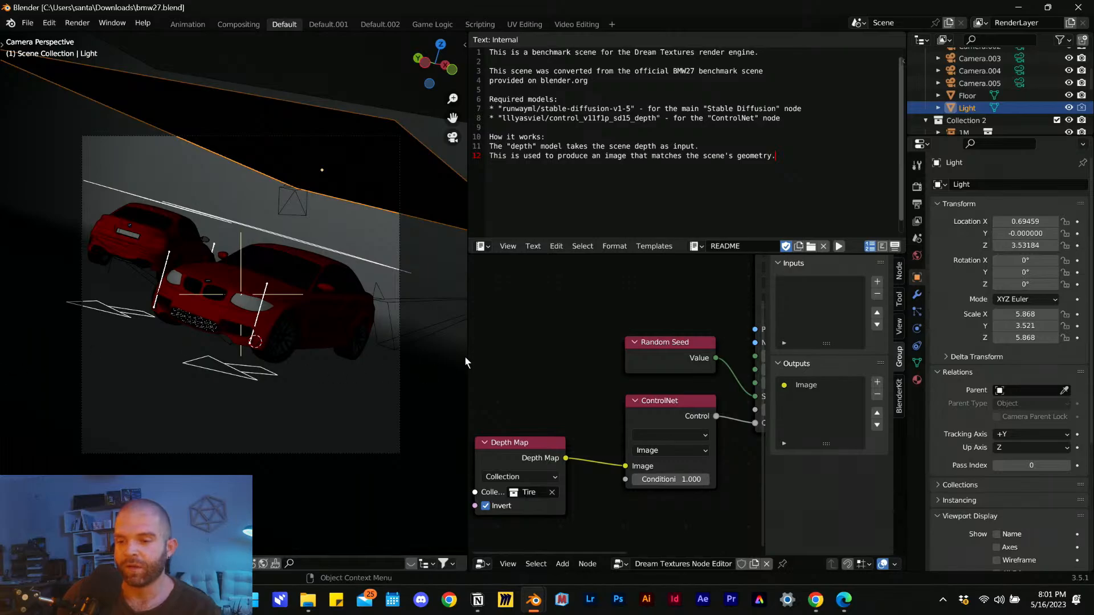
- Examine the node tree, from the Depth Map, Random Seed and ControlNet nodes to the settings of the Stable Diffusion node
scroll(548, 393, down, 2)
middle_drag(558, 398, 550, 405)
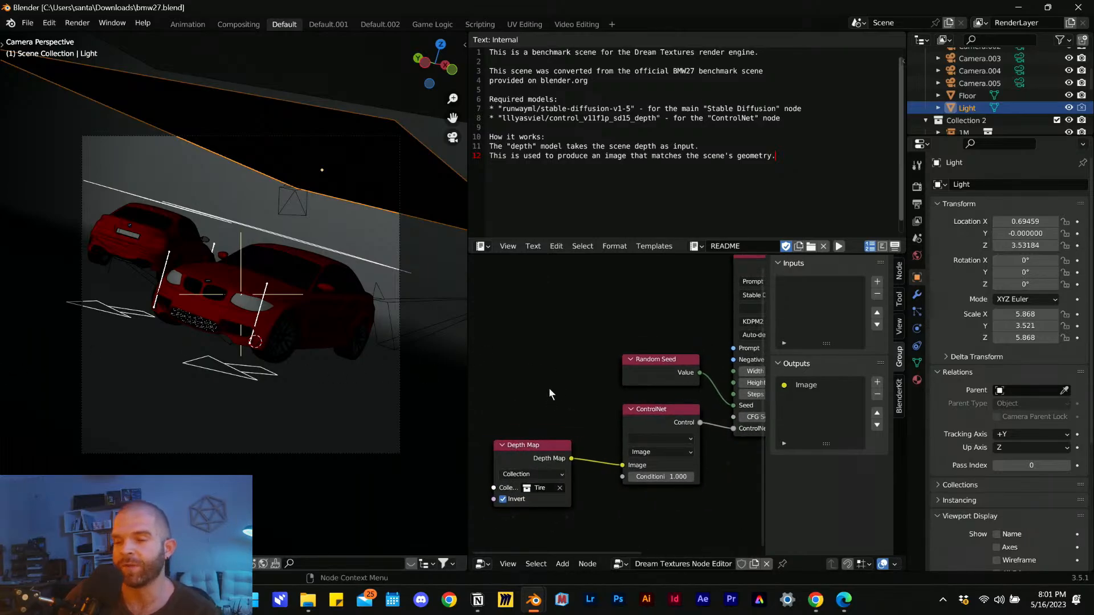
middle_drag(555, 409, 537, 431)
middle_drag(701, 422, 650, 422)
scroll(712, 303, up, 3)
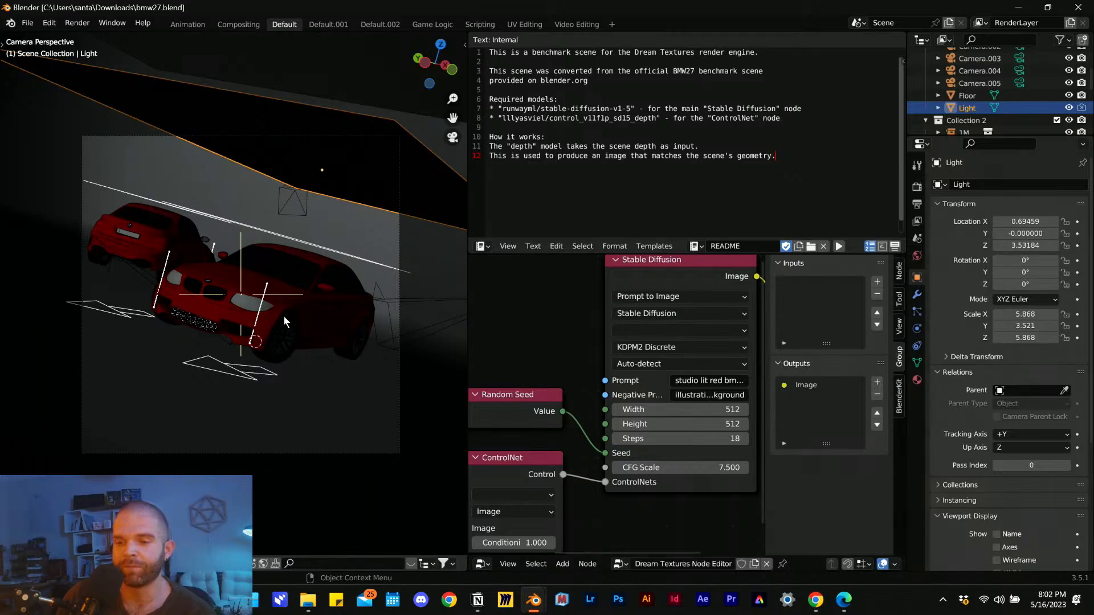
middle_drag(556, 349, 541, 370)
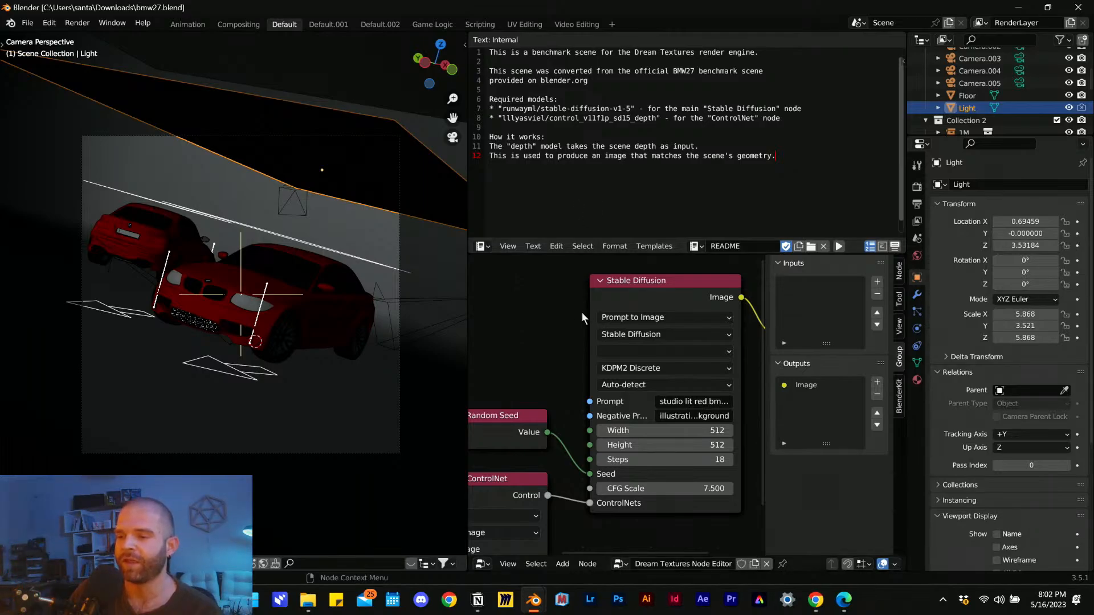
middle_drag(582, 312, 560, 313)
middle_drag(692, 336, 733, 331)
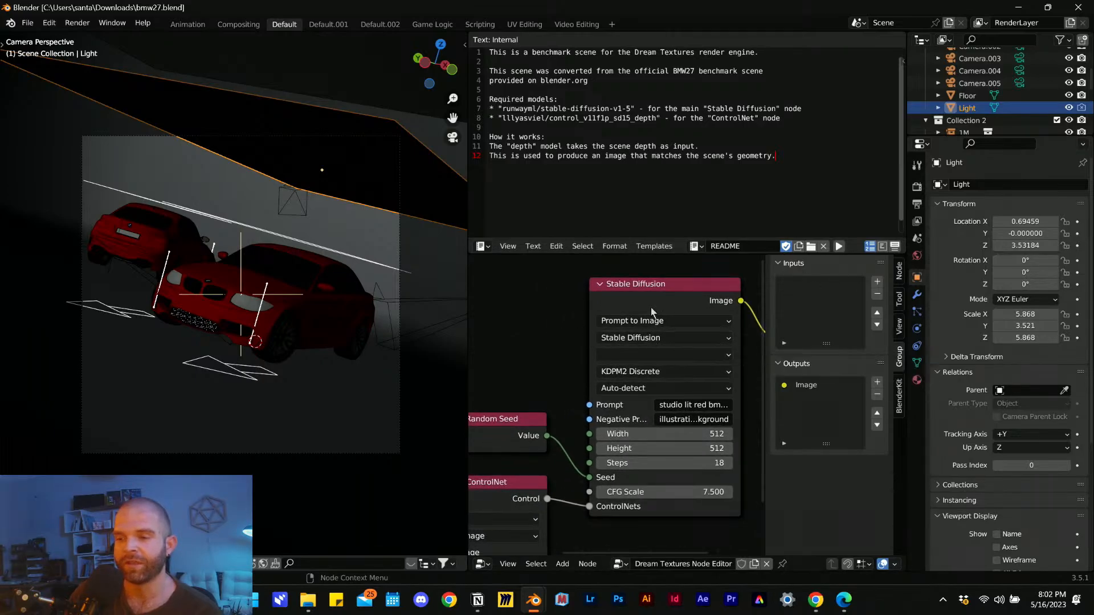
middle_drag(537, 322, 545, 326)
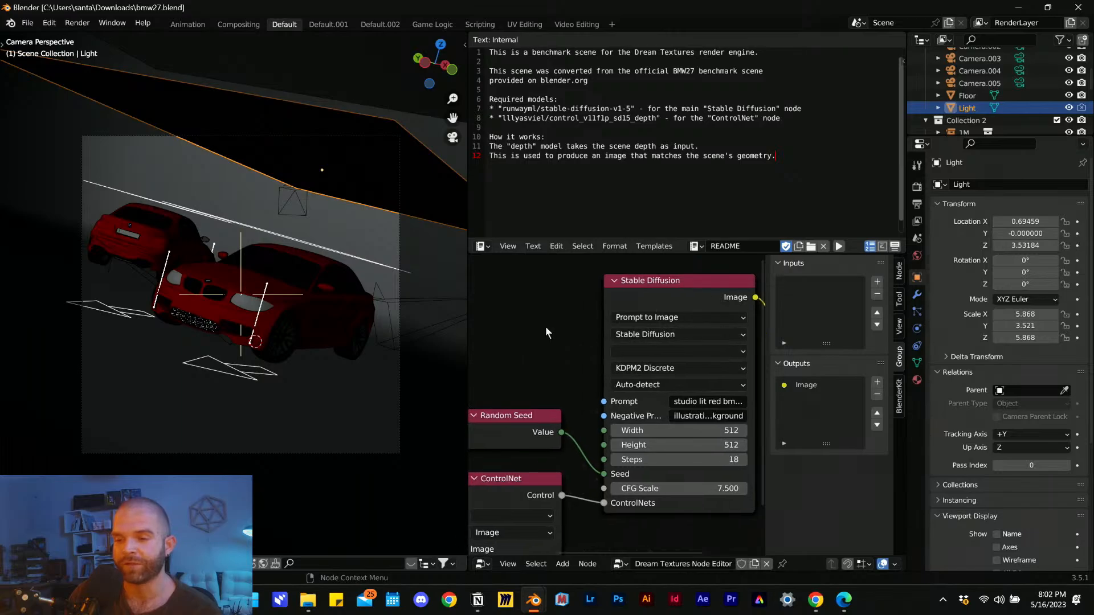
- Look at the red cars from a closer side angle and return the viewport to the camera view
middle_drag(135, 264, 215, 313)
scroll(255, 324, up, 4)
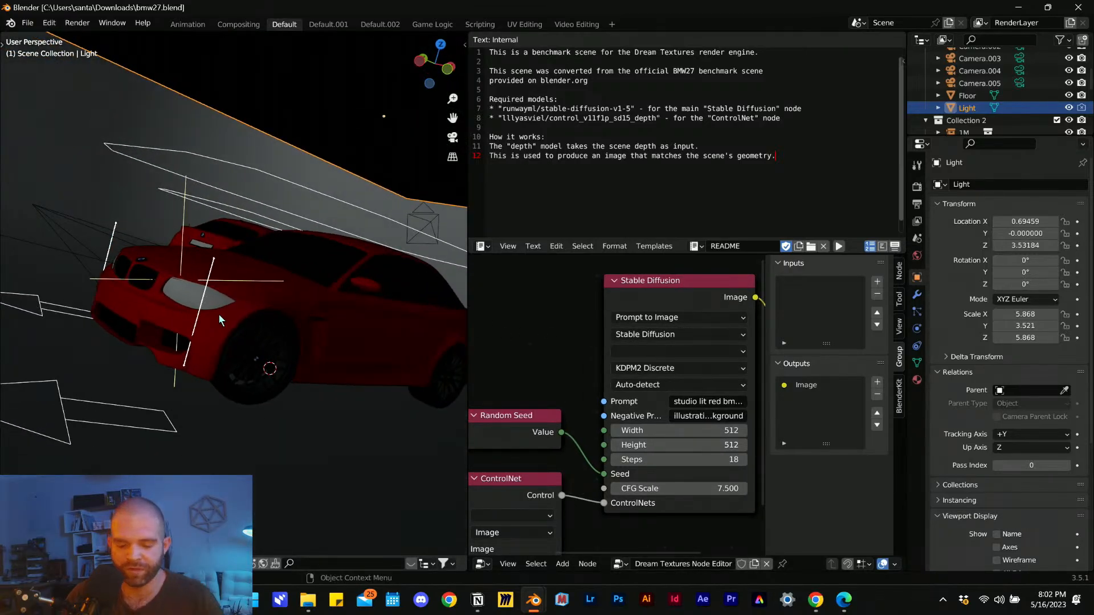
key(z)
click(443, 347)
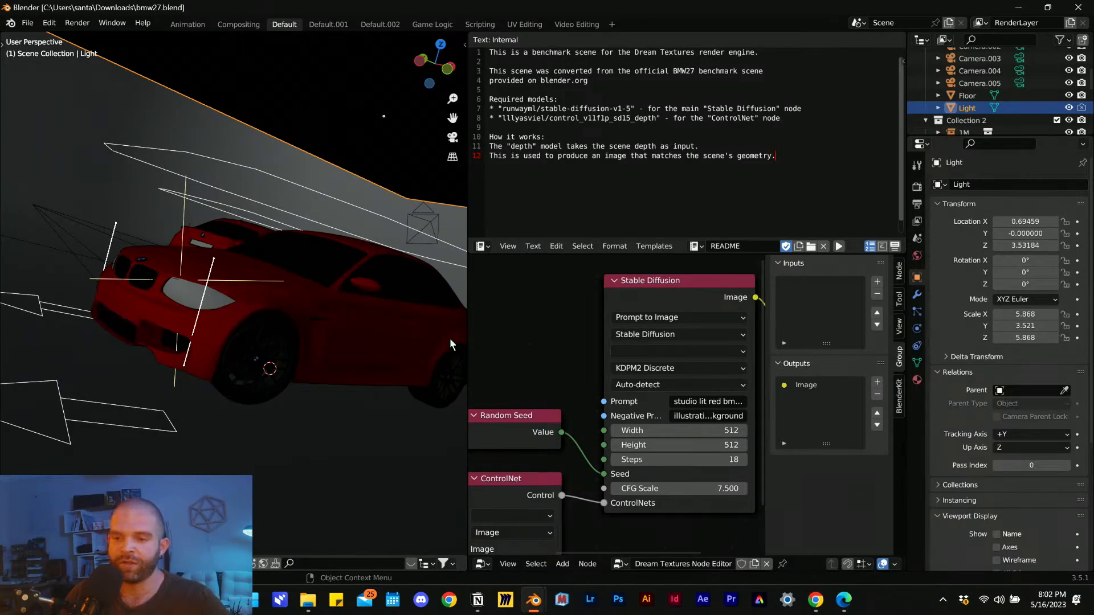
click(446, 140)
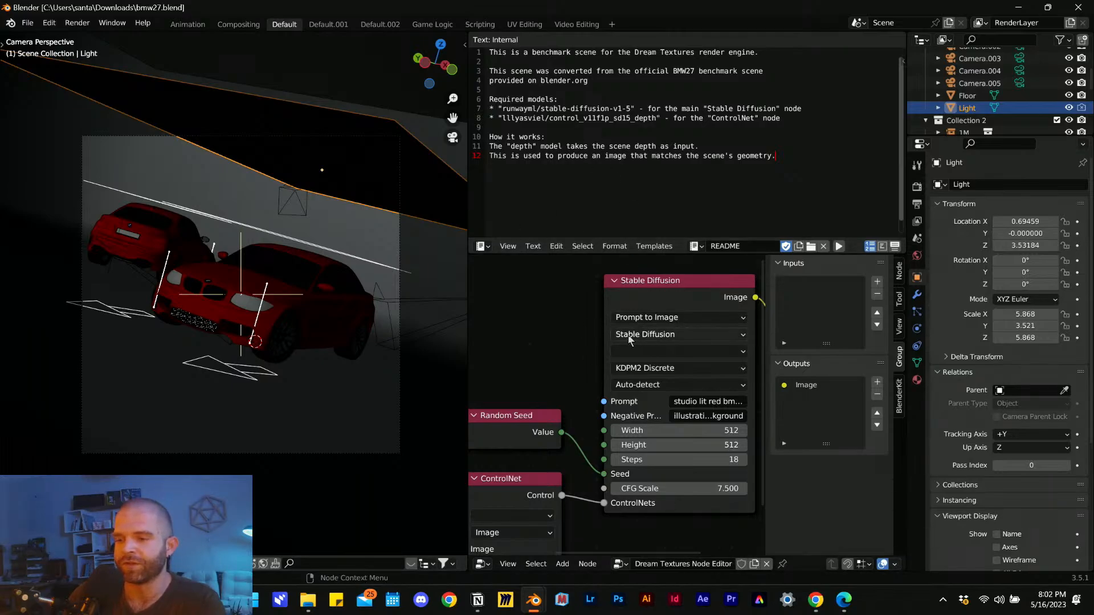
- Set the Stable Diffusion node's model to SG161222/Realistic_Vision_V2.0
click(672, 352)
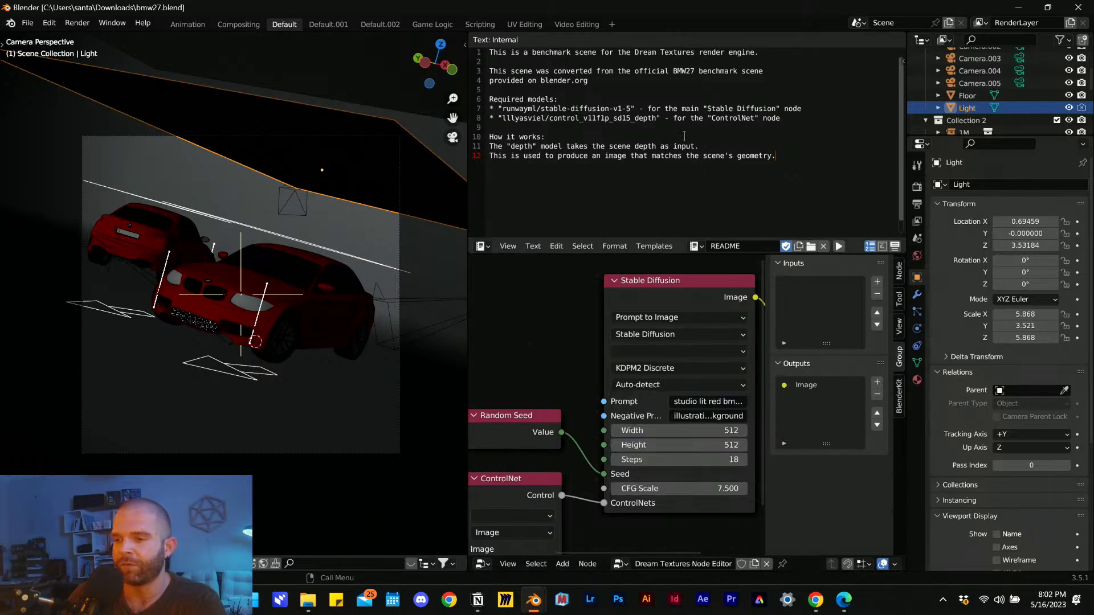
click(668, 353)
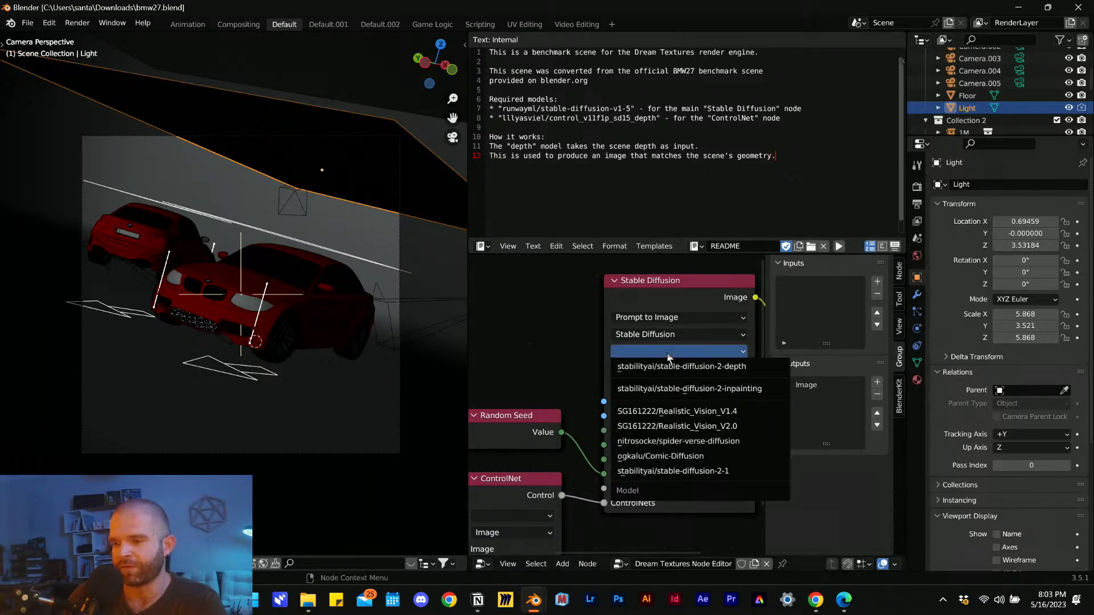
click(691, 355)
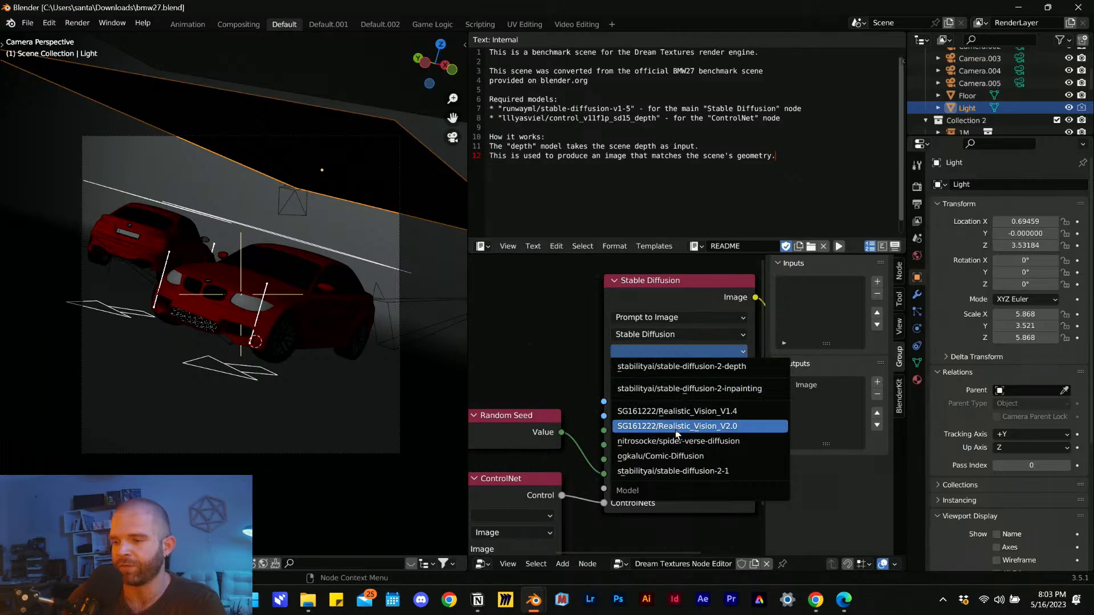
click(757, 430)
- Render the image with the Depth Map node limited to the Tire collection, look at the result and close it
middle_drag(635, 376, 676, 345)
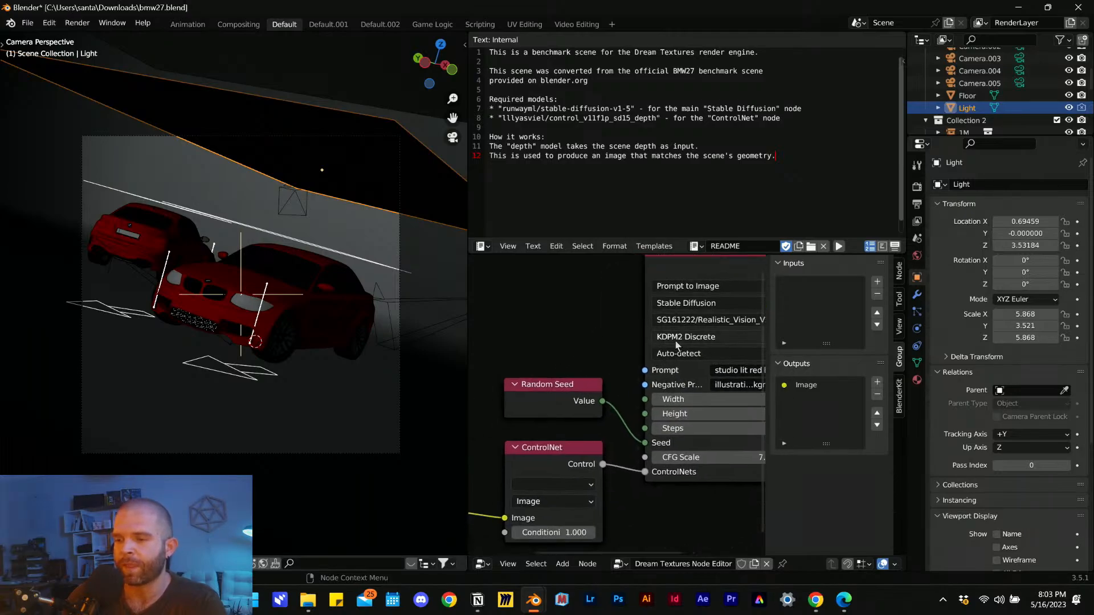
middle_drag(585, 457, 600, 423)
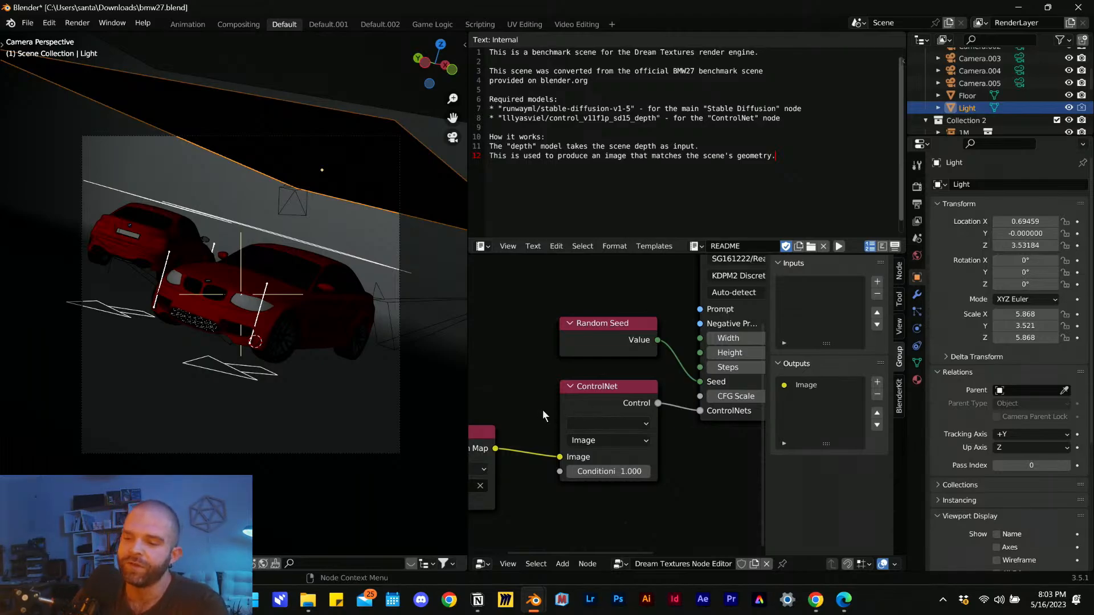
middle_drag(503, 424, 571, 416)
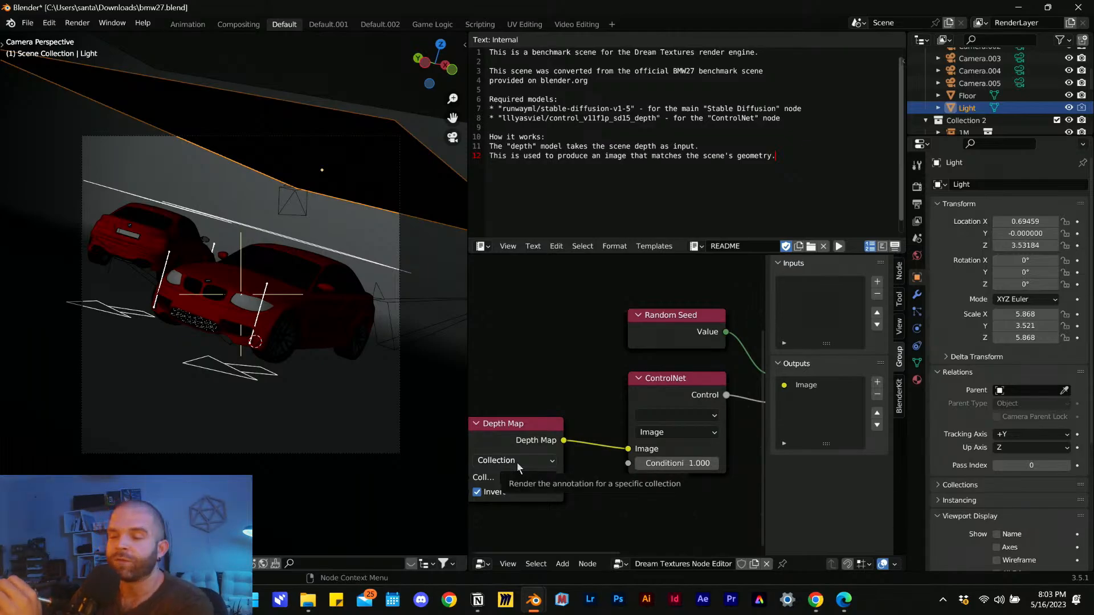
click(82, 24)
click(95, 37)
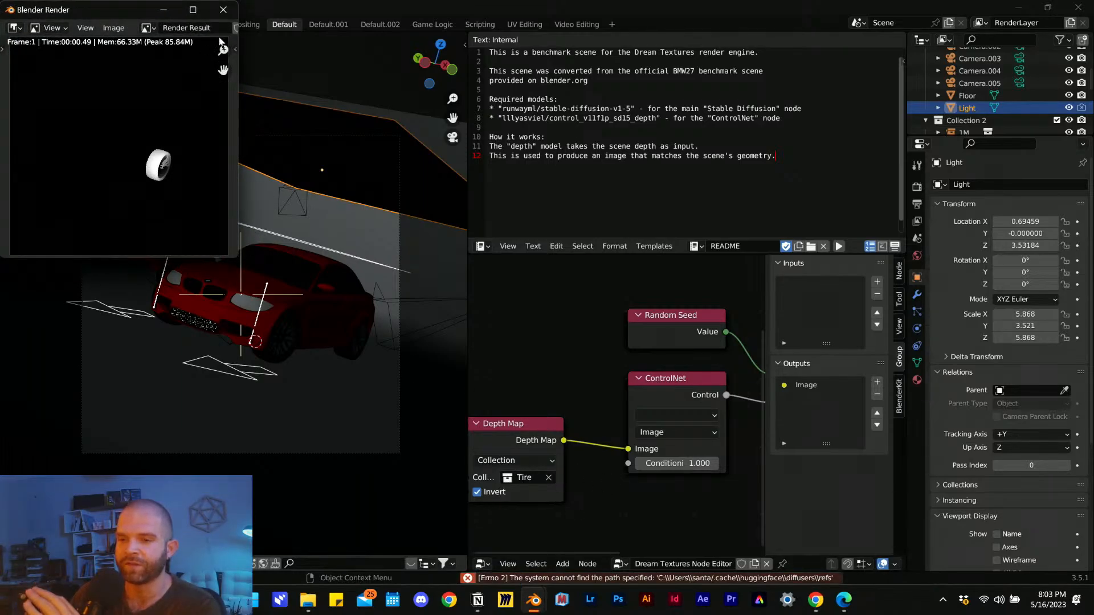
click(223, 10)
- Clear the Tire collection from the Depth Map node and switch its source to Scene
click(548, 478)
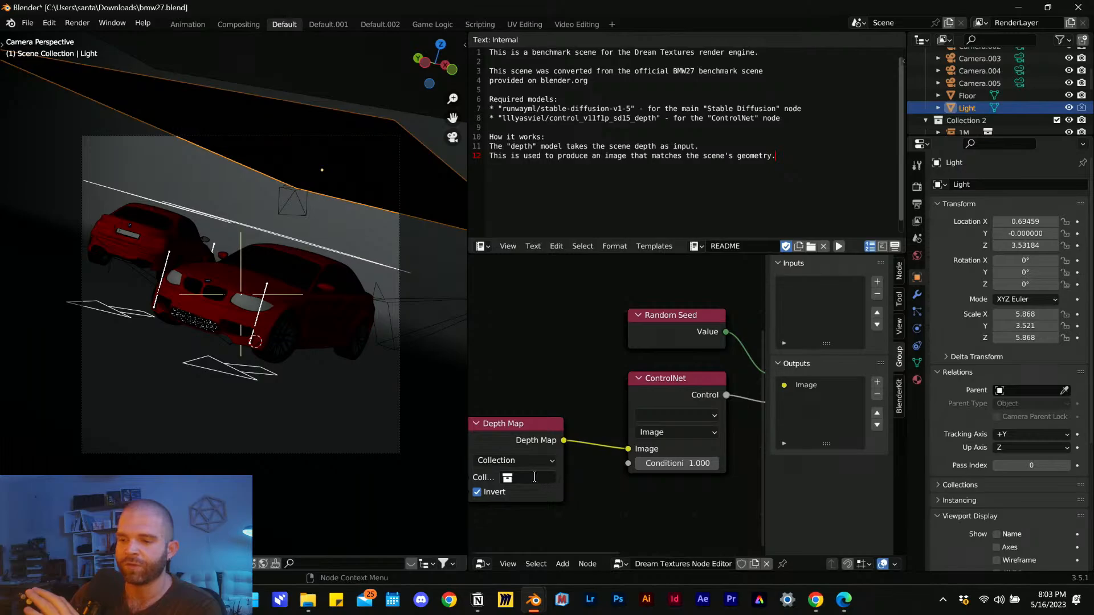
click(546, 479)
click(514, 460)
click(509, 491)
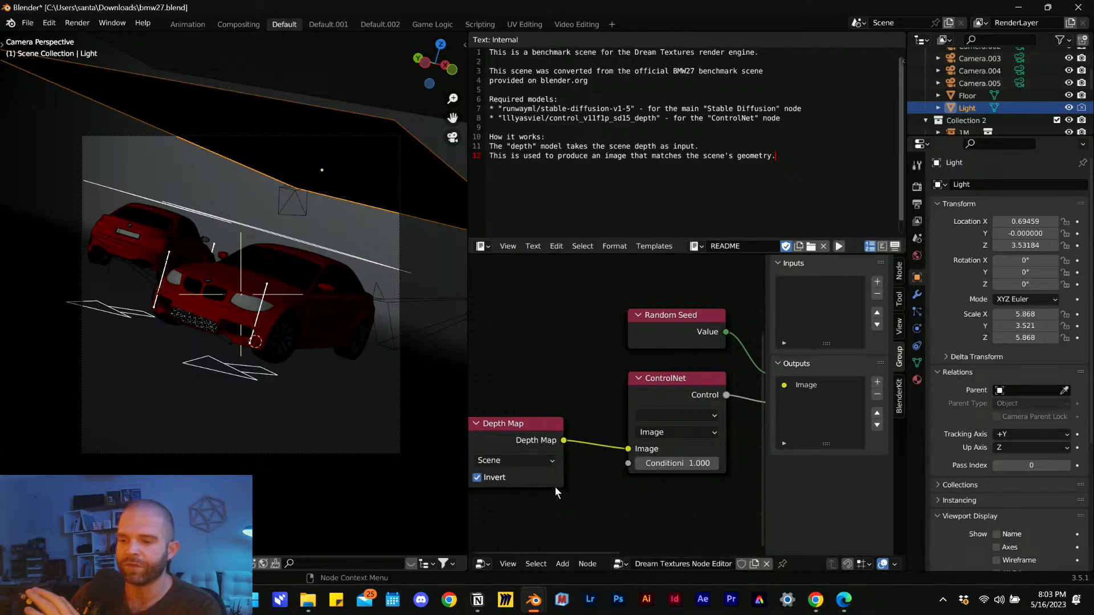
- Render the depth map of the whole scene, inspect the car shapes up close in an enlarged render window, and close it
click(78, 23)
click(92, 36)
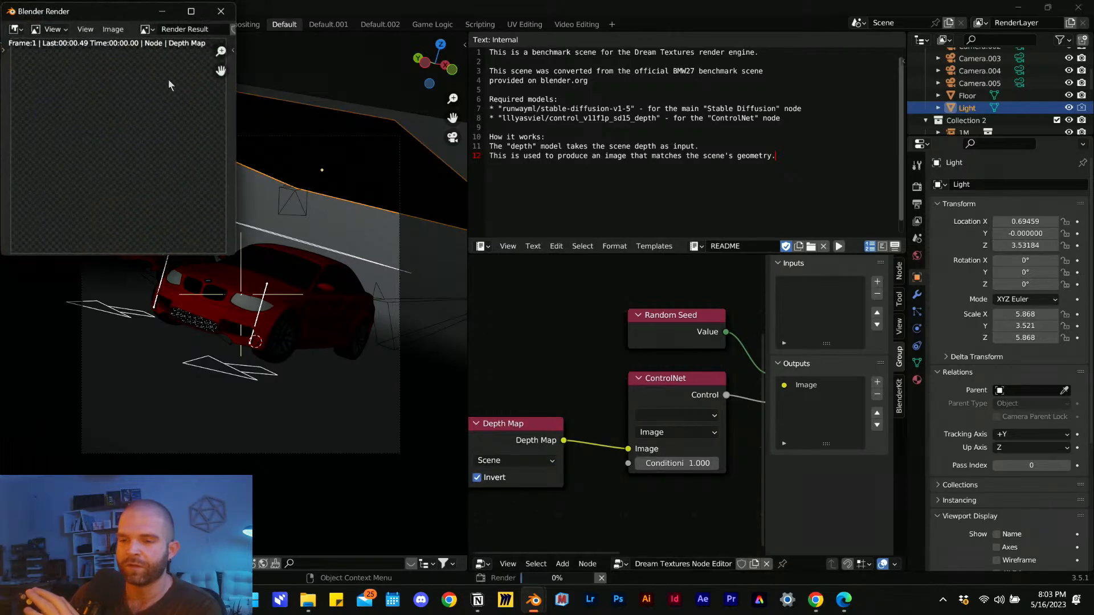
drag(236, 260, 445, 421)
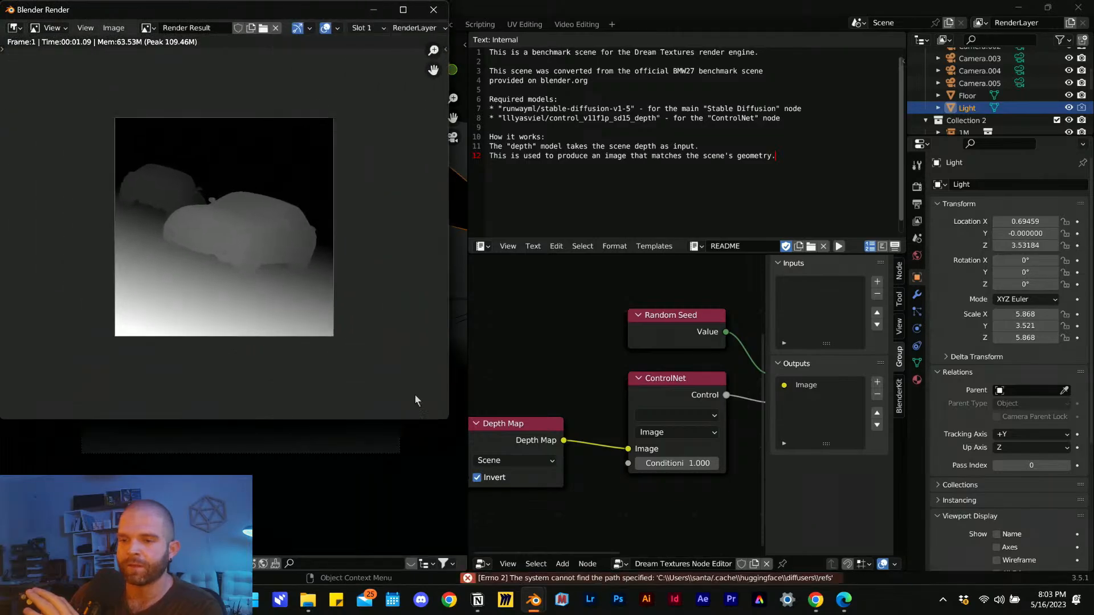
scroll(237, 208, up, 5)
scroll(261, 246, down, 2)
middle_drag(277, 272, 251, 268)
scroll(231, 263, down, 1)
scroll(139, 188, up, 2)
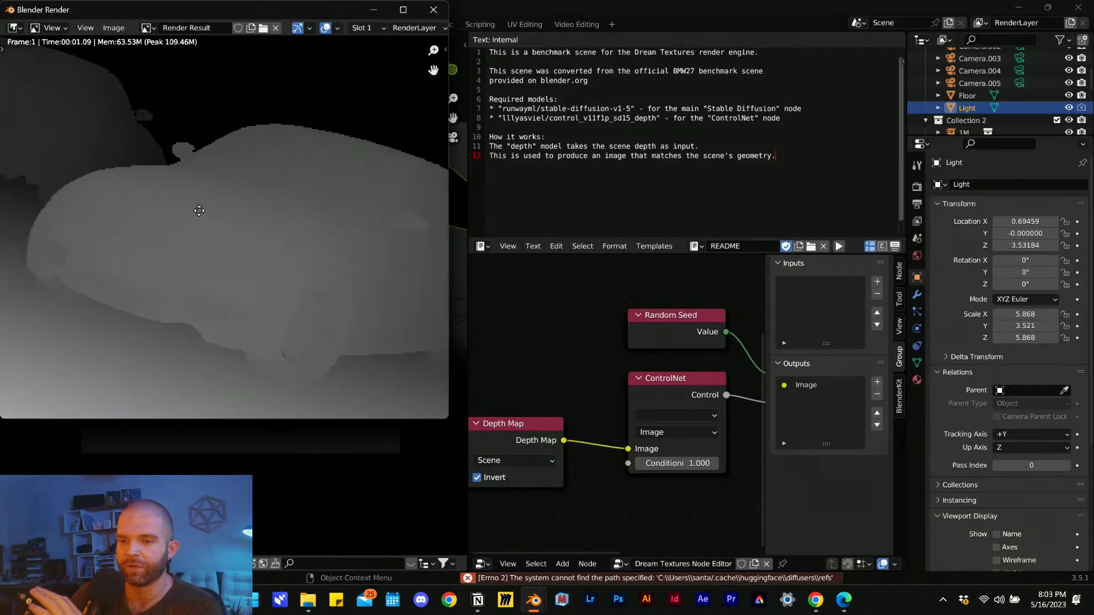
key(Home)
click(433, 9)
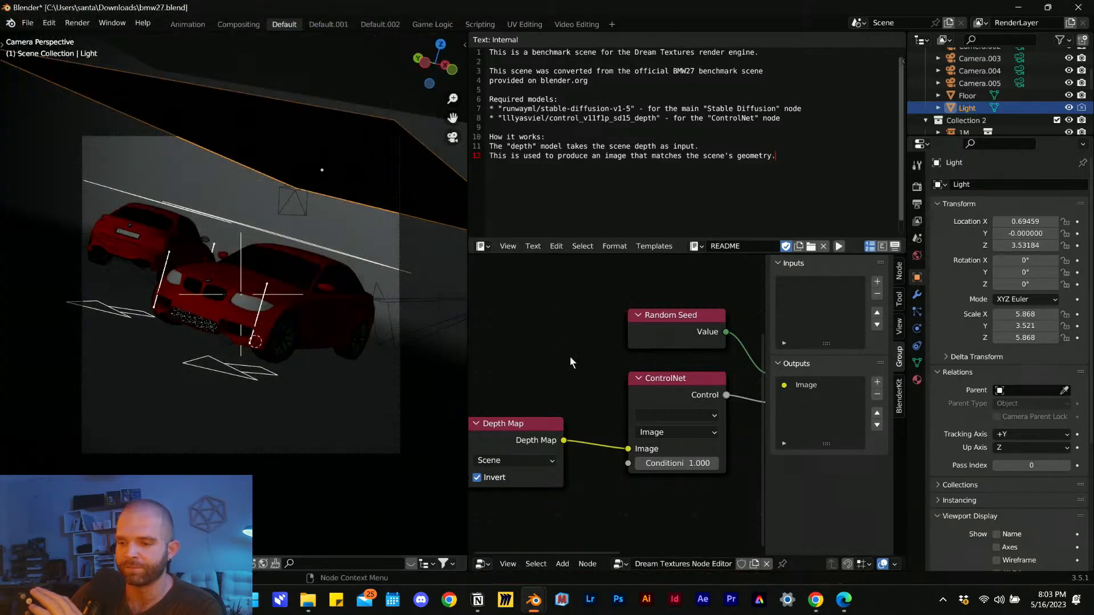
- Set the ControlNet node's model to lllyasviel/sd-controlnet-depth
middle_drag(660, 417, 573, 405)
click(575, 407)
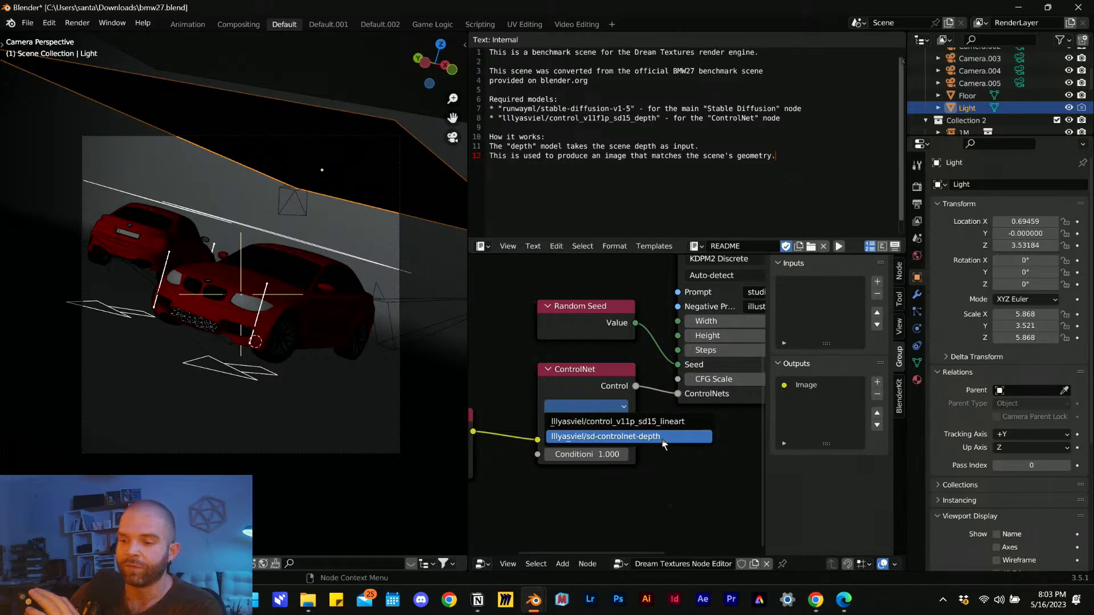
click(631, 441)
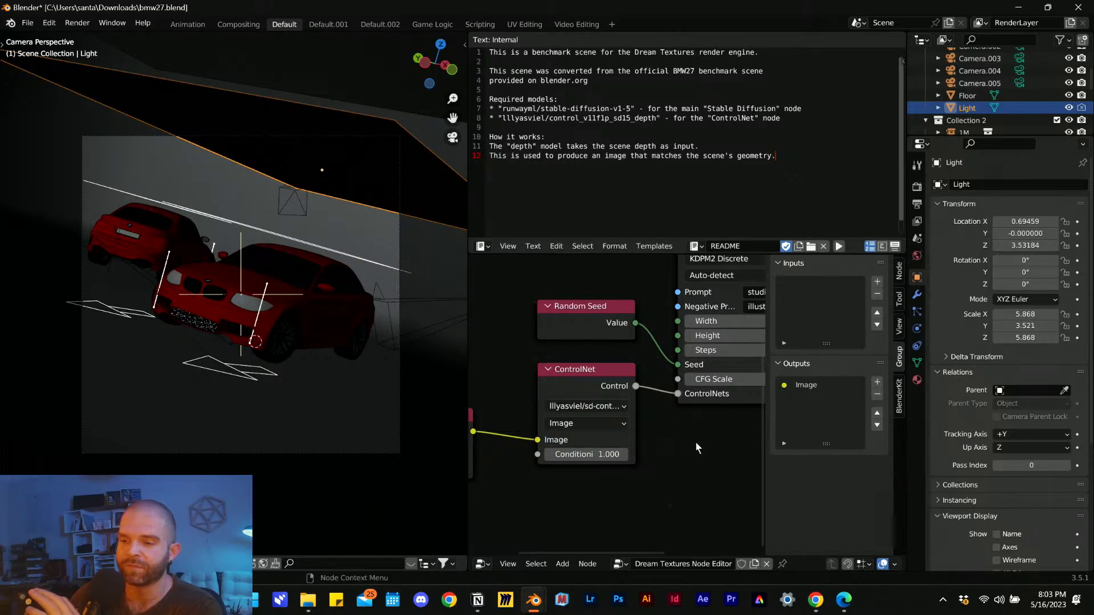
- Review the Dream Textures add-on's model search and installed models in the preferences, and close them
click(49, 22)
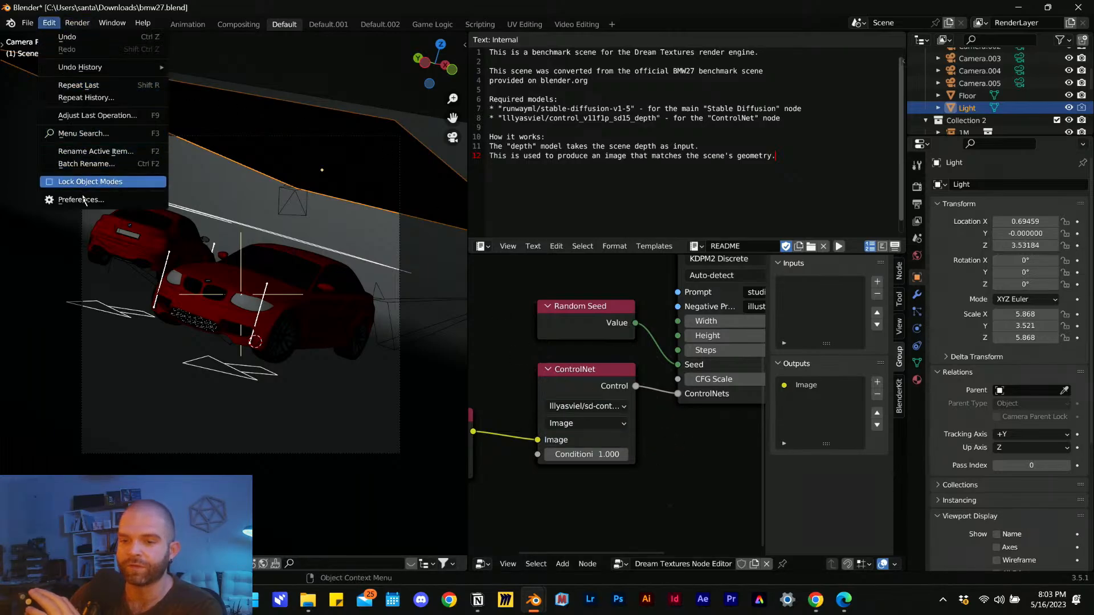
click(105, 200)
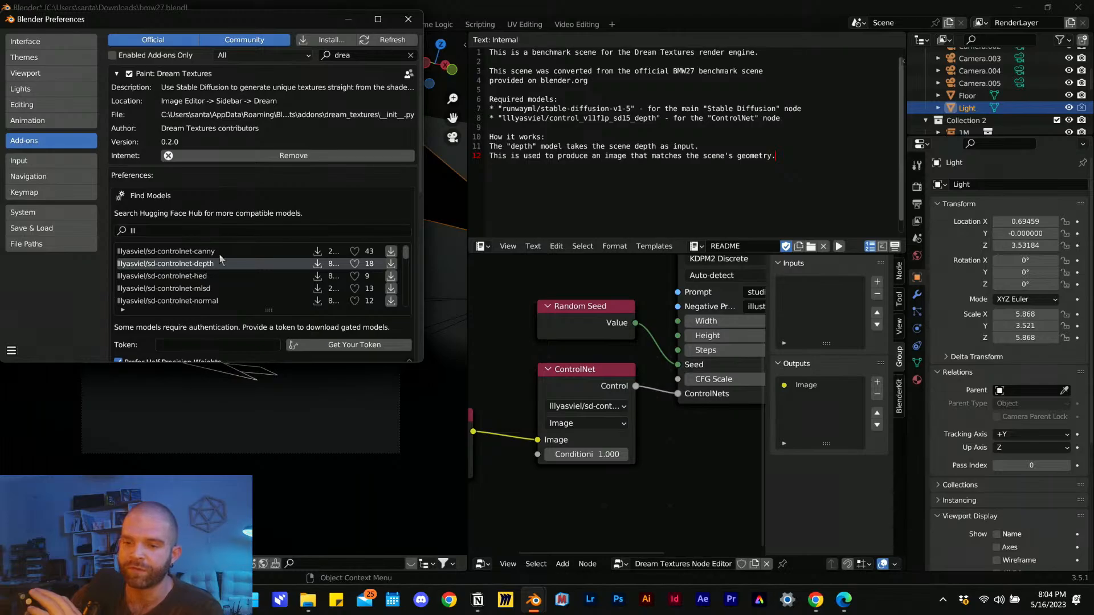
scroll(169, 218, down, 2)
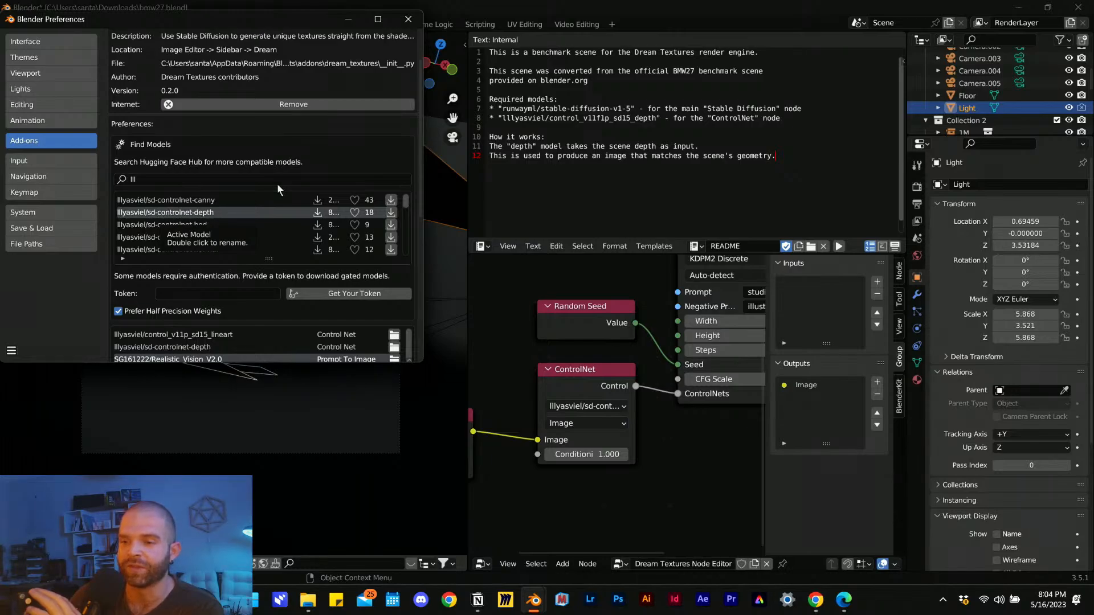
click(407, 19)
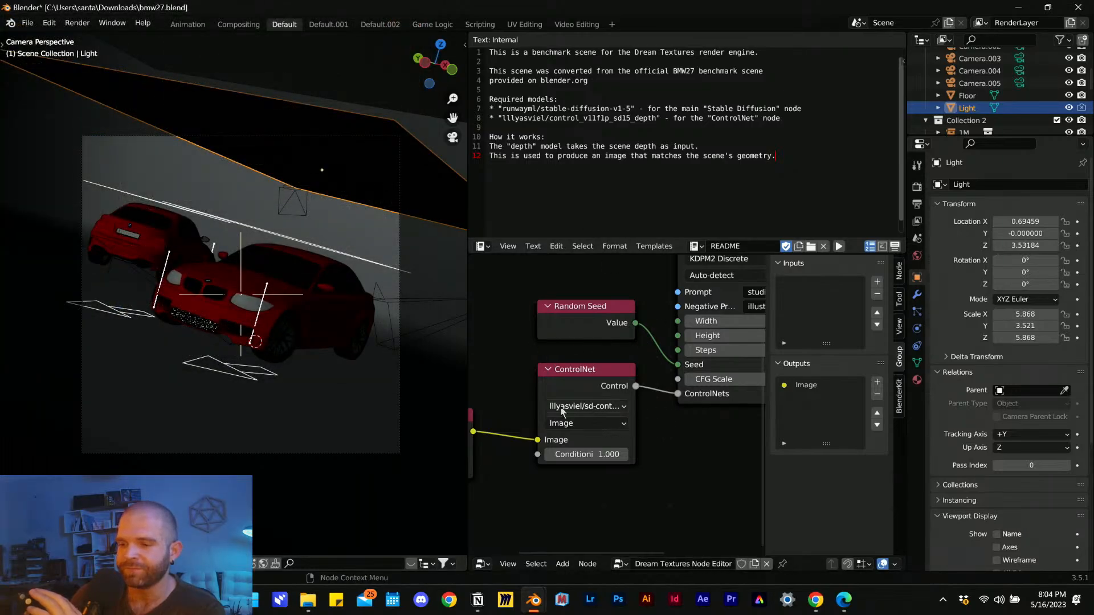
- Reselect lllyasviel/sd-controlnet-depth in the ControlNet node and render the image
click(620, 407)
click(647, 436)
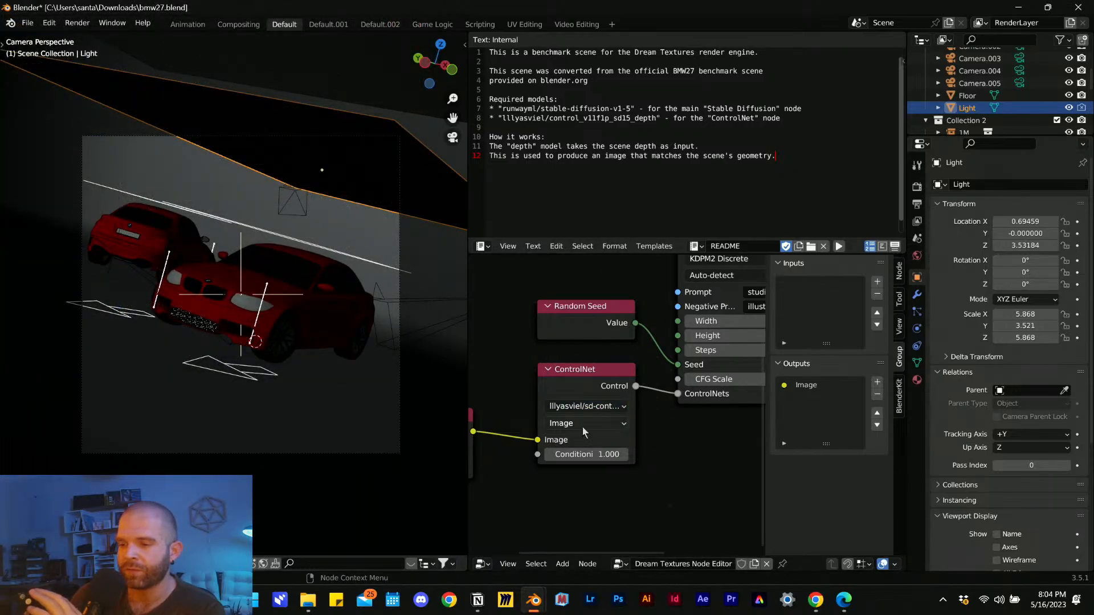
scroll(638, 420, down, 1)
middle_drag(638, 420, 547, 432)
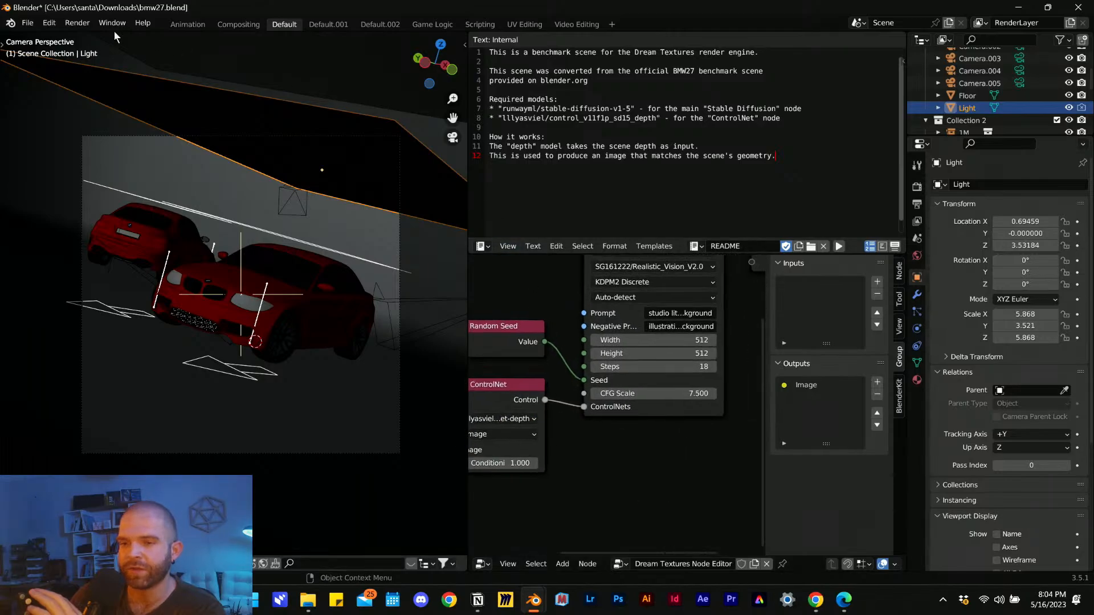
click(77, 23)
click(87, 38)
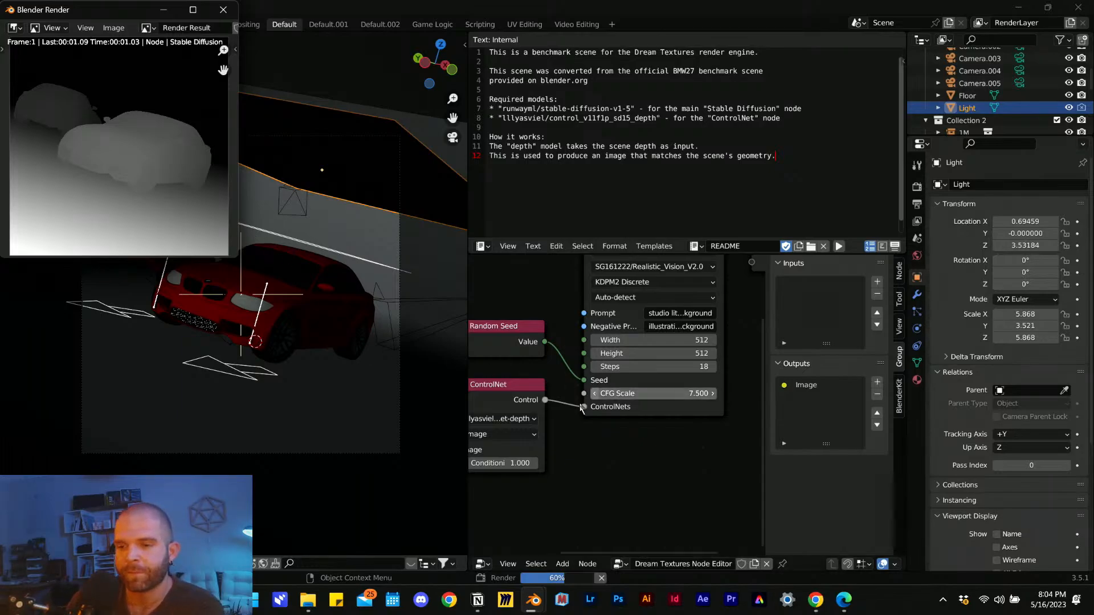
- Check the Stable Diffusion node's prompt and size settings, and move the Random Seed node up and farther away from it
mouse_move(618, 383)
middle_down()
mouse_move(593, 409)
mouse_move(612, 396)
middle_up()
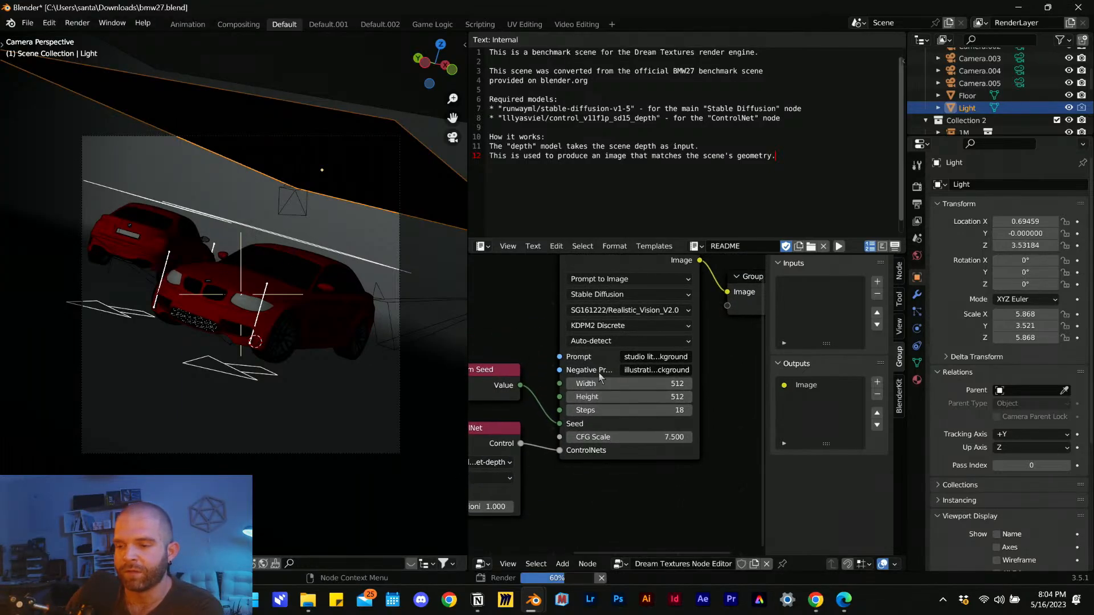
scroll(611, 397, up, 3)
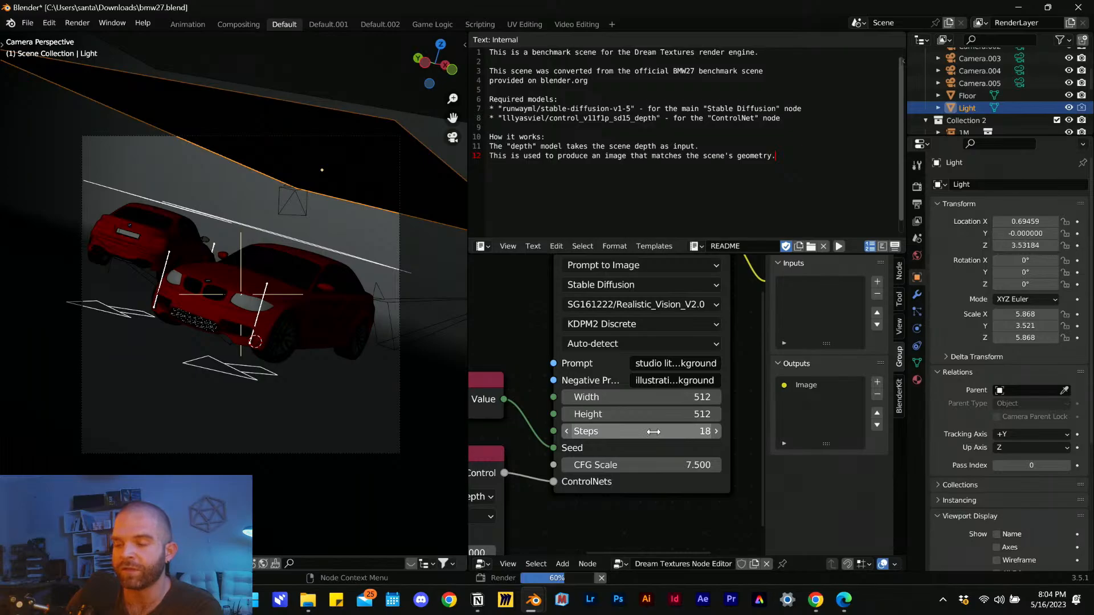
middle_drag(585, 427, 623, 430)
click(587, 410)
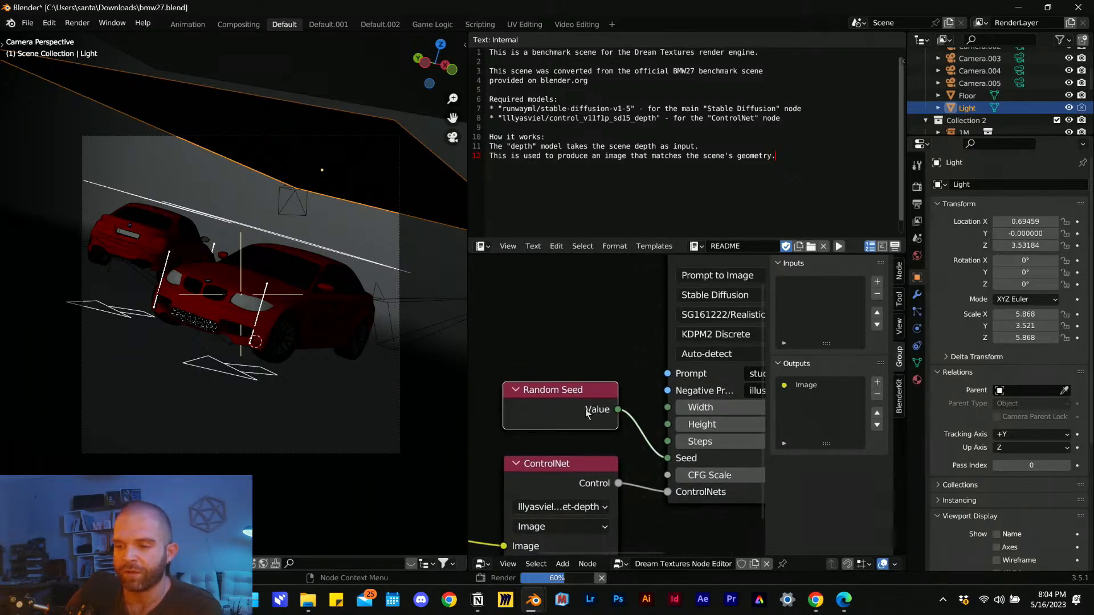
drag(586, 411, 537, 379)
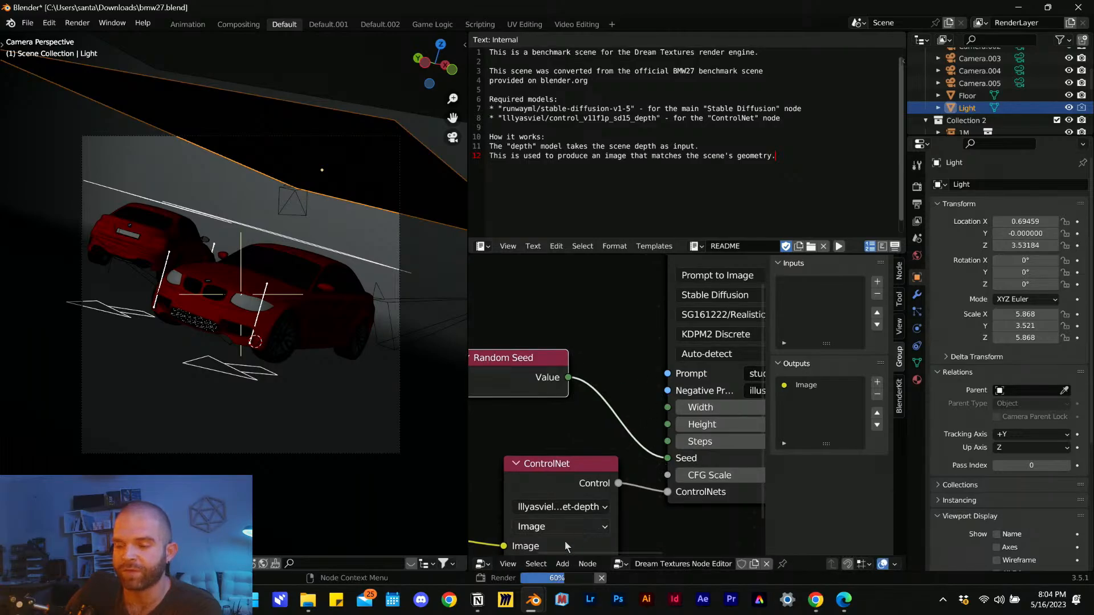
- Bring the render window to the front, enlarge it and zoom on the image in progress
mouse_move(536, 601)
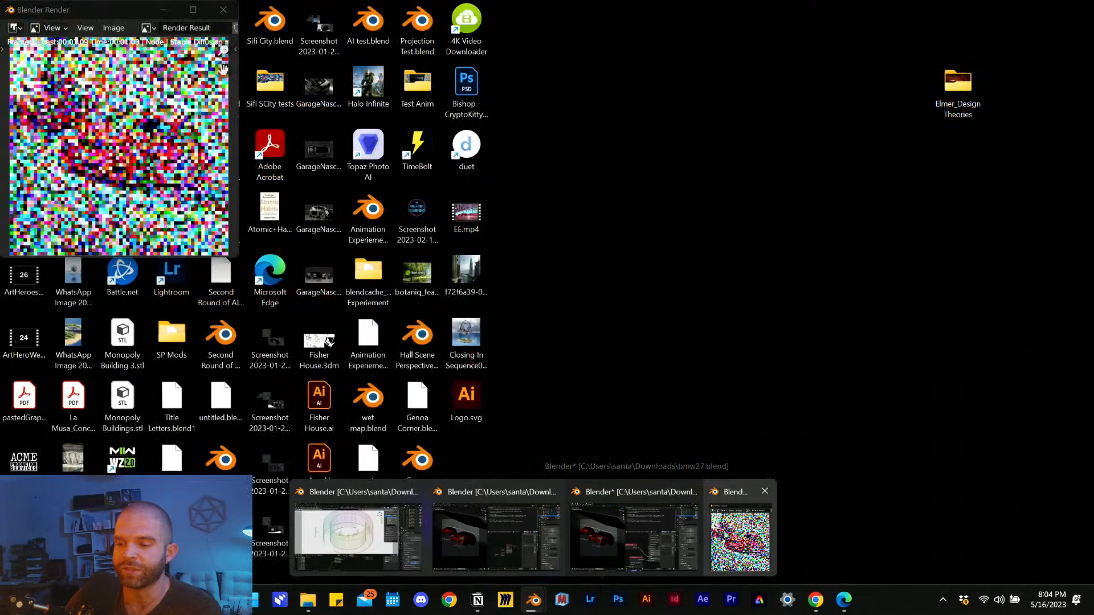
click(739, 539)
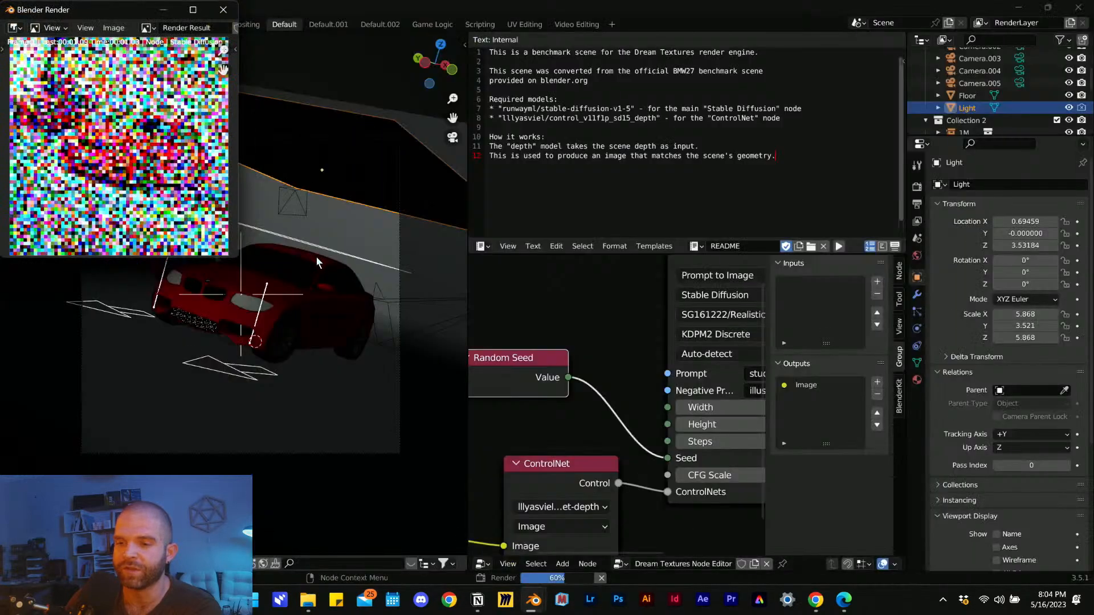
drag(232, 259, 380, 391)
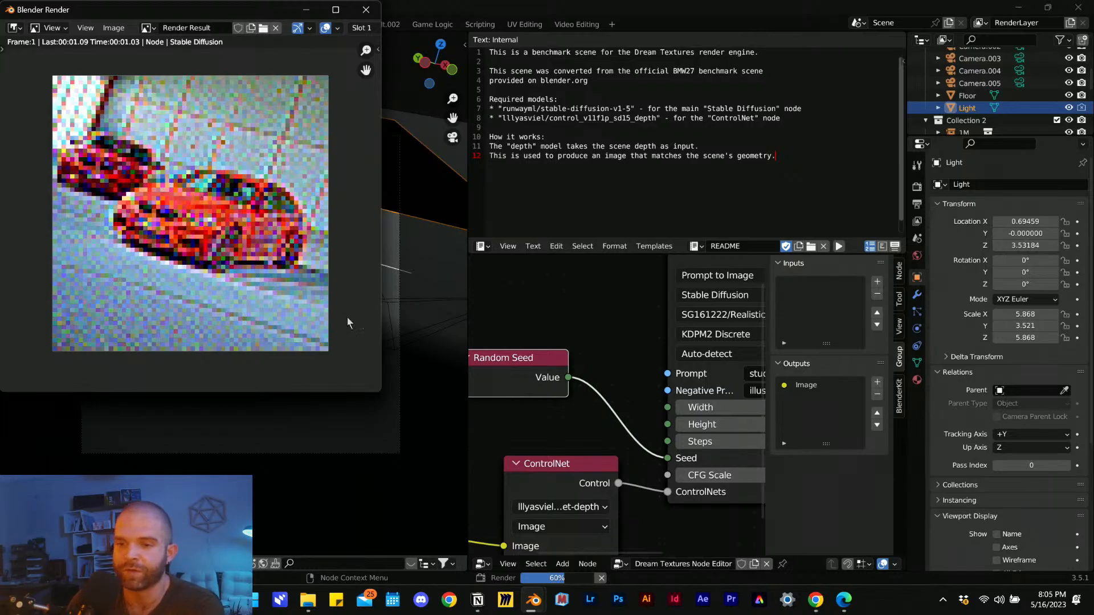
drag(392, 395, 705, 472)
scroll(233, 194, up, 2)
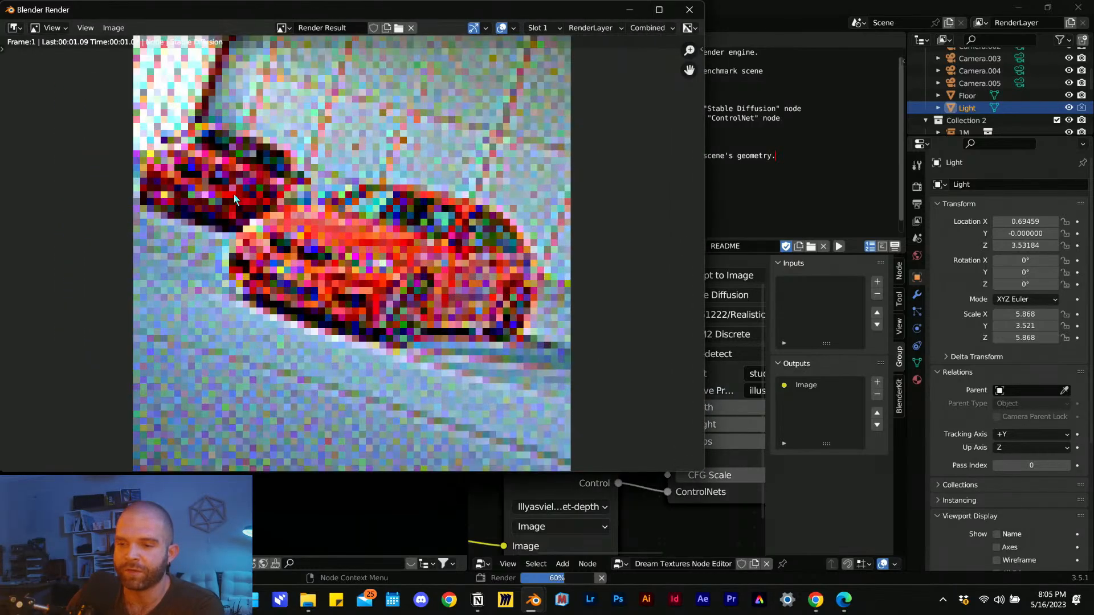
scroll(272, 222, down, 1)
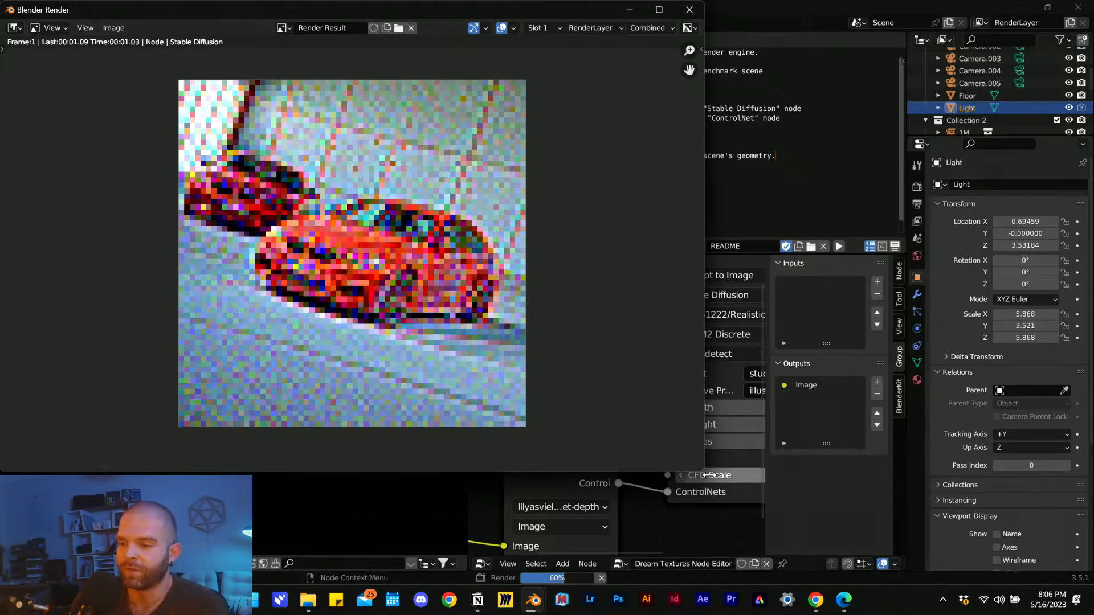
- Narrow the render window and reposition it to examine the rendered image of the two cars
drag(708, 475, 459, 476)
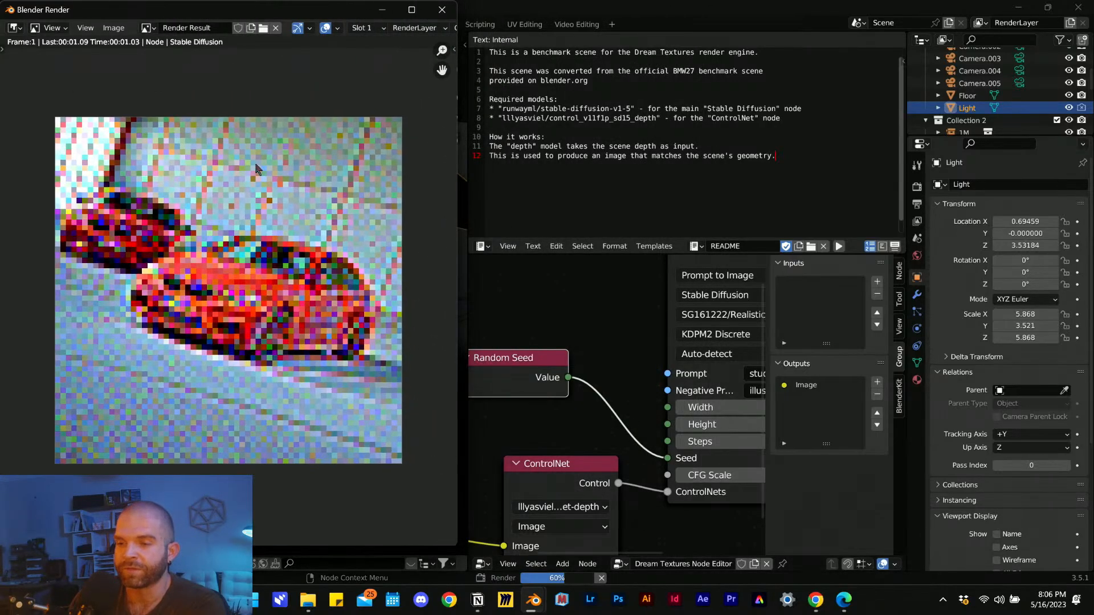
drag(236, 6, 266, 18)
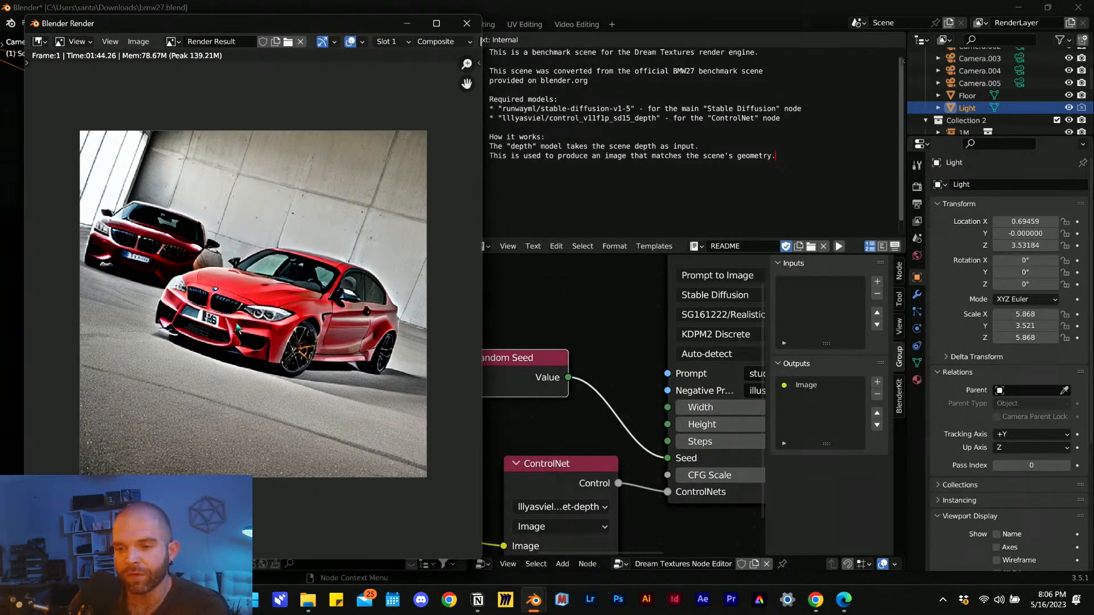
drag(251, 19, 491, 31)
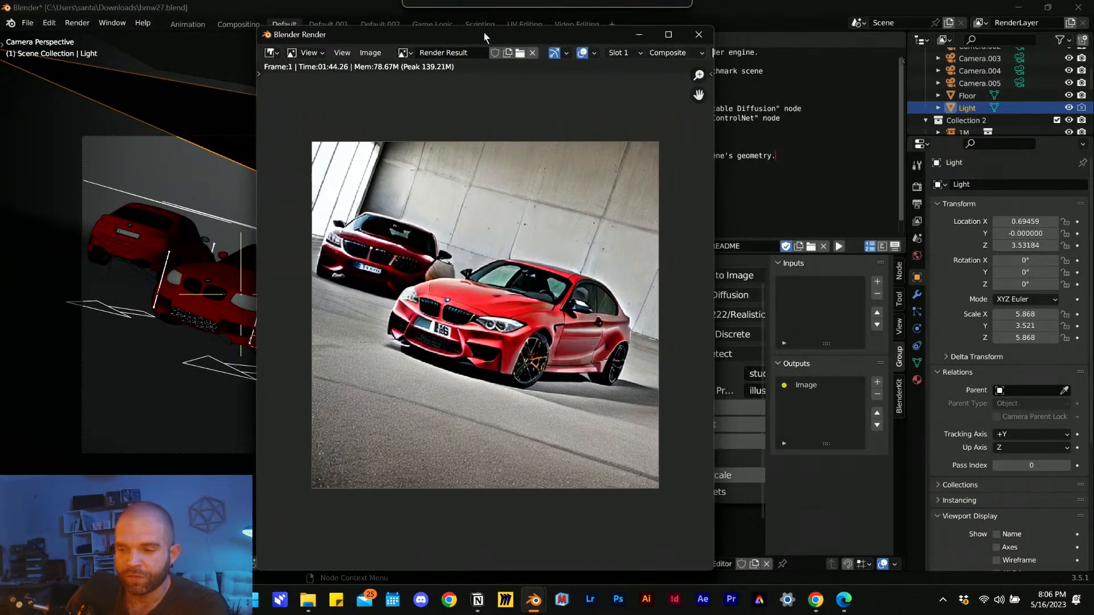
- Switch the scene's render engine to Cycles
click(918, 187)
click(1015, 186)
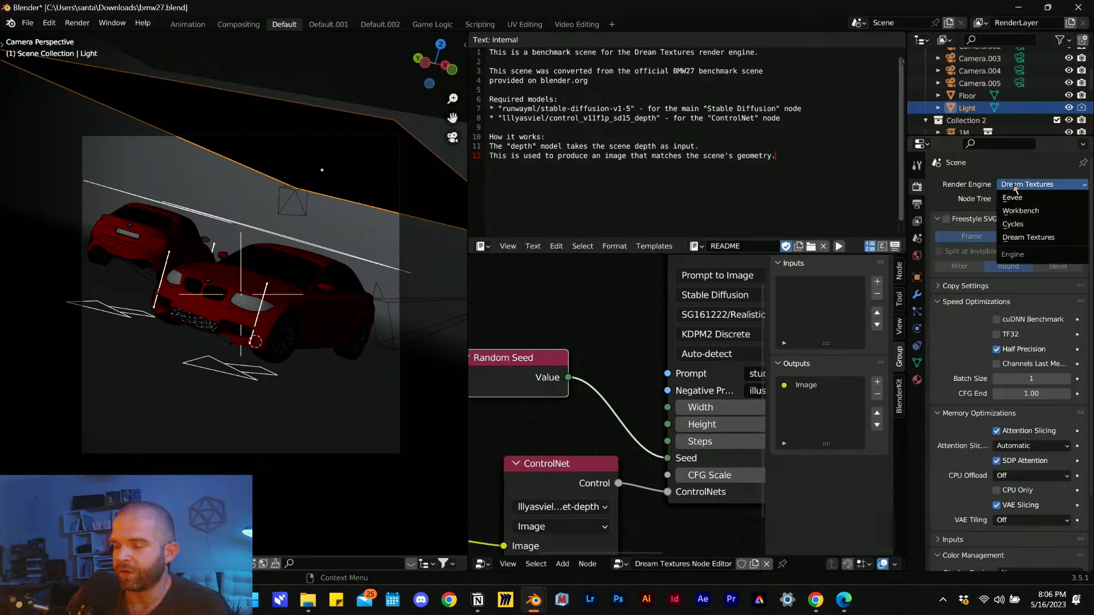
click(1016, 187)
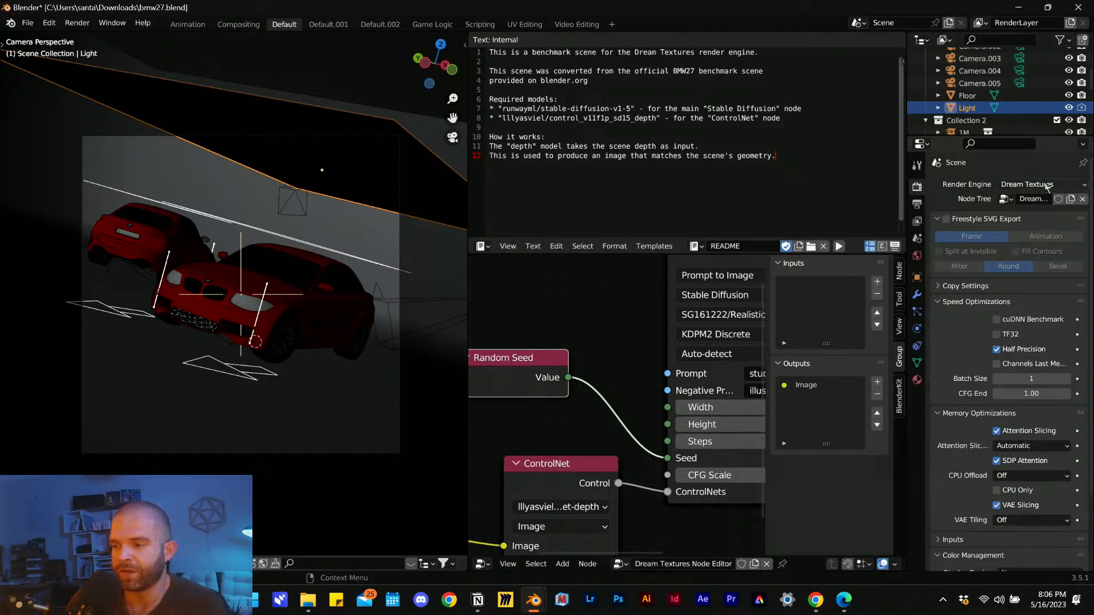
click(1018, 188)
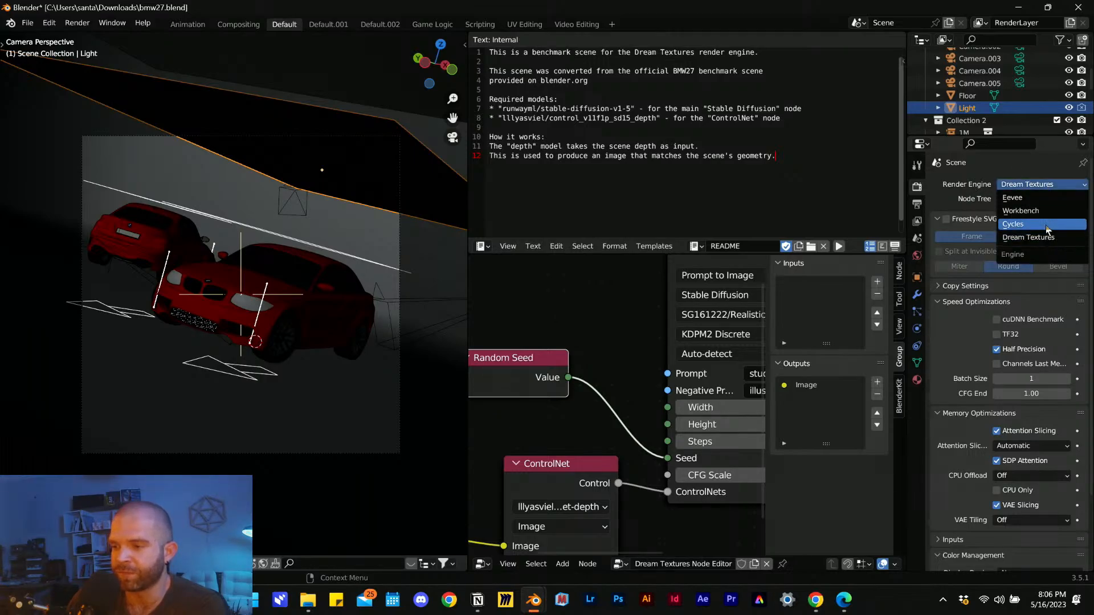
click(1014, 224)
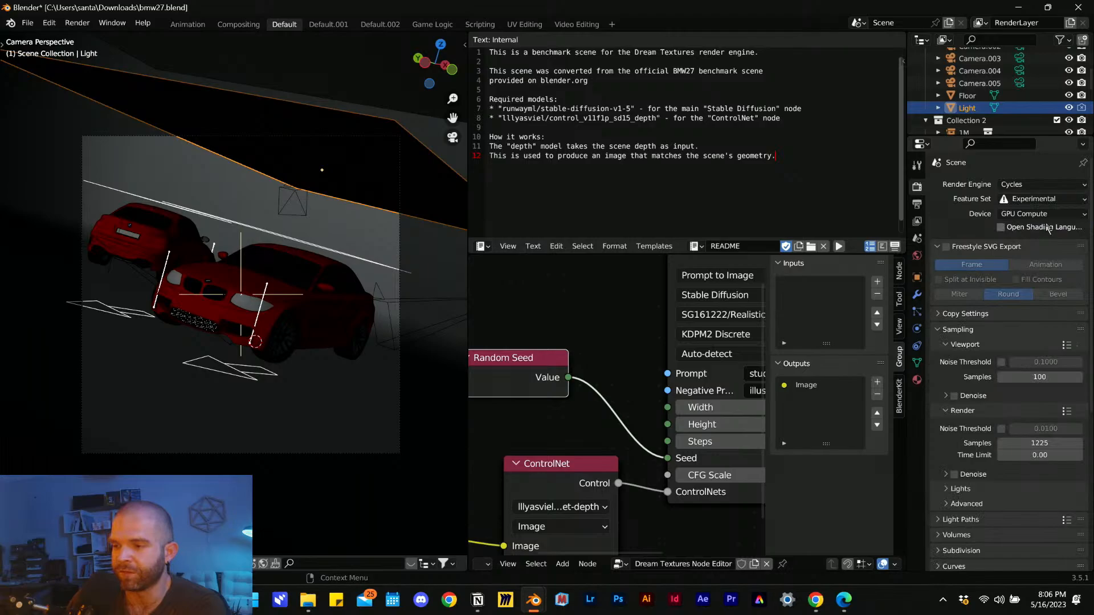
- Render an image of the BMW scene with Cycles
click(78, 22)
scroll(962, 484, down, 1)
scroll(961, 484, down, 10)
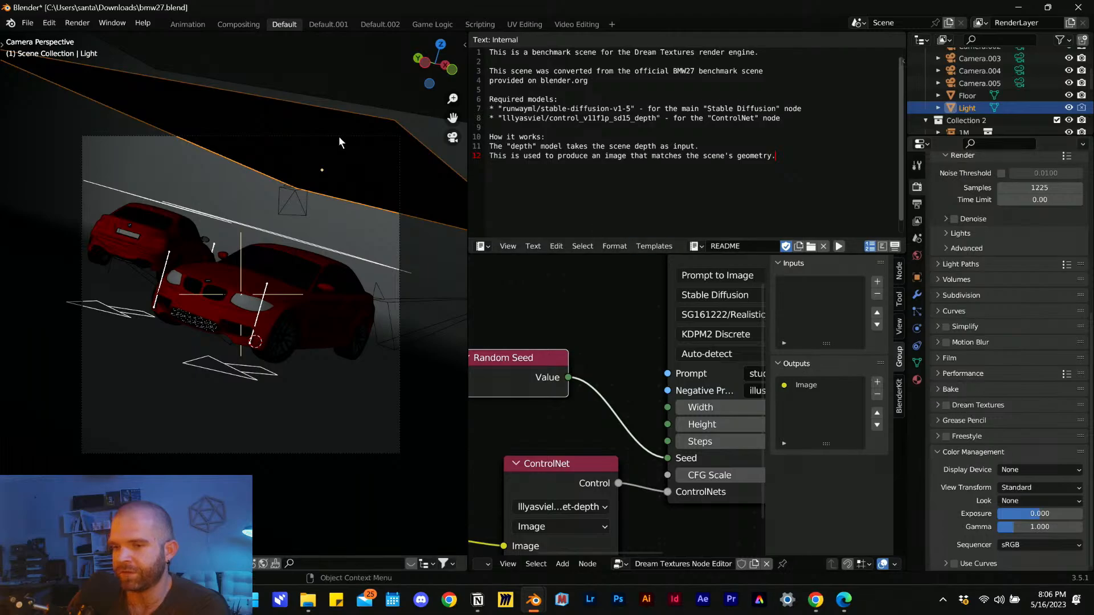
click(78, 23)
click(94, 36)
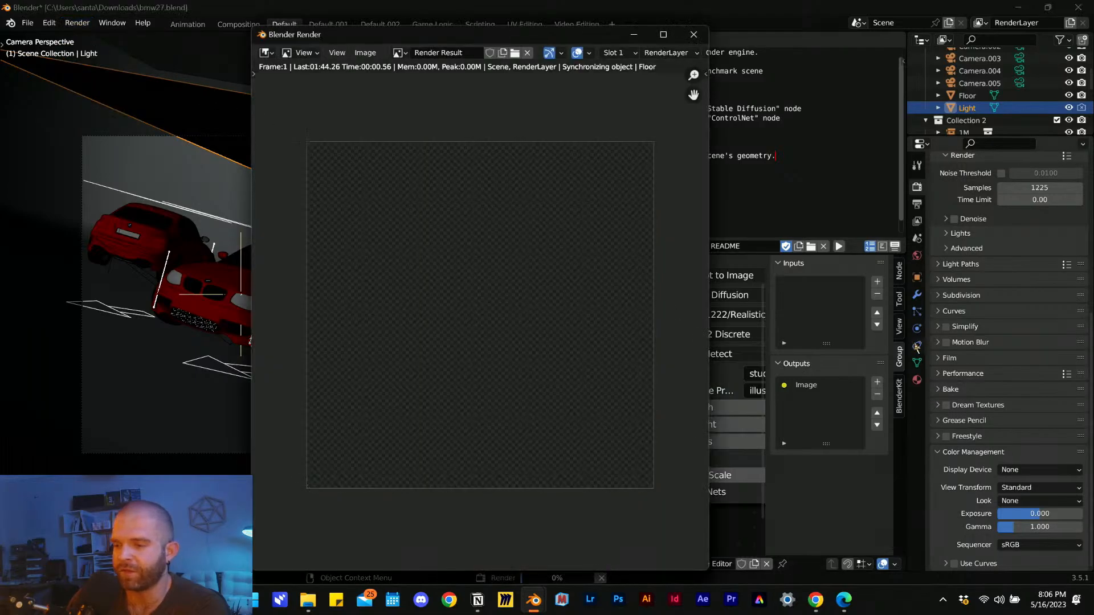
- Check the Dream Textures section of the render properties, view the Cycles render and close its window
click(939, 407)
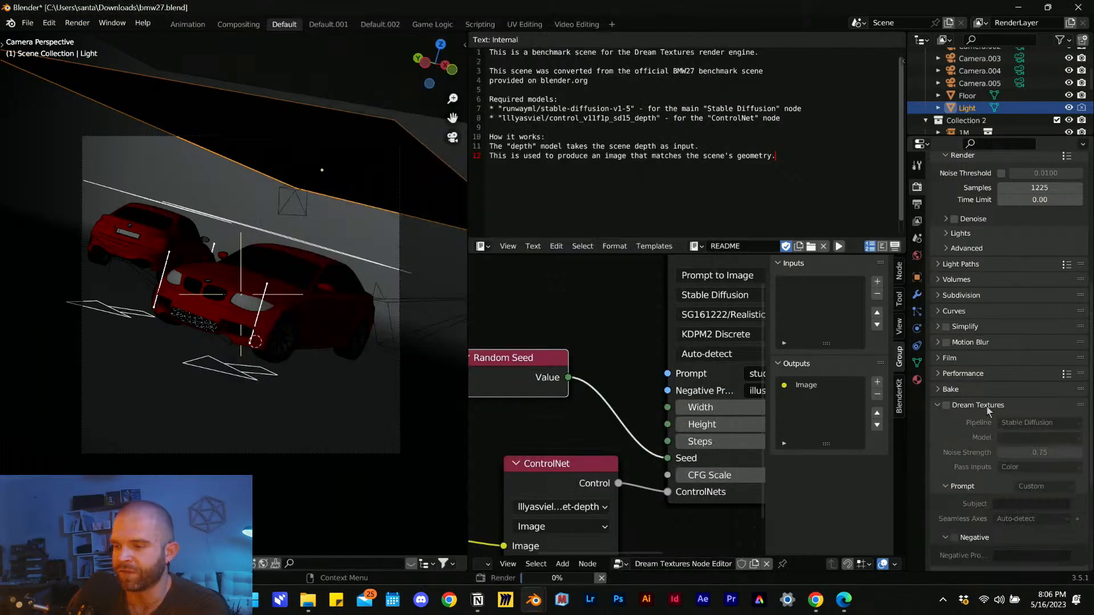
click(937, 406)
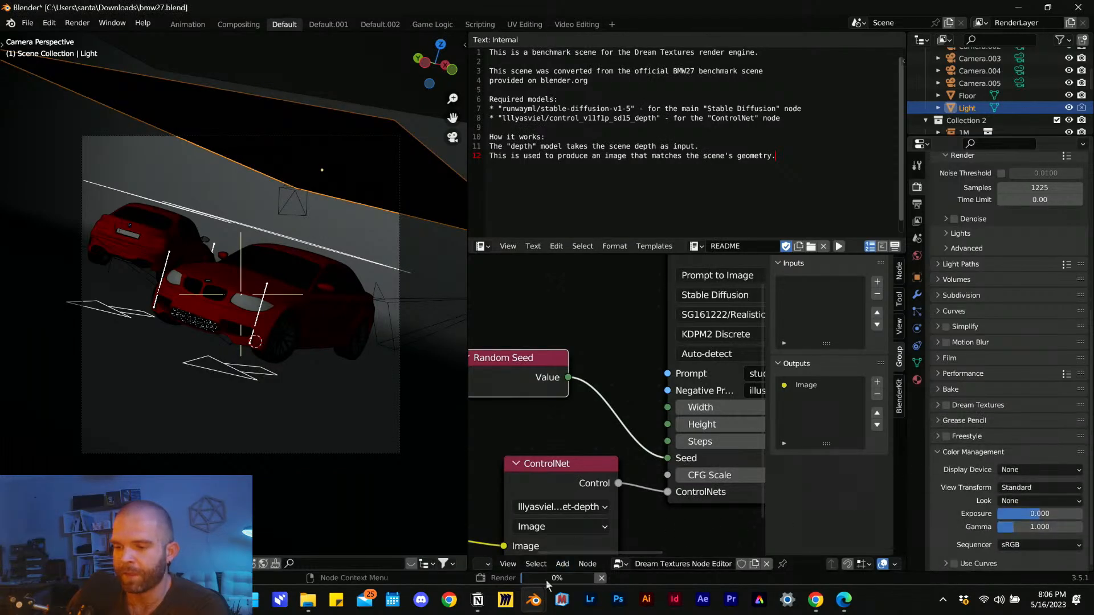
click(534, 600)
click(733, 531)
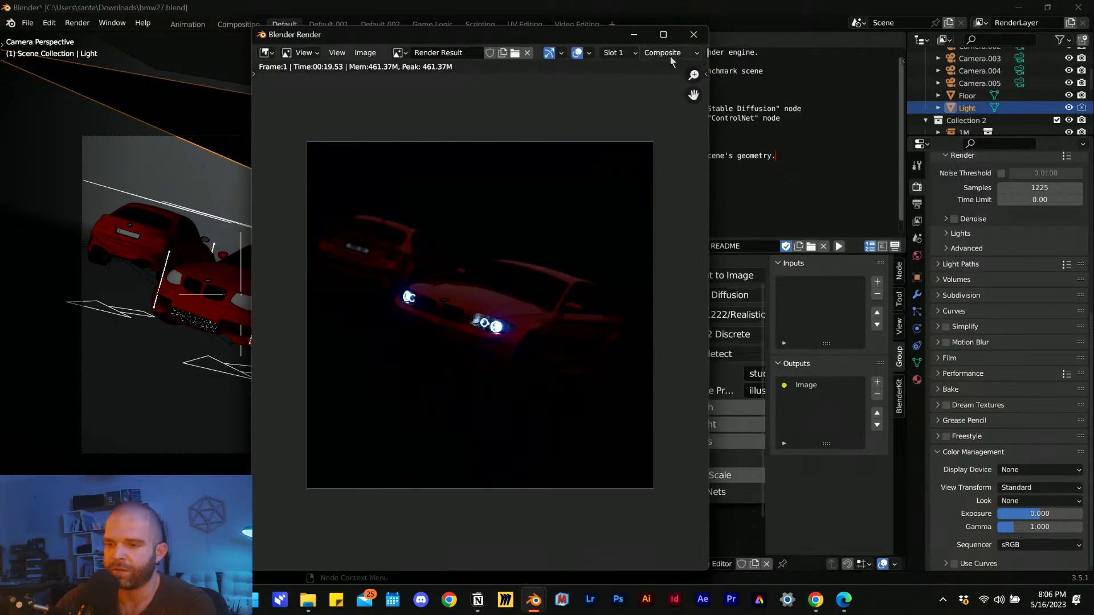
click(689, 38)
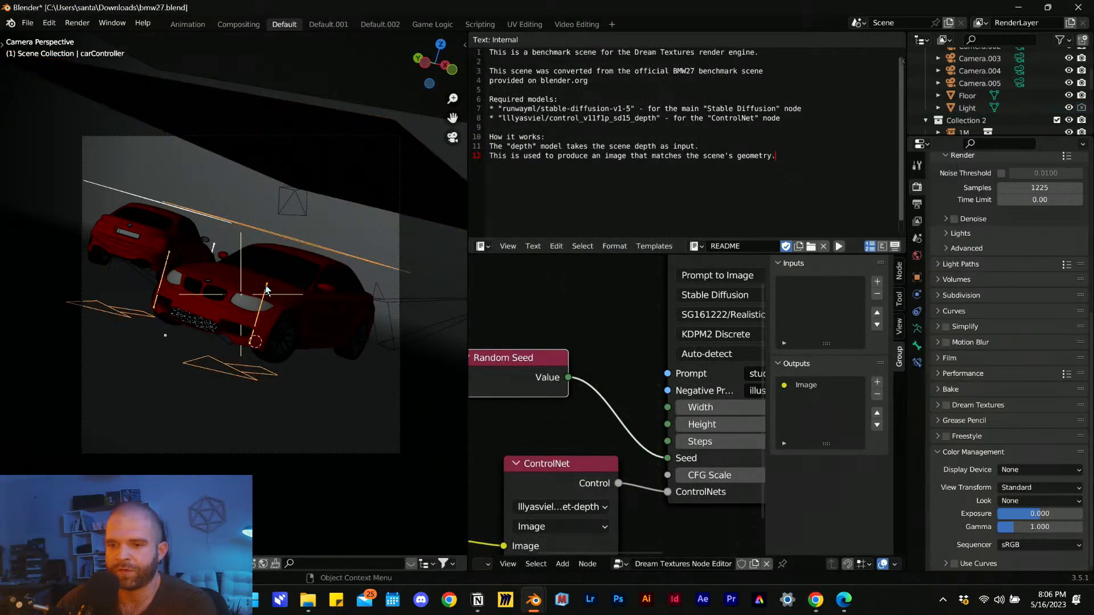
- Select the front car's body shell and set the first Glossy BSDF color of its CarShellNew material to blue
click(259, 287)
click(917, 380)
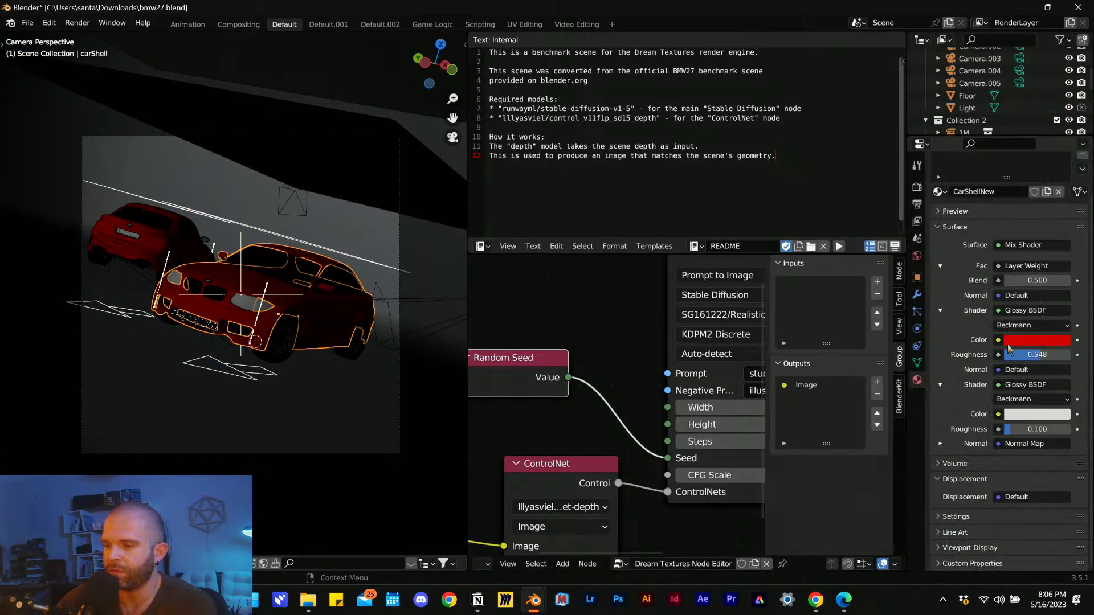
click(1018, 342)
drag(1015, 249, 1037, 189)
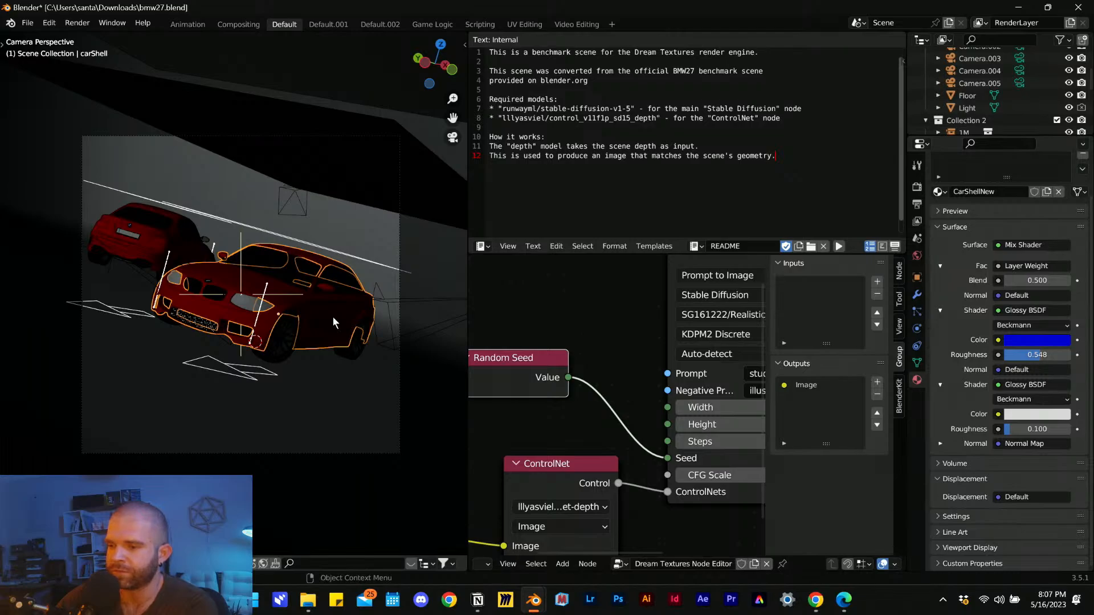
scroll(975, 353, up, 2)
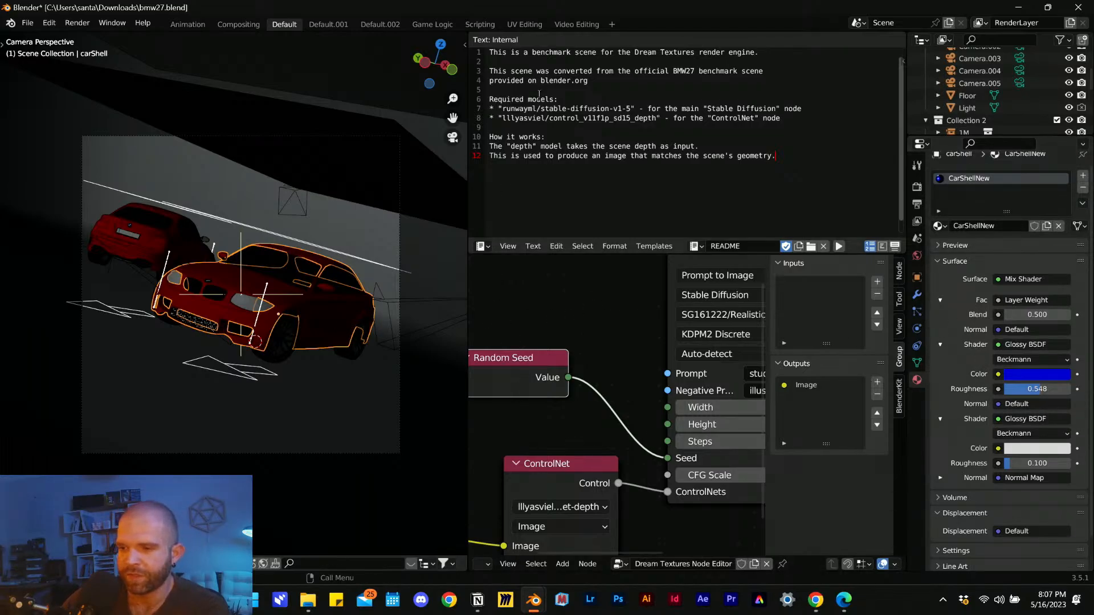
- Try to change the README text editor area into a Shader Editor
click(483, 246)
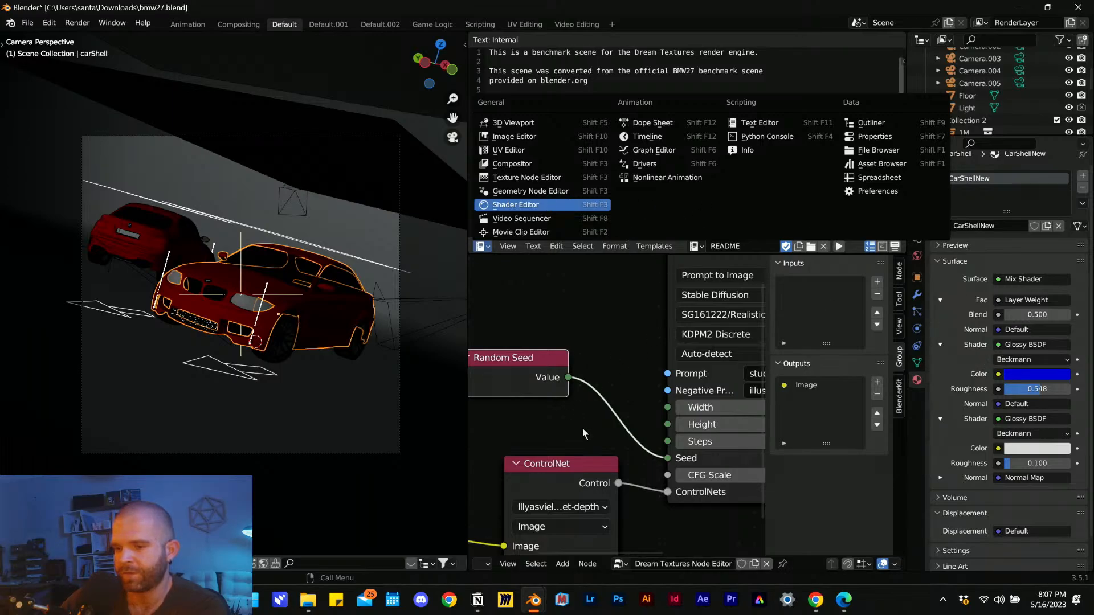
mouse_move(534, 599)
click(659, 548)
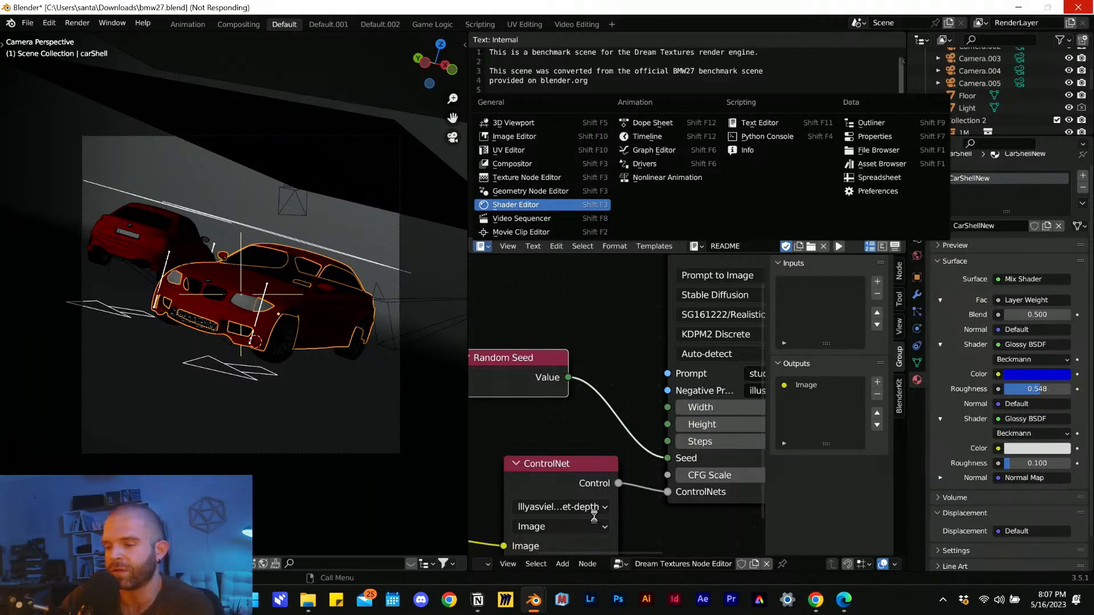
- Close the Color Wheel.blend session and the other open bmw27.blend session
mouse_move(545, 610)
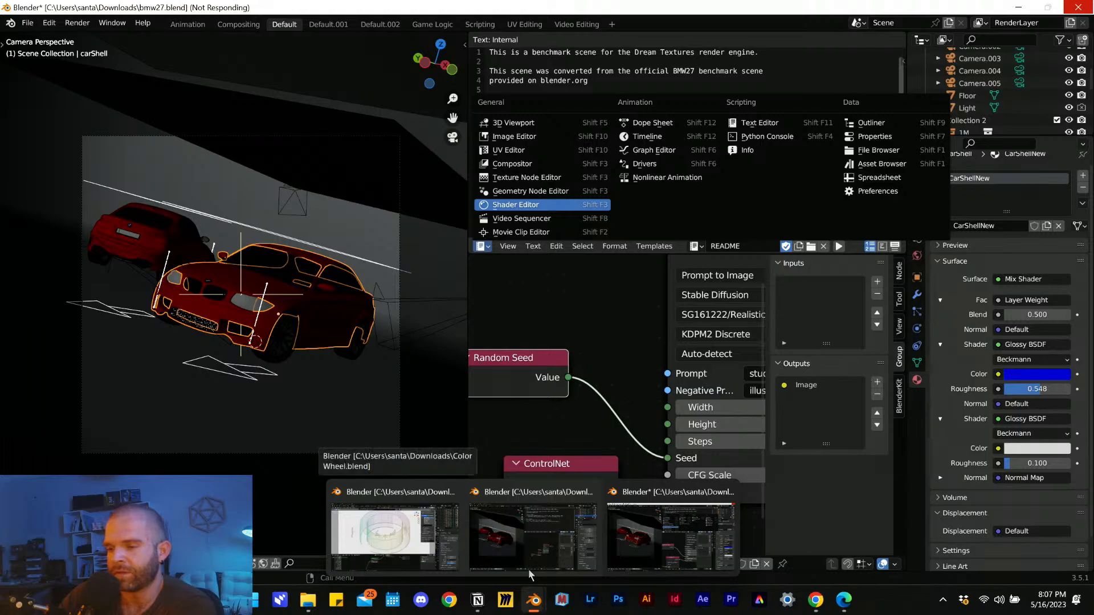
click(425, 525)
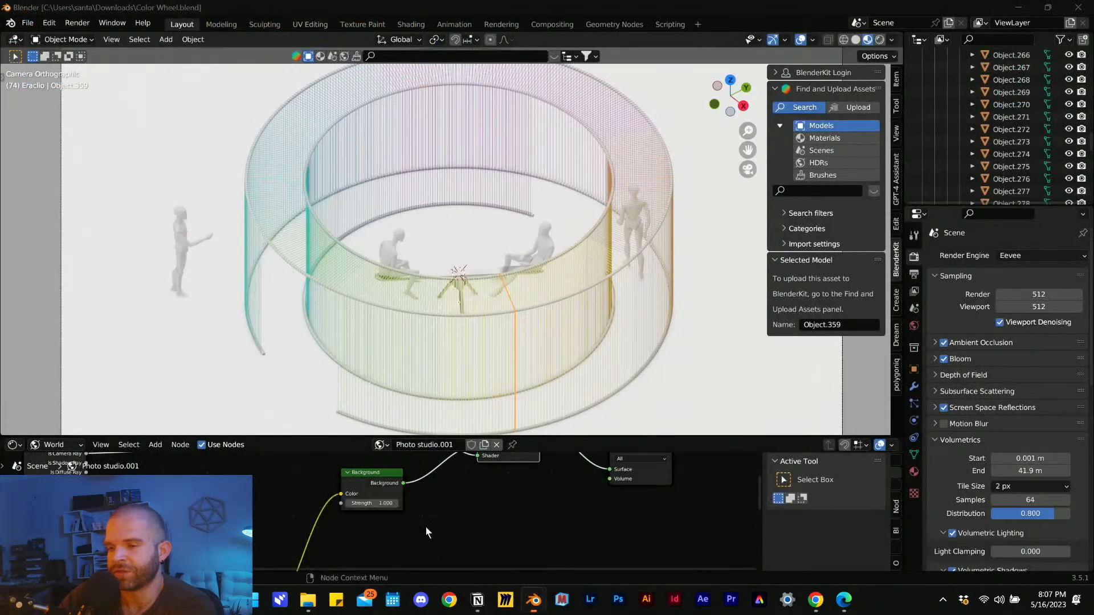
click(1084, 4)
mouse_move(536, 603)
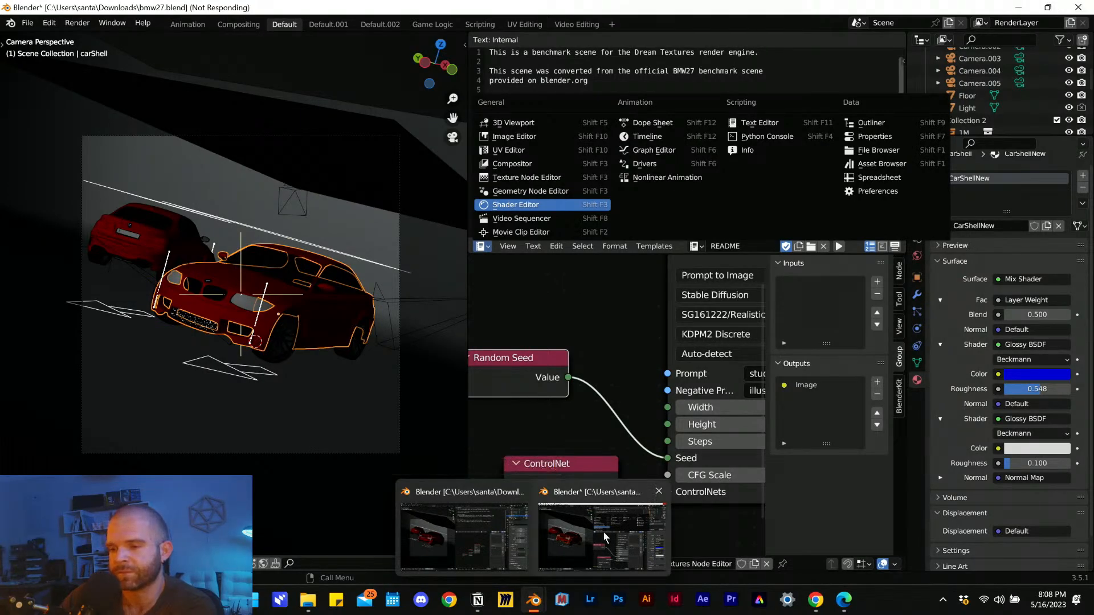
click(486, 543)
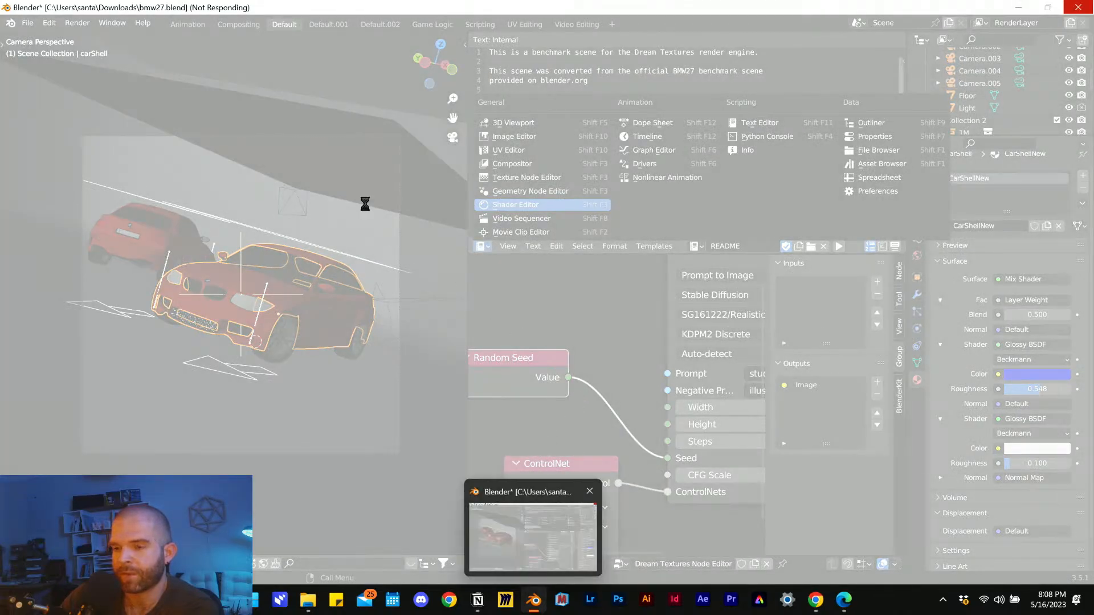
- Force the unresponsive Blender session with bmw27.blend to close
click(538, 603)
click(539, 603)
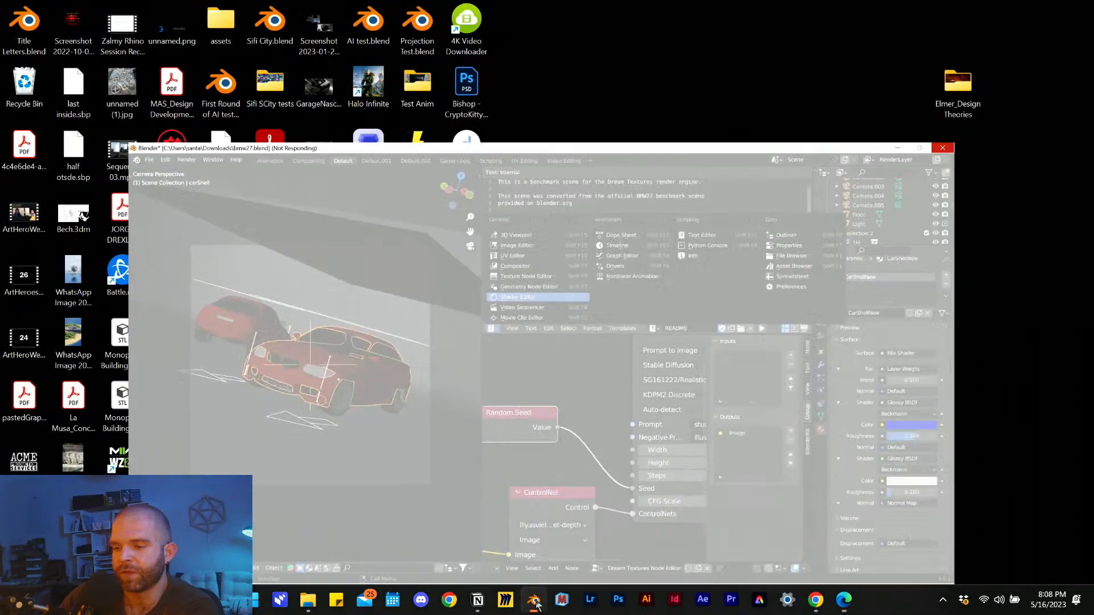
right_click(537, 600)
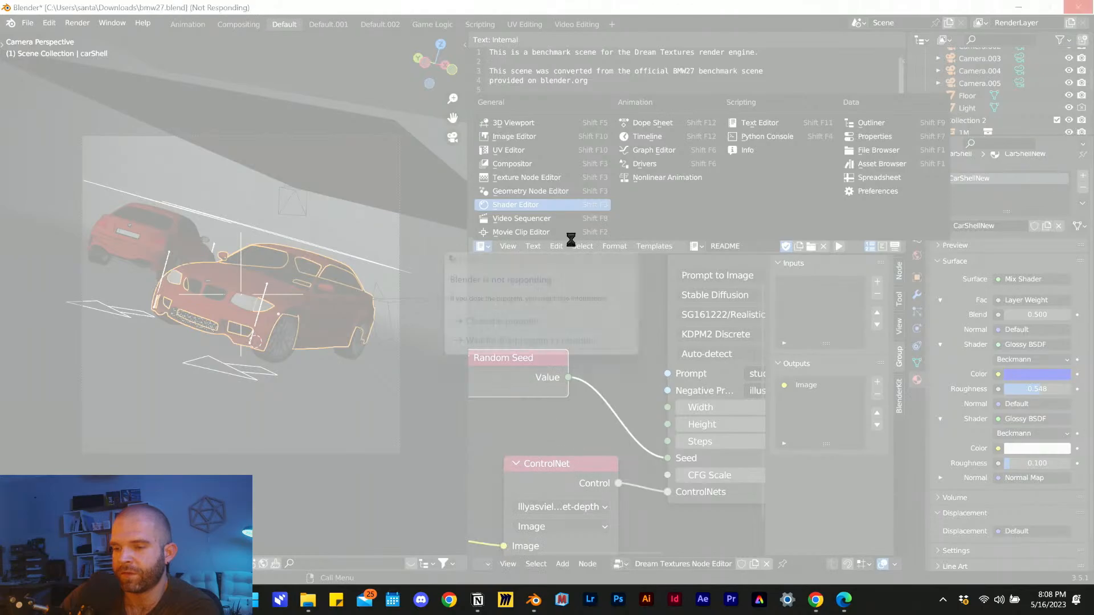
click(502, 323)
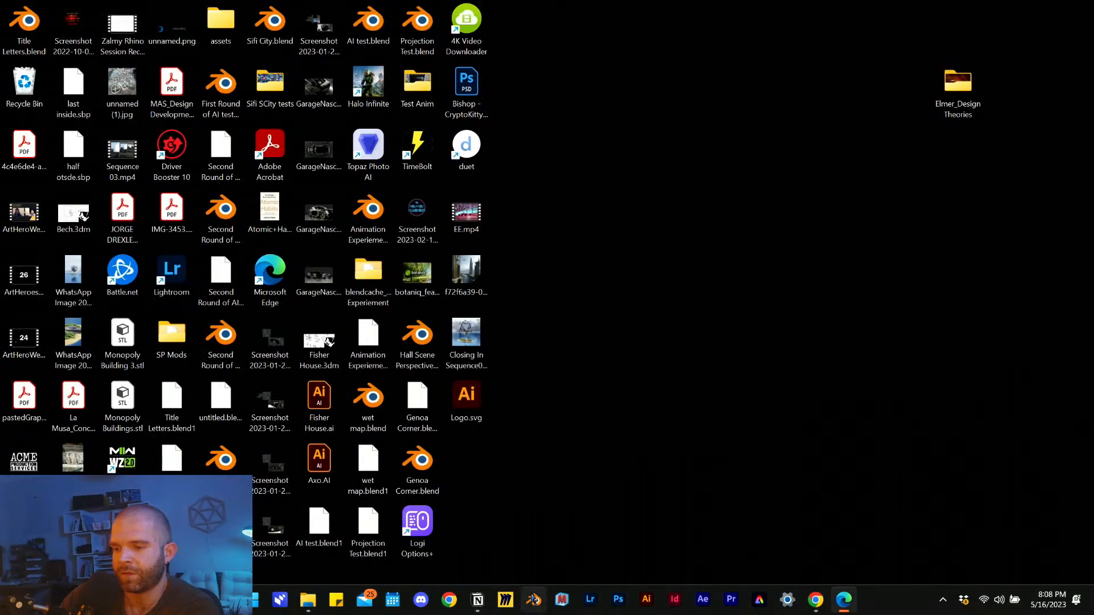
- Restart Blender and recover the BMW scene from the auto-save file quit.blend, the most recently modified one
click(533, 601)
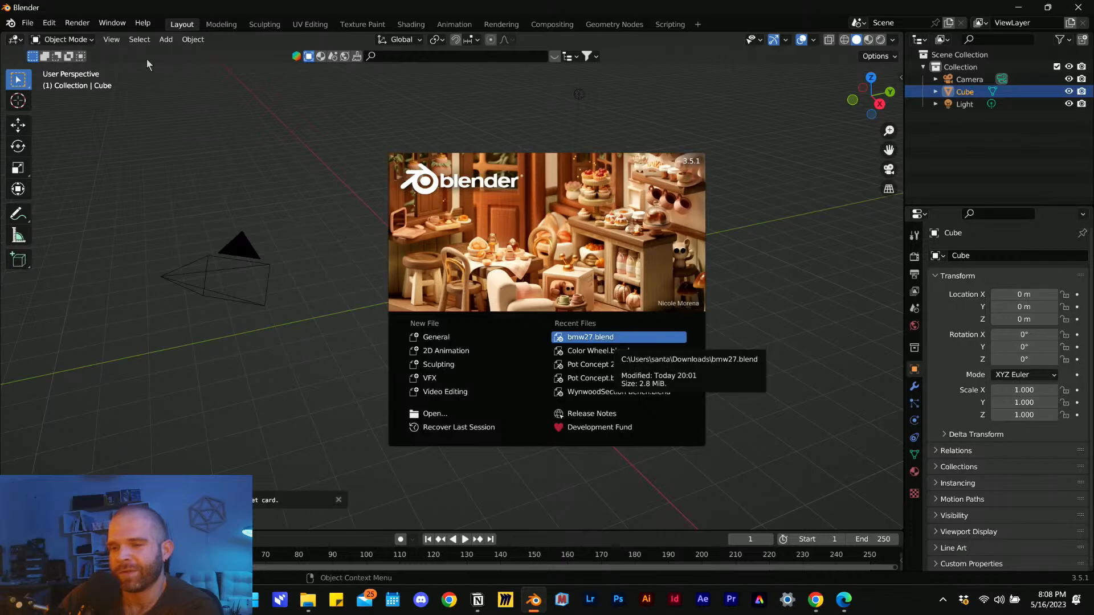
click(27, 22)
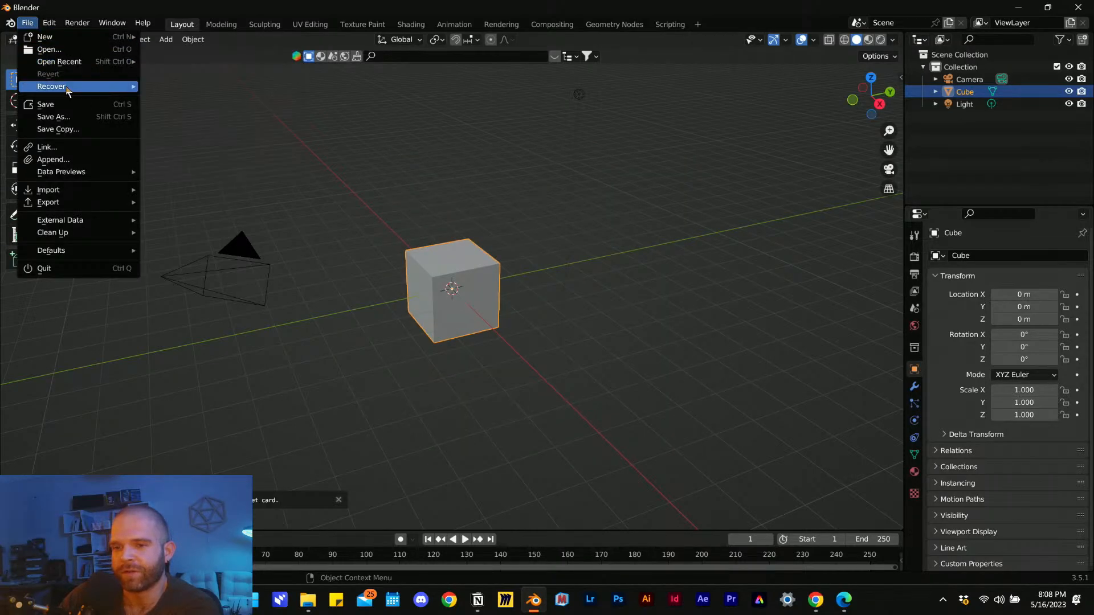
mouse_move(71, 91)
click(188, 100)
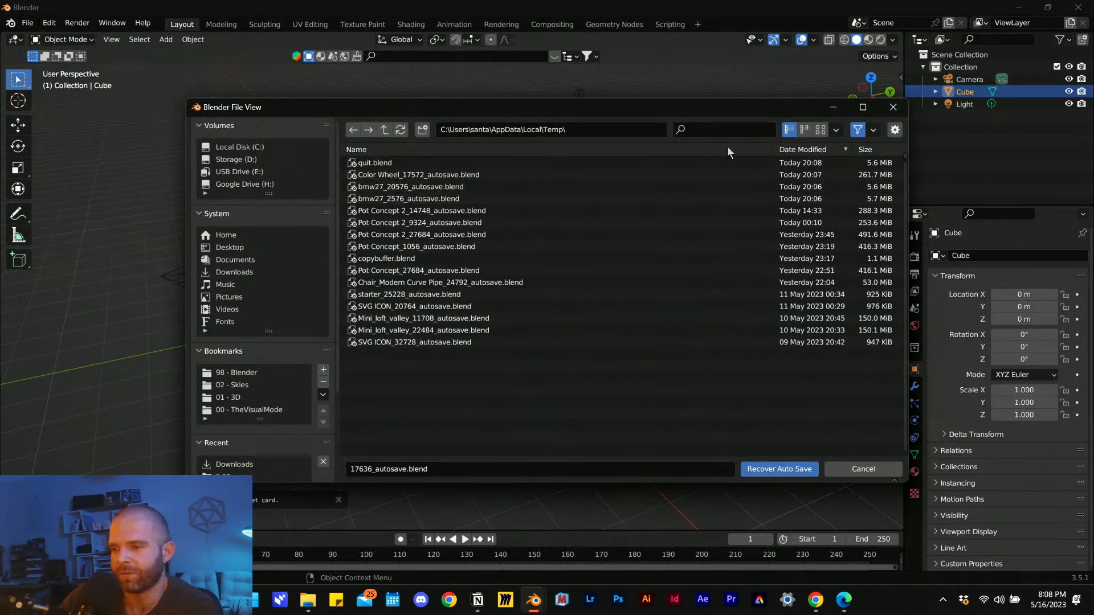
click(802, 149)
click(803, 150)
click(607, 164)
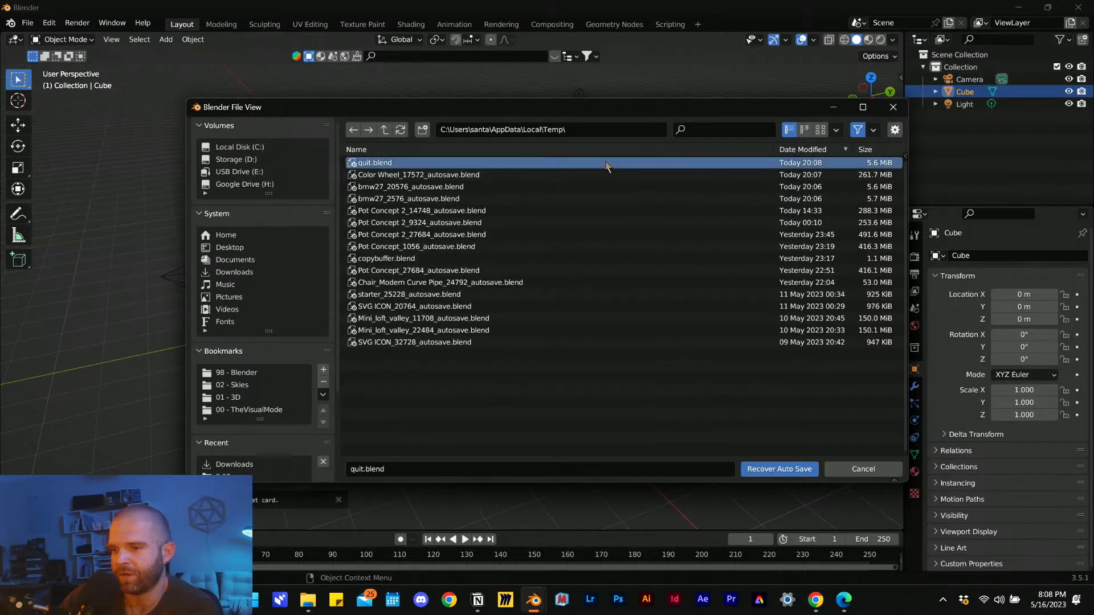
double_click(607, 163)
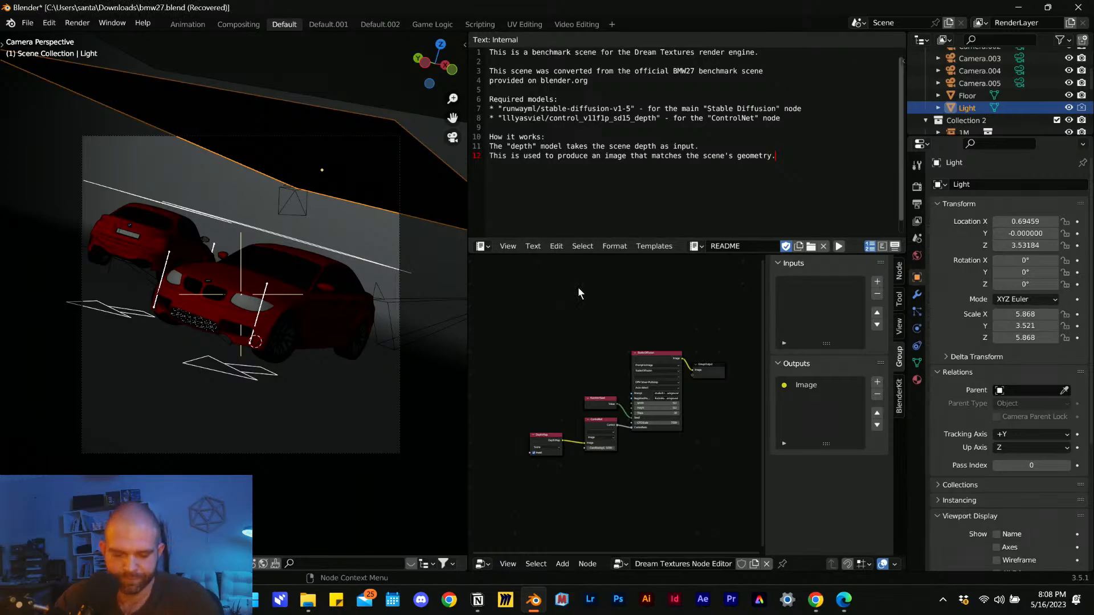
- Save the recovered scene and set the ControlNet node's model to lllyasviel/sd-controlnet-depth
key(ctrl+s)
scroll(660, 453, up, 3)
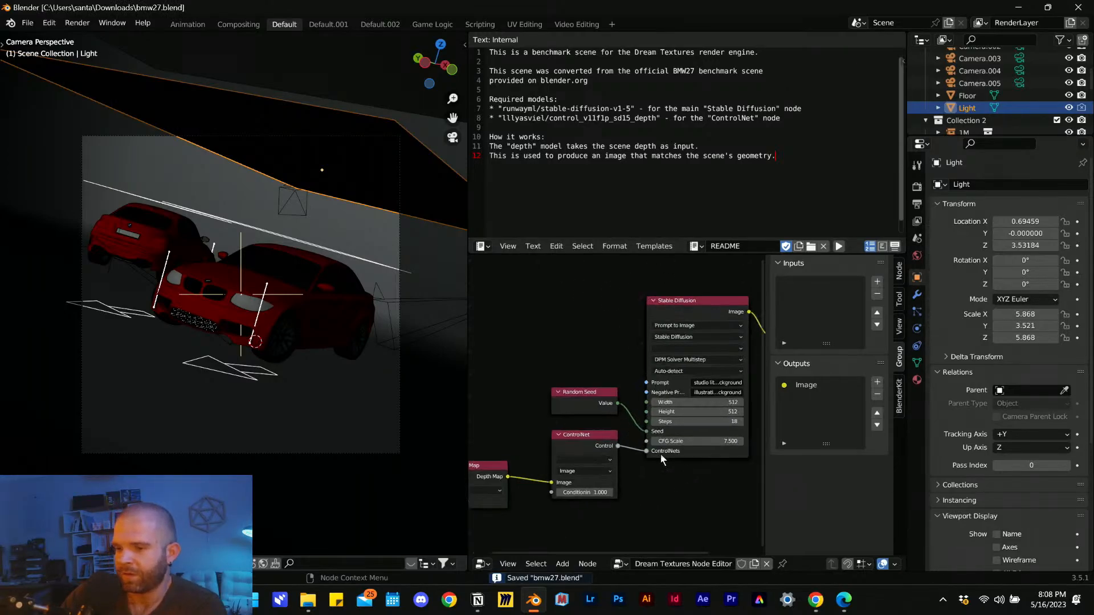
scroll(661, 458, down, 2)
click(634, 406)
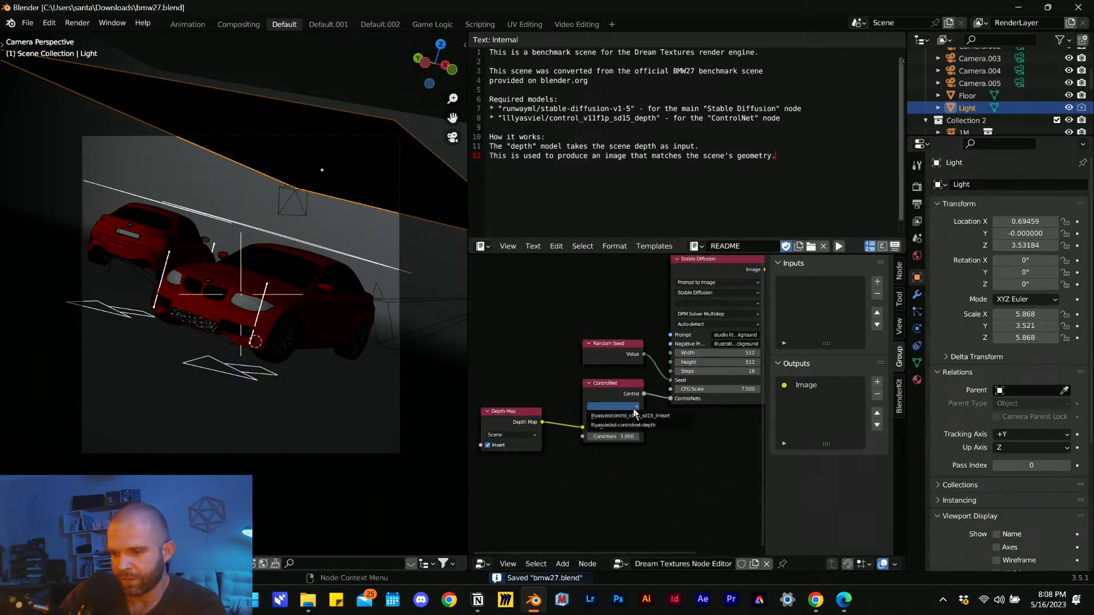
click(632, 425)
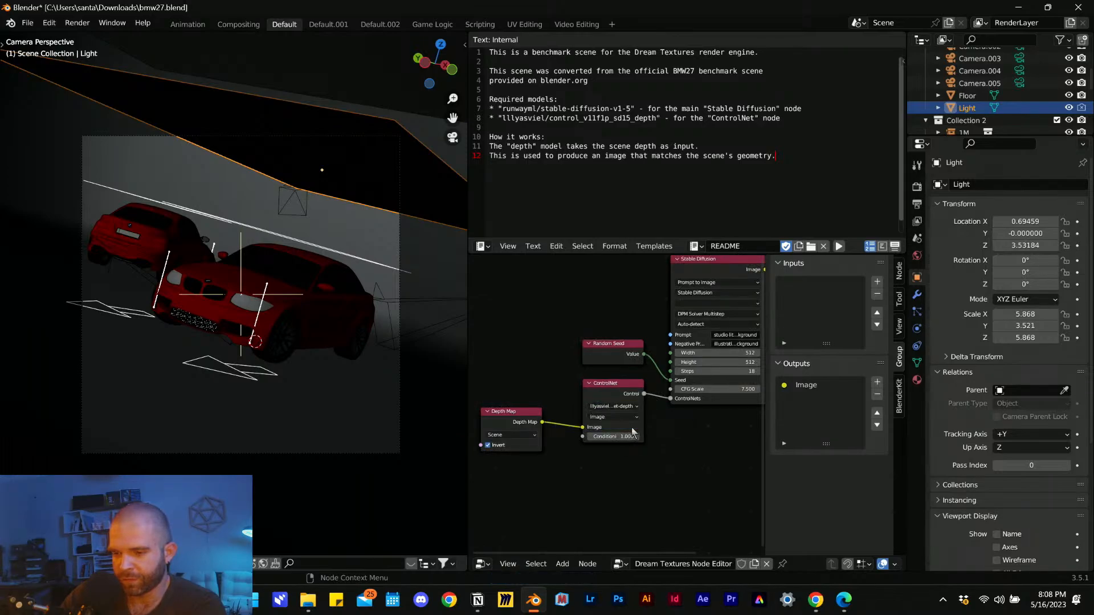
scroll(541, 438, up, 2)
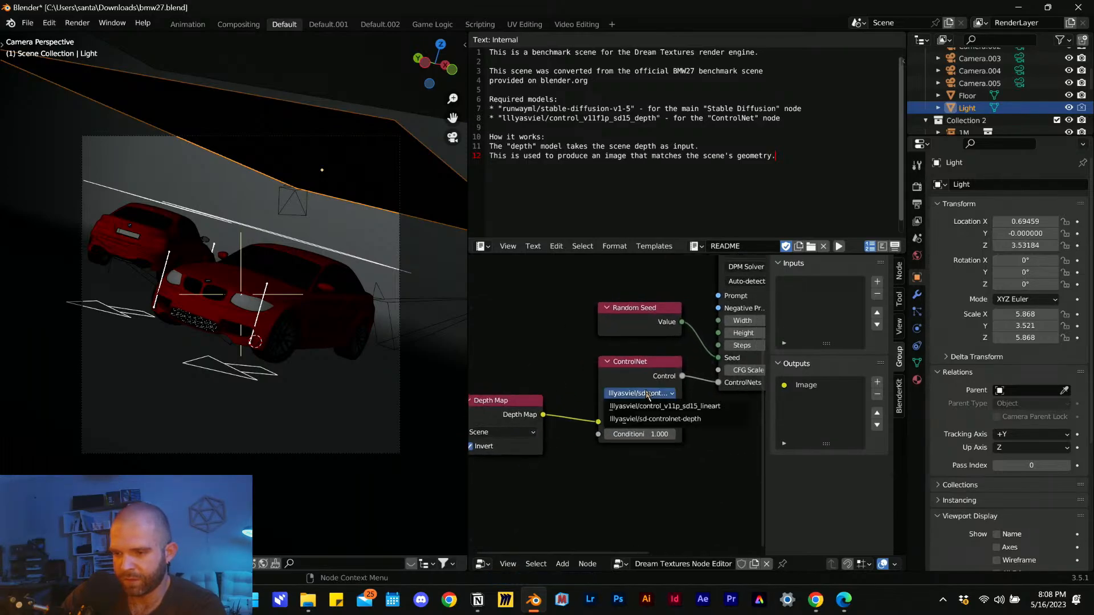
- Set the Stable Diffusion node's model to ogkalu/Comic-Diffusion
scroll(590, 365, down, 3)
scroll(655, 310, up, 1)
middle_drag(678, 297, 576, 359)
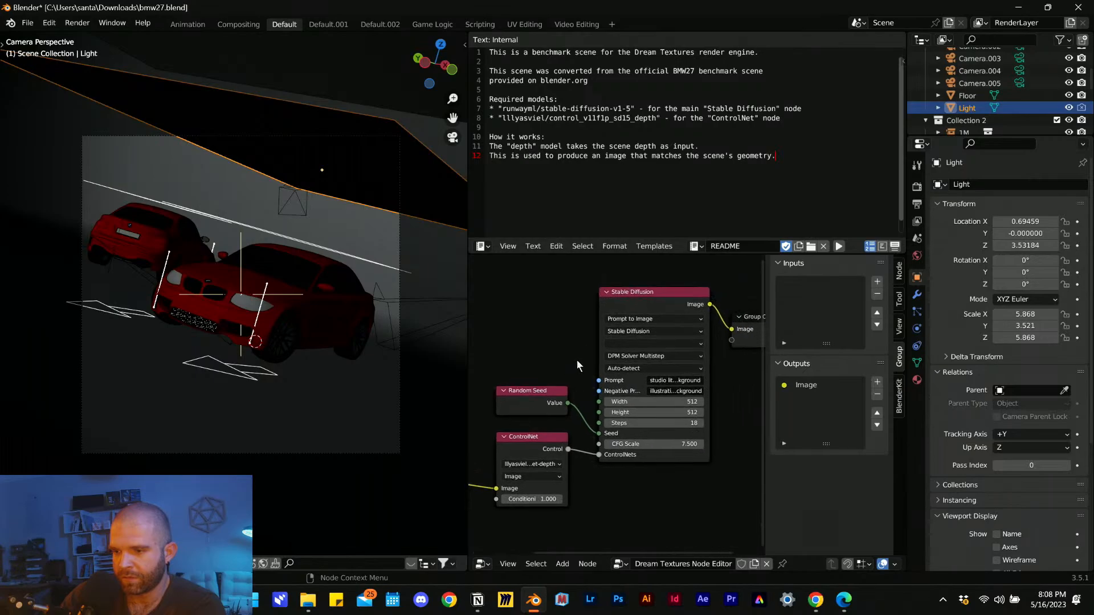
click(655, 345)
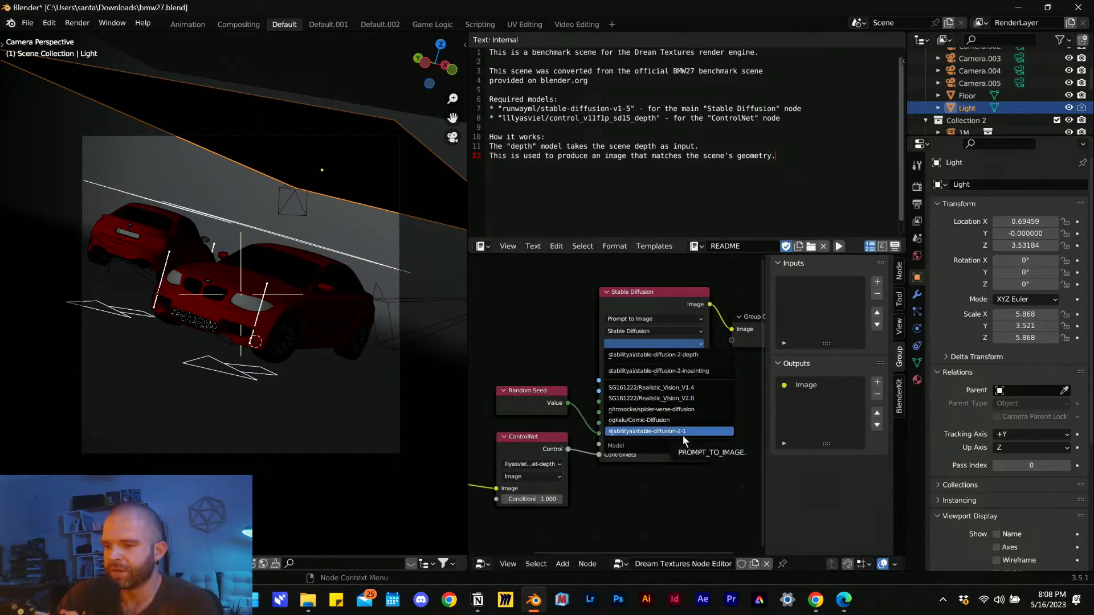
click(639, 420)
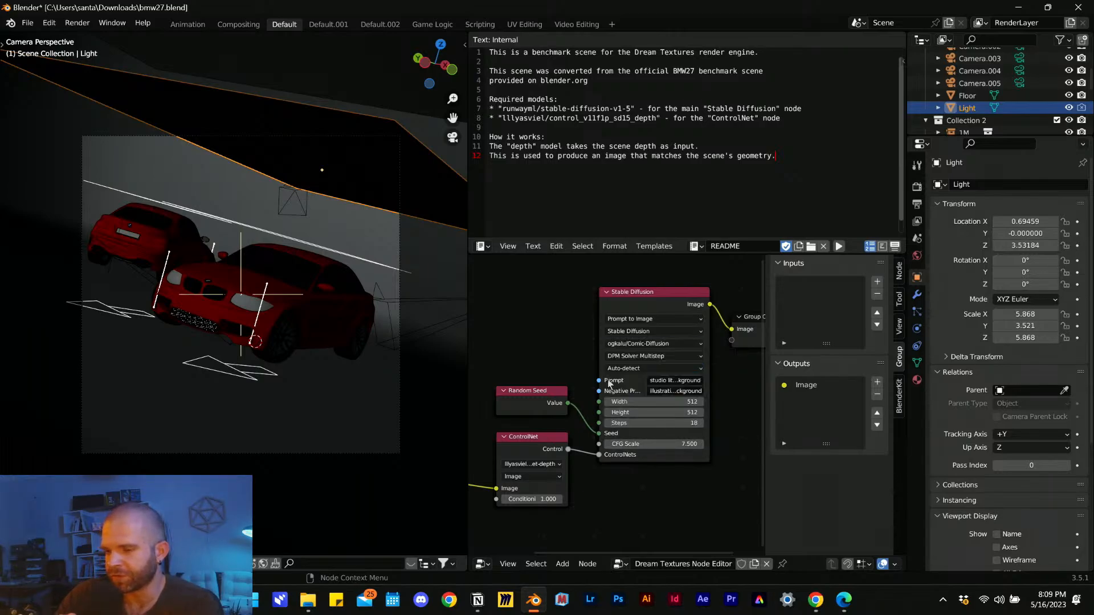
middle_drag(597, 375, 622, 382)
scroll(623, 382, up, 3)
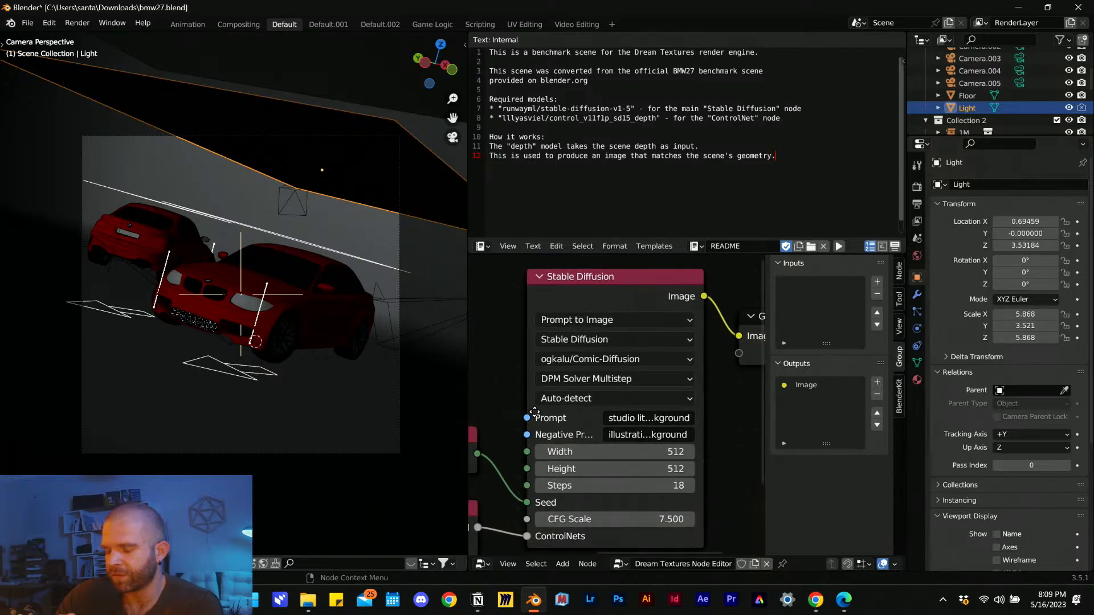
- Select the front car's body shell, show its material properties and save the scene
click(335, 321)
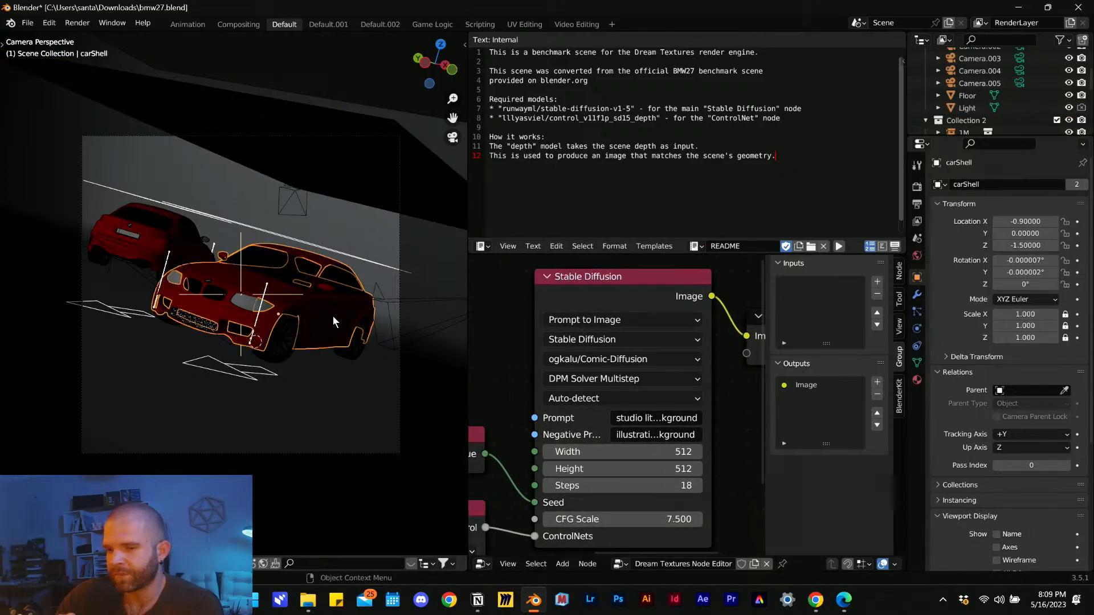
click(916, 381)
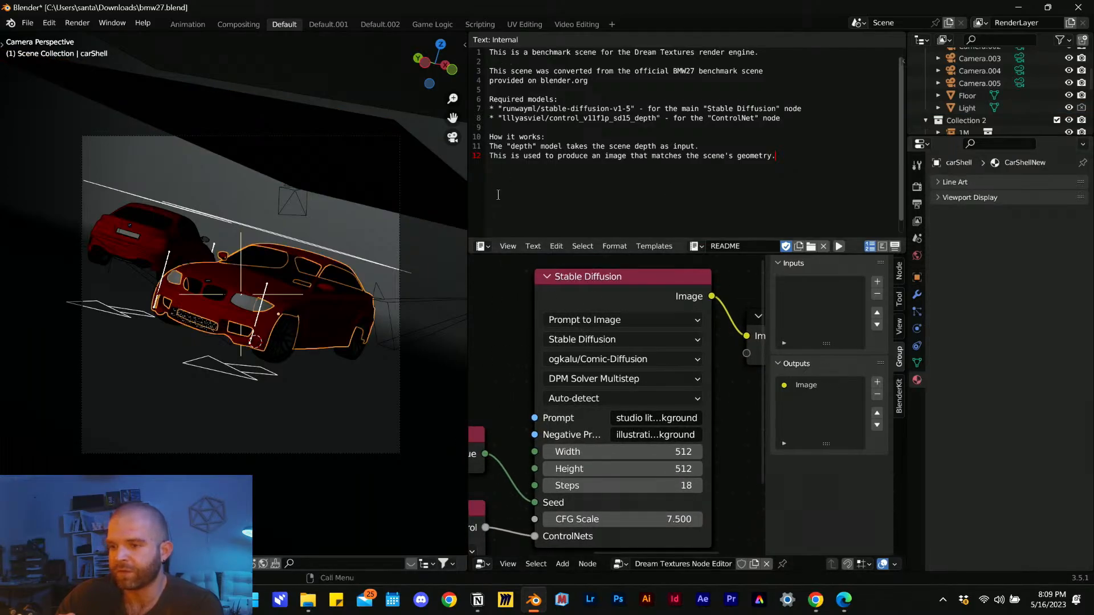
key(ctrl+s)
- Change the README text editor area into a Dream Textures Node Editor and bring its node tree into view
click(482, 246)
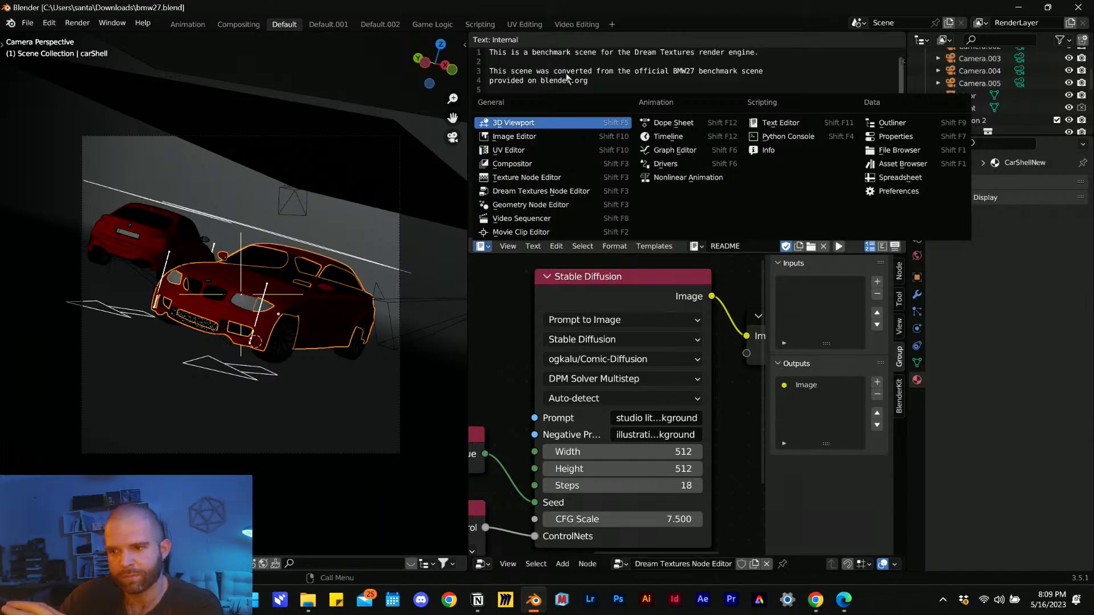
key(Escape)
click(486, 247)
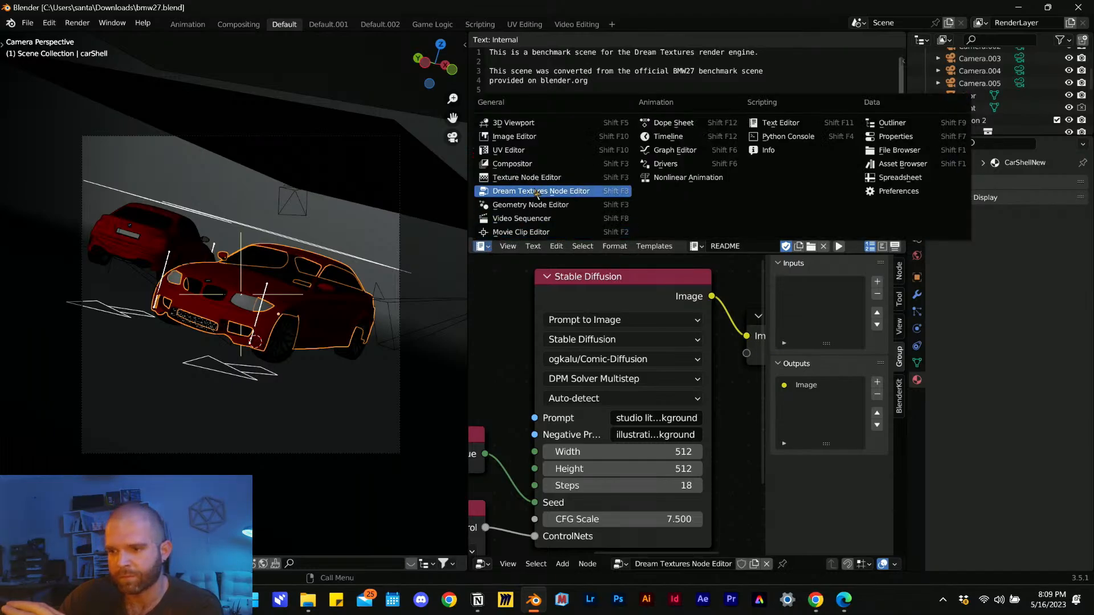
click(595, 192)
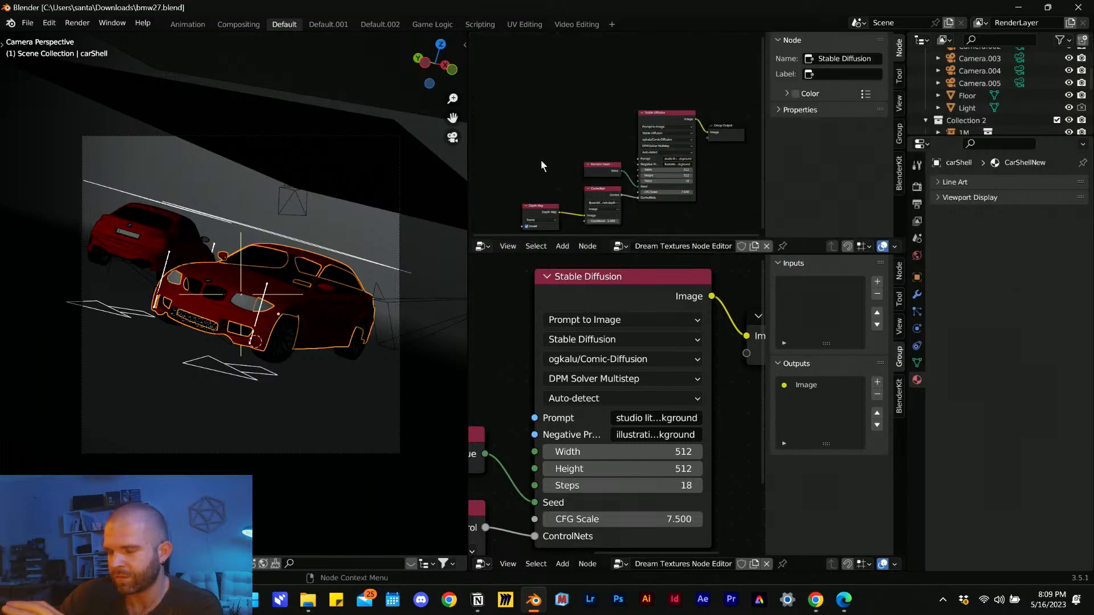
scroll(555, 157, down, 3)
scroll(576, 154, up, 4)
middle_drag(583, 162, 564, 116)
click(489, 244)
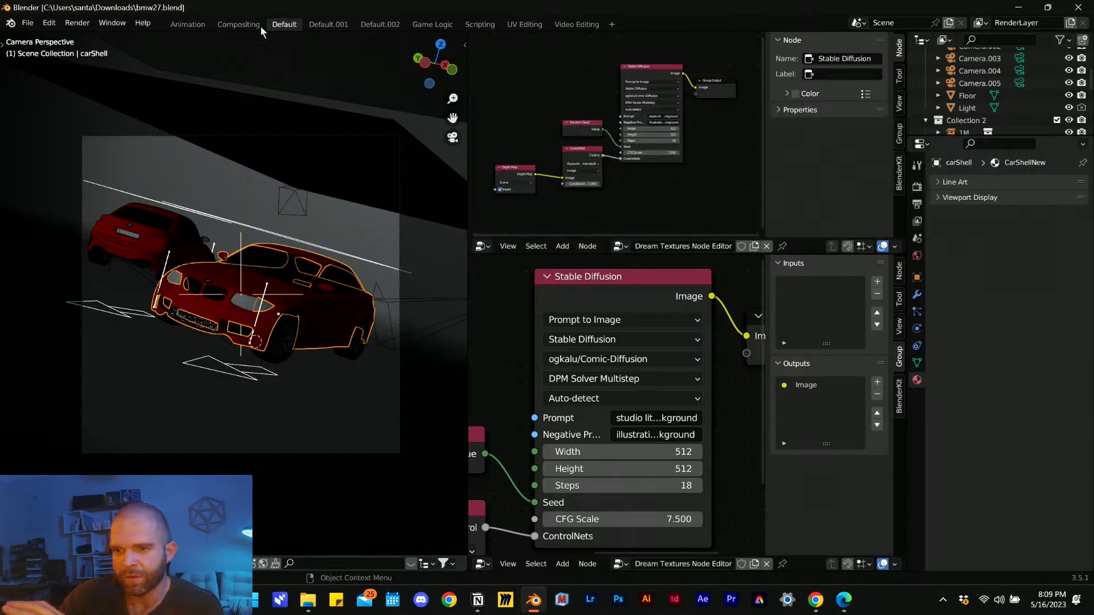
- Check the Default.001 workspace and its editor types for a shader editor, and return to the Default workspace
click(339, 27)
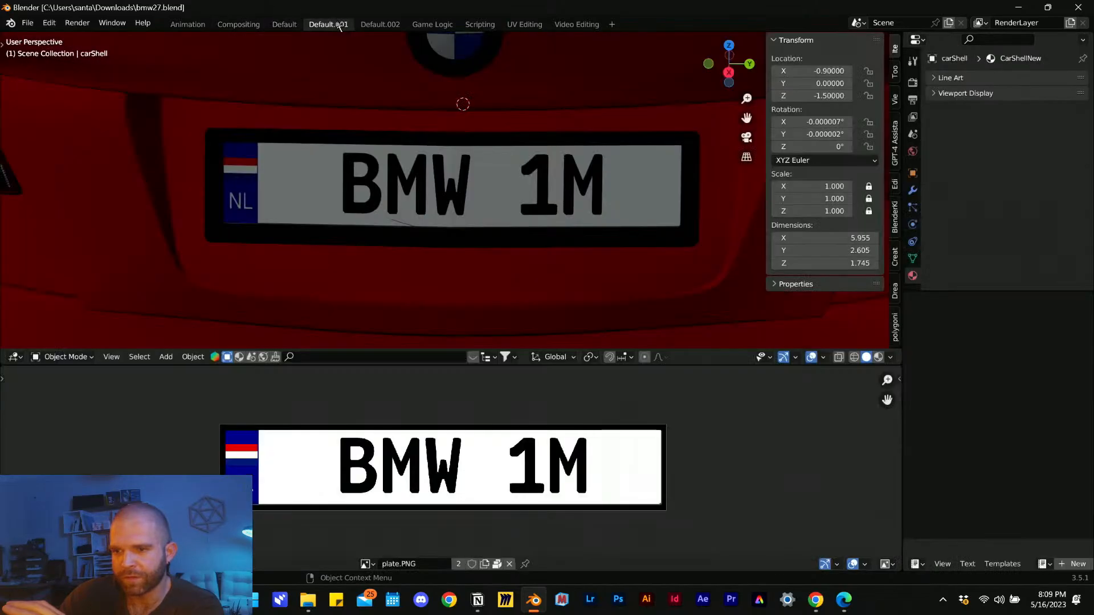
scroll(312, 97, down, 4)
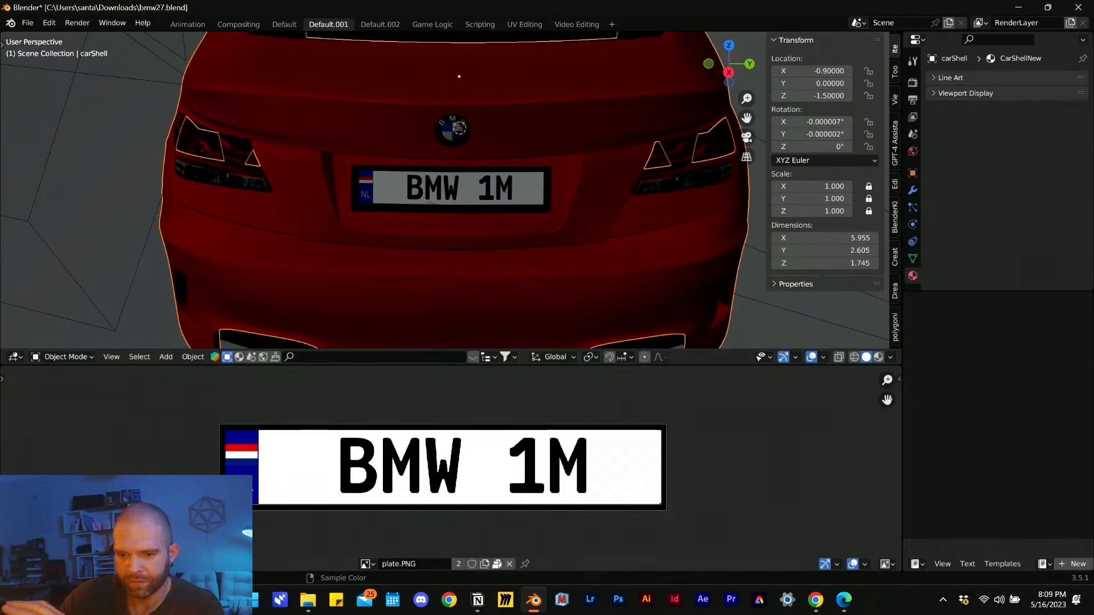
click(366, 563)
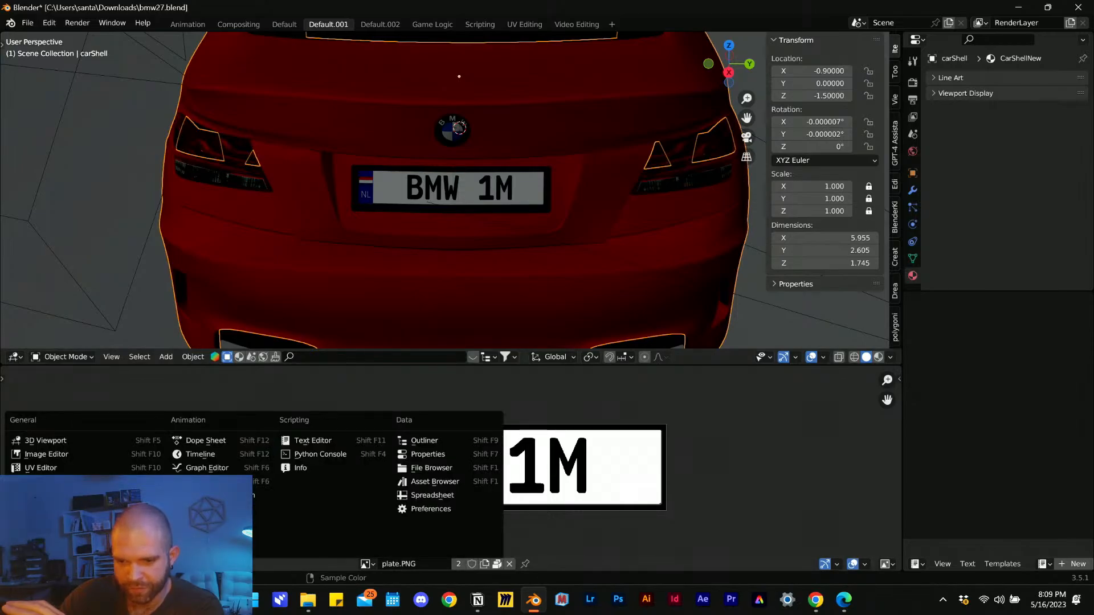
click(285, 24)
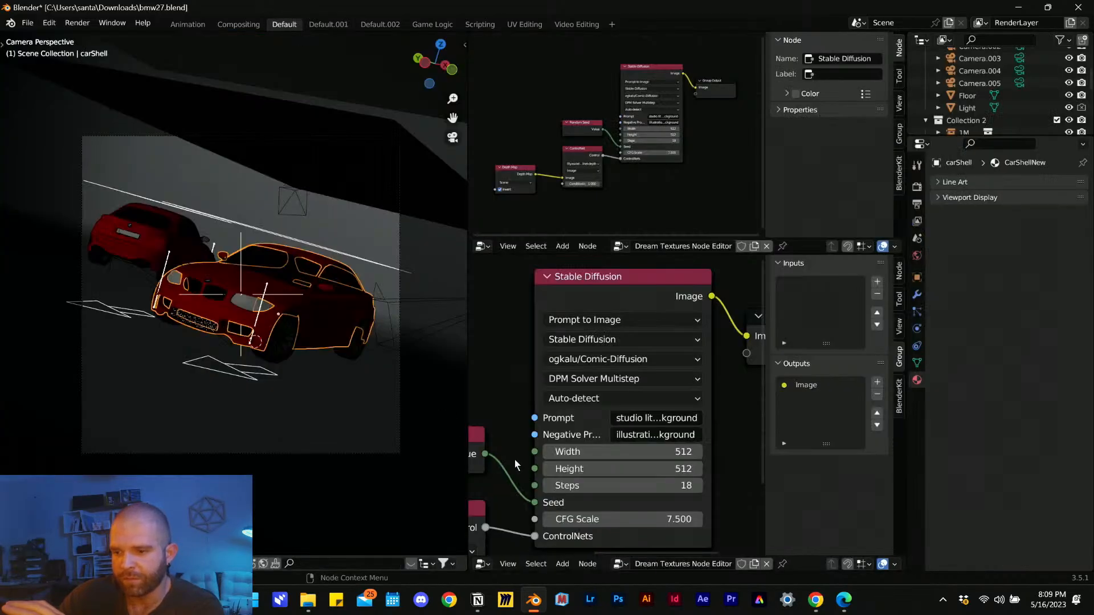
click(618, 245)
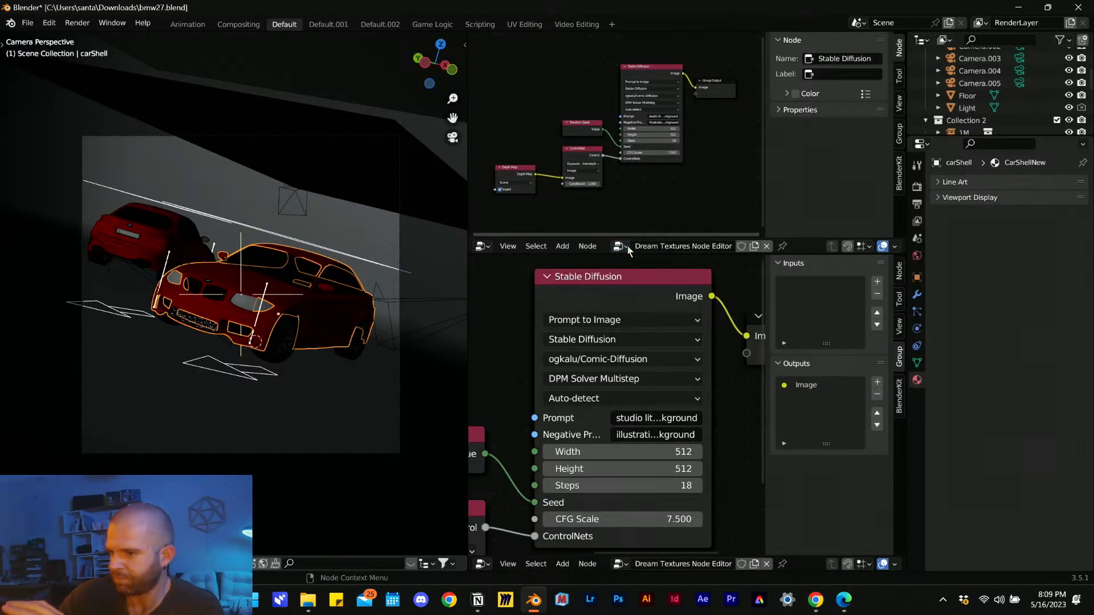
click(484, 246)
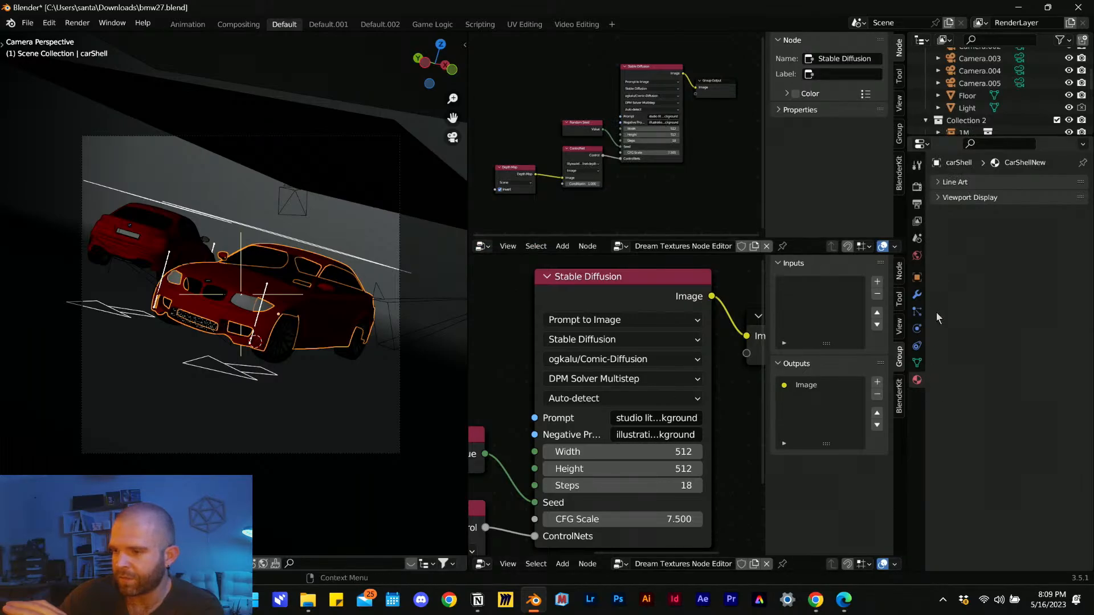
- Set the viewport display colour of the front car shell's CarShellNew material to blue
click(244, 350)
click(307, 313)
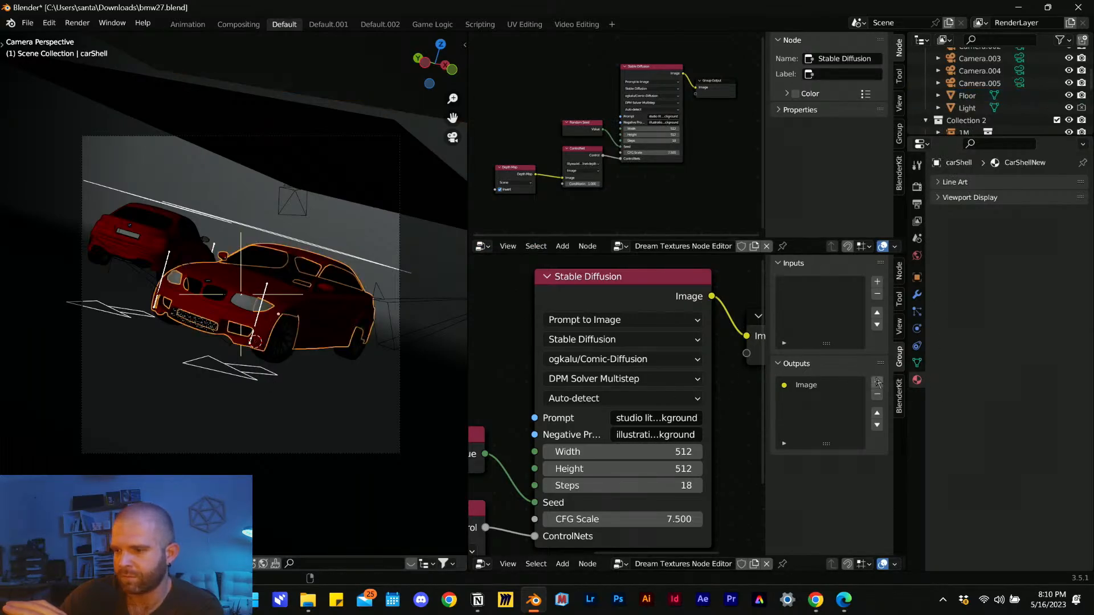
click(917, 278)
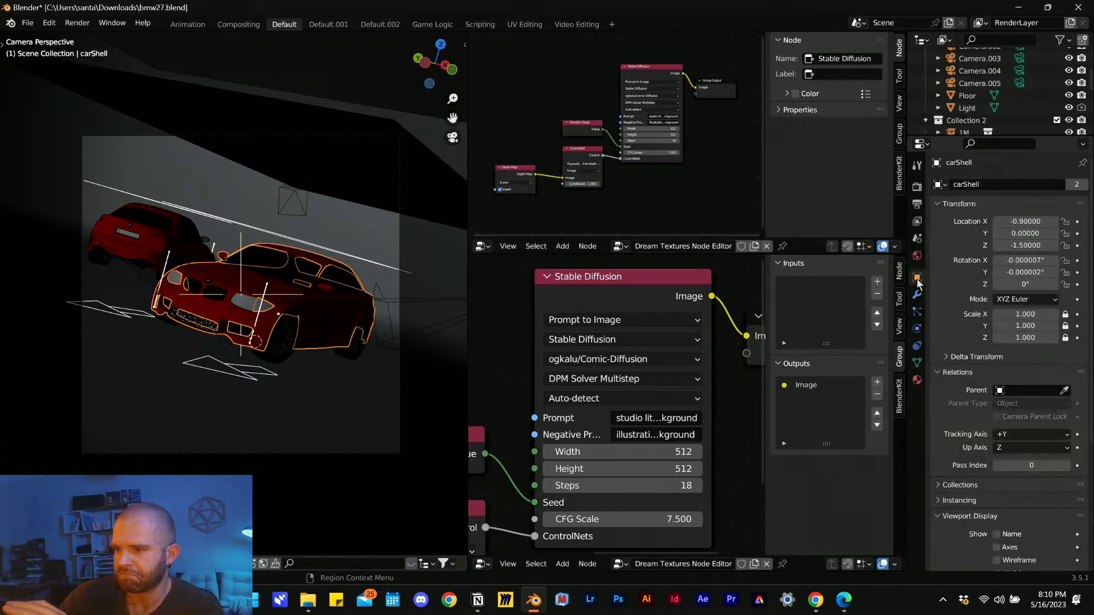
click(917, 380)
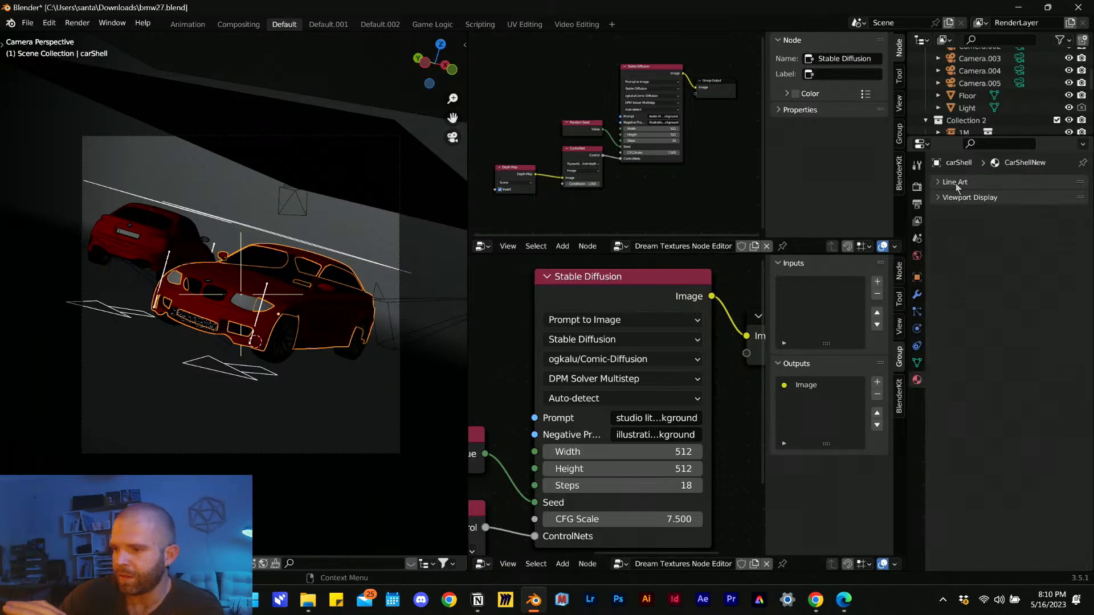
click(957, 183)
click(961, 277)
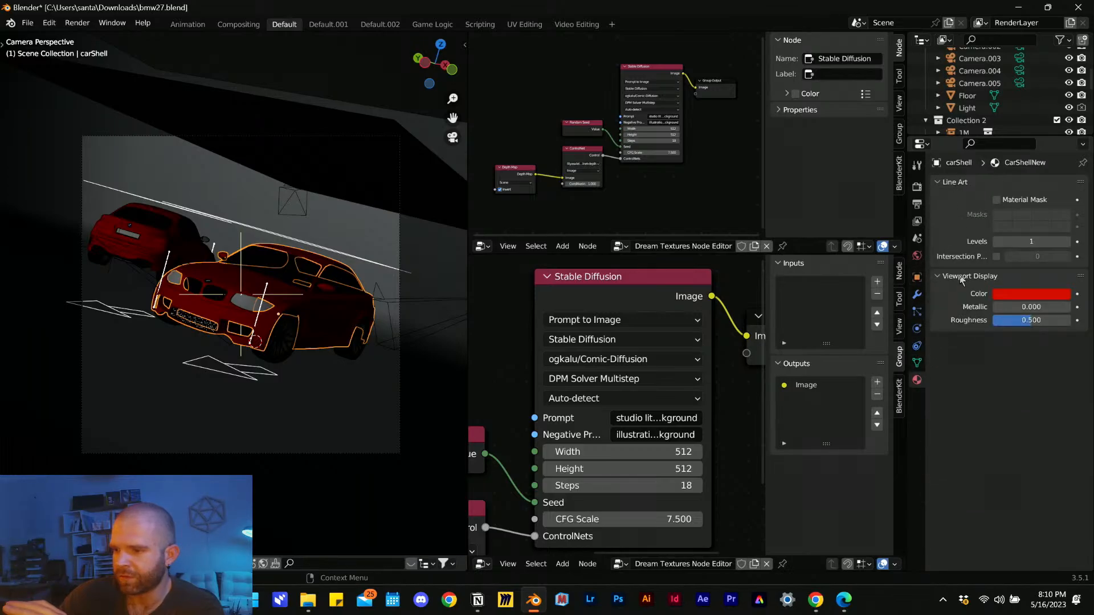
click(1006, 293)
click(1025, 171)
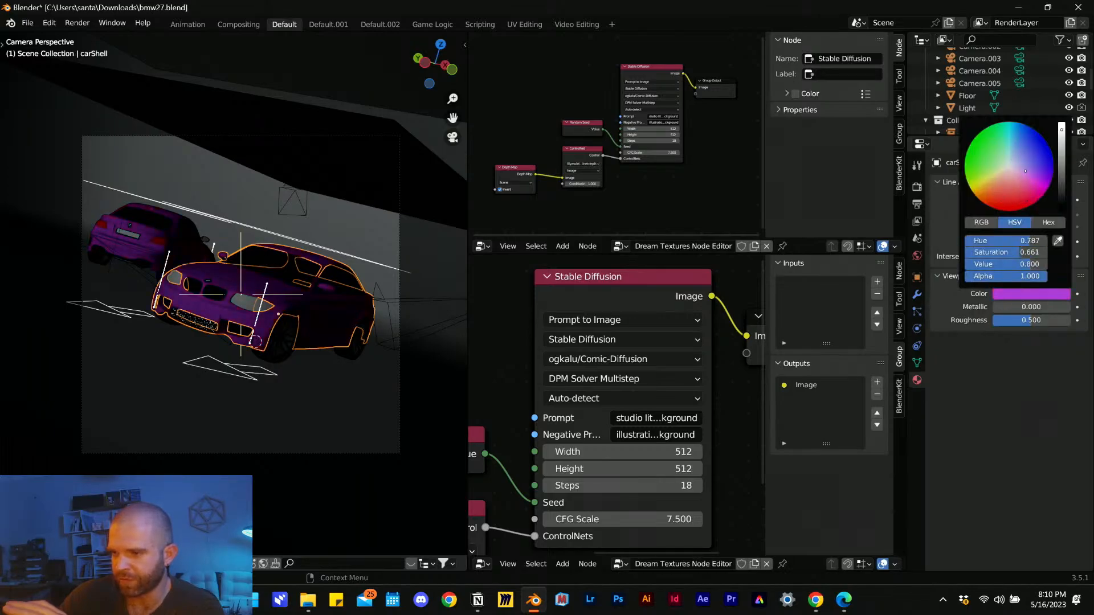
mouse_move(1026, 171)
mouse_down()
mouse_move(1040, 157)
mouse_move(1021, 140)
mouse_up()
- Render the scene as an image and view the result in an enlarged render window
click(77, 23)
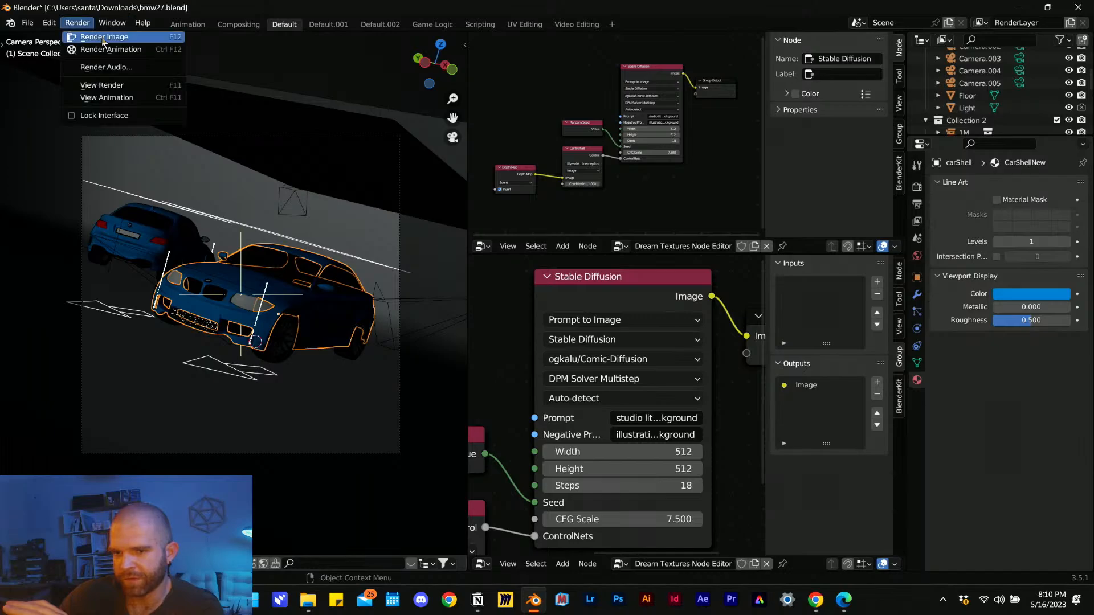
click(91, 36)
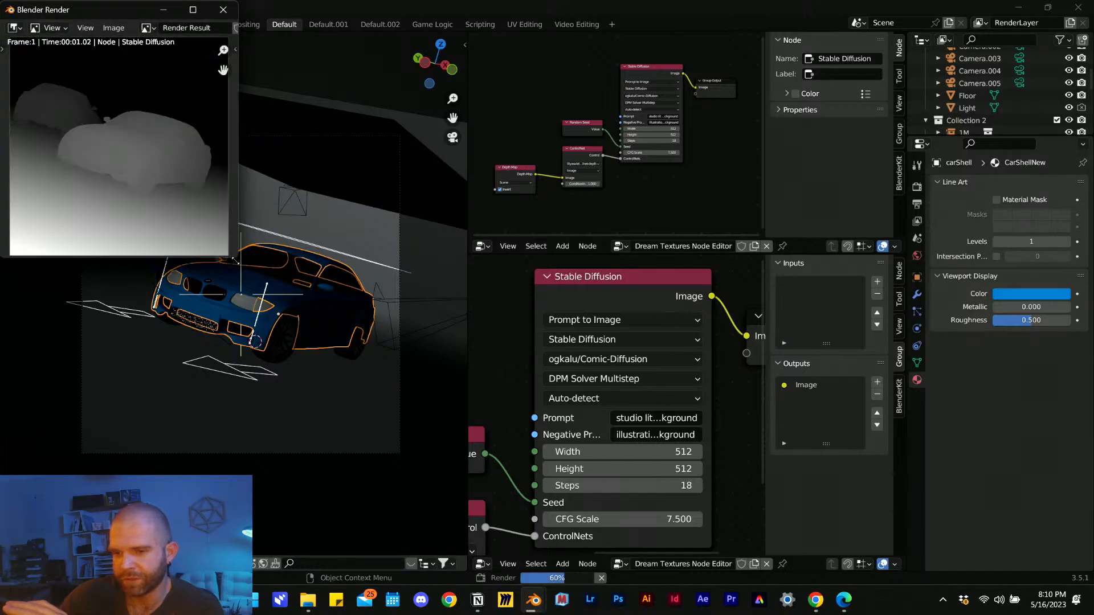
drag(235, 260, 445, 485)
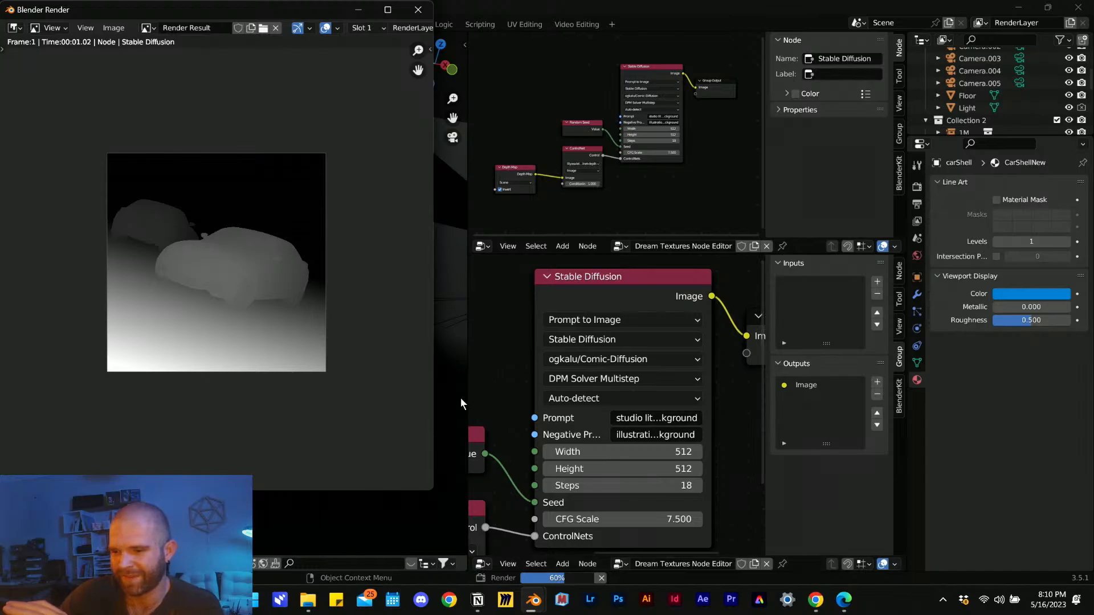
click(481, 246)
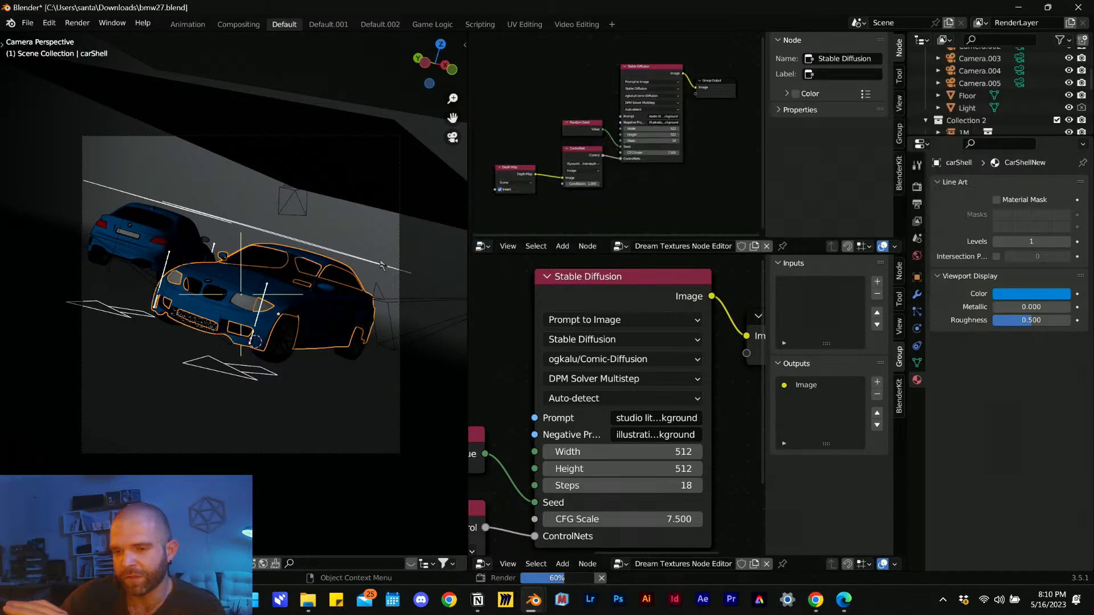
click(483, 247)
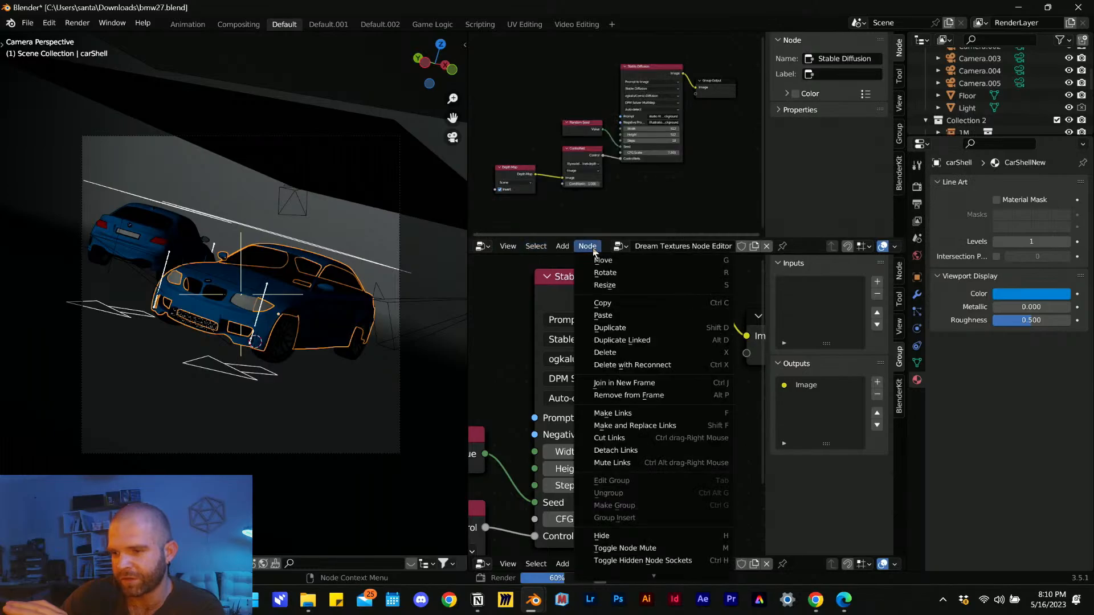
mouse_move(546, 606)
click(602, 535)
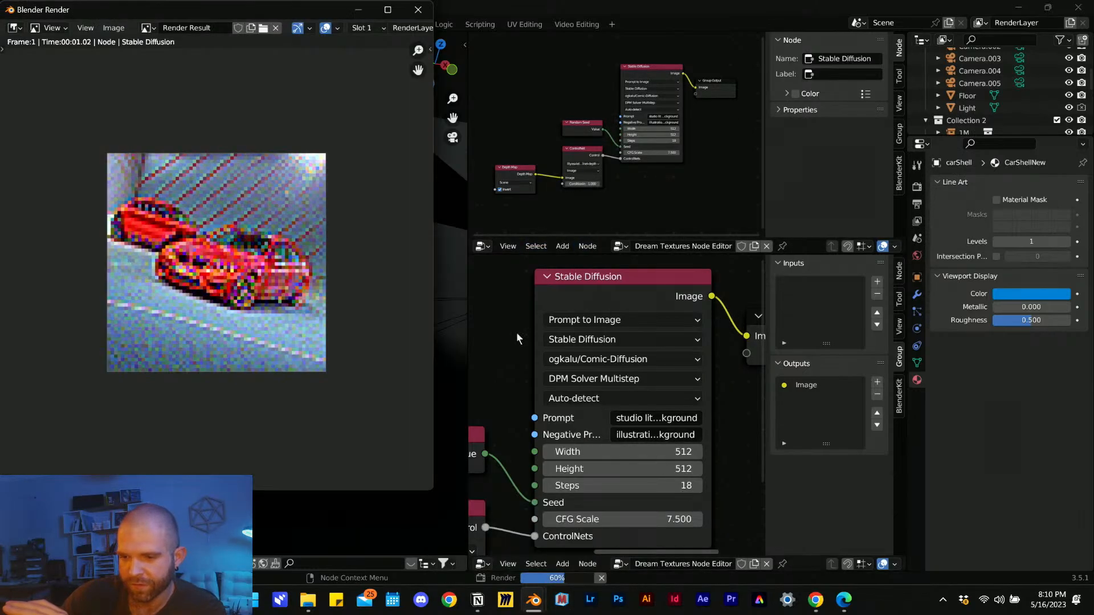
- Switch to Edge, maximize the Dream Textures Render Engine wiki and examine its Car Demo and Nodes sections
mouse_move(816, 606)
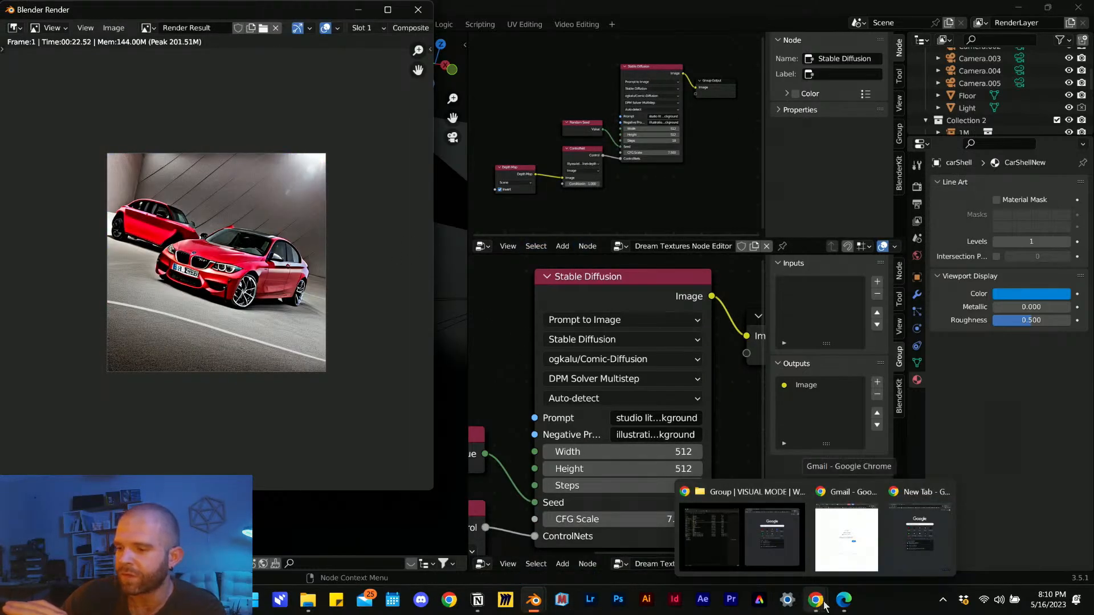
click(852, 603)
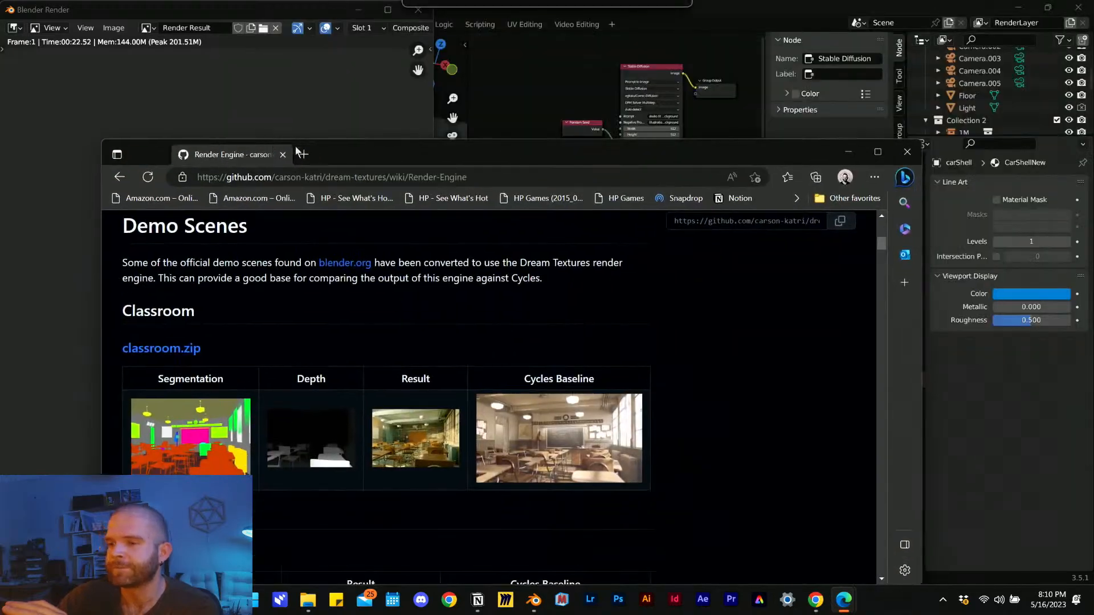
click(878, 151)
scroll(379, 335, down, 6)
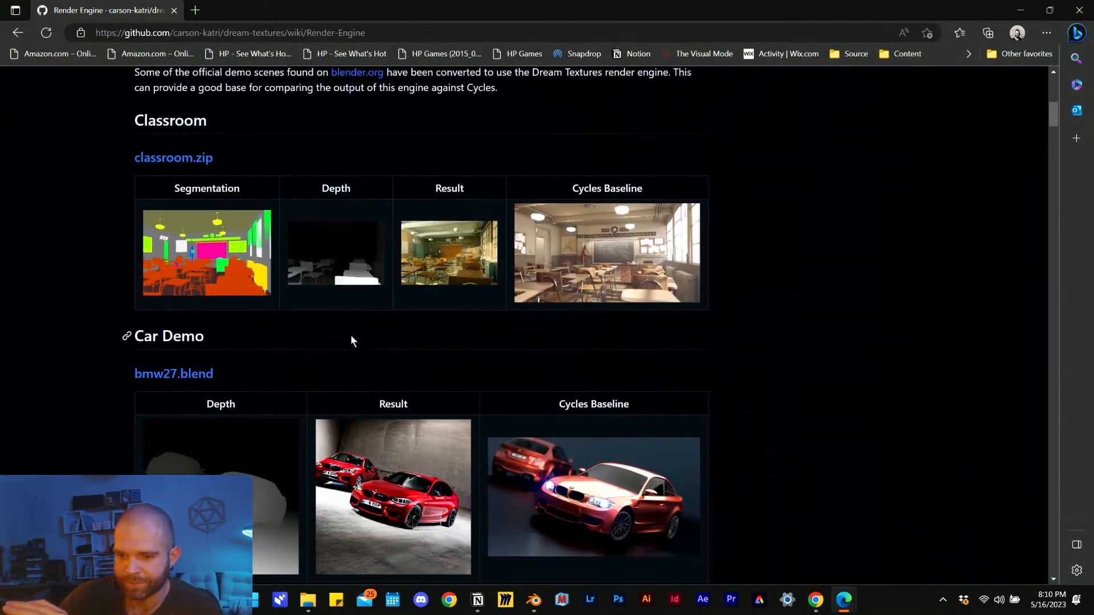
scroll(231, 375, down, 1)
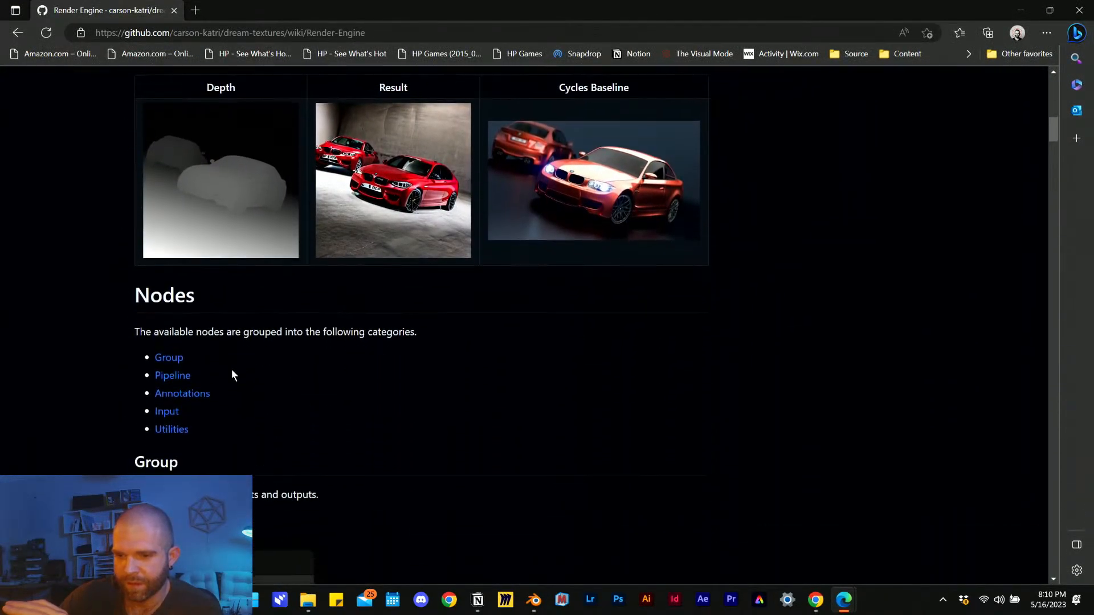
- Examine the wiki's node reference from the Group nodes through the Utilities nodes, and return to the Guides section
scroll(180, 409, down, 9)
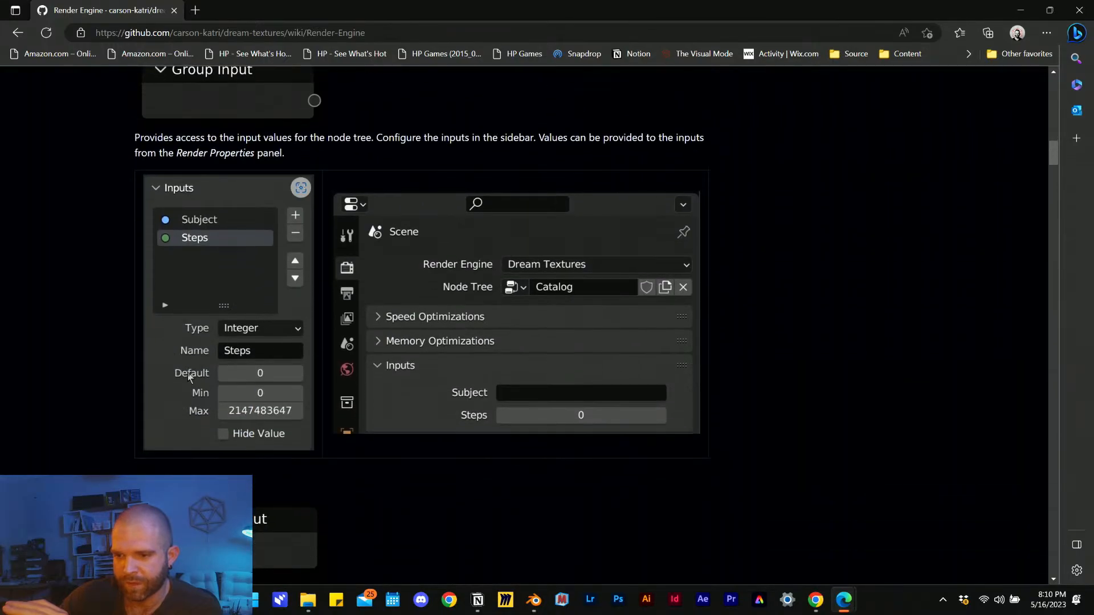
scroll(313, 335, down, 18)
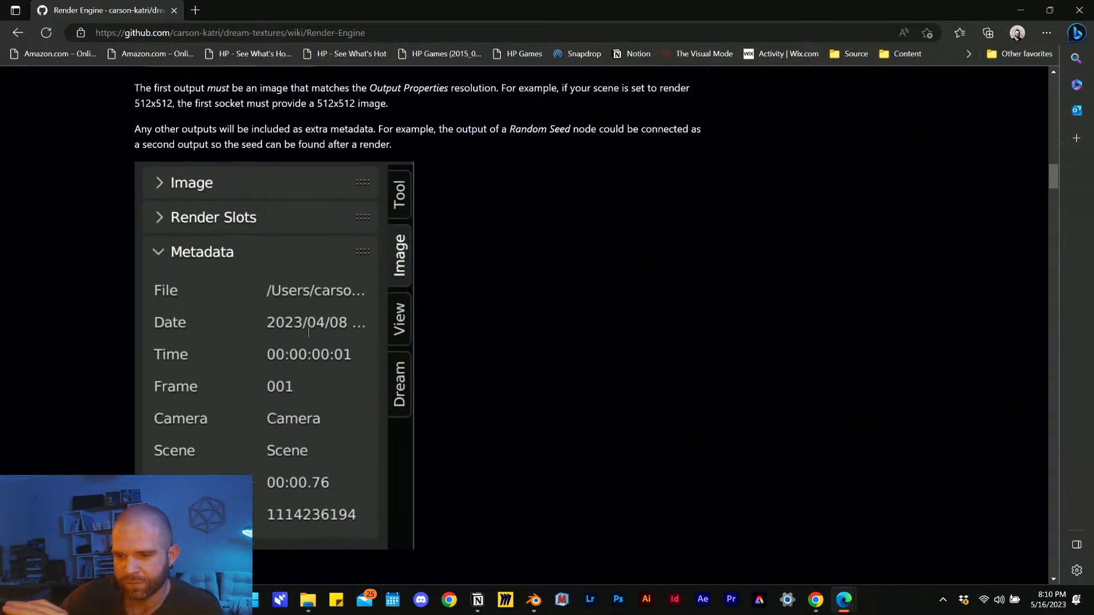
scroll(308, 335, down, 18)
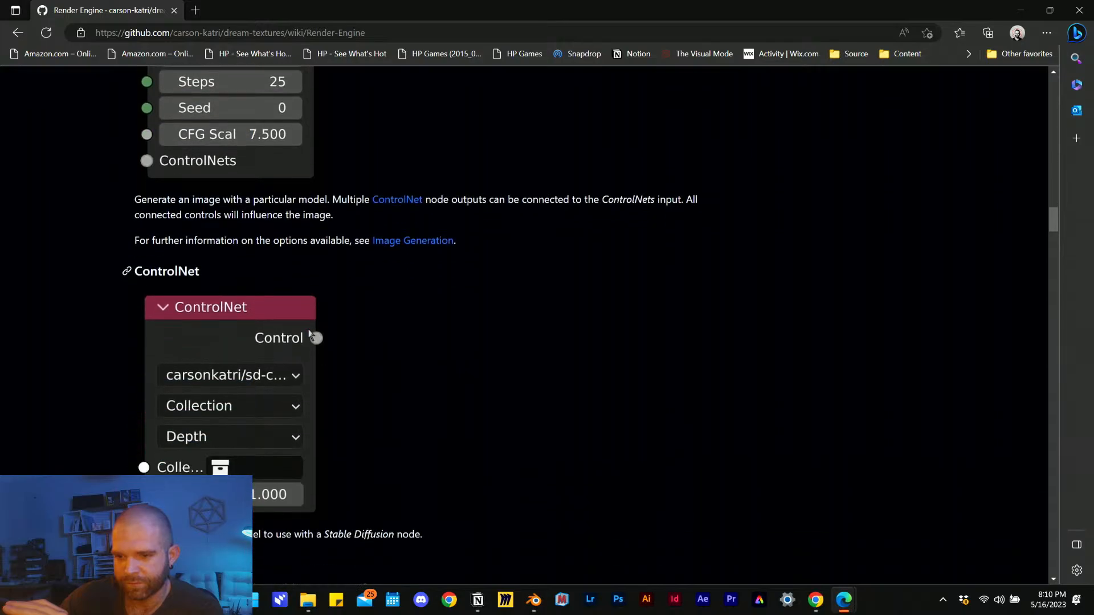
scroll(309, 333, down, 15)
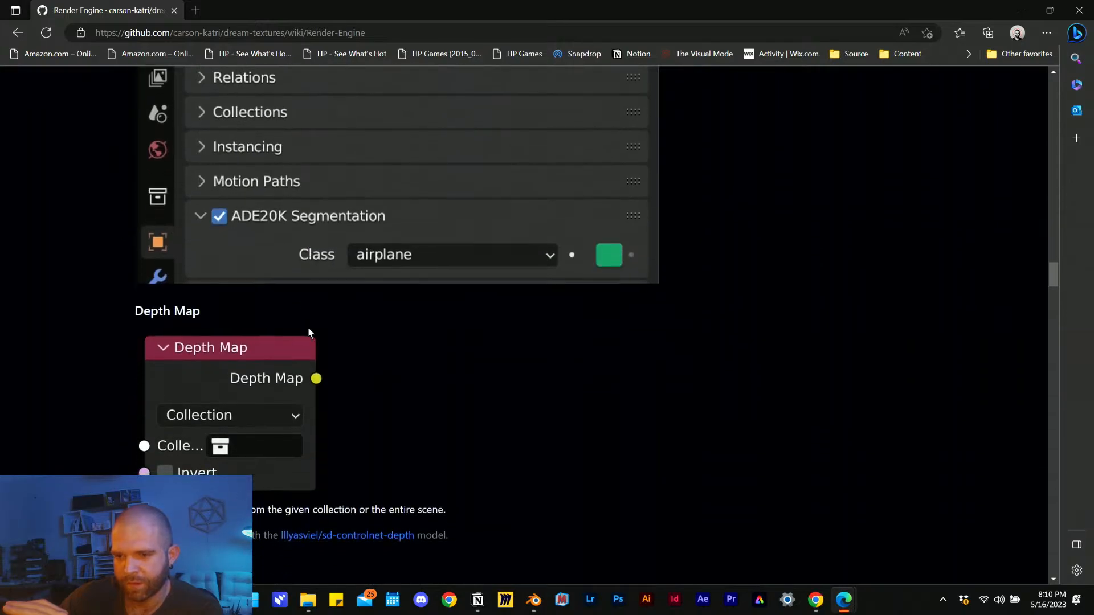
scroll(311, 331, down, 7)
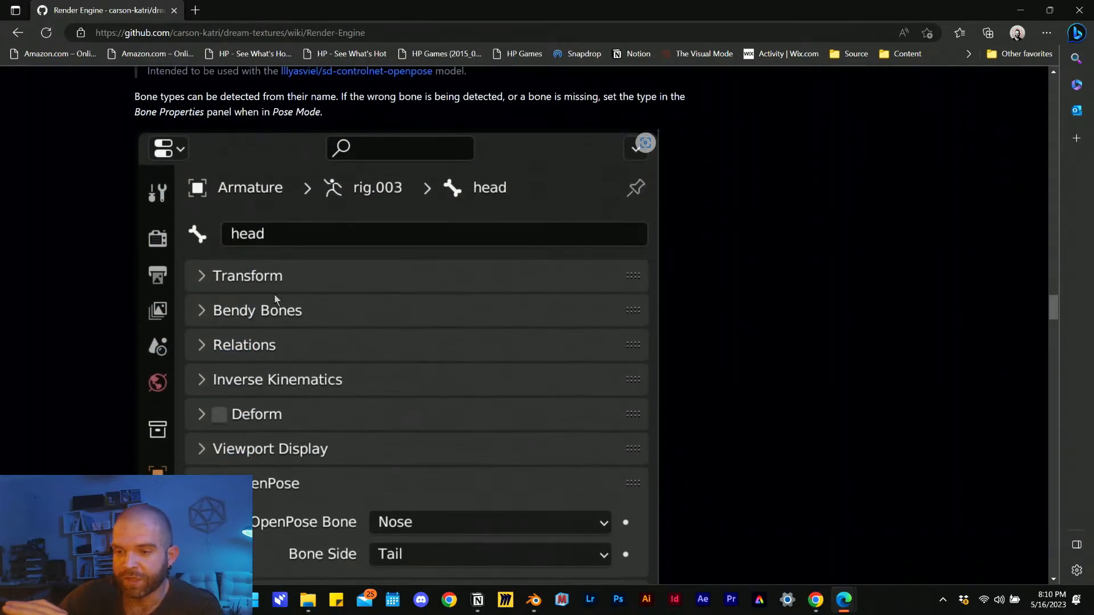
scroll(307, 312, down, 10)
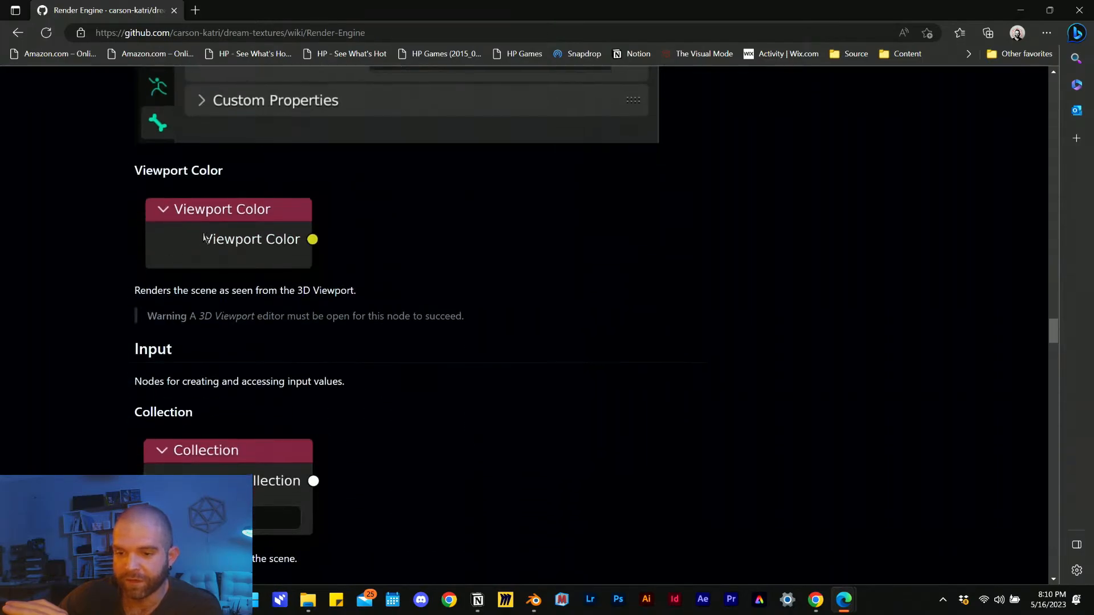
scroll(246, 265, down, 11)
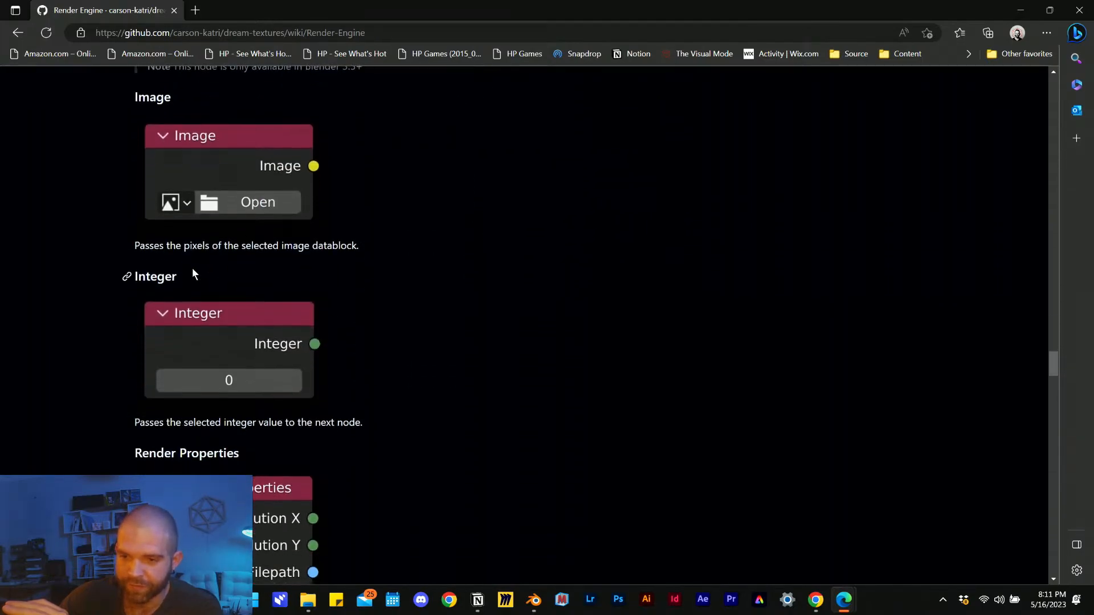
scroll(288, 285, down, 13)
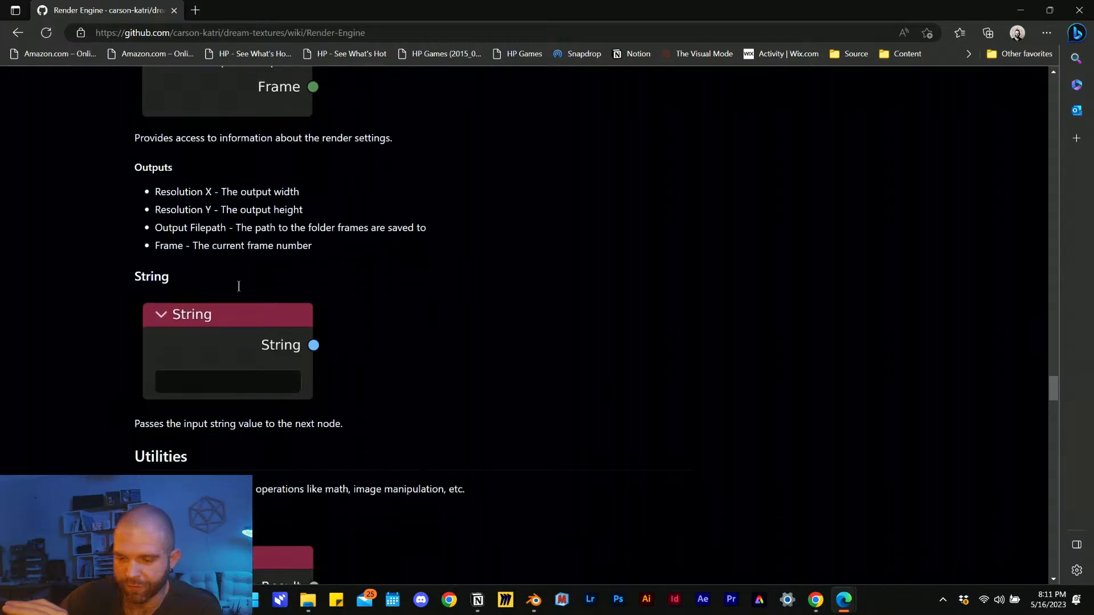
scroll(440, 312, down, 12)
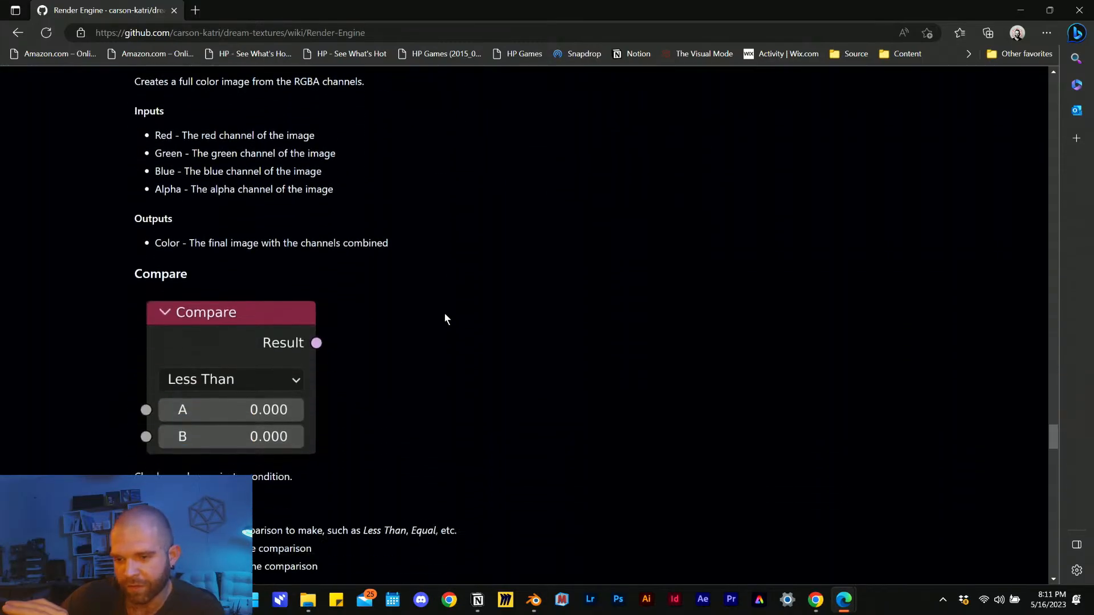
mouse_move(1037, 449)
mouse_down()
mouse_move(1052, 540)
mouse_move(1021, 342)
mouse_move(1008, 85)
mouse_up()
scroll(376, 228, down, 3)
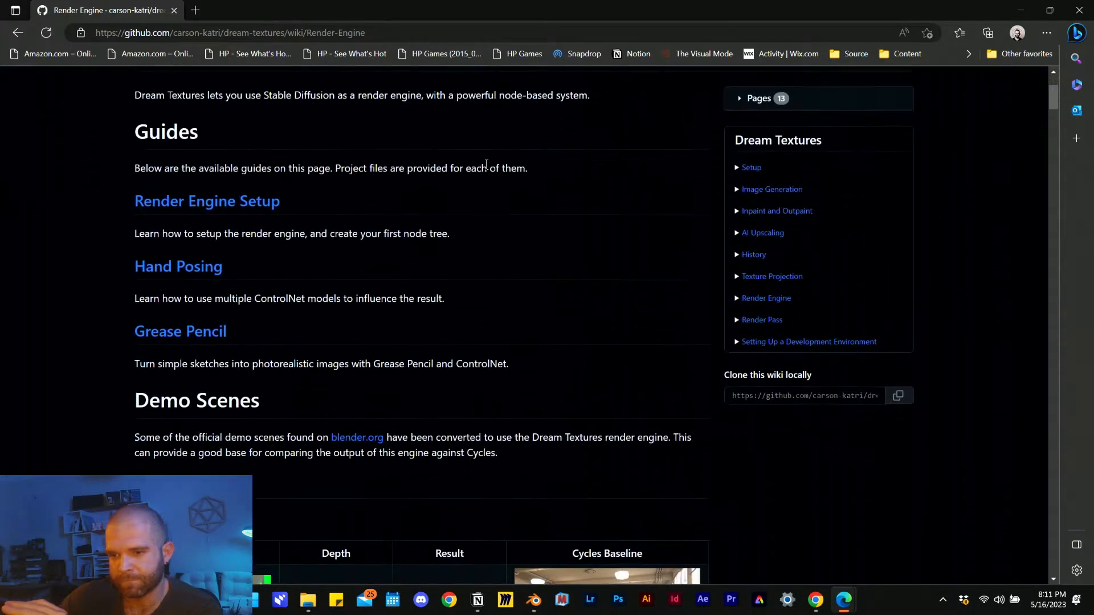
scroll(247, 270, up, 2)
- Go back to the dream-textures repository page and examine the README's Usage guides and Troubleshooting section
click(25, 35)
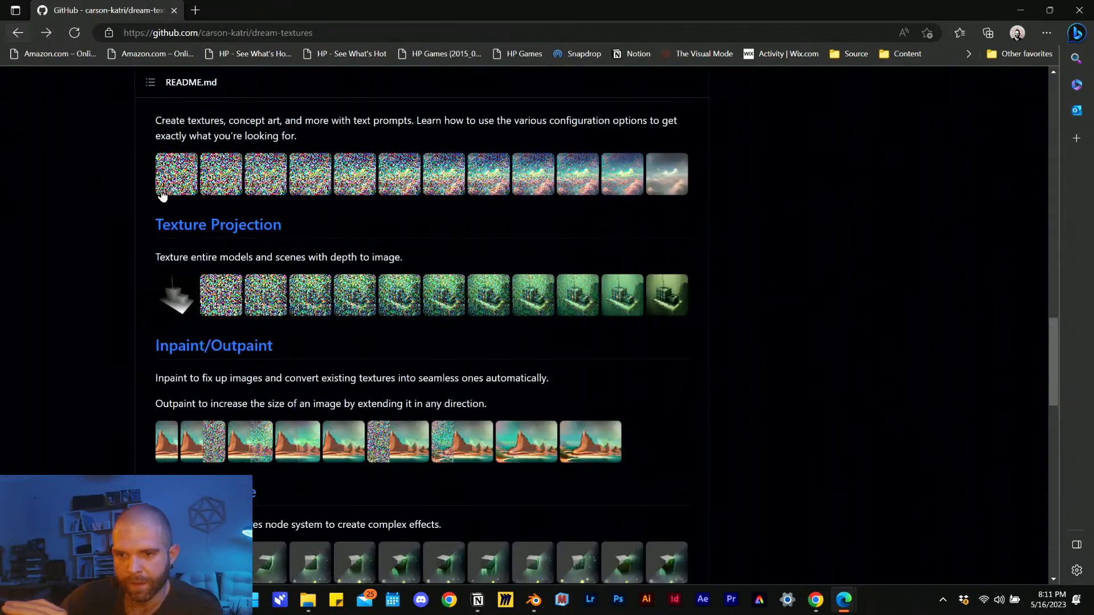
scroll(329, 322, down, 4)
scroll(327, 325, up, 7)
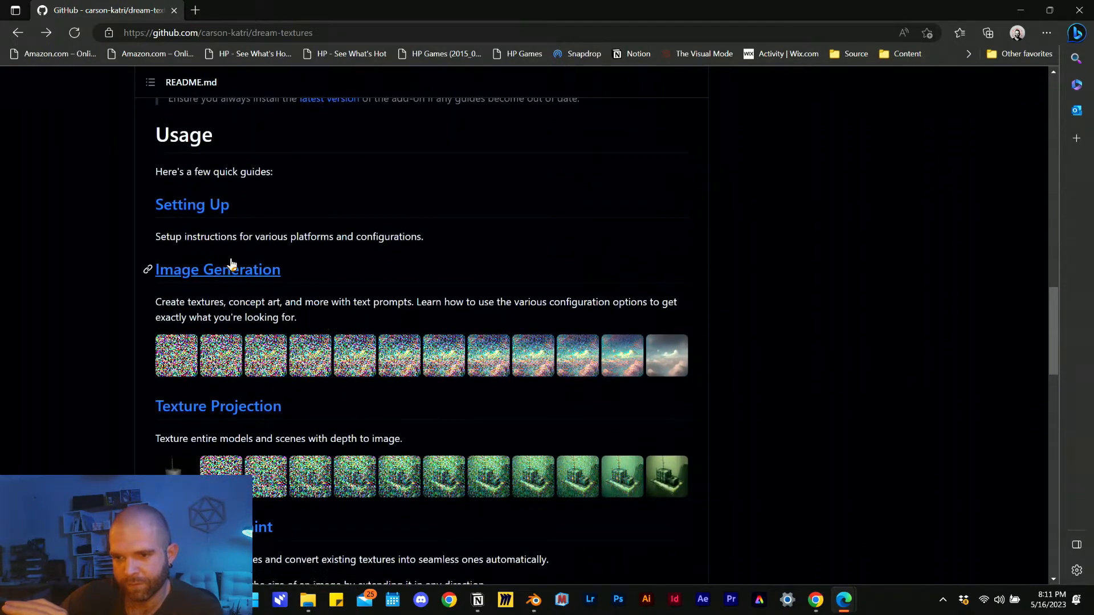
scroll(239, 271, up, 4)
scroll(251, 342, down, 7)
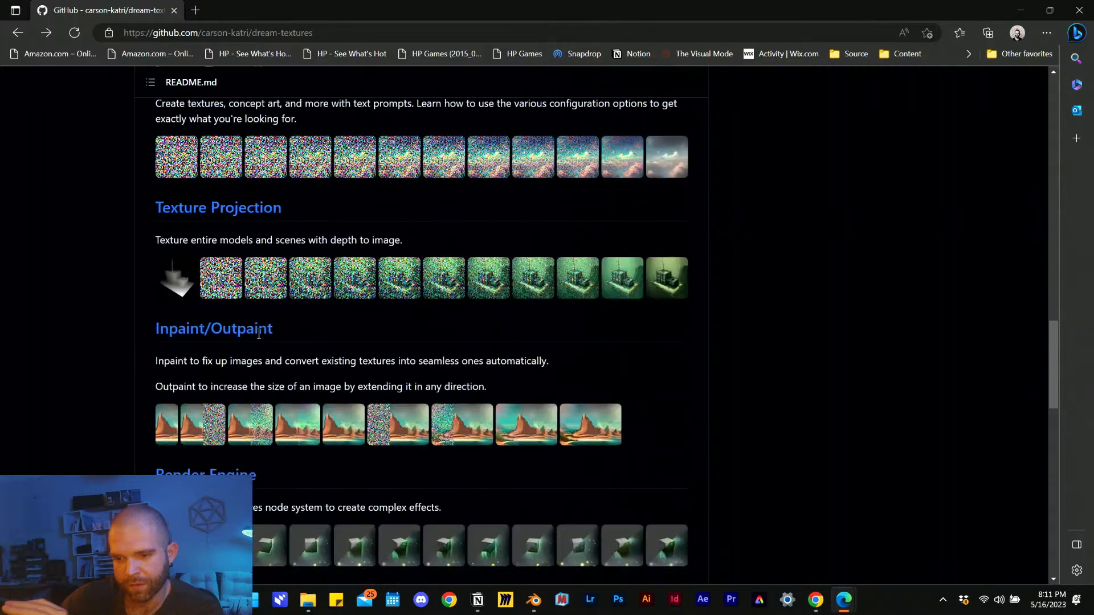
scroll(258, 334, down, 15)
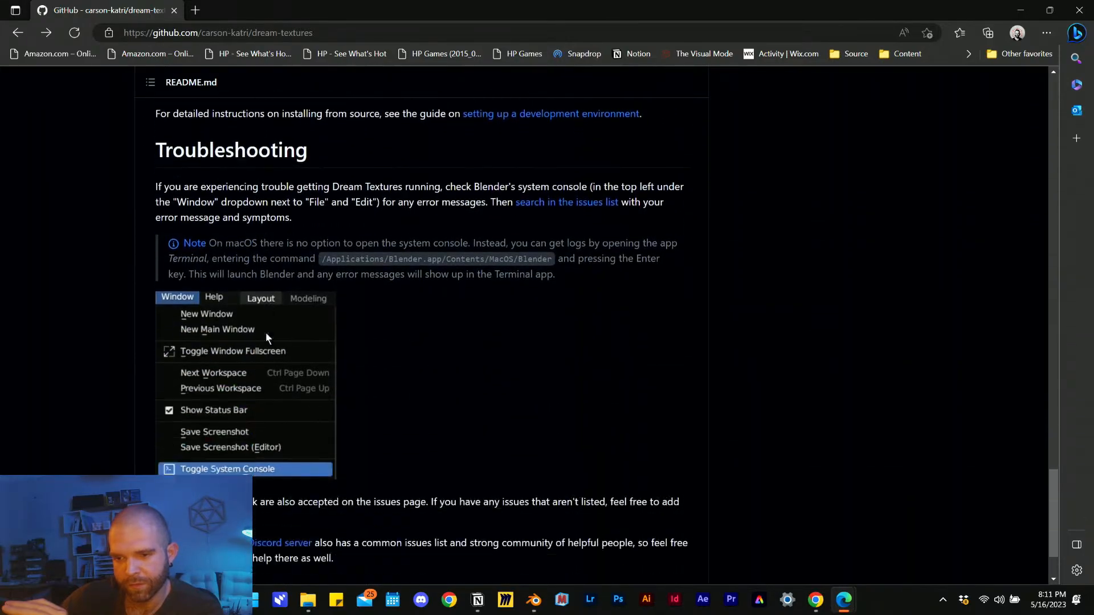
scroll(268, 341, down, 2)
scroll(264, 334, up, 1)
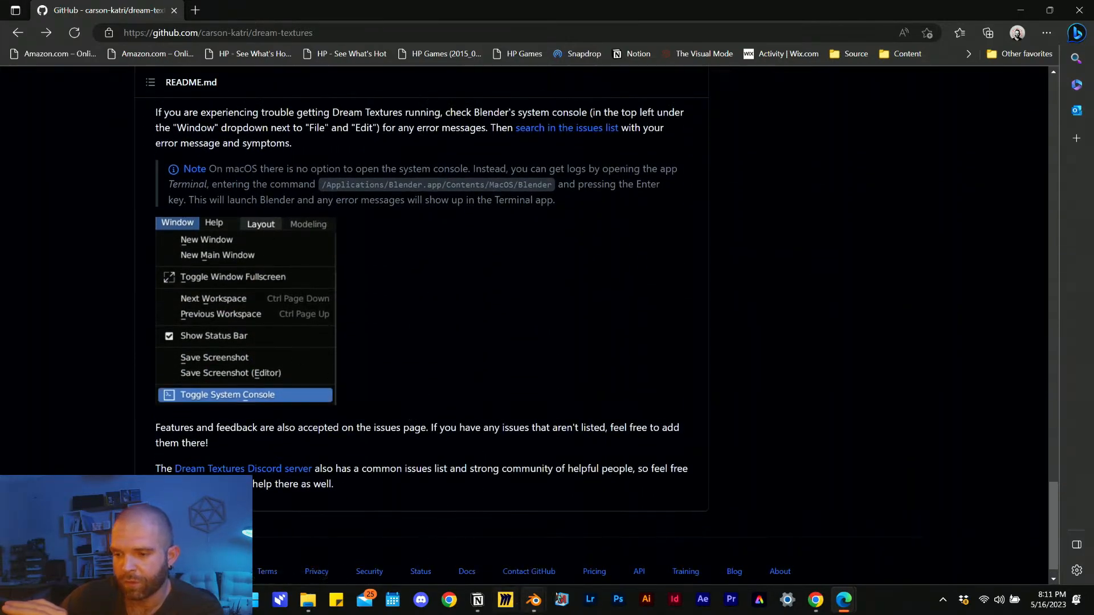
- Switch to Blender, bring up the Render Result window and inspect the rendered cars up close and as a whole
mouse_move(534, 599)
click(512, 525)
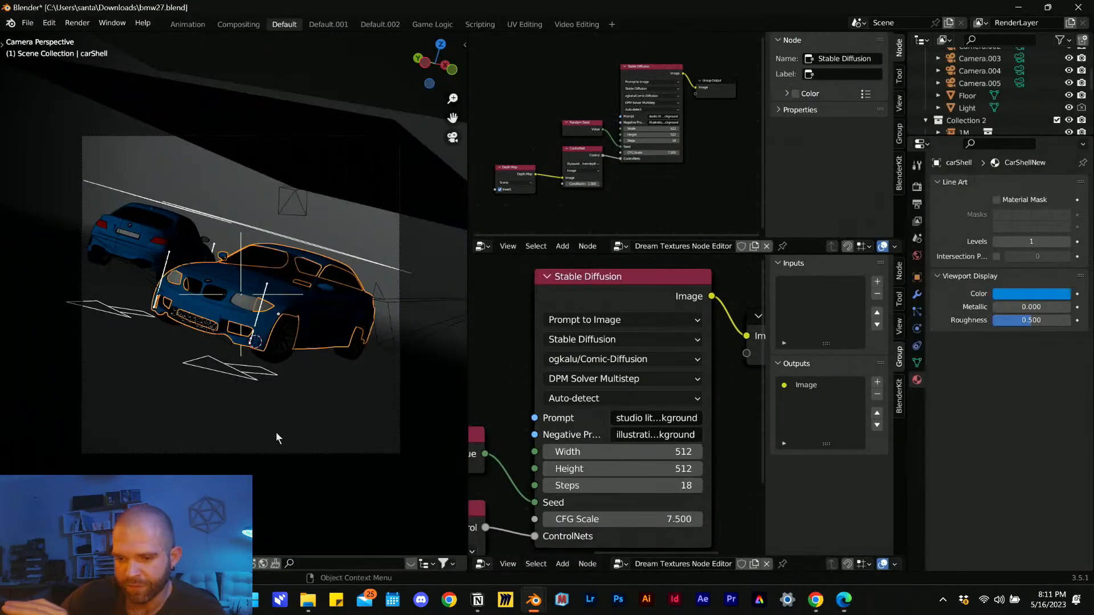
click(603, 525)
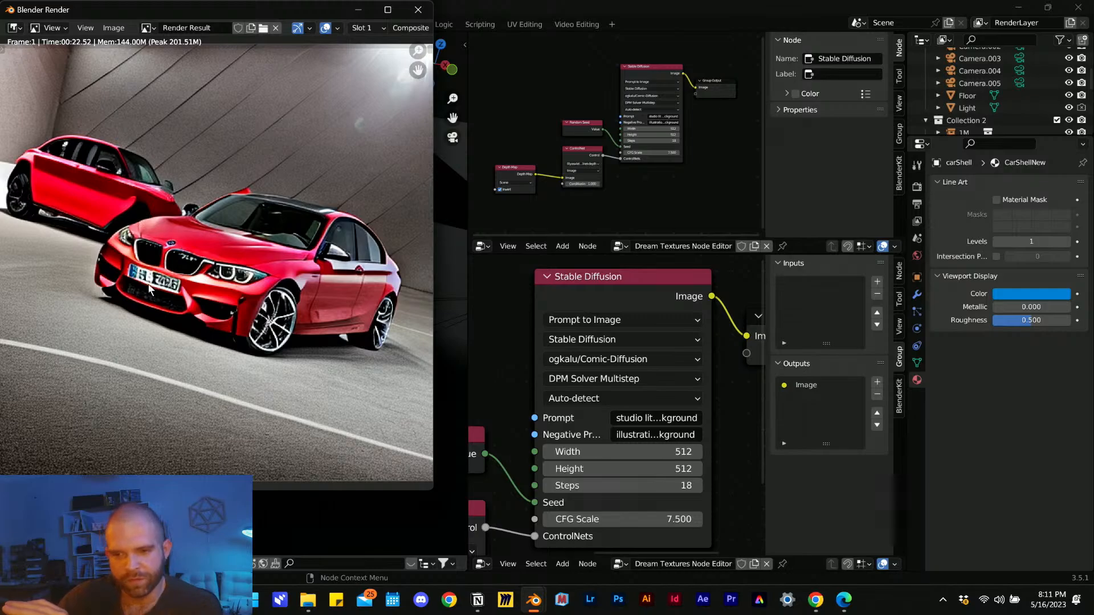
scroll(145, 285, down, 2)
scroll(239, 277, up, 4)
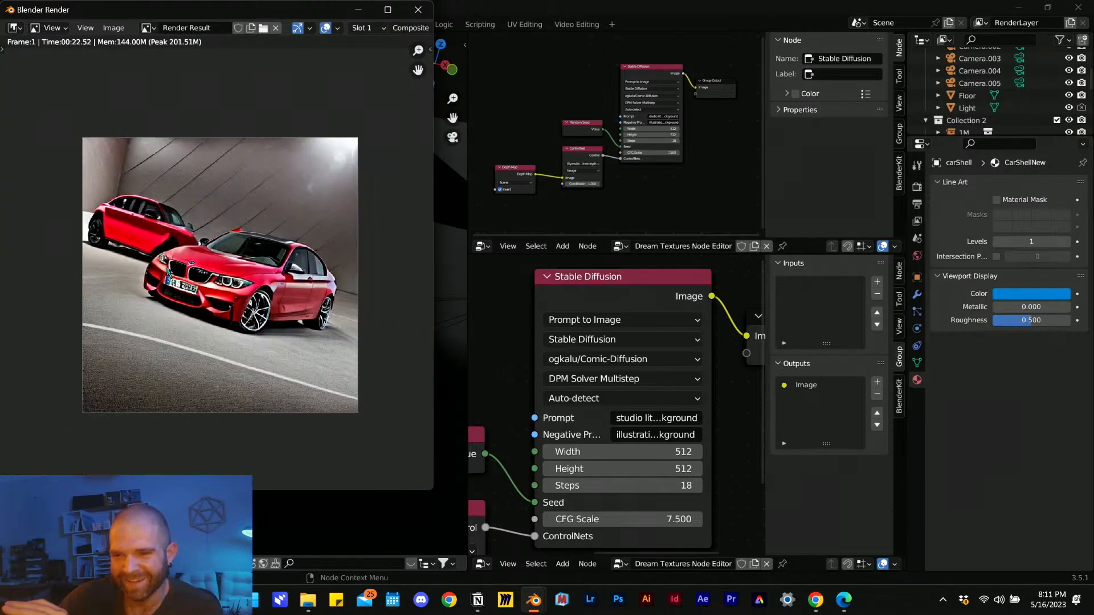
scroll(276, 306, down, 2)
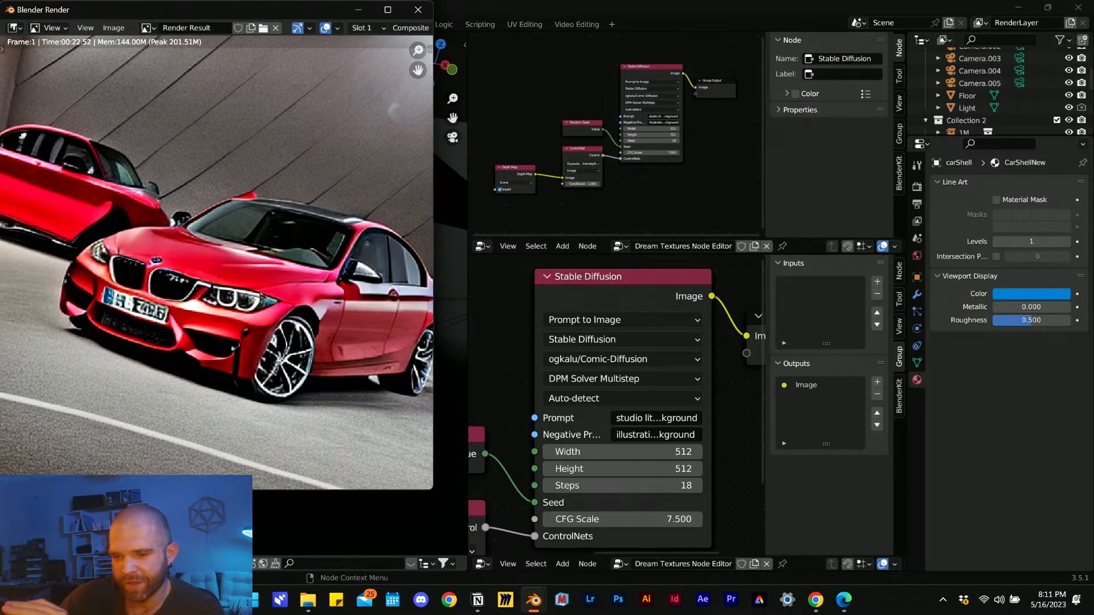
- Open the Stable Diffusion node's prompt, read it through to its end, and bring the render window back up for comparison
click(645, 418)
drag(646, 416, 585, 417)
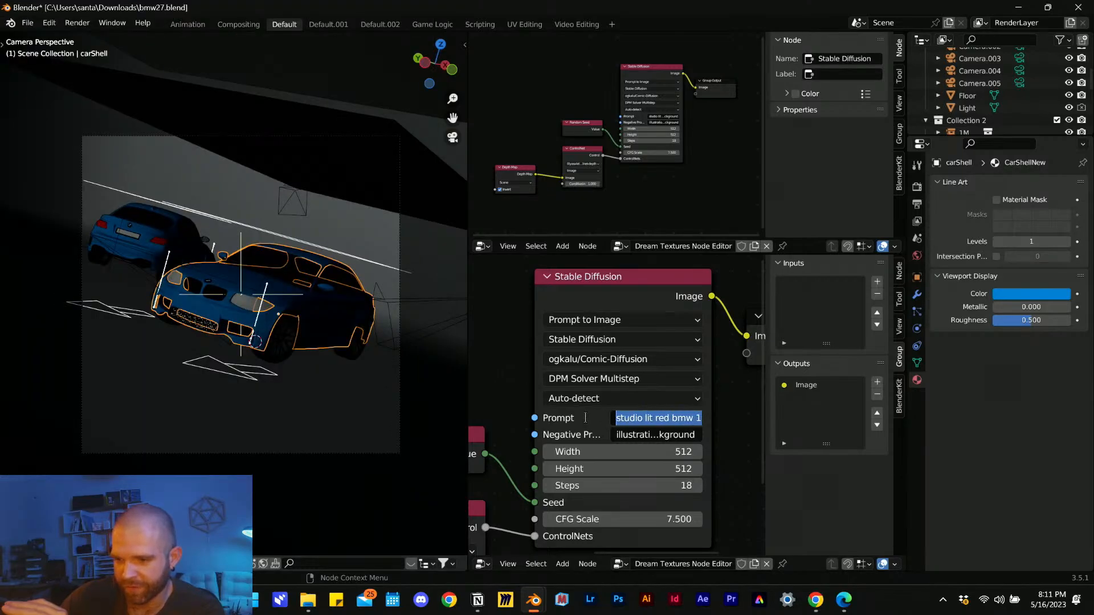
click(655, 420)
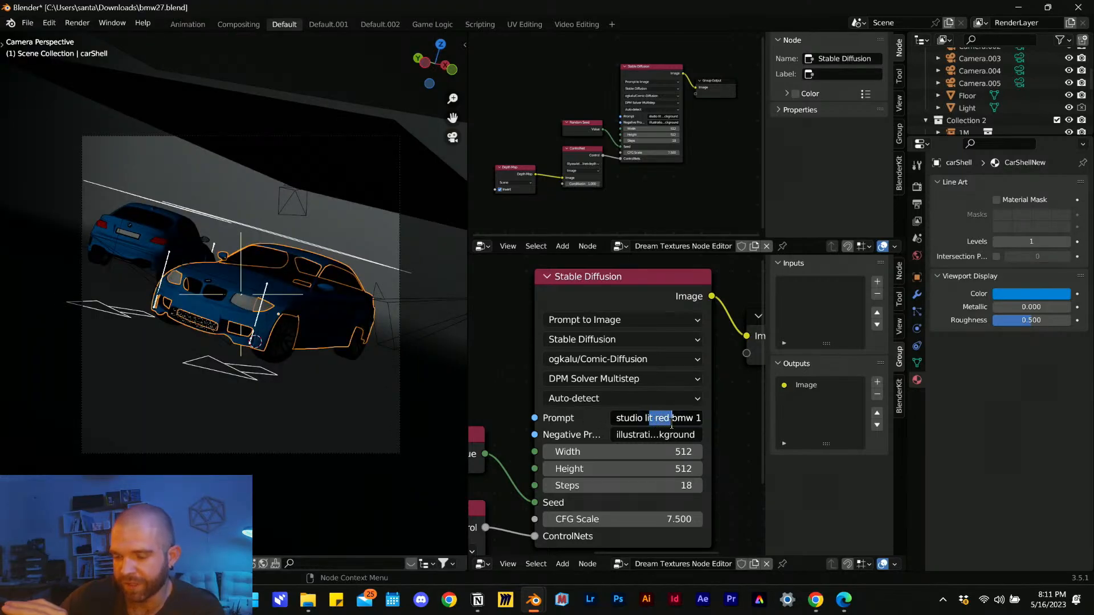
drag(671, 422, 752, 421)
click(664, 418)
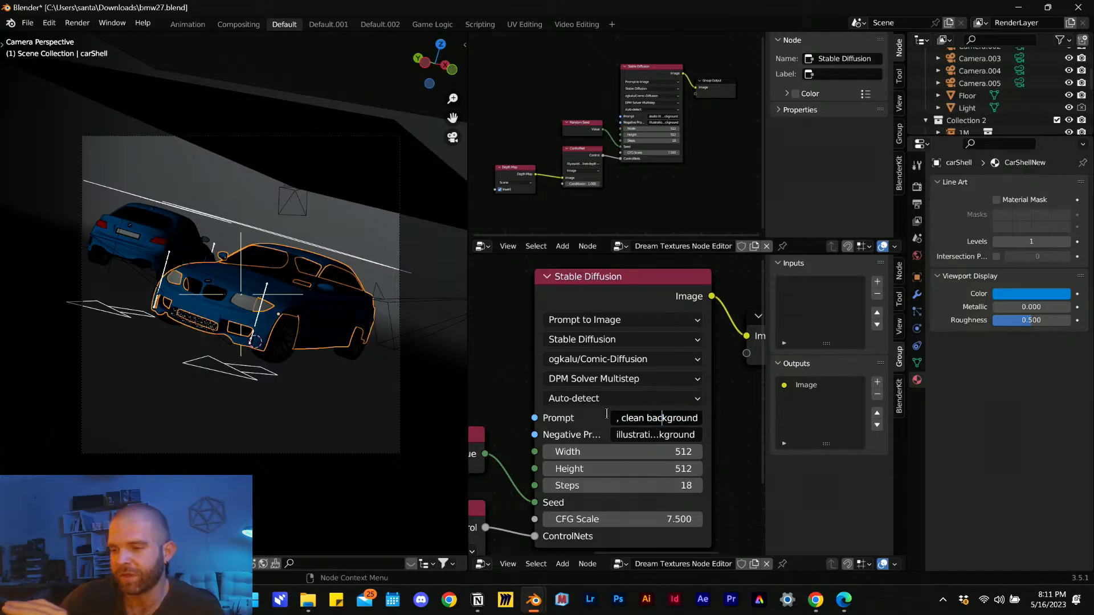
mouse_move(534, 600)
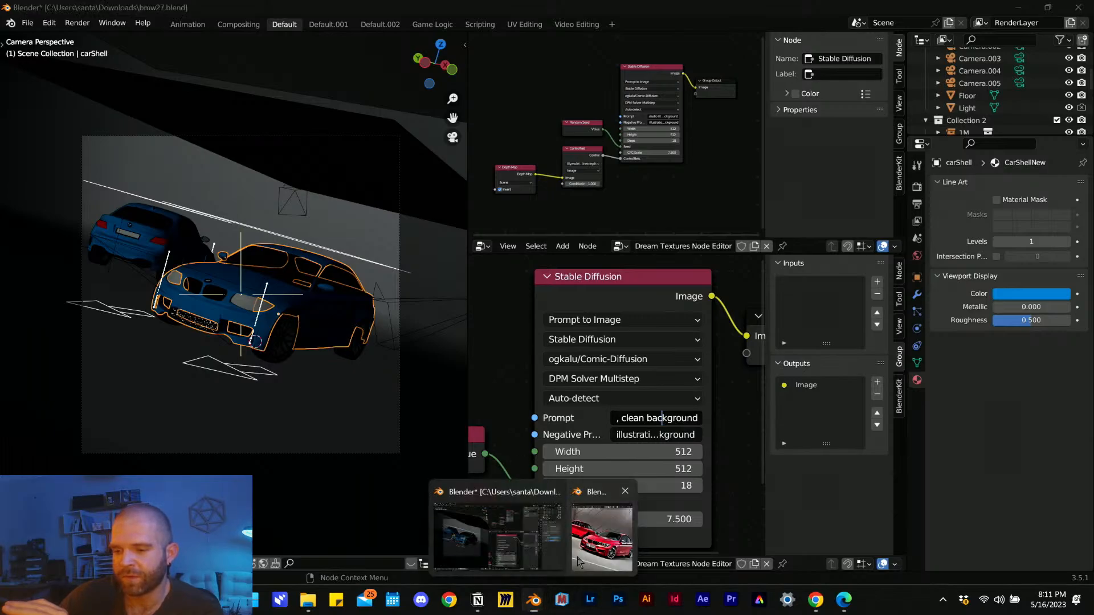
click(604, 527)
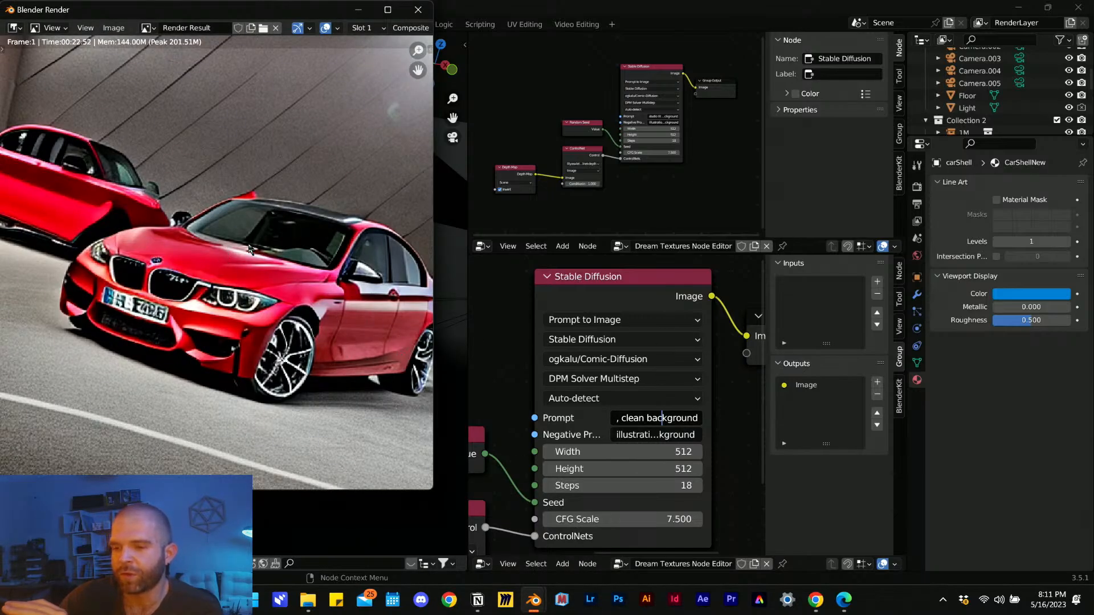
- Switch to Chrome, maximize a new-tab window, open chat.openai.com and log in again to ChatGPT
mouse_move(815, 600)
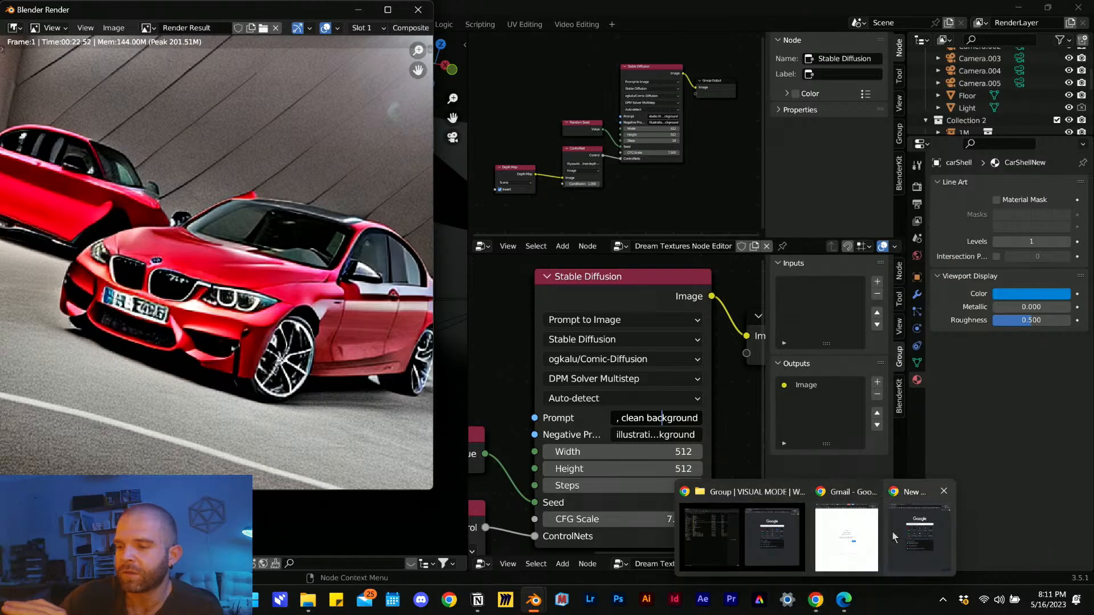
click(919, 529)
drag(342, 0, 236, 108)
click(850, 103)
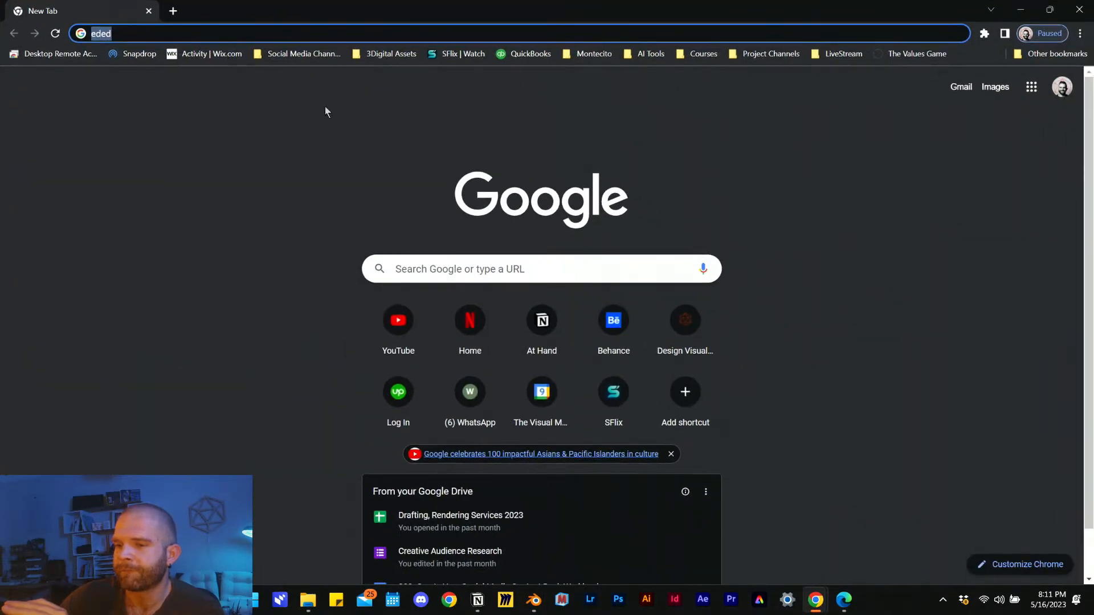
text(chat.openai.com)
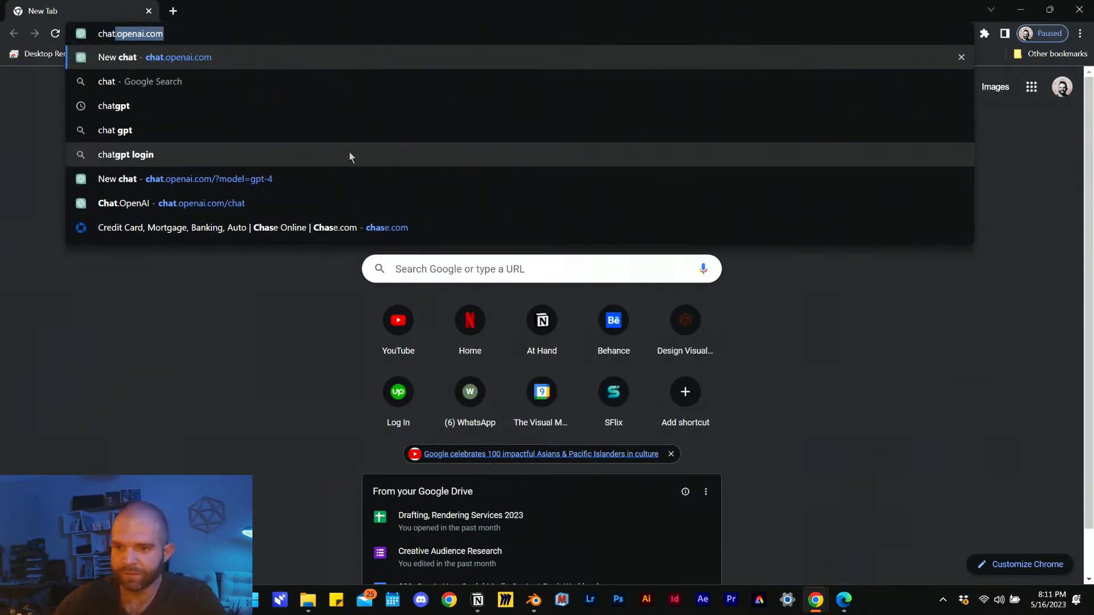
key(Return)
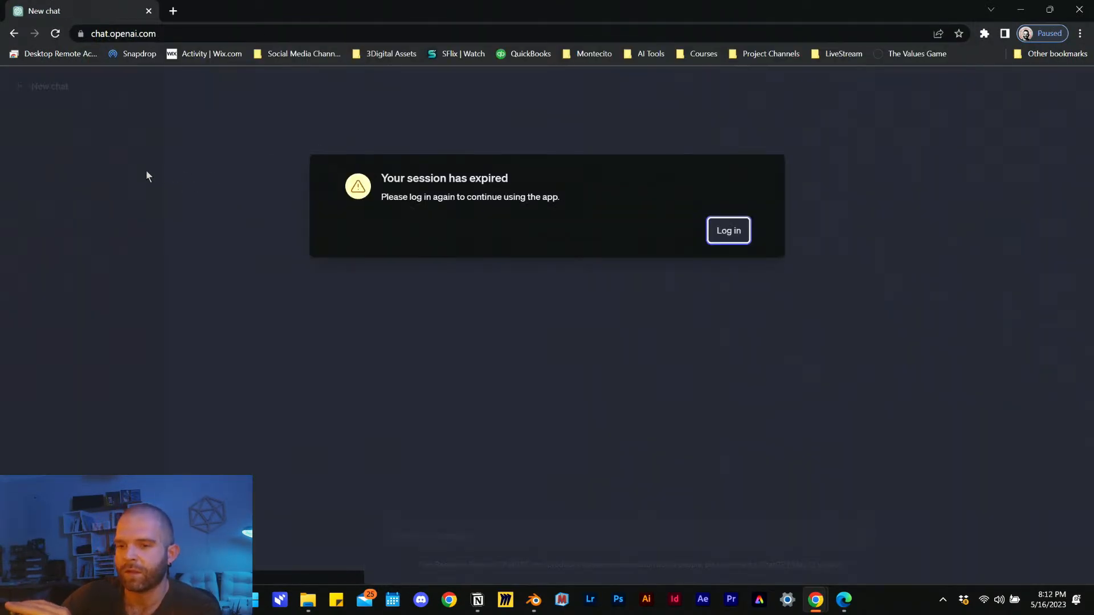
click(728, 230)
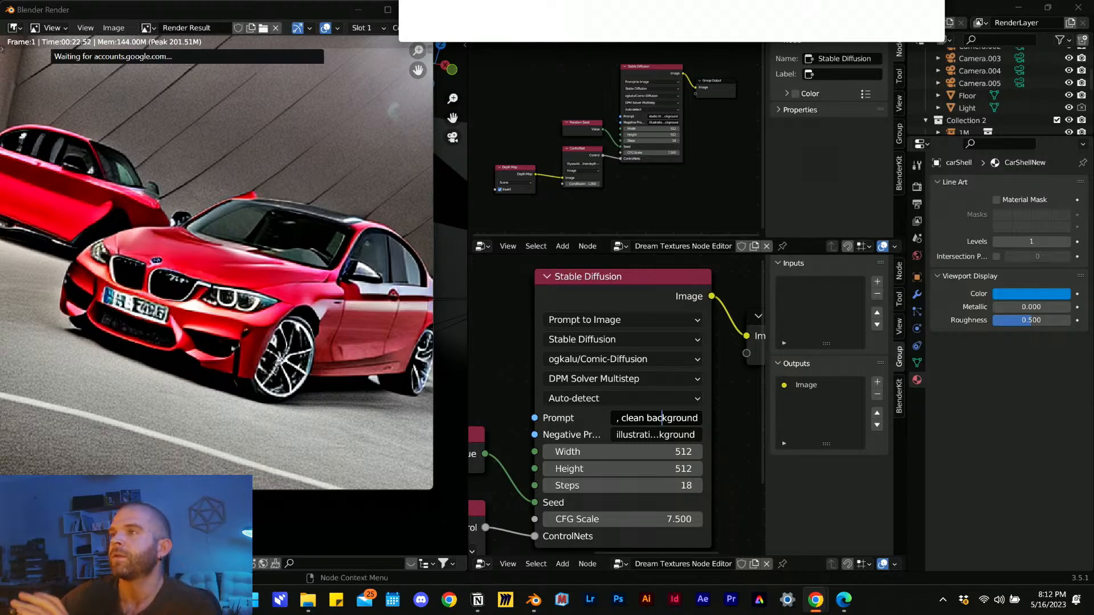
drag(573, 0, 539, 81)
click(864, 85)
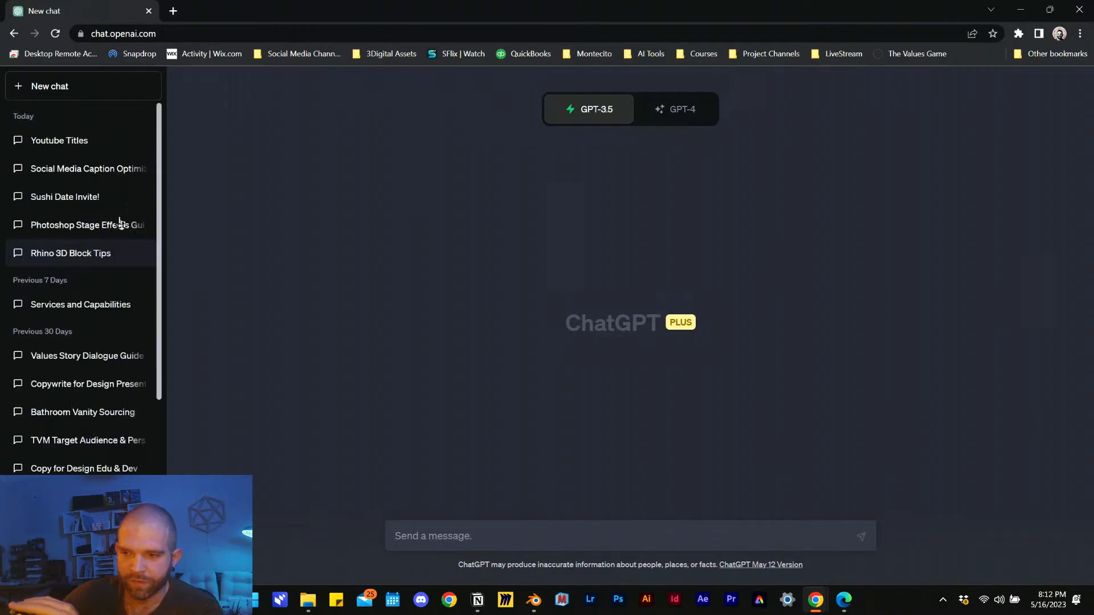
- Check the Midjourney Prompts chat, open the Dream Prompts chat in ChatGPT, and return to Blender's main window
scroll(103, 285, down, 4)
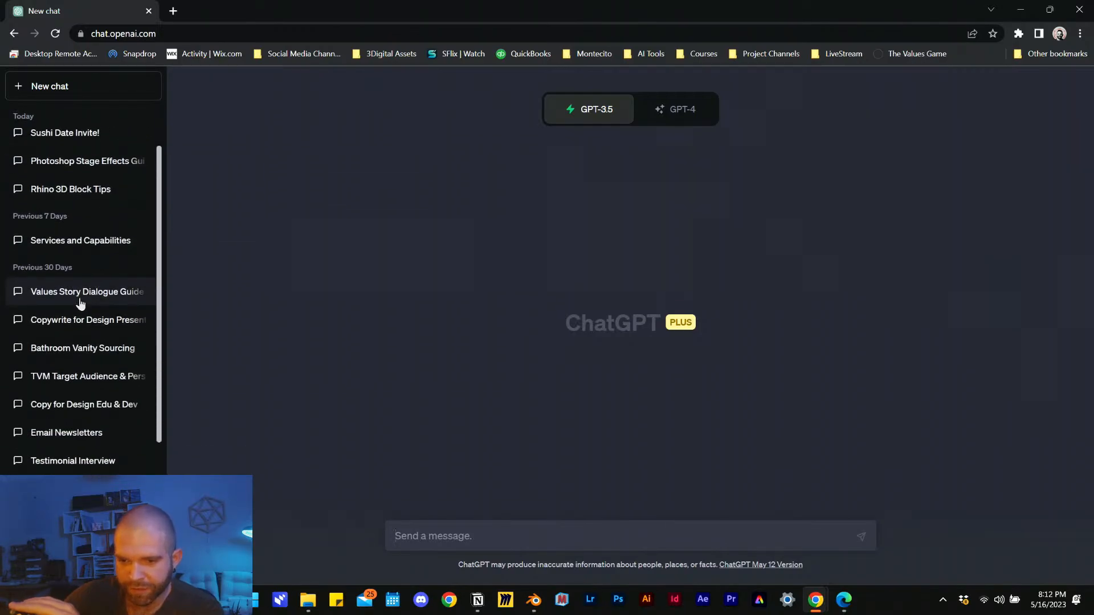
click(66, 447)
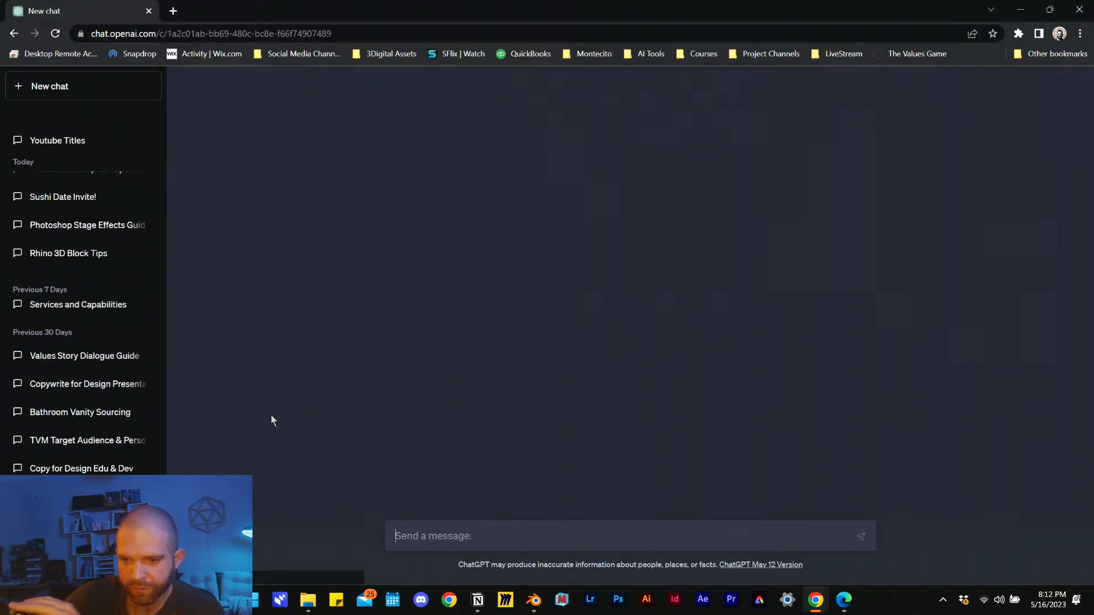
scroll(63, 361, down, 1)
scroll(64, 361, down, 4)
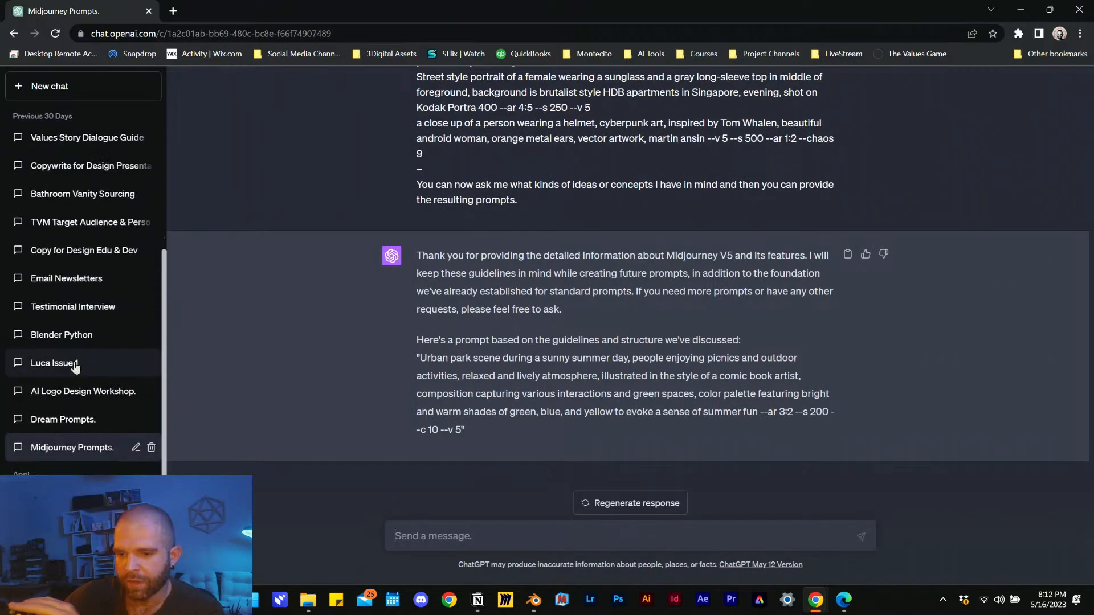
click(63, 424)
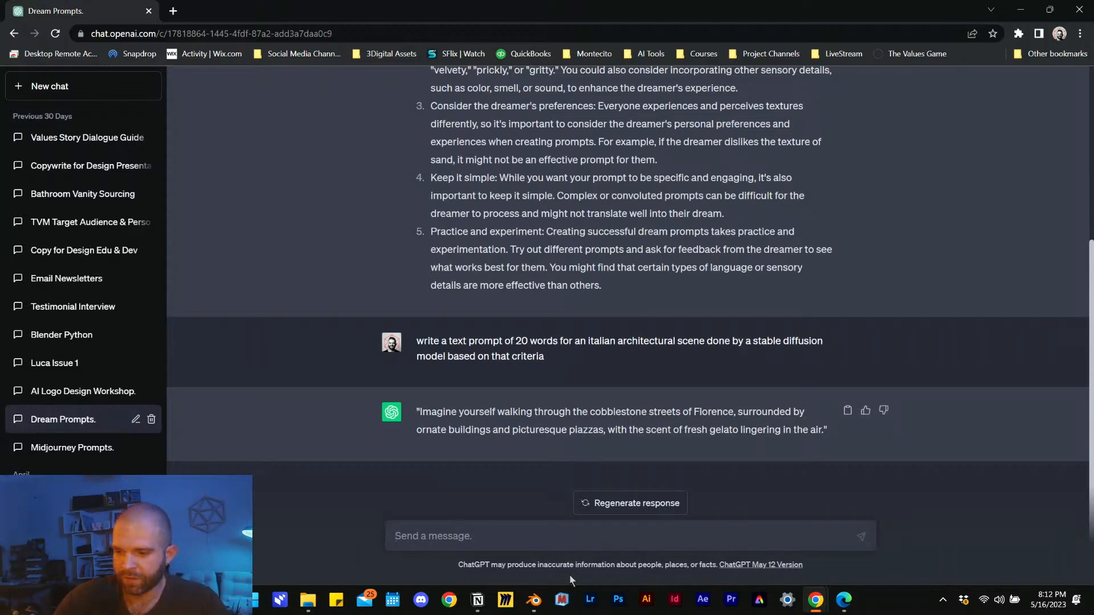
mouse_move(541, 604)
click(527, 561)
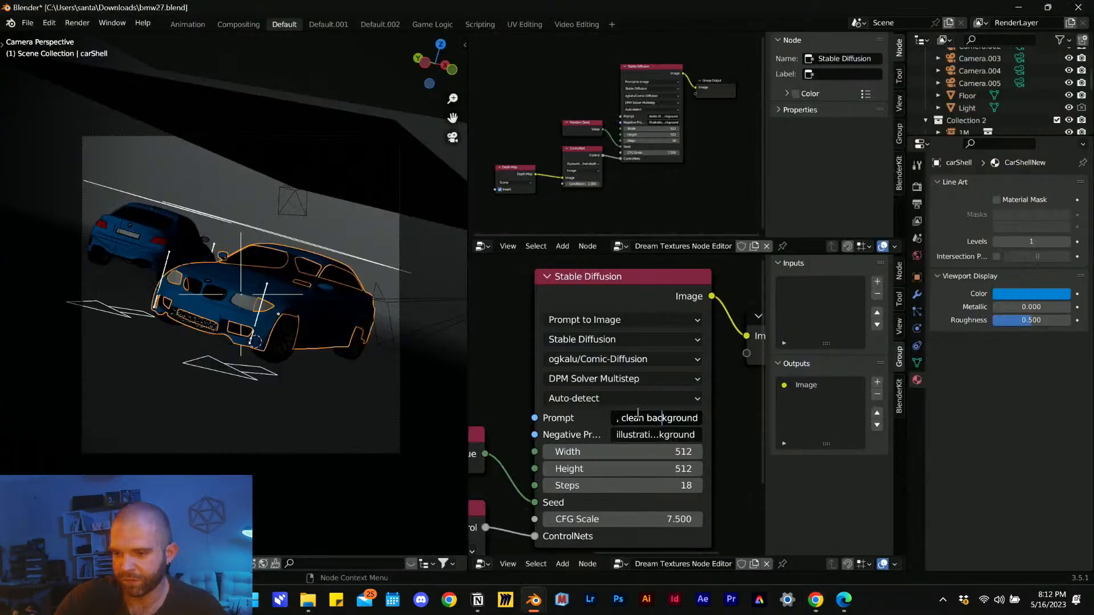
- Copy the Stable Diffusion node's entire prompt and paste it into the message box of the Dream Prompts chat in Chrome
double_click(655, 419)
click(655, 419)
double_click(654, 419)
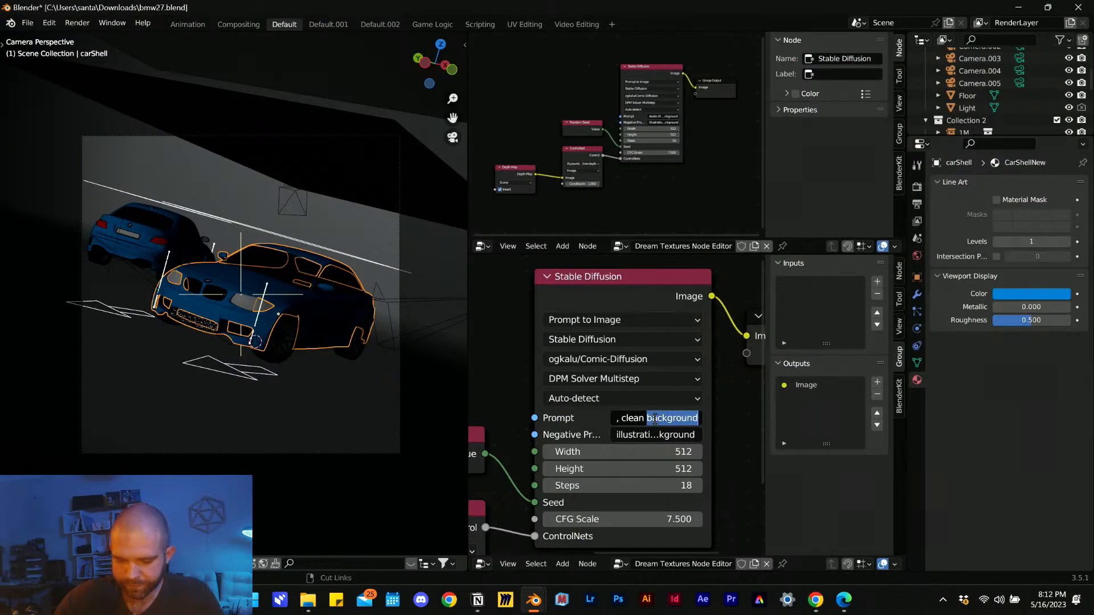
key(ctrl+a)
mouse_move(818, 603)
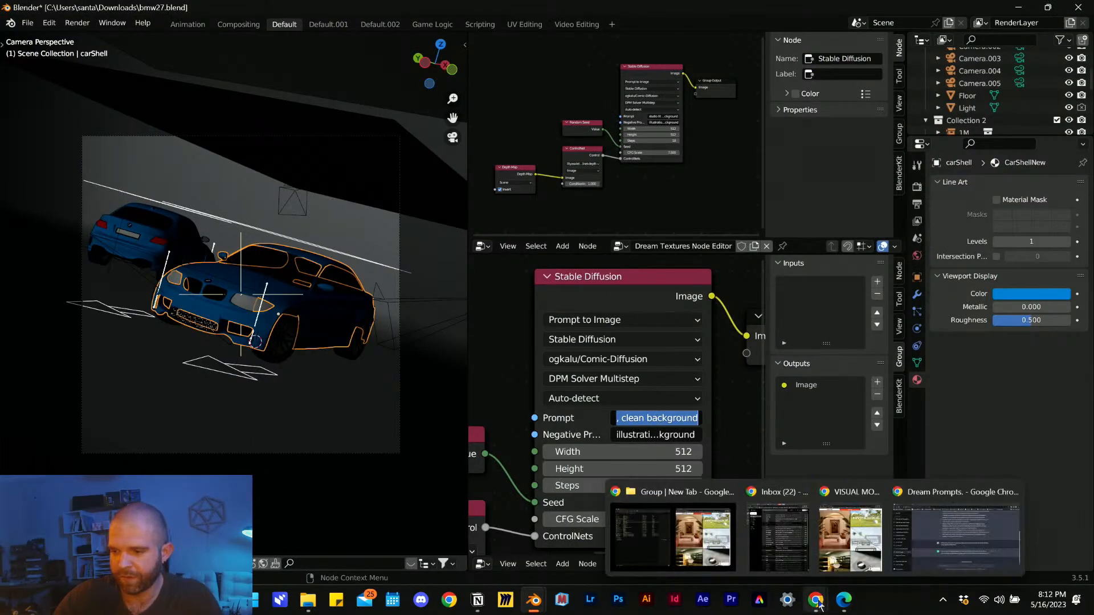
click(956, 538)
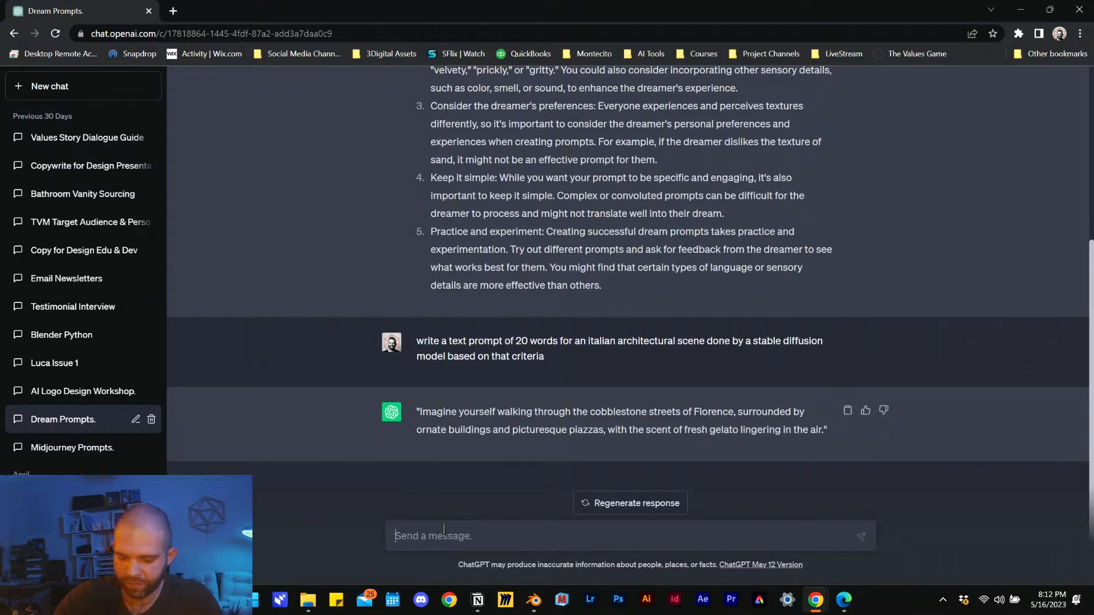
text(studio lit red bmw 1m shiny product photography, white studio space, clean background)
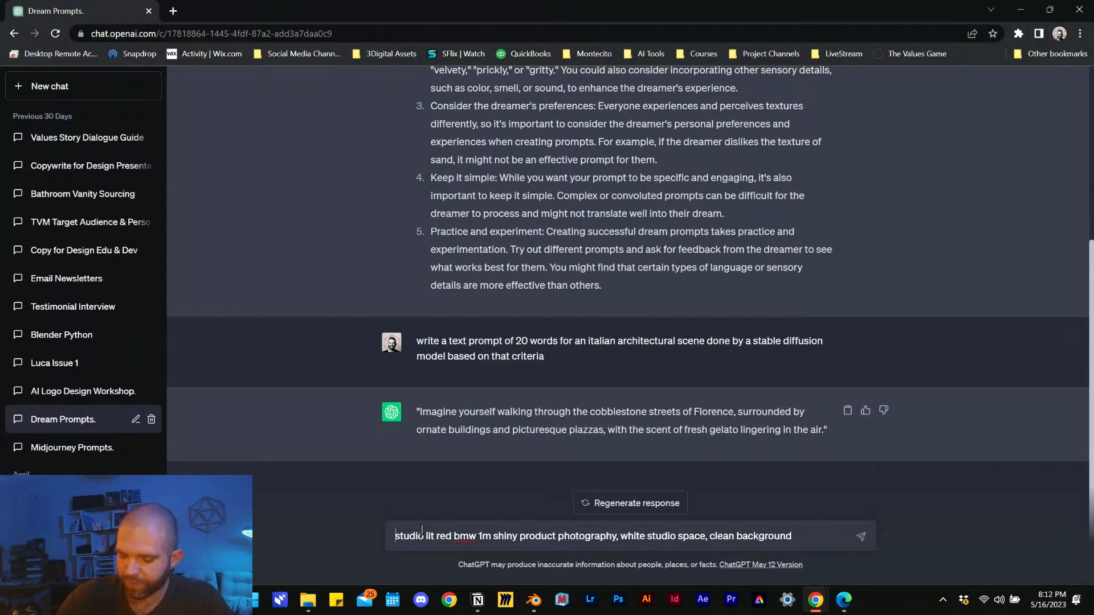
- Put "reformat the following prompt to yield a cinematic car look, optimize for consistency in stable diffusion:" before the pasted prompt and send the message
text(for)
key(BackSpace)
key(BackSpace)
key(BackSpace)
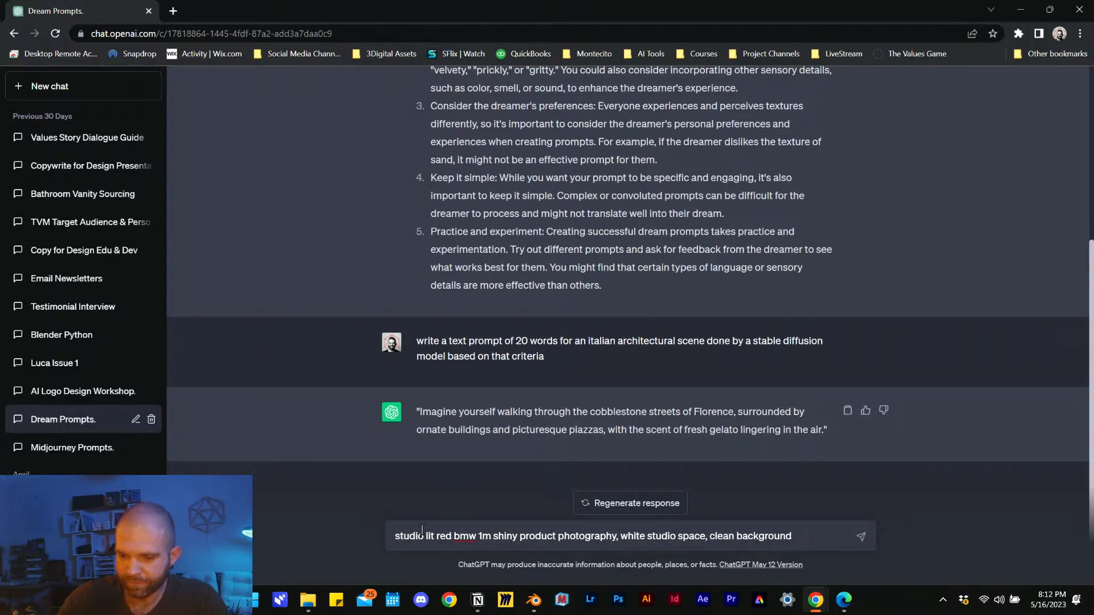
text(reformat the following pro)
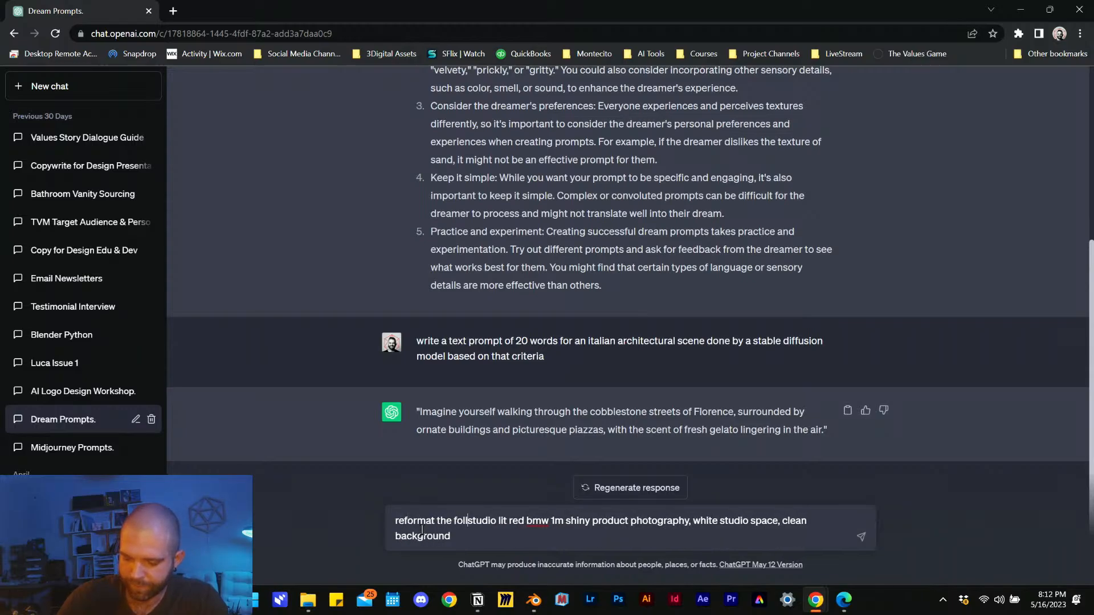
text(mpt to y)
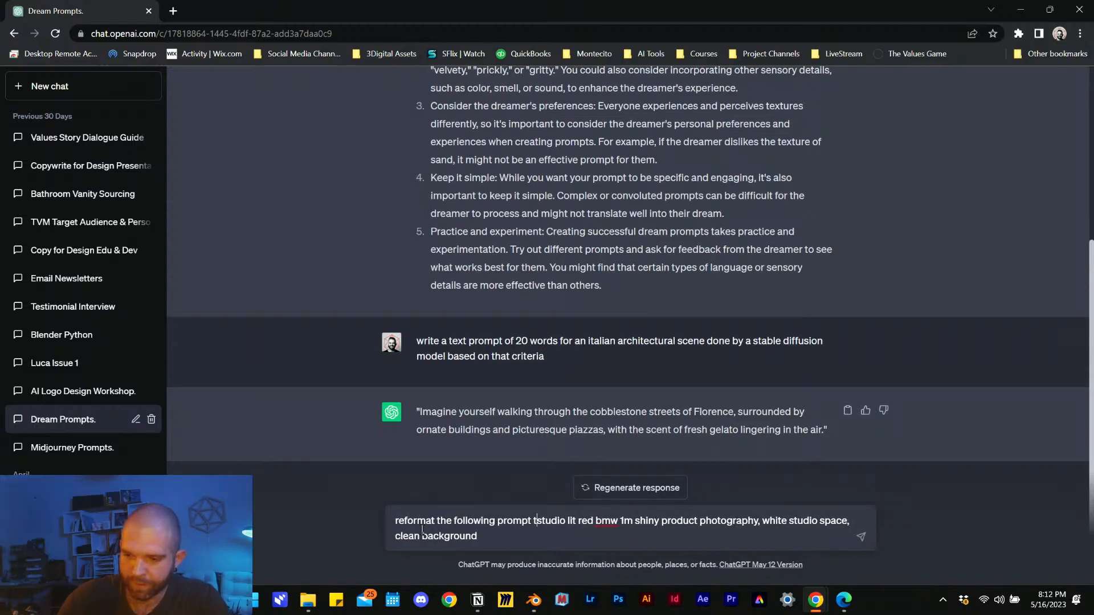
text(ield a ci)
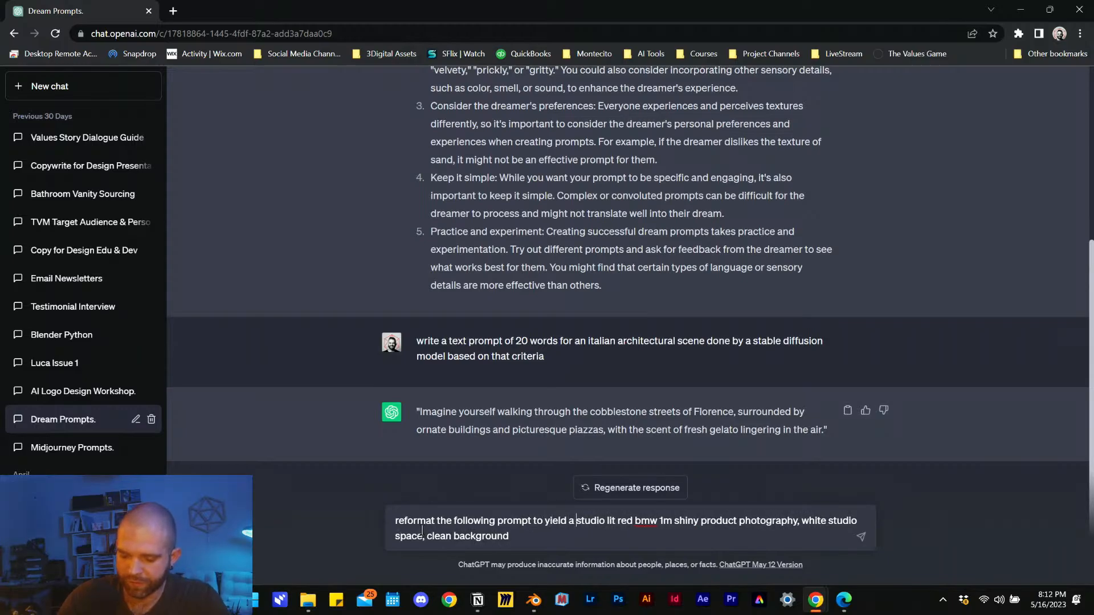
text(nematic car lo)
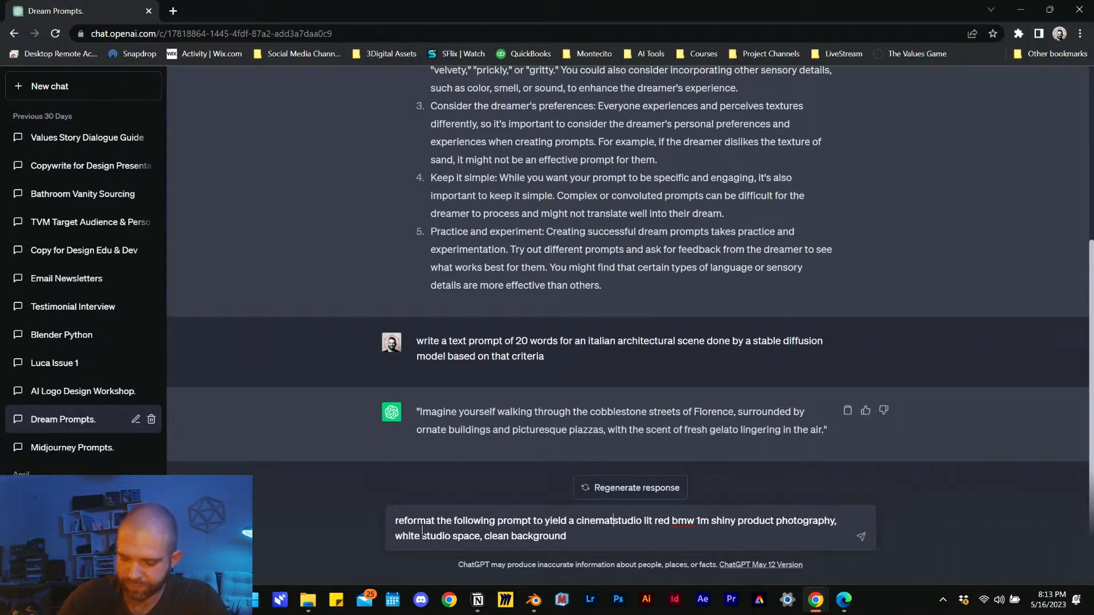
text(ok)
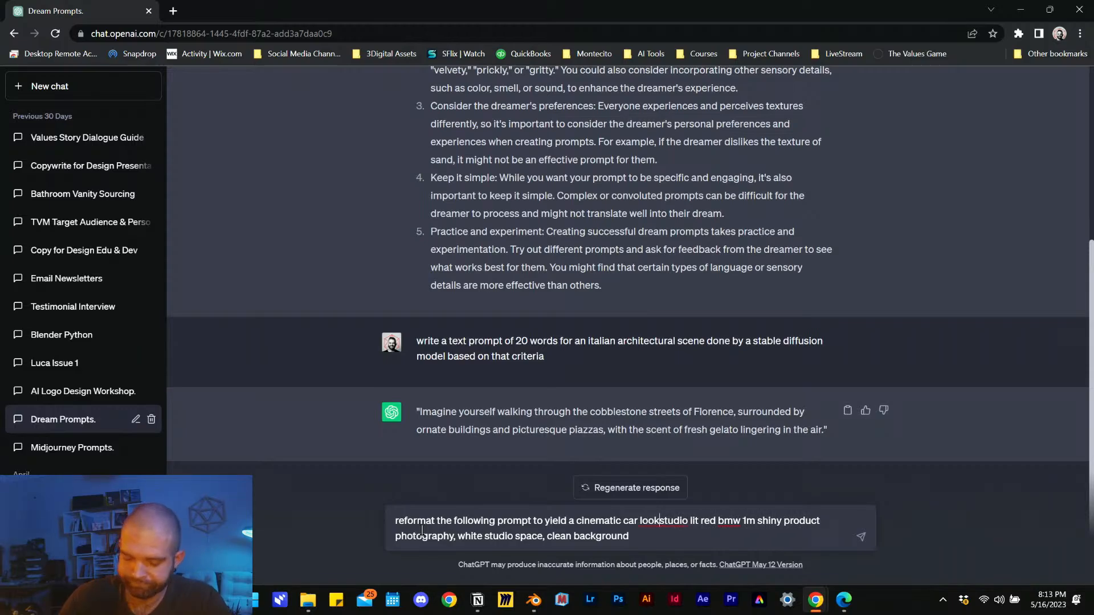
text(, )
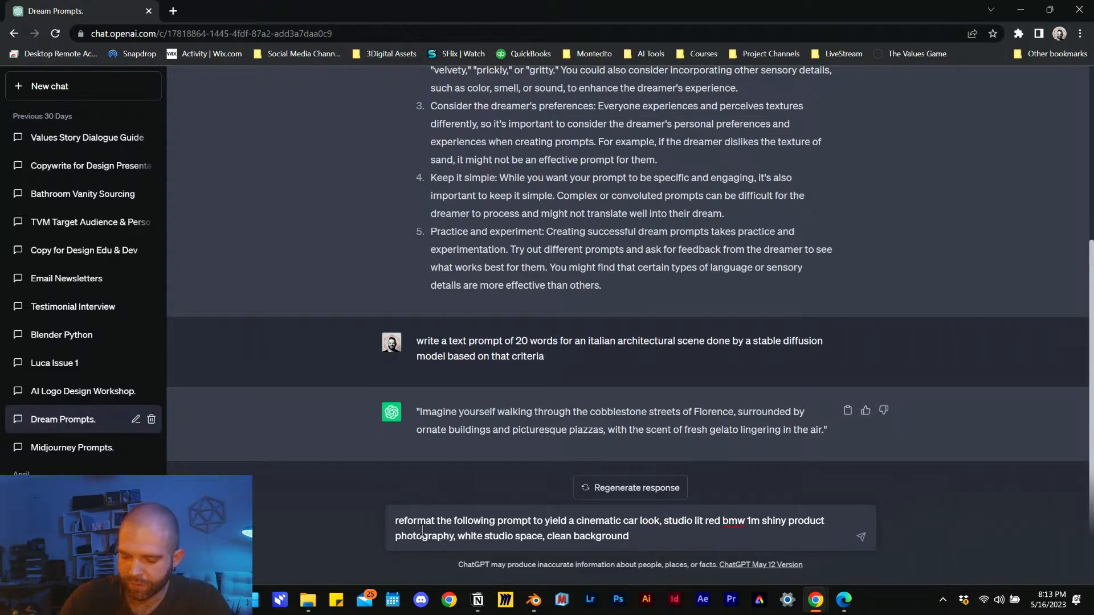
text(optimize )
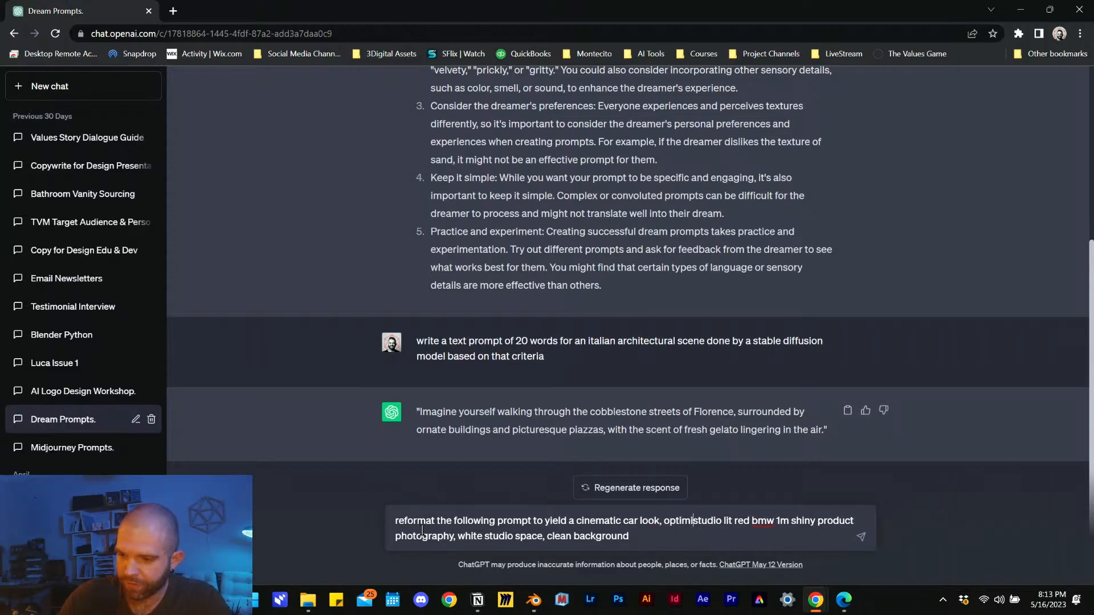
text(for consisten)
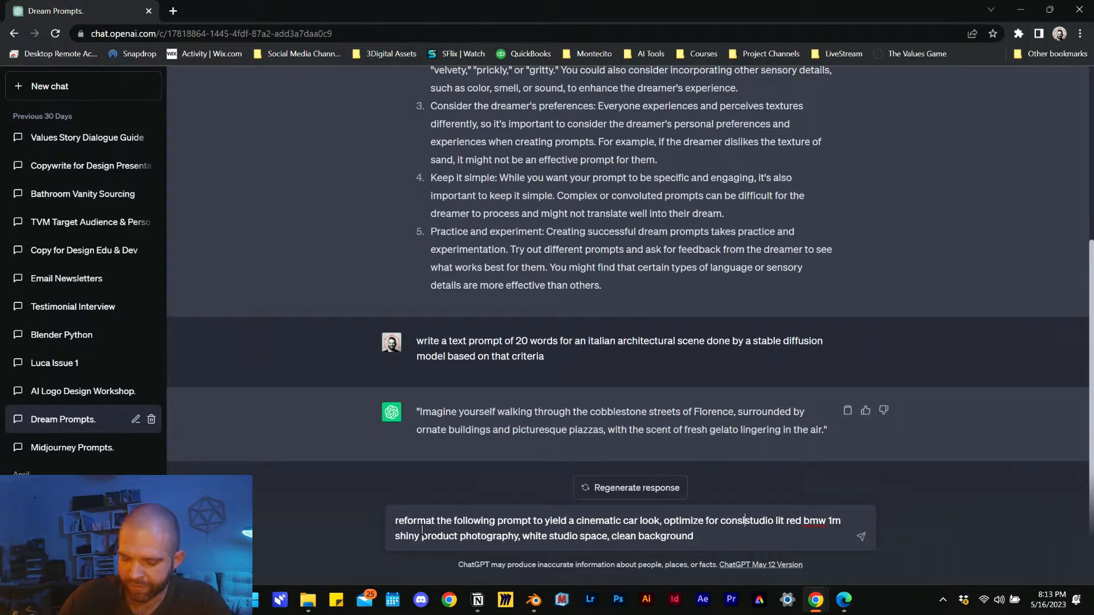
text(cy in stable d)
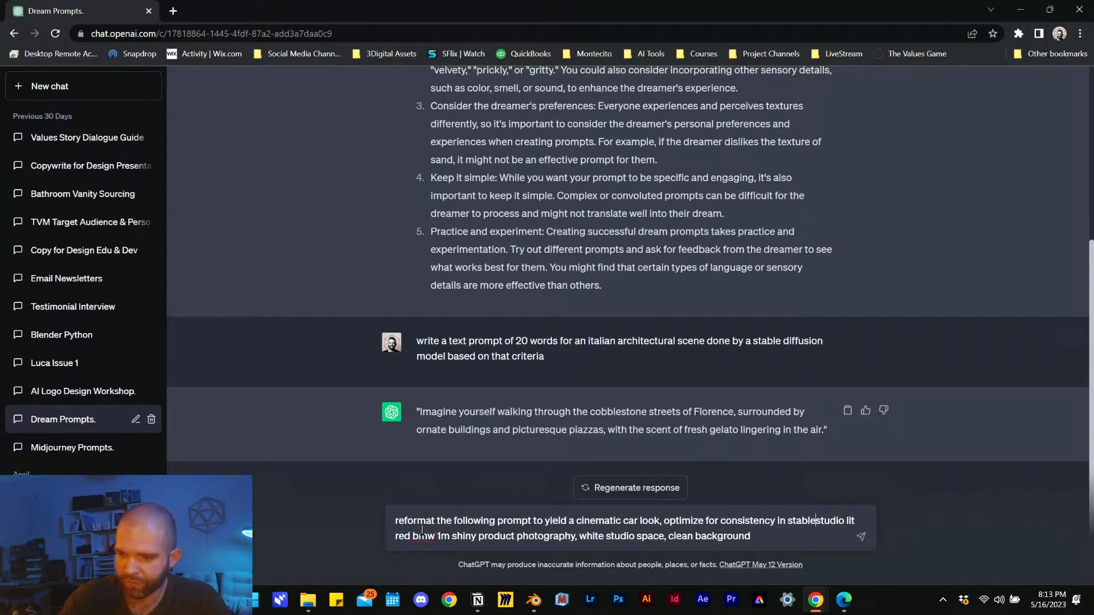
text(iffusion)
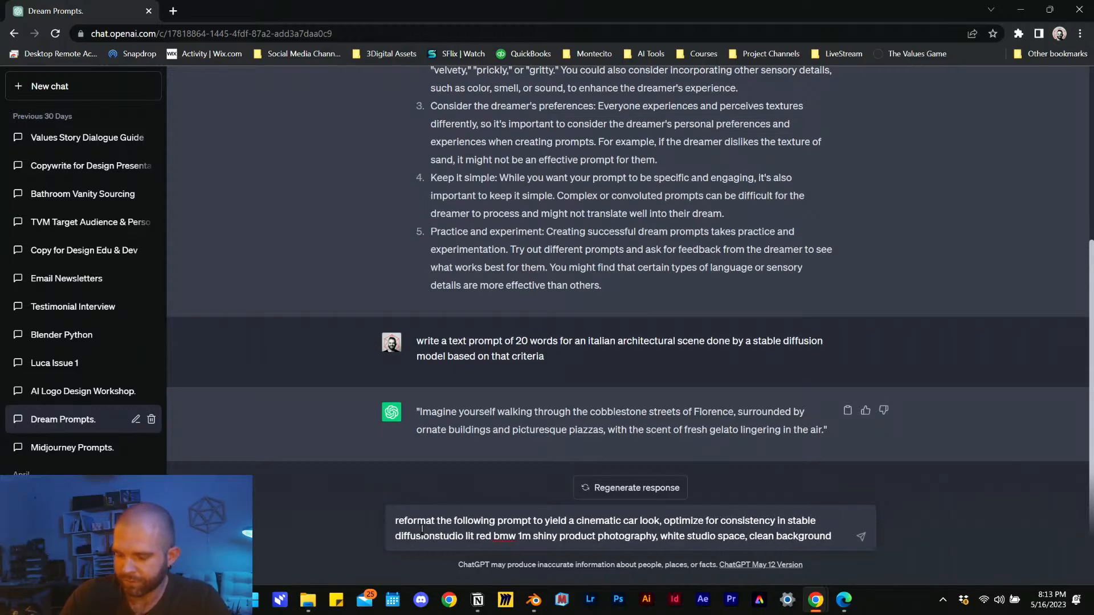
text(:)
key(Return)
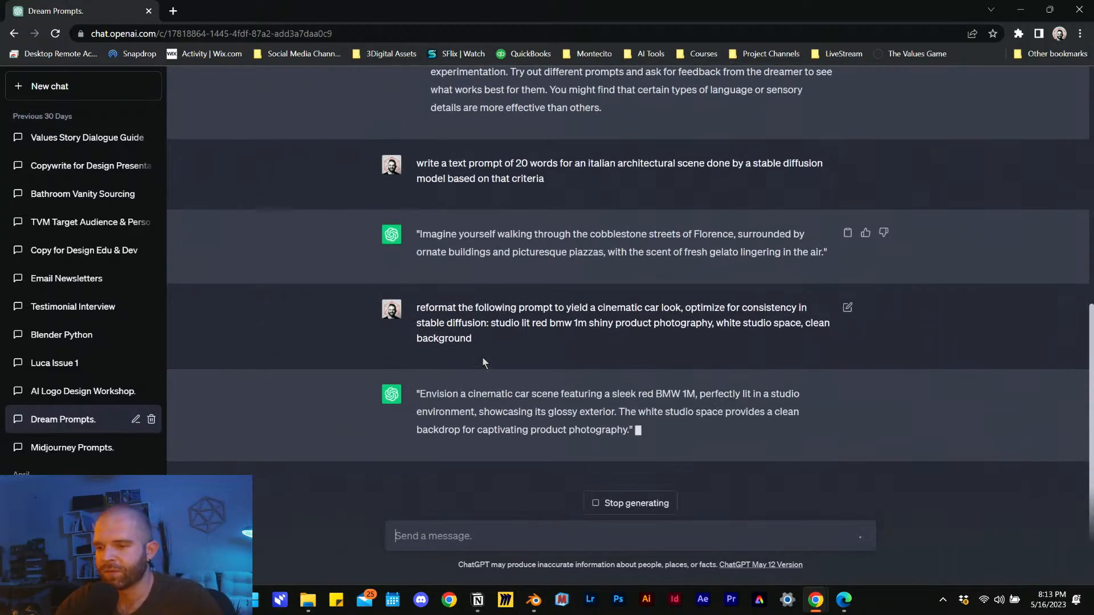
- Copy ChatGPT's "Envision a cinematic car scene" reply without its quotation marks and replace the Stable Diffusion node's prompt in Blender with it
drag(418, 394, 626, 444)
mouse_move(821, 607)
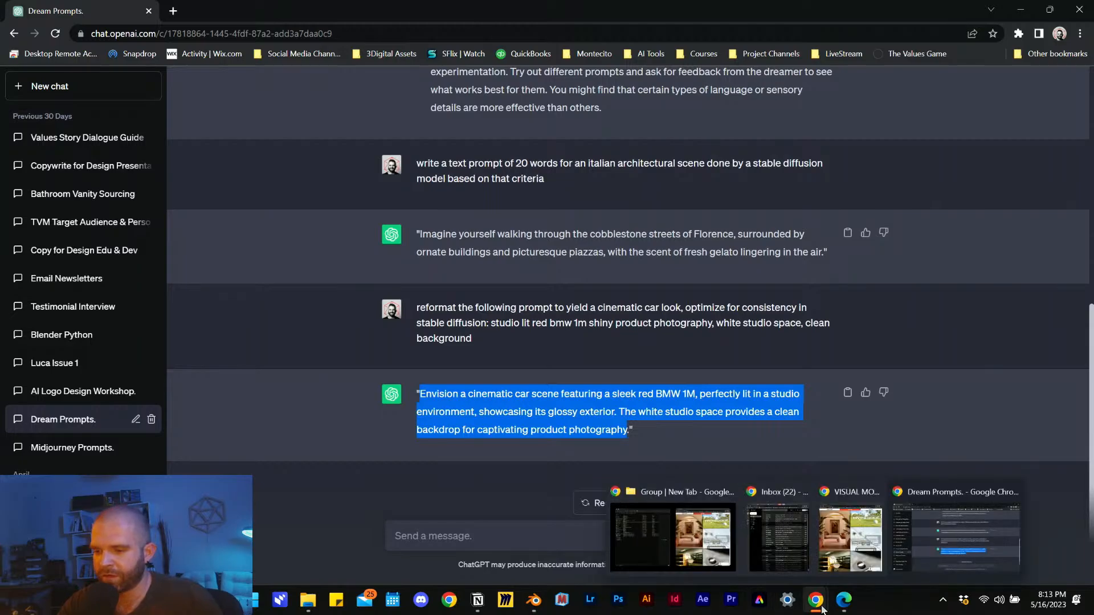
mouse_move(533, 598)
click(529, 535)
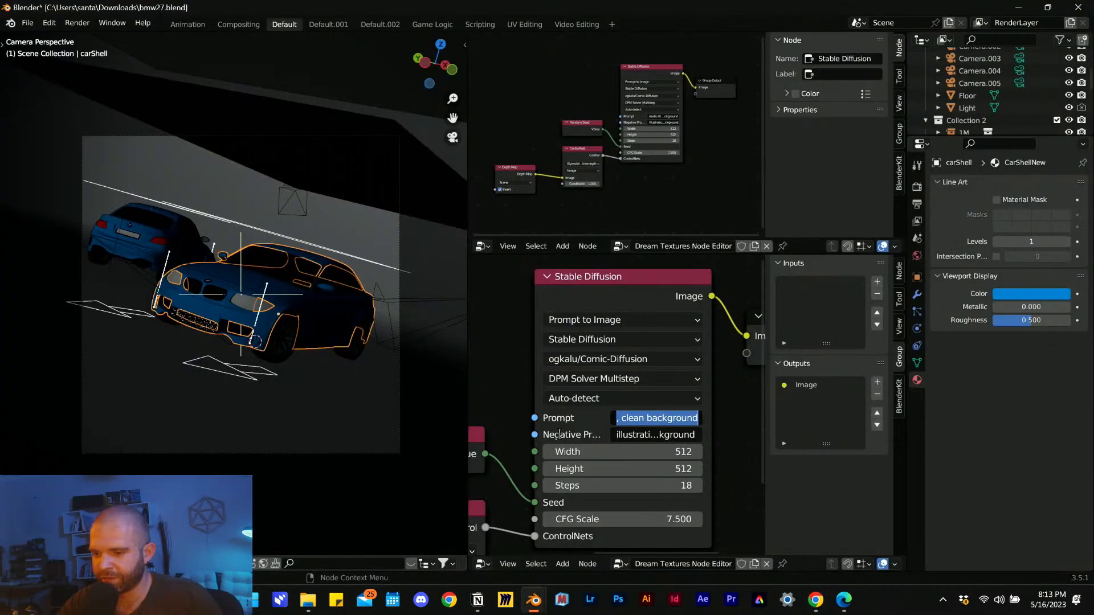
double_click(643, 420)
click(643, 420)
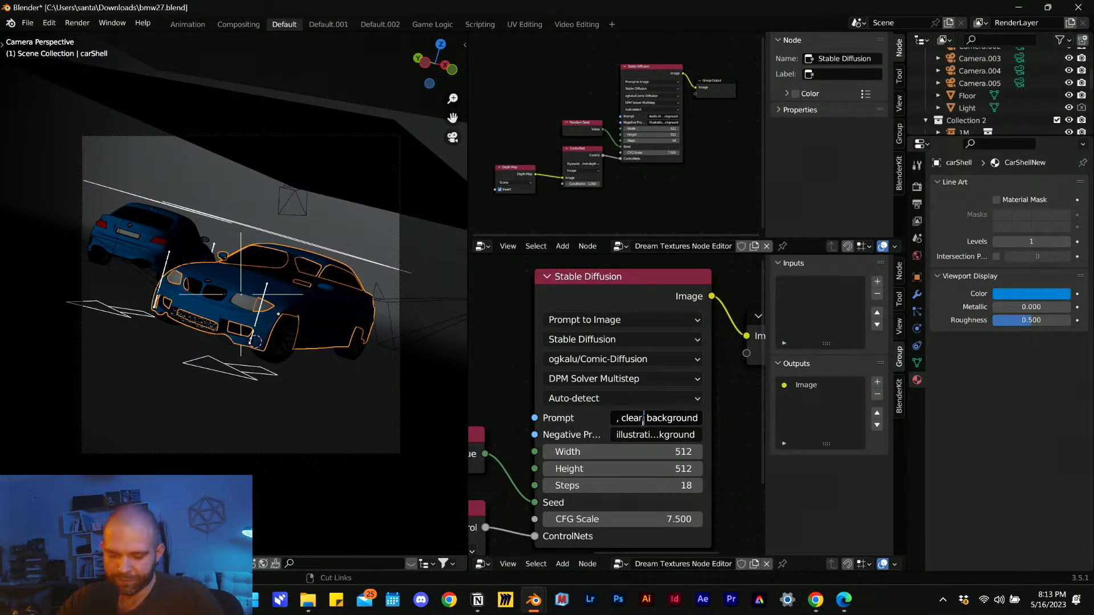
key(ctrl+a)
key(ctrl+v)
key(Return)
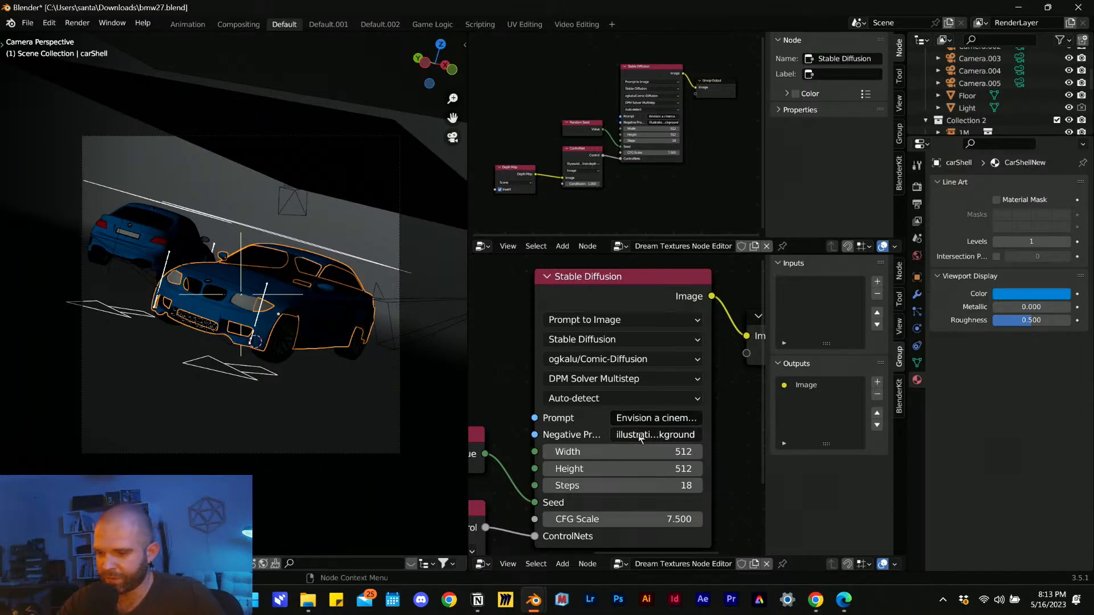
- Copy the node's negative prompt and send ChatGPT "in order to optimize the images, let's create a negative prompt: illustration, blur, haze, detailed background"
click(641, 436)
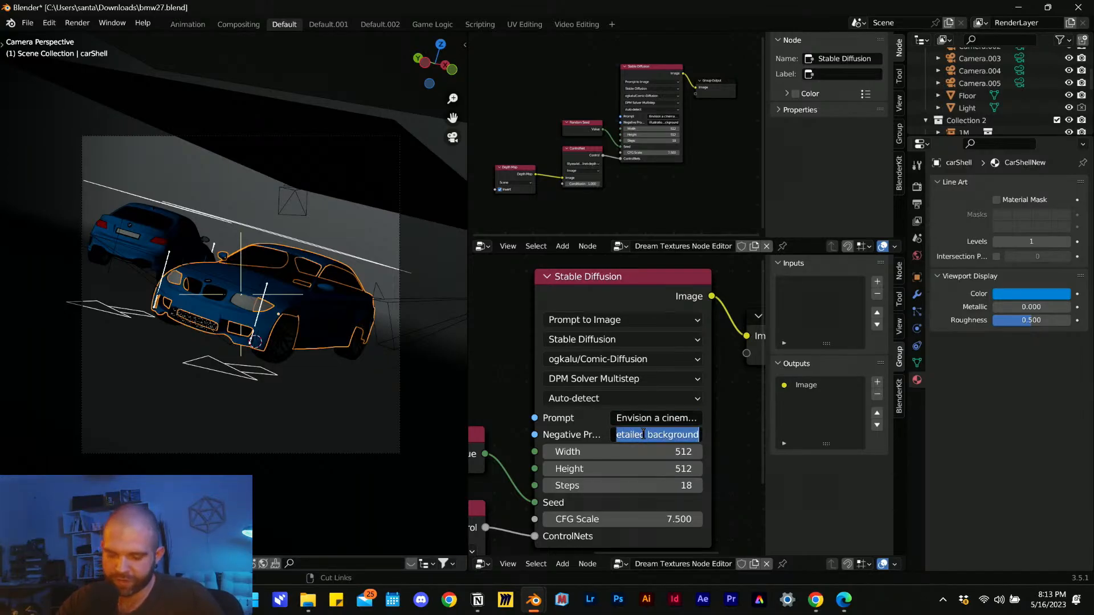
mouse_move(816, 613)
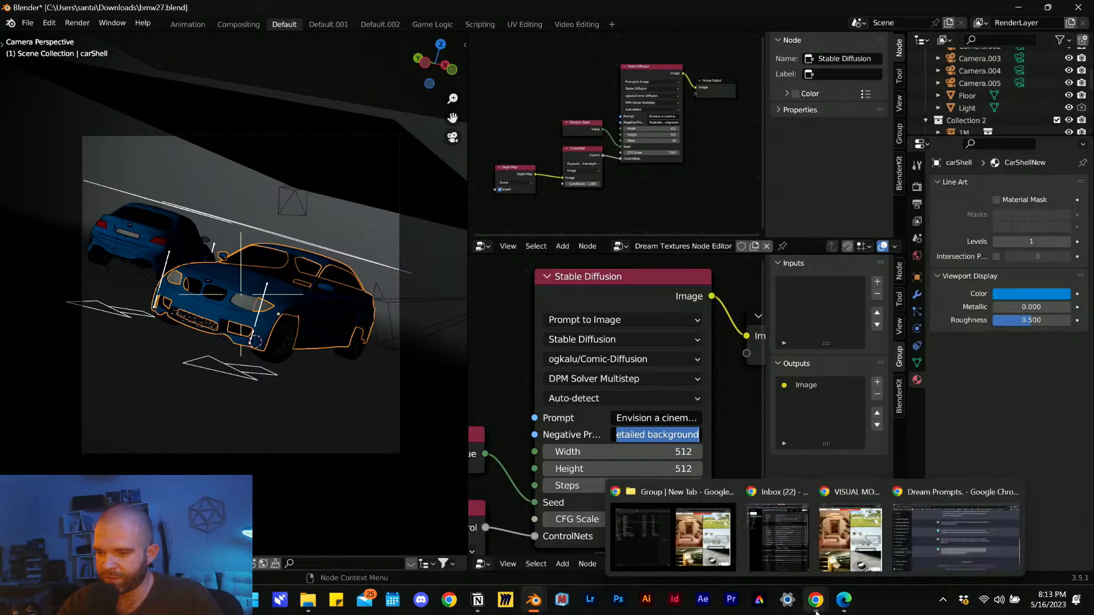
click(957, 533)
click(591, 537)
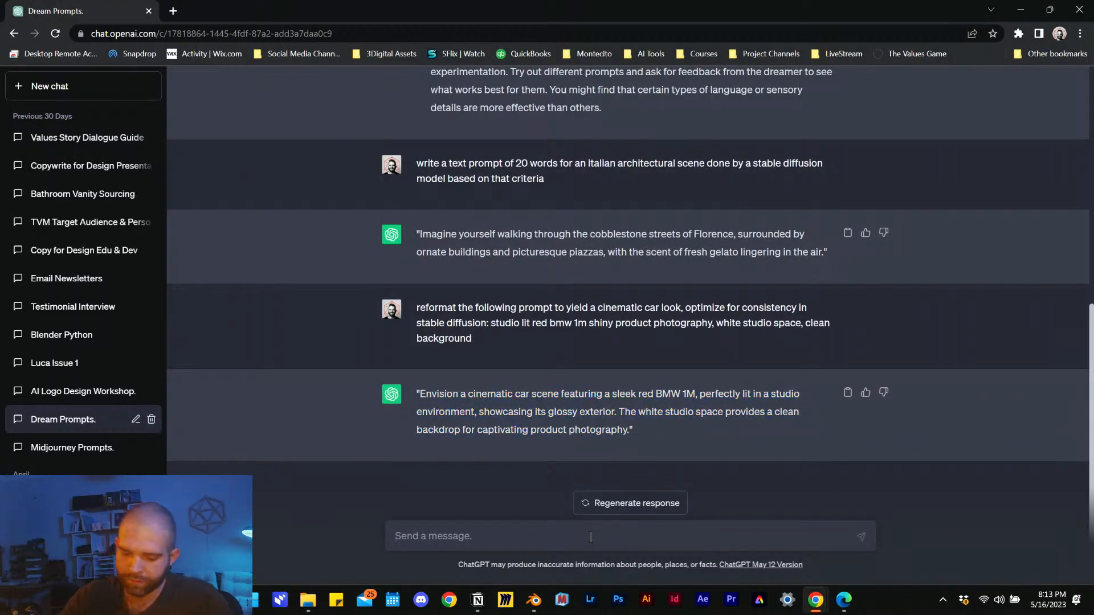
text(in)
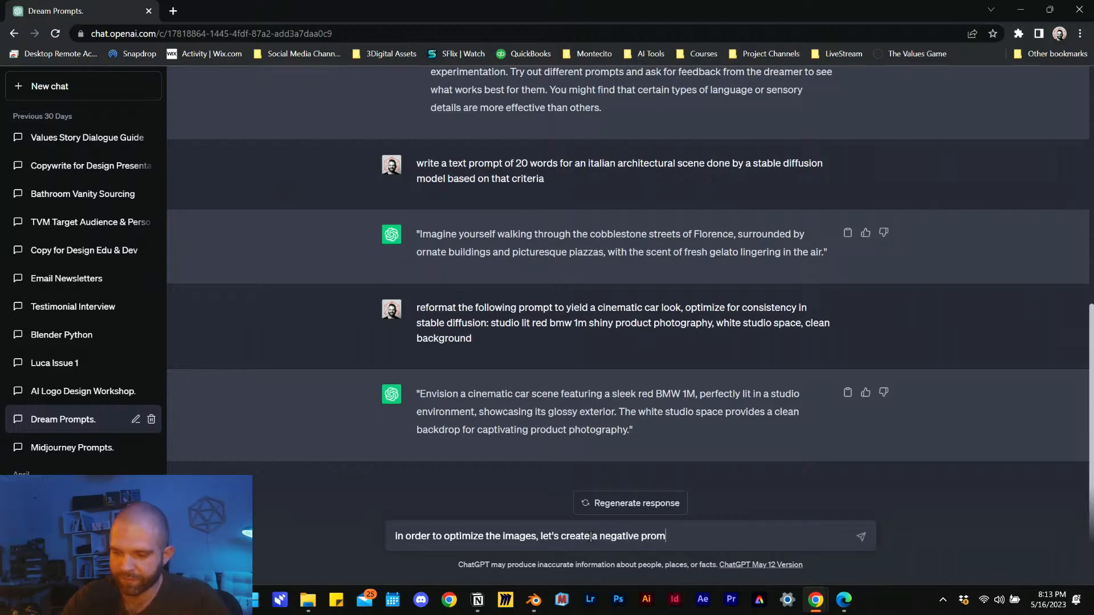
text(illustration, blur, haze, detailed background)
key(Return)
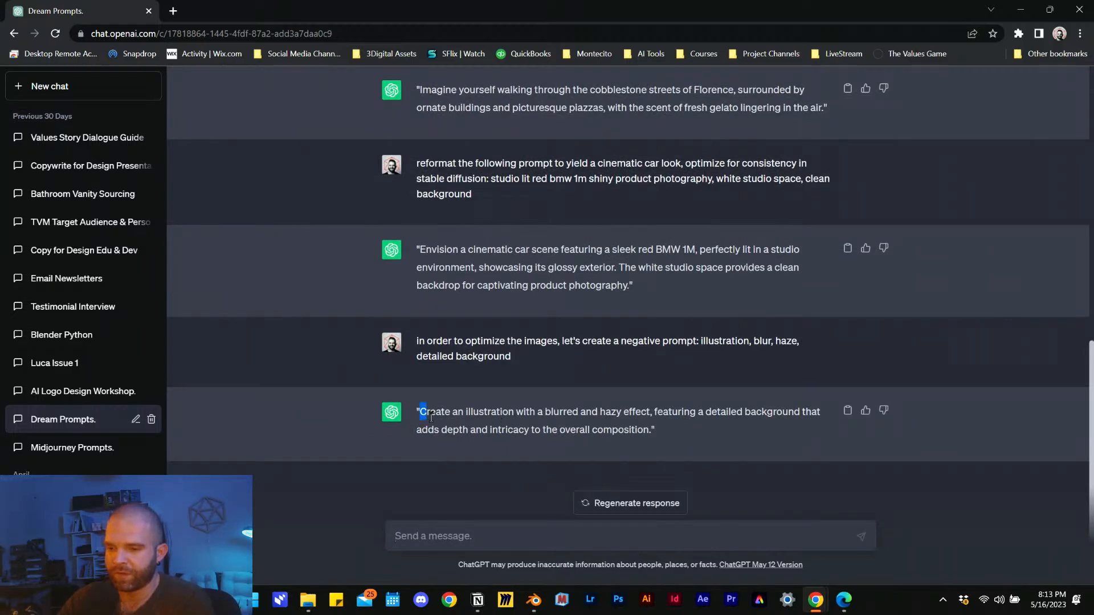
- Copy "illustration, blur, haze, detailed background" from the sent message, paste it over the node's negative prompt in Blender and add a trailing comma
drag(420, 414, 598, 435)
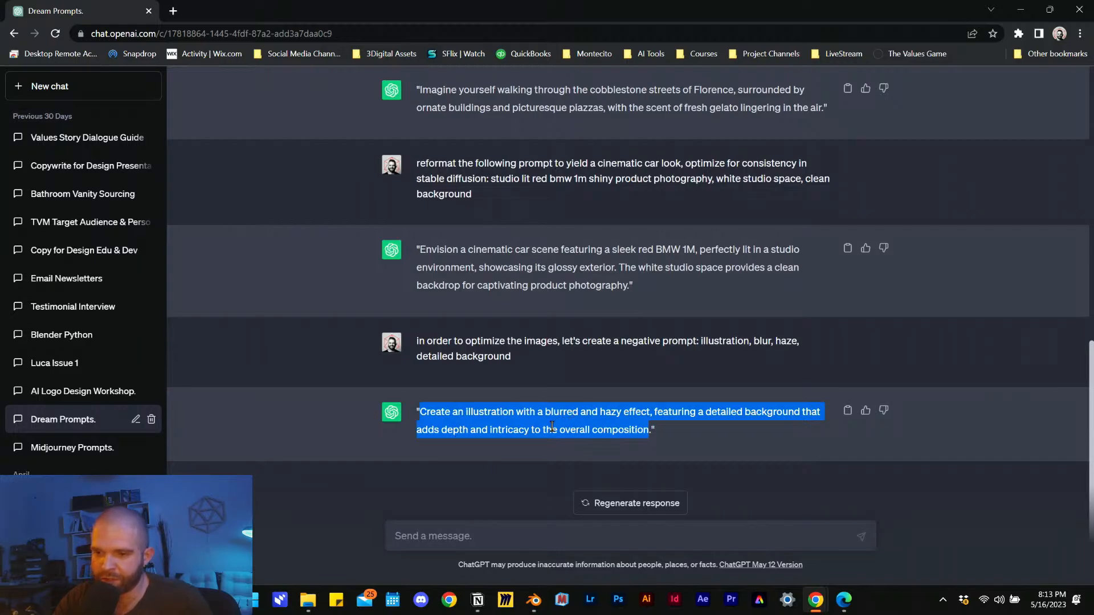
click(535, 427)
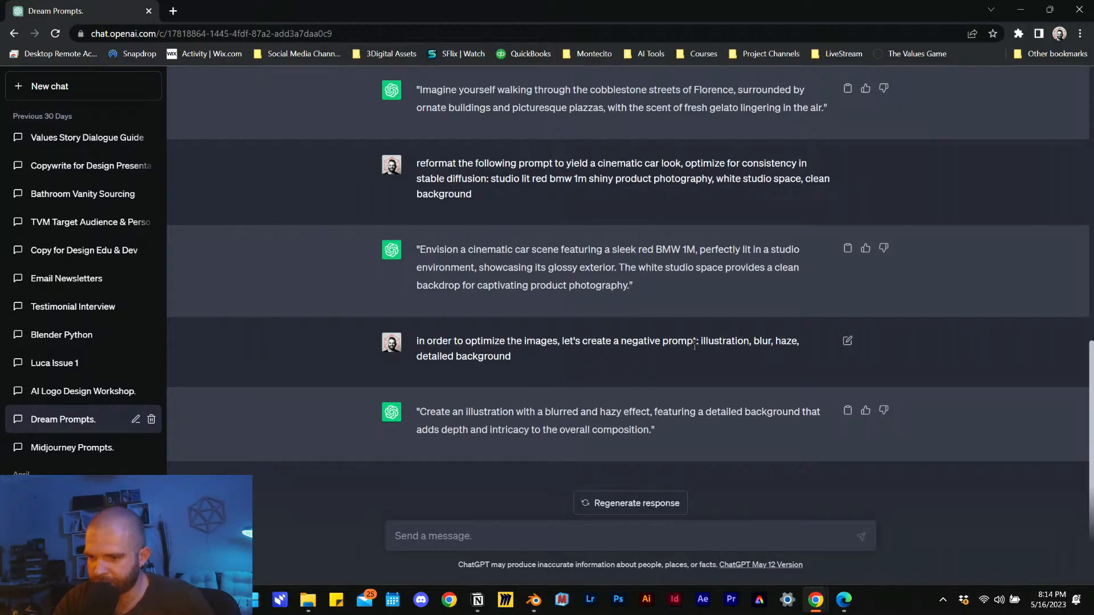
drag(702, 344, 706, 363)
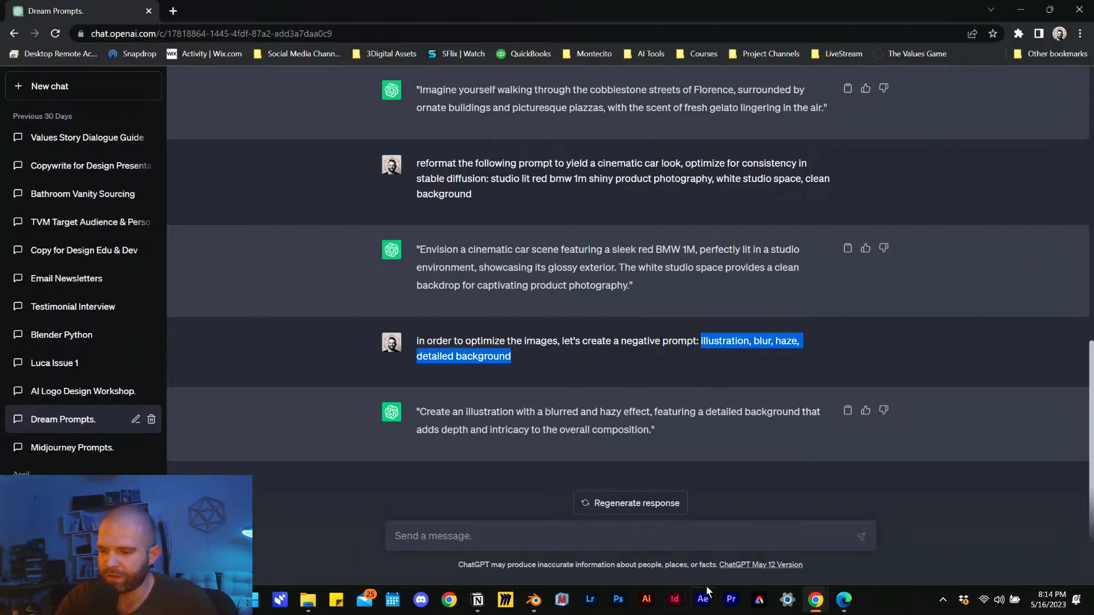
mouse_move(822, 604)
mouse_move(783, 550)
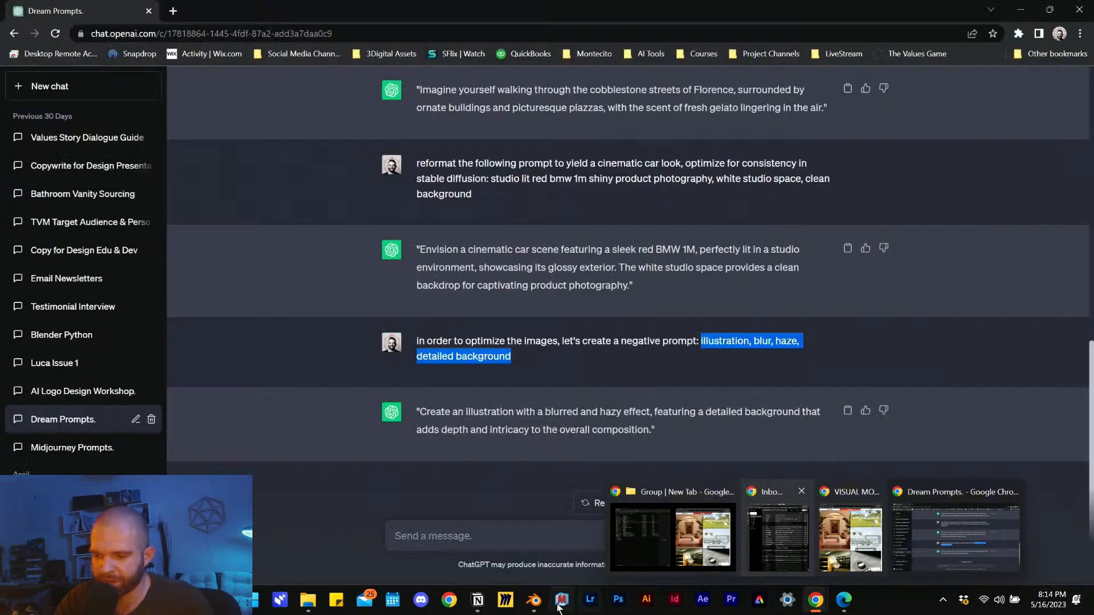
mouse_move(533, 599)
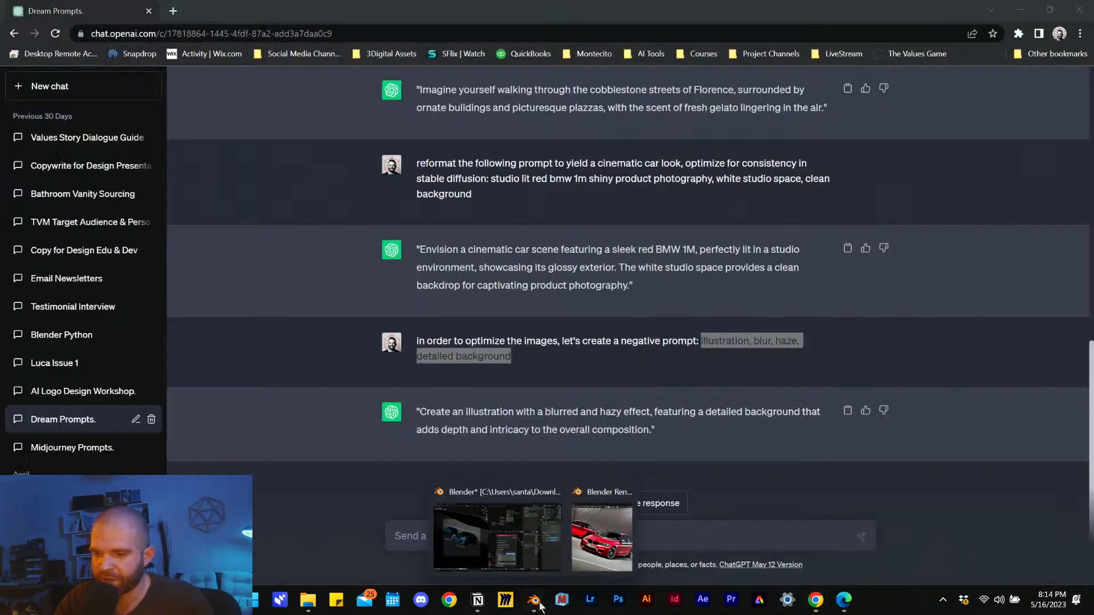
click(527, 546)
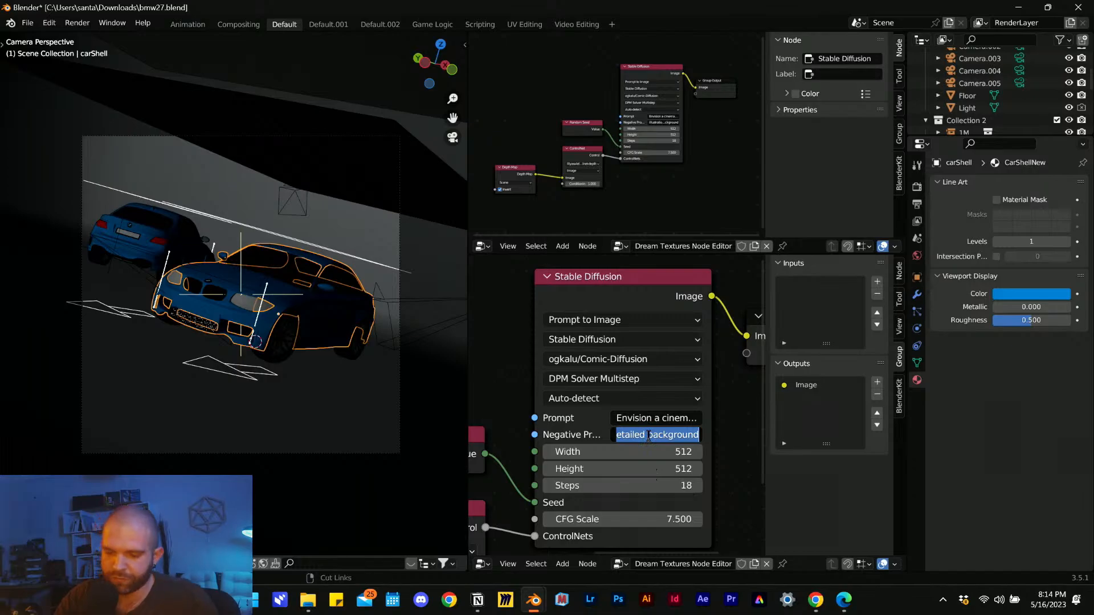
key(ctrl+v)
text(,)
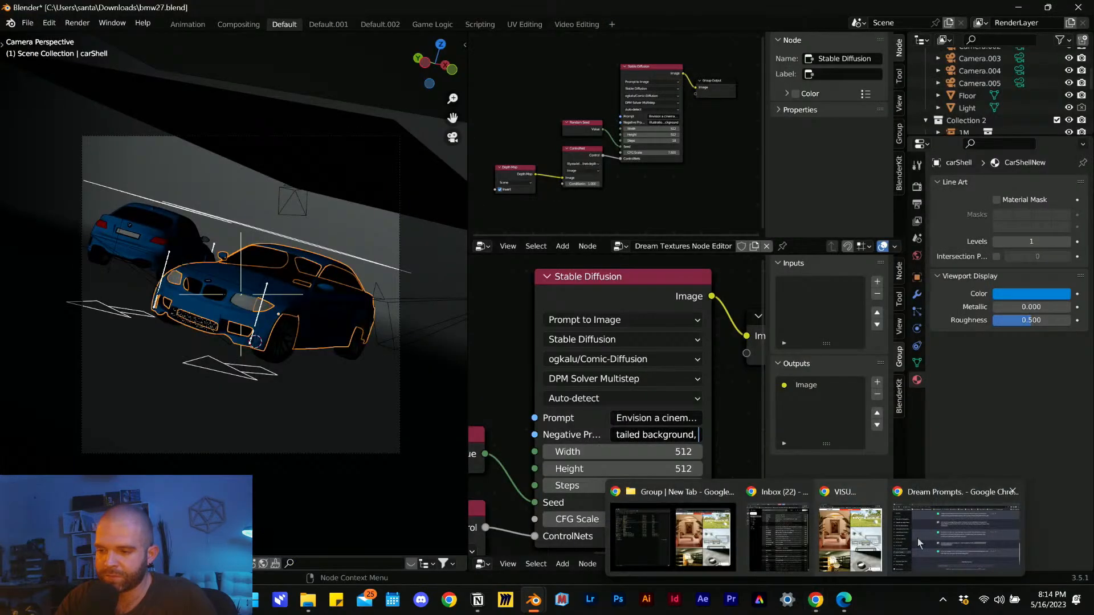
- Switch to Chrome, search for "huggingface realistic vision" in a new tab and open the SG161222/Realistic_Vision_V2.0 page
click(918, 543)
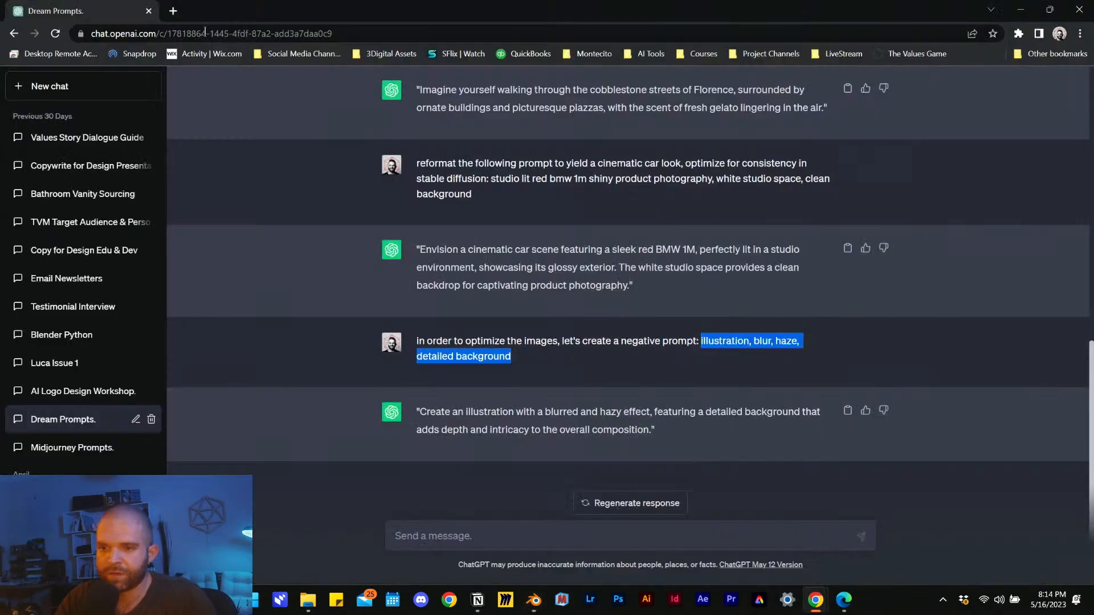
click(173, 10)
text(hugg)
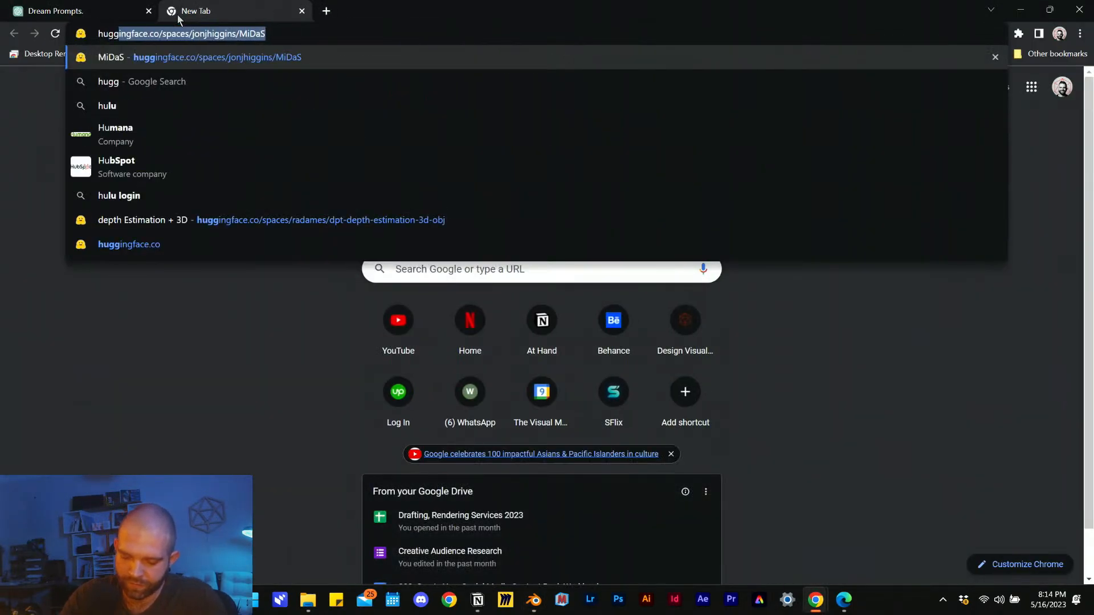
text(ingface real)
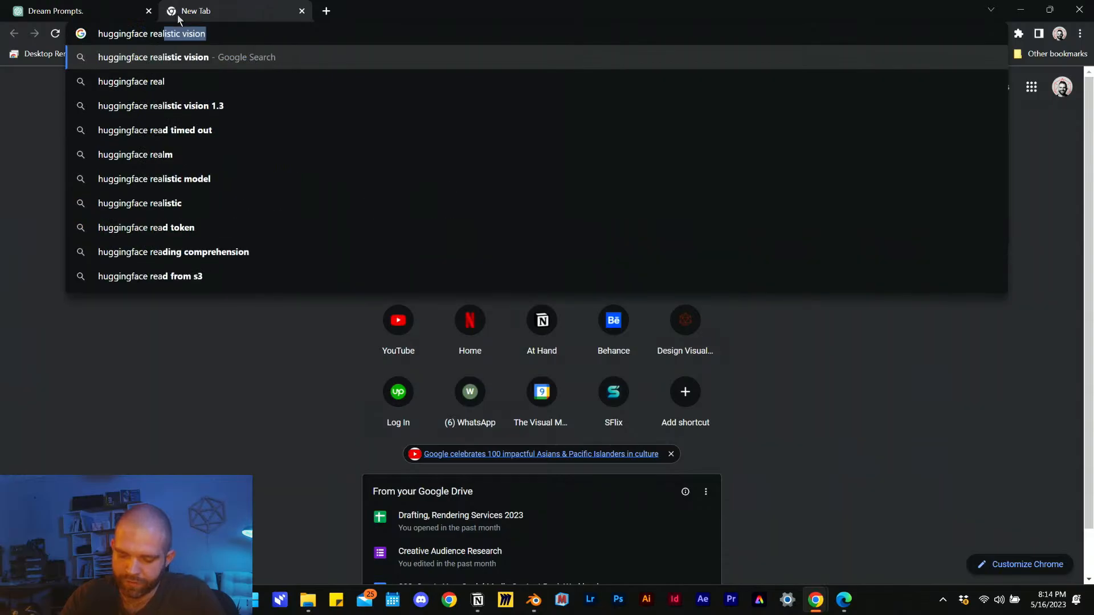
text(istic visi)
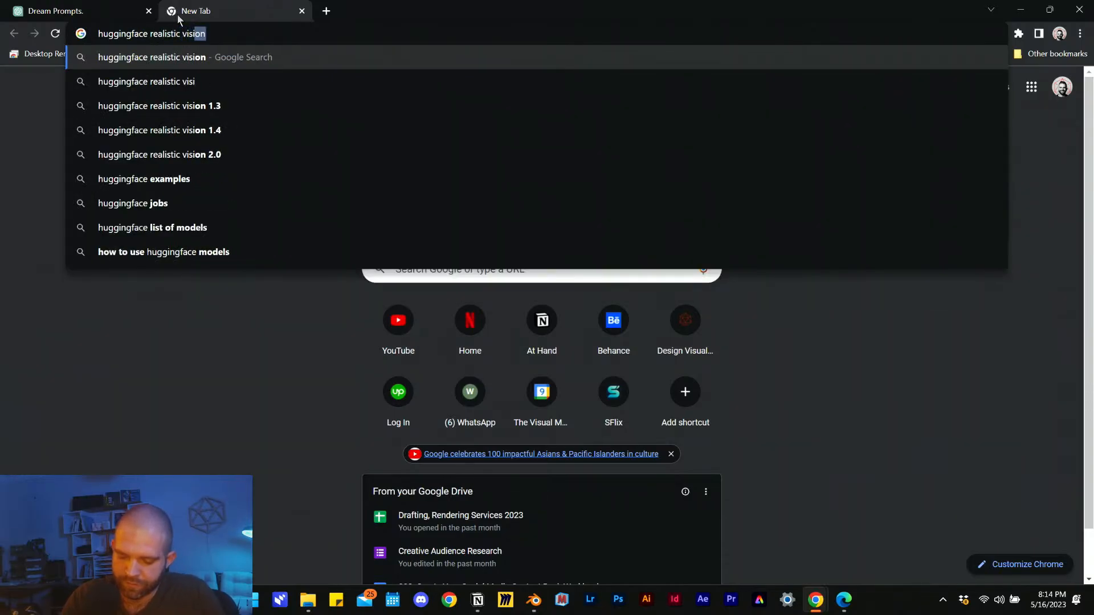
key(Return)
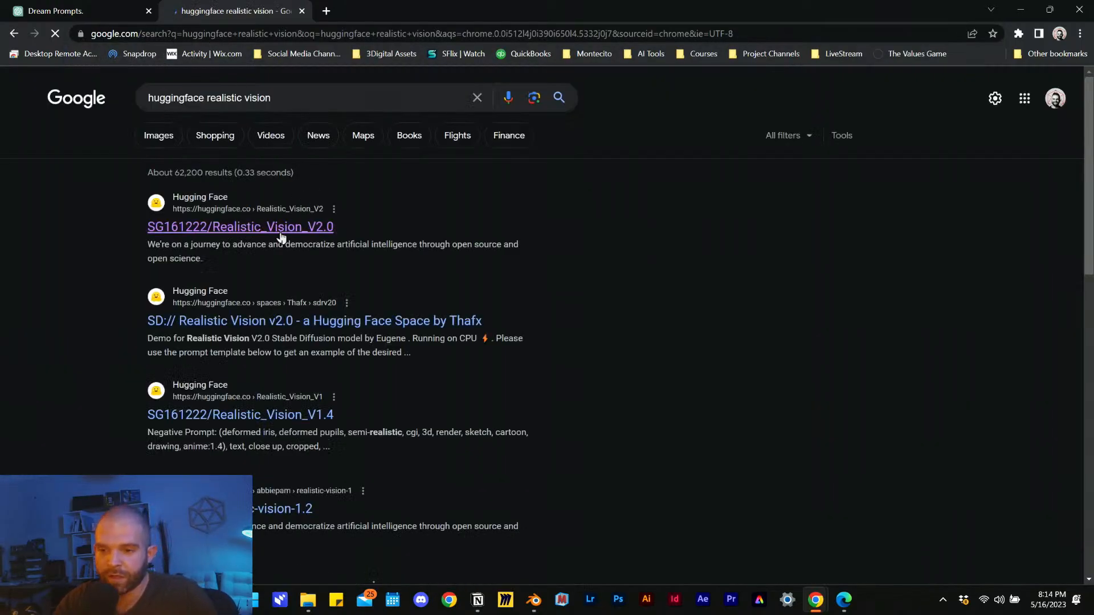
click(283, 227)
- Copy the negative terms from "poorly drawn" through "amputation" on the model page and append them to the Stable Diffusion node's negative prompt in Blender
scroll(342, 256, down, 15)
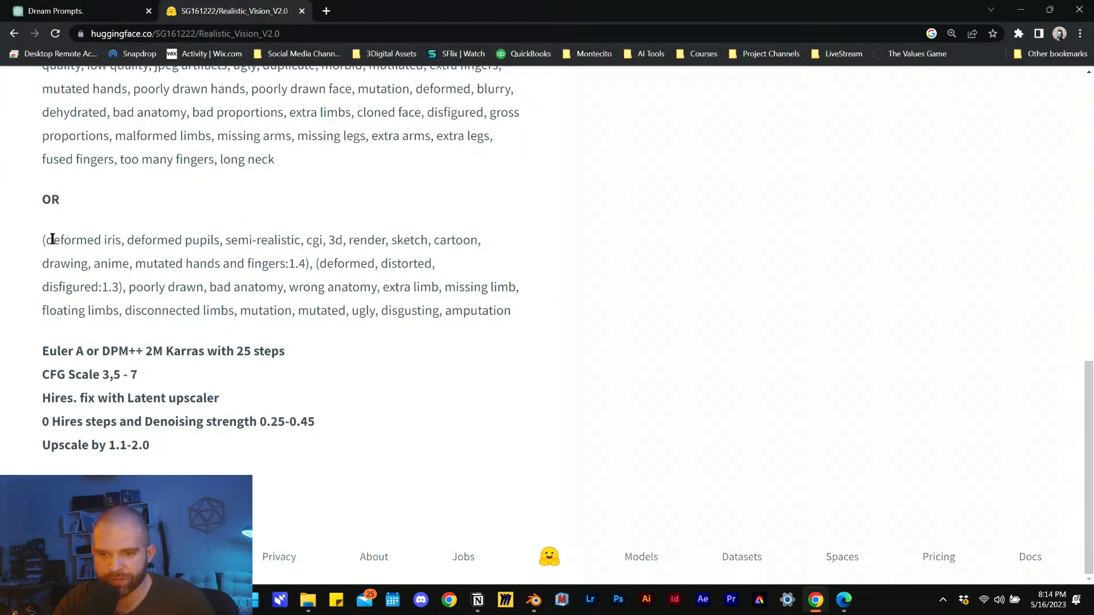
mouse_move(47, 240)
mouse_down()
mouse_move(507, 318)
mouse_move(132, 288)
mouse_up()
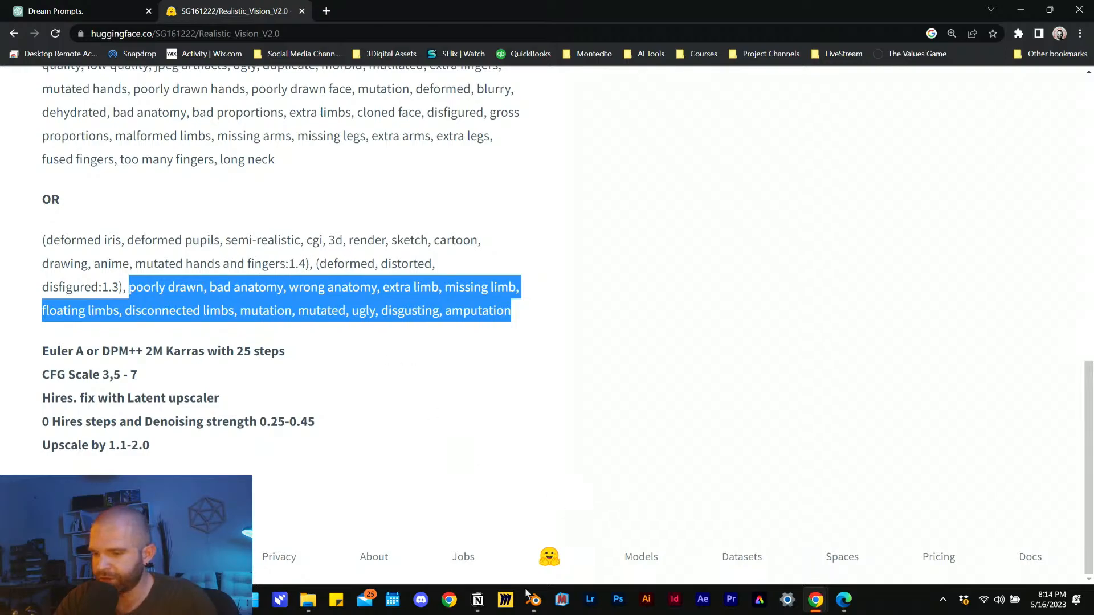
mouse_move(529, 598)
click(513, 555)
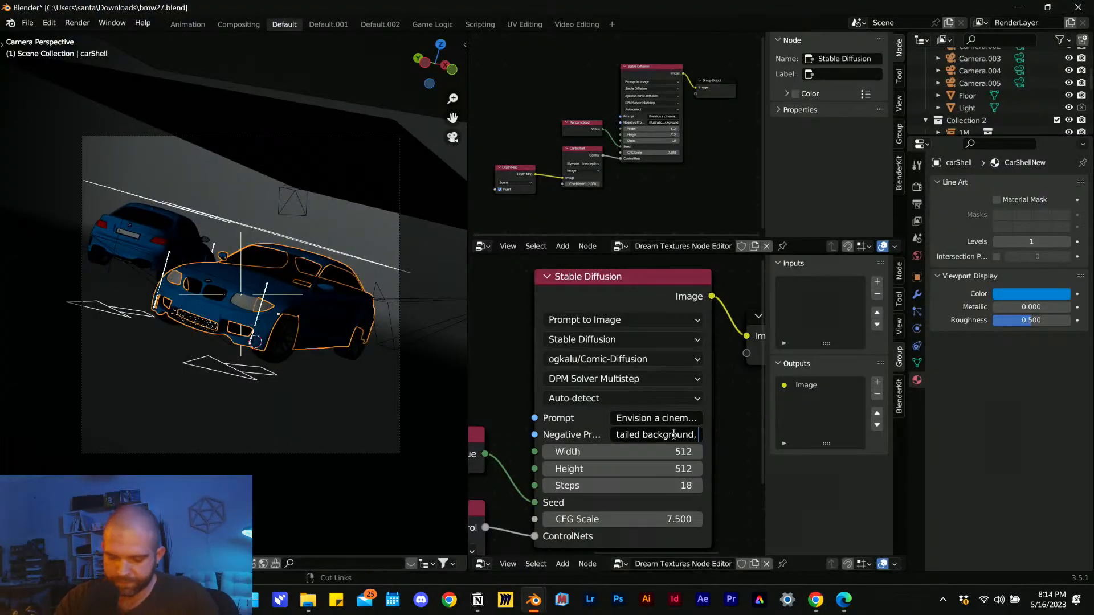
key(ctrl+v)
- Copy "semi-realistic, cgi, 3d, render, sketch, cartoon, drawing, anime" from the model page and append it to the node's negative prompt in Blender
mouse_move(815, 599)
click(946, 539)
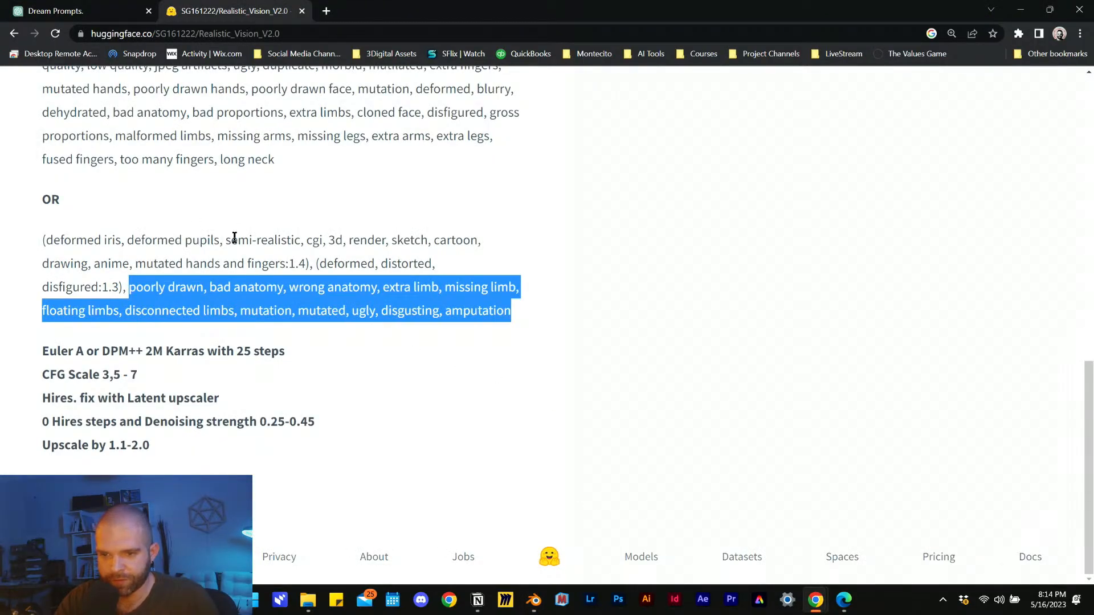
mouse_move(227, 240)
mouse_down()
mouse_move(109, 263)
mouse_move(180, 263)
mouse_move(137, 263)
mouse_up()
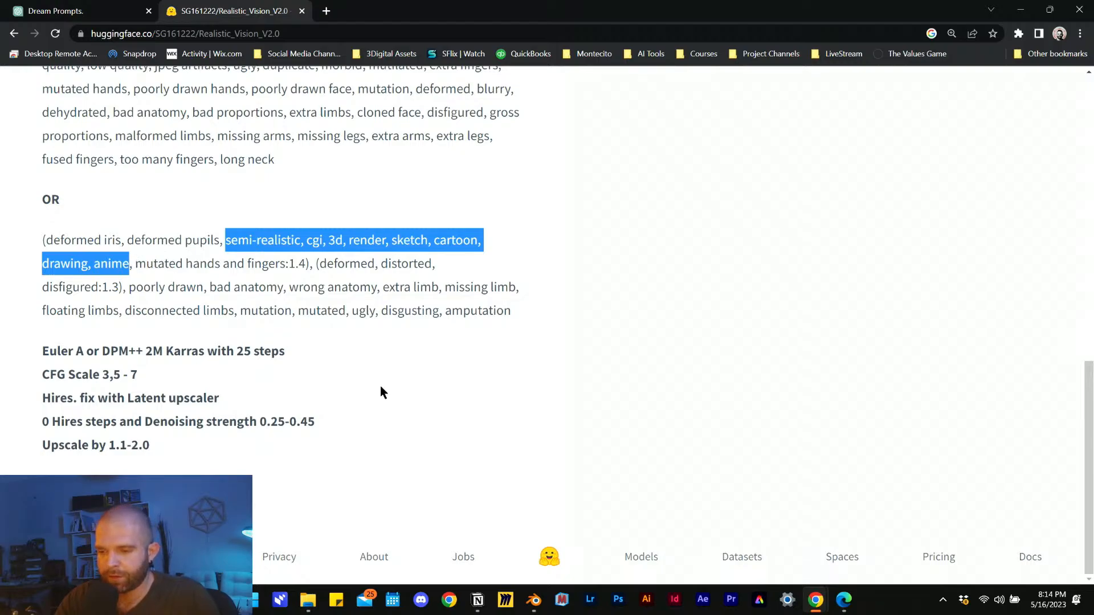
click(534, 599)
click(527, 535)
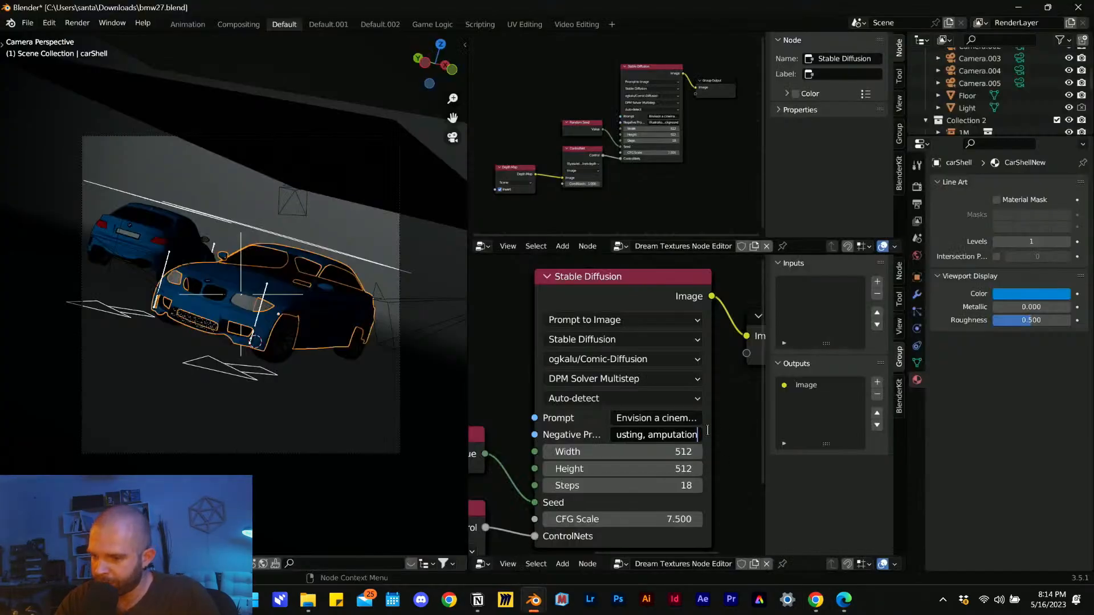
key(ctrl+v)
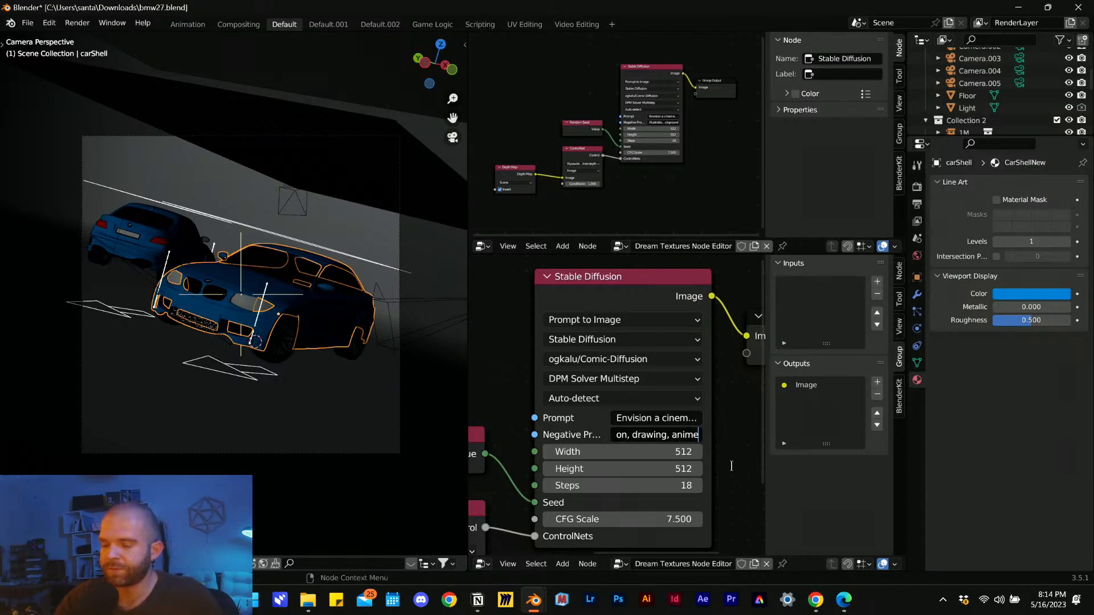
key(Return)
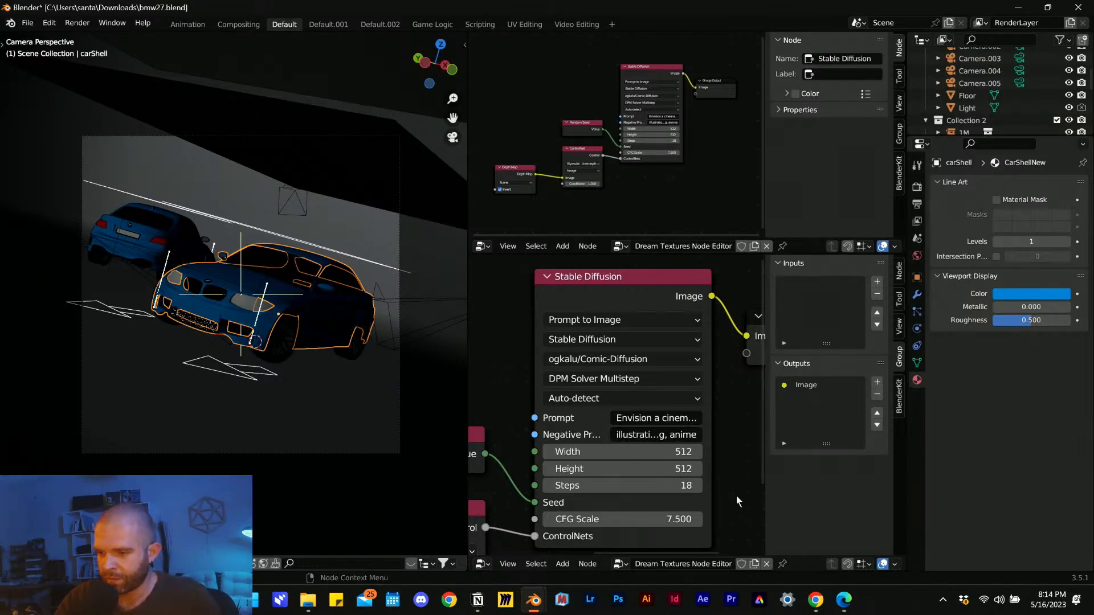
- Set the Stable Diffusion node's steps to 50 and save the blend file
click(661, 486)
text(50)
key(Return)
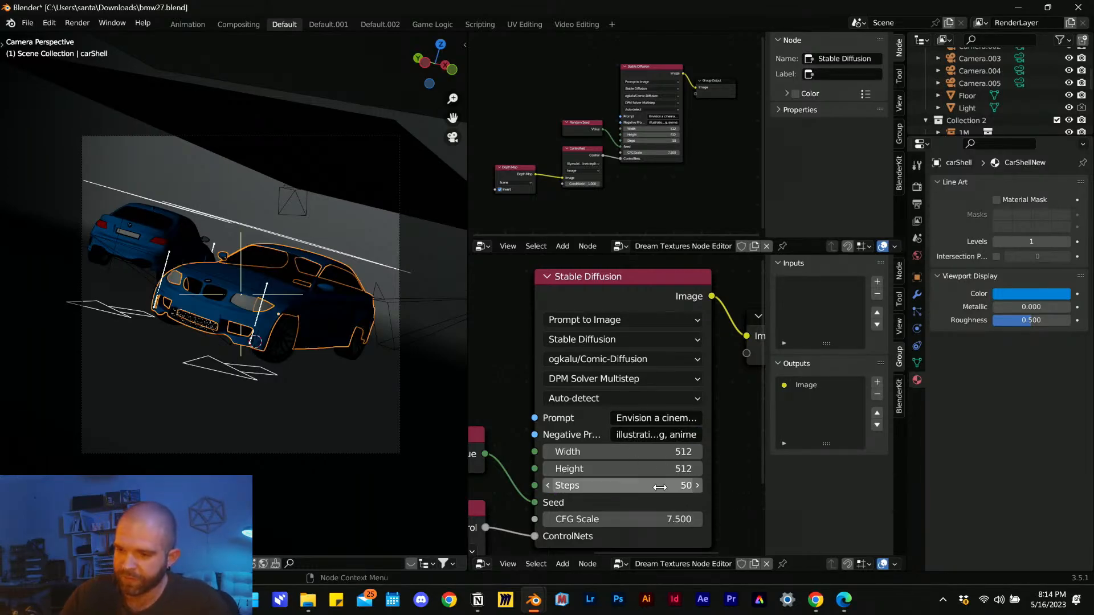
key(ctrl+s)
- Render the image with the revised prompts and the ogkalu/Comic-Diffusion model, view it in an enlarged render window and close that window
scroll(724, 494, down, 2)
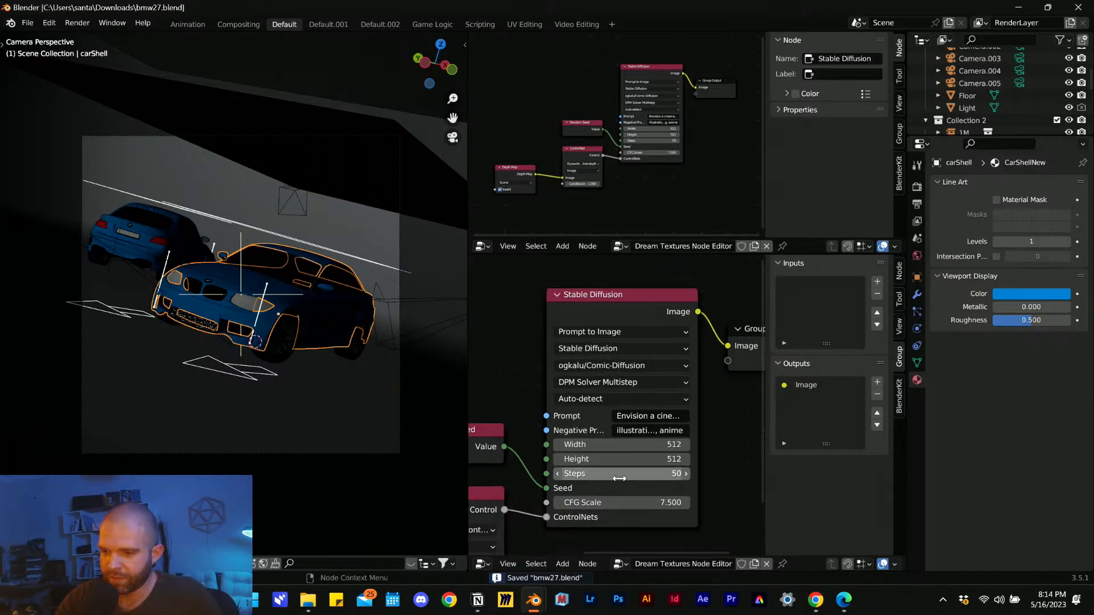
middle_drag(628, 489, 654, 477)
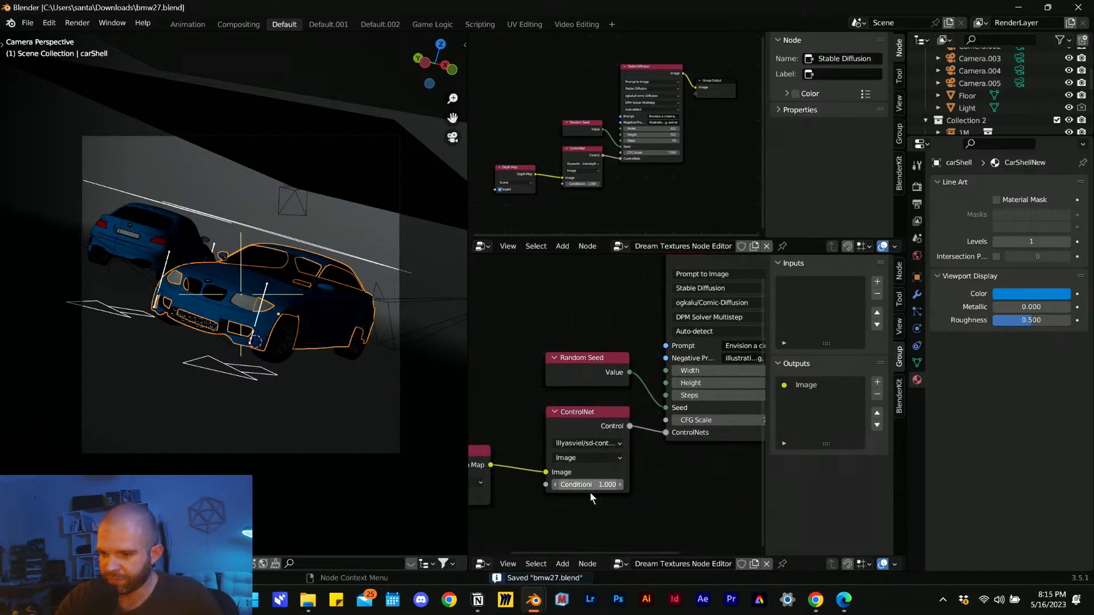
scroll(570, 500, down, 3)
middle_drag(559, 504, 586, 503)
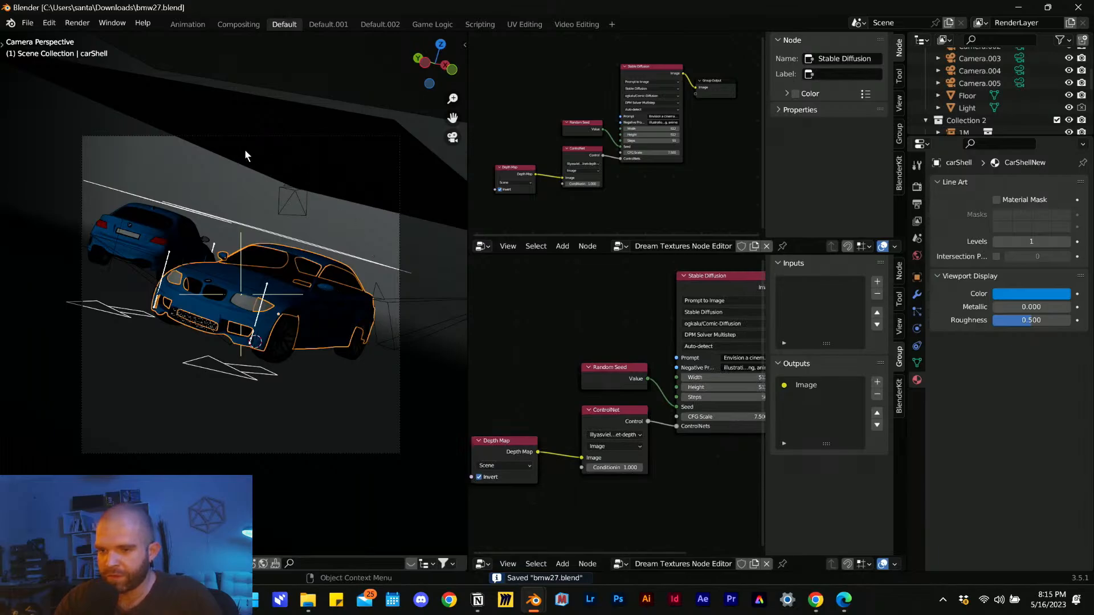
click(77, 23)
click(95, 39)
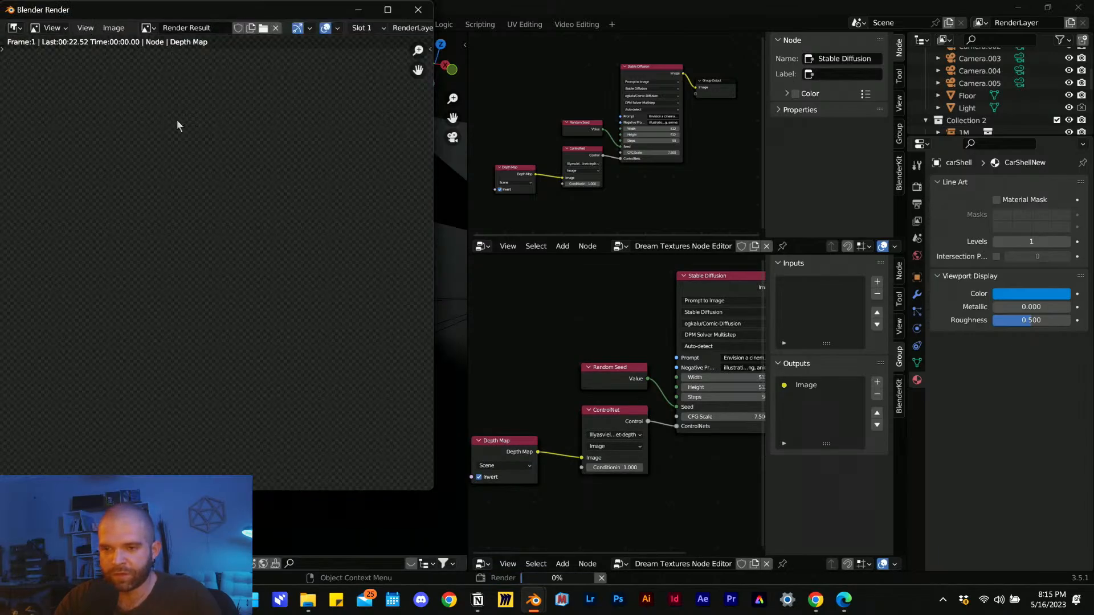
drag(432, 491, 627, 524)
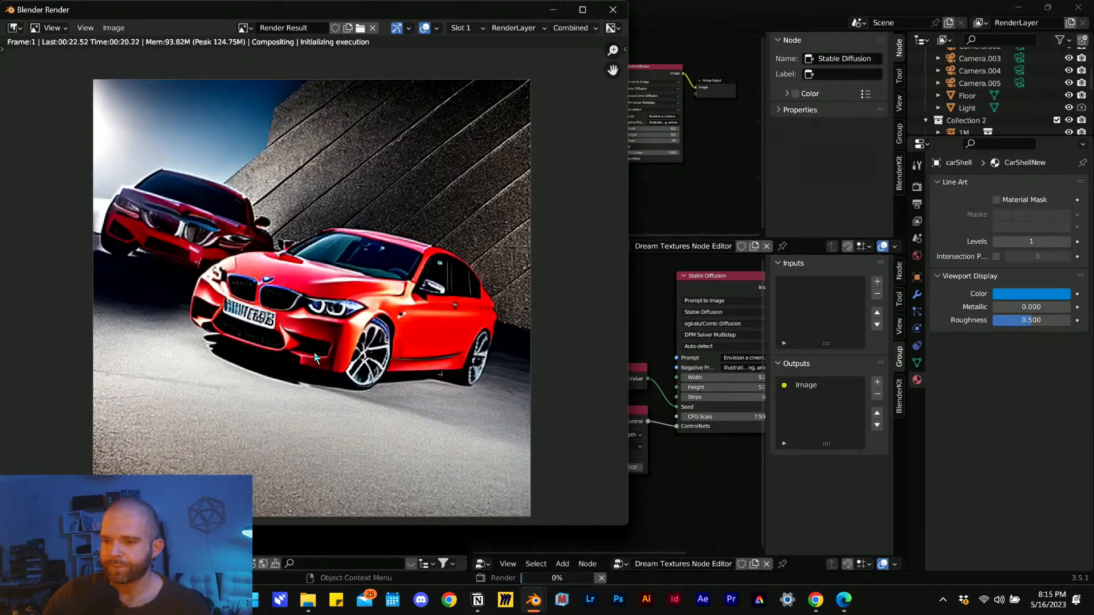
click(613, 9)
- Change the Stable Diffusion node's model to SG161222/Realistic_Vision_V2.0 and render the image in a maximized window
click(731, 324)
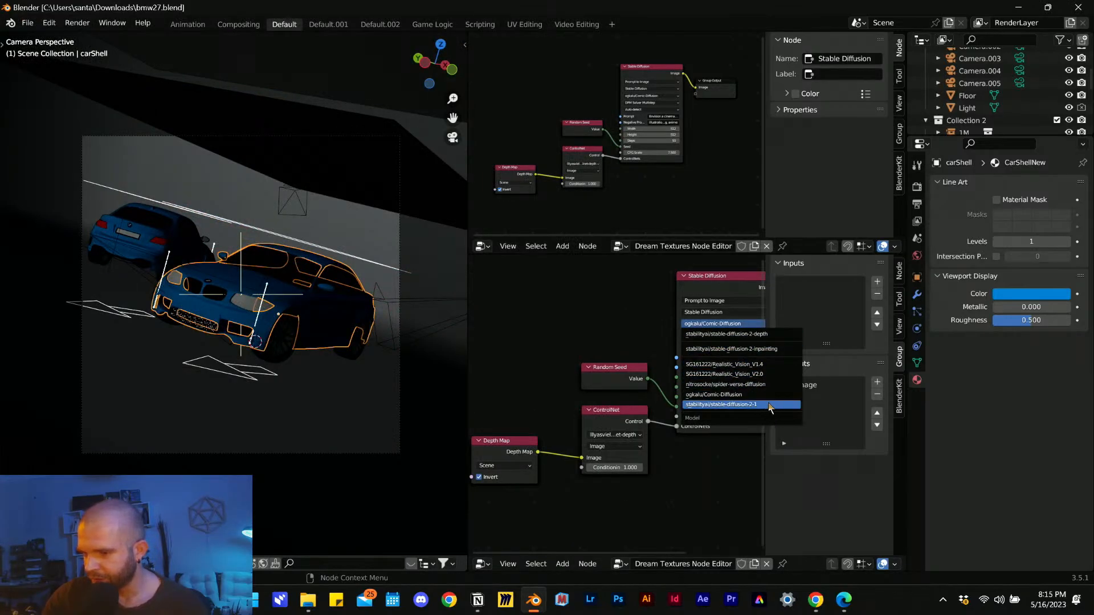
click(764, 373)
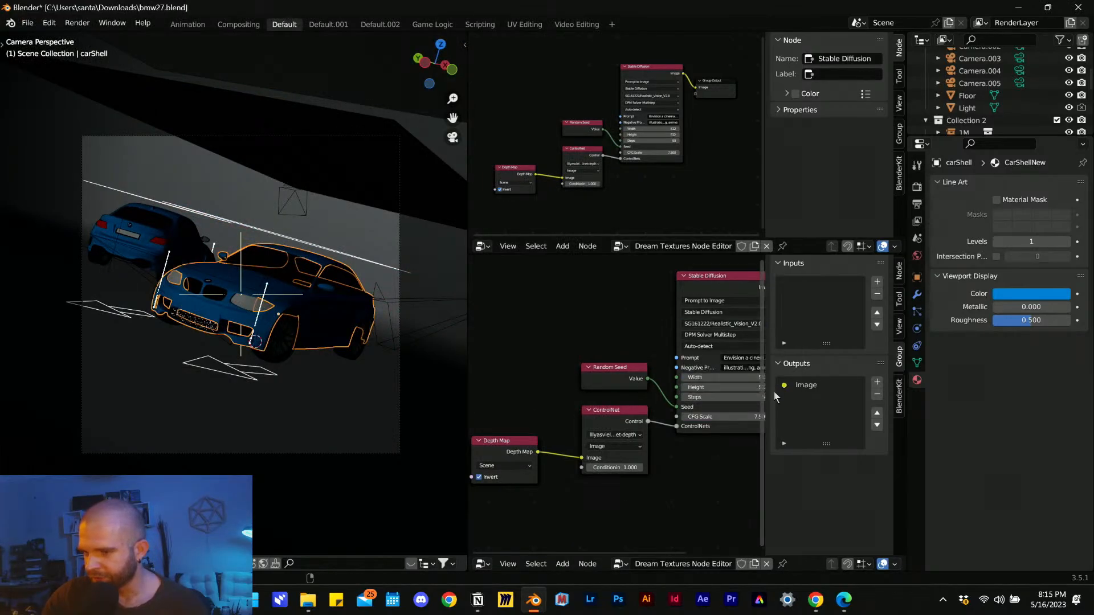
click(80, 25)
click(103, 37)
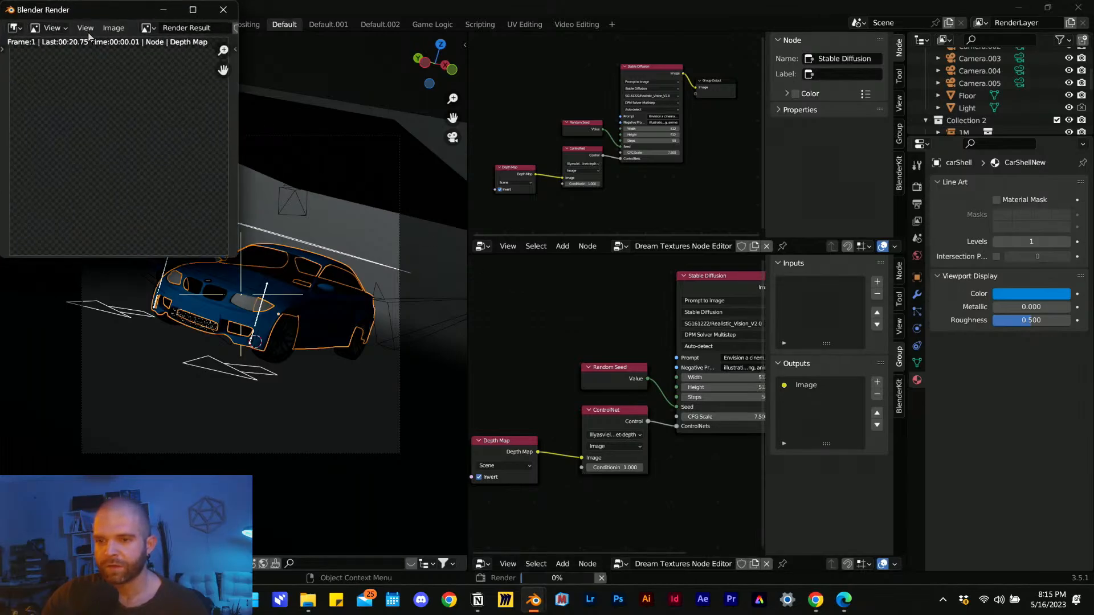
click(183, 15)
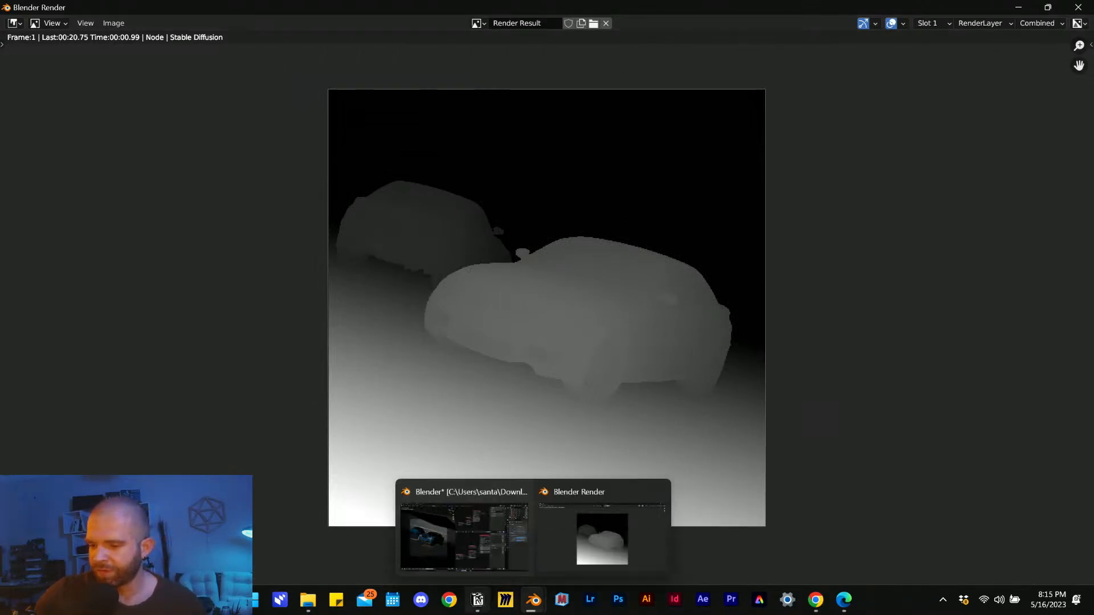
- Switch to Chrome and examine the recommended prompt, example and negative prompt templates on the Realistic_Vision_V2.0 page
mouse_move(816, 600)
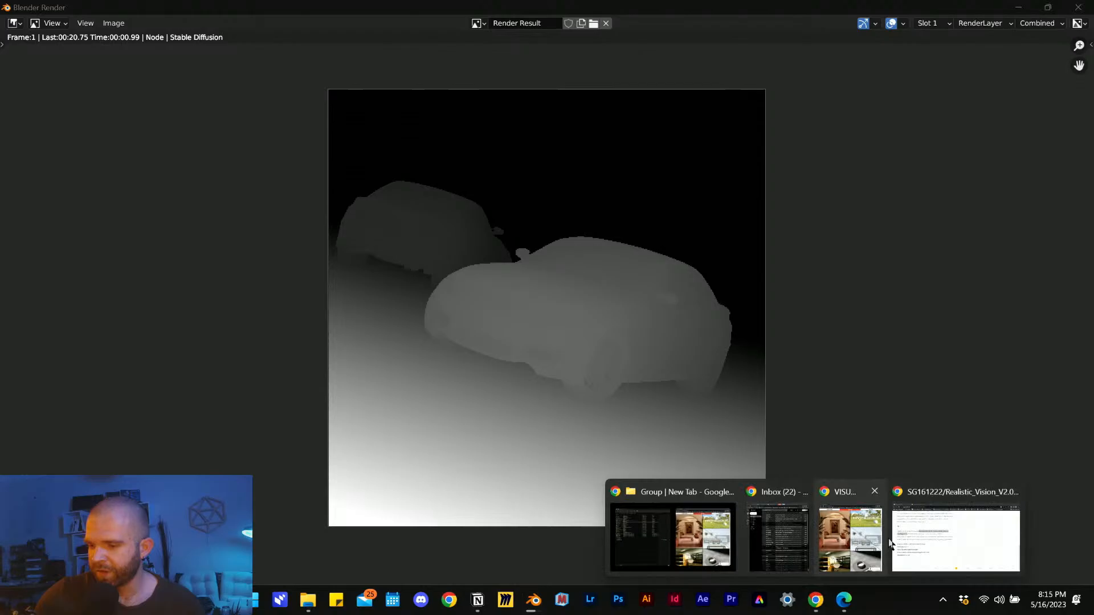
click(934, 533)
click(367, 268)
scroll(293, 281, up, 4)
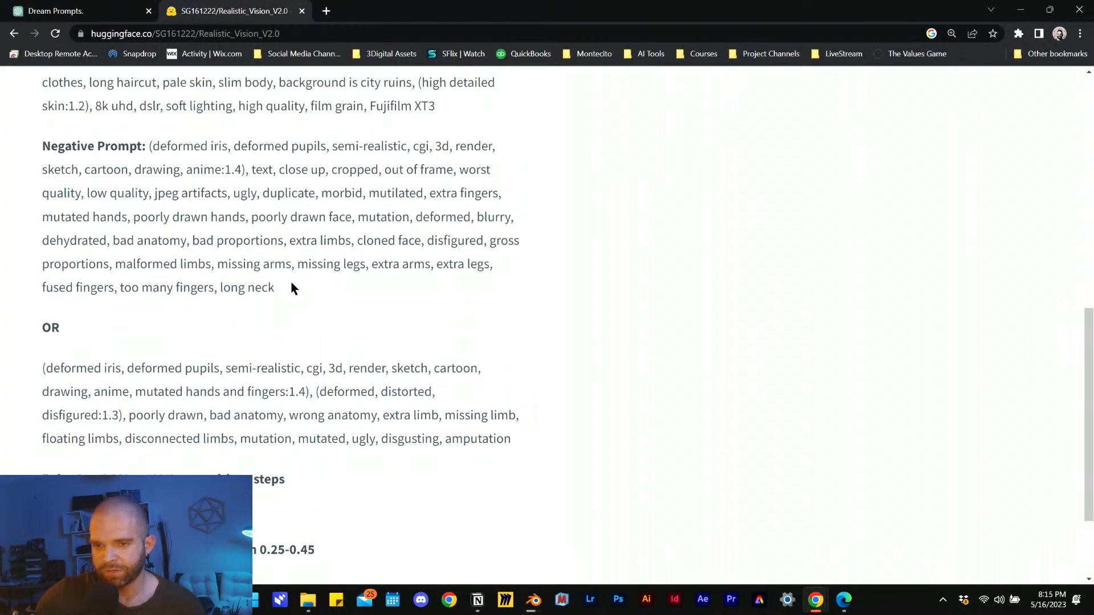
scroll(191, 234, up, 2)
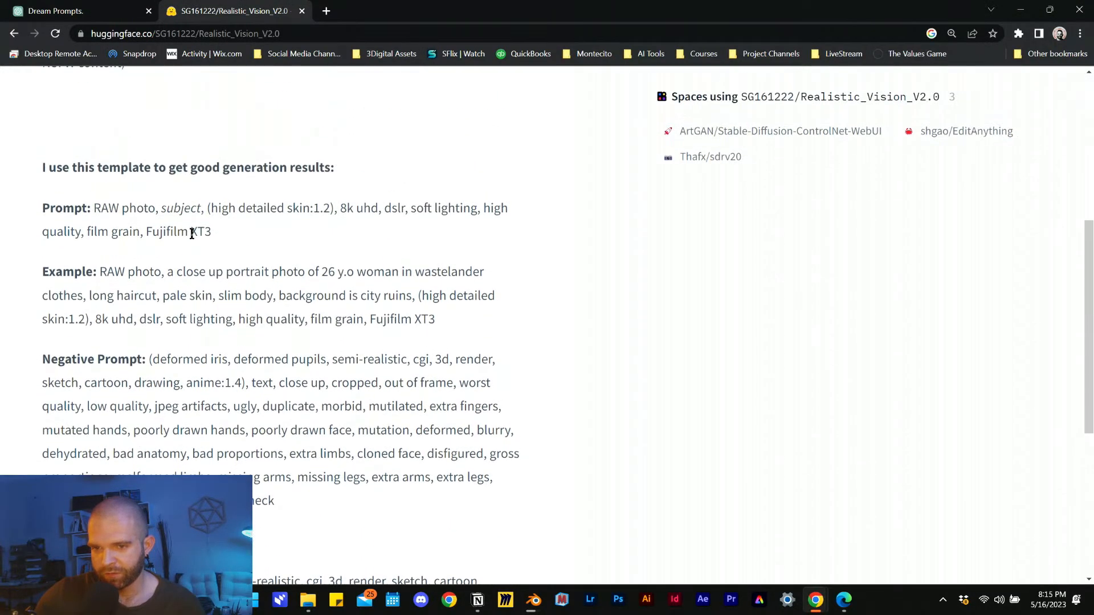
scroll(193, 241, down, 3)
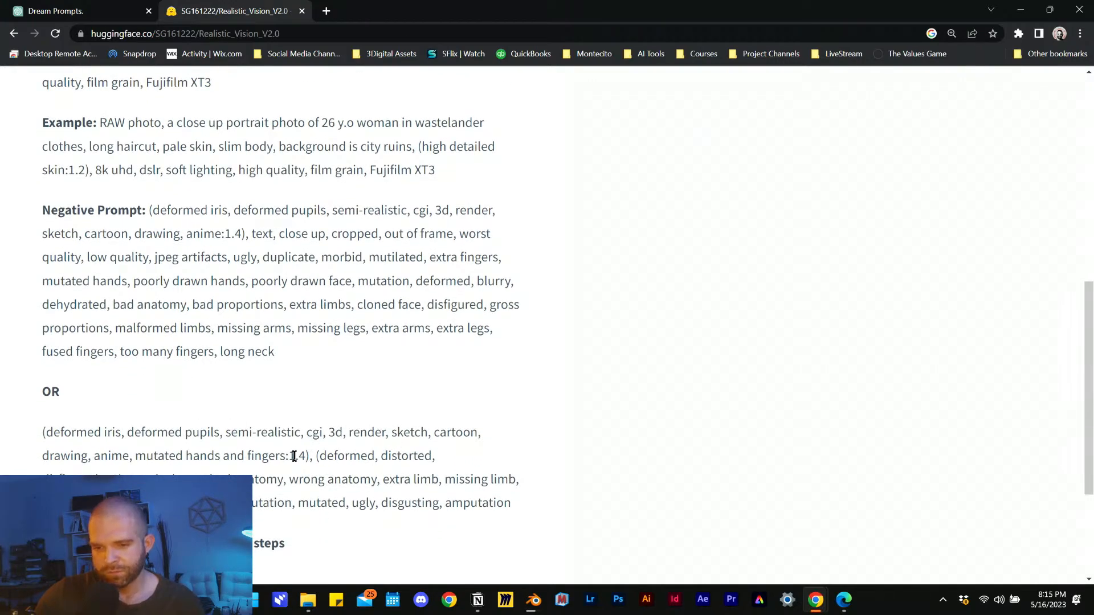
scroll(143, 370, up, 2)
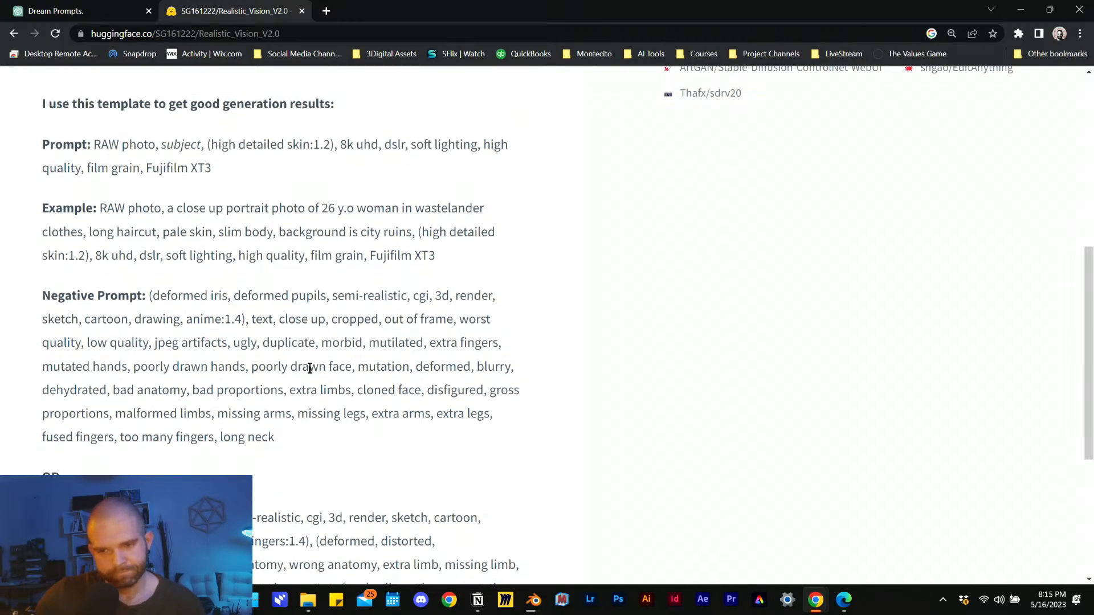
scroll(212, 370, up, 1)
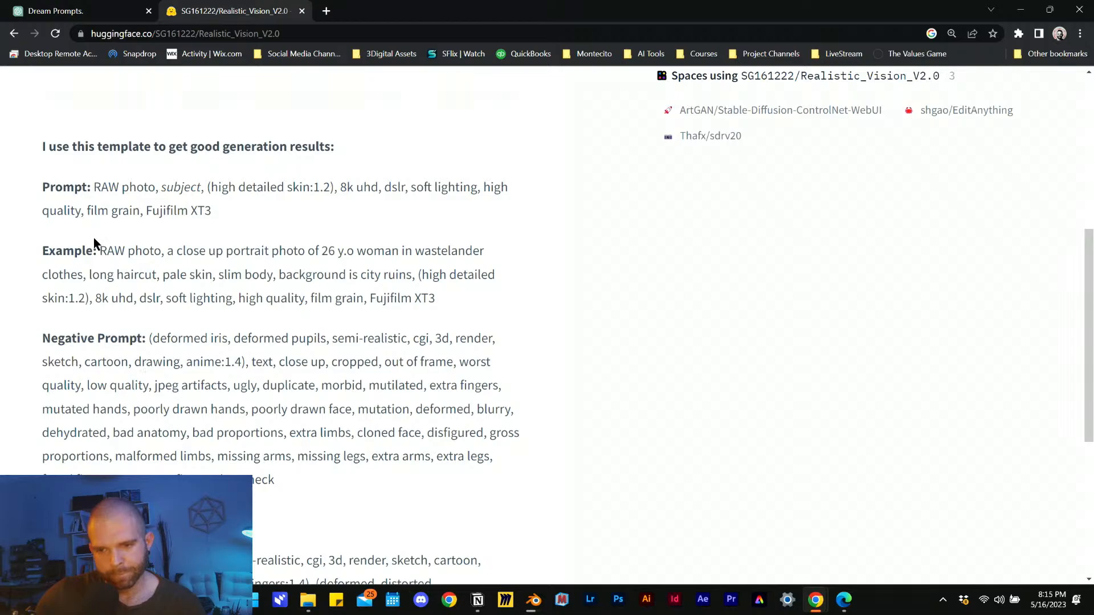
- Highlight the useful parts of the recommended prompt template, from "8k uhd" to "Fujifilm XT3" and "RAW photo"
drag(101, 251, 179, 275)
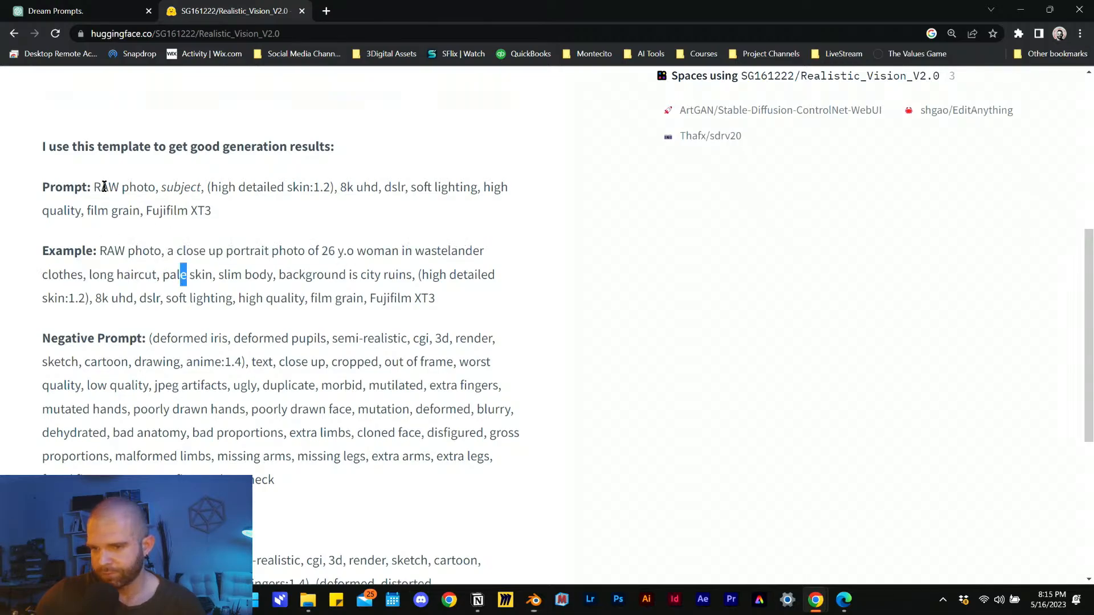
drag(340, 187, 364, 214)
click(364, 214)
drag(93, 186, 153, 189)
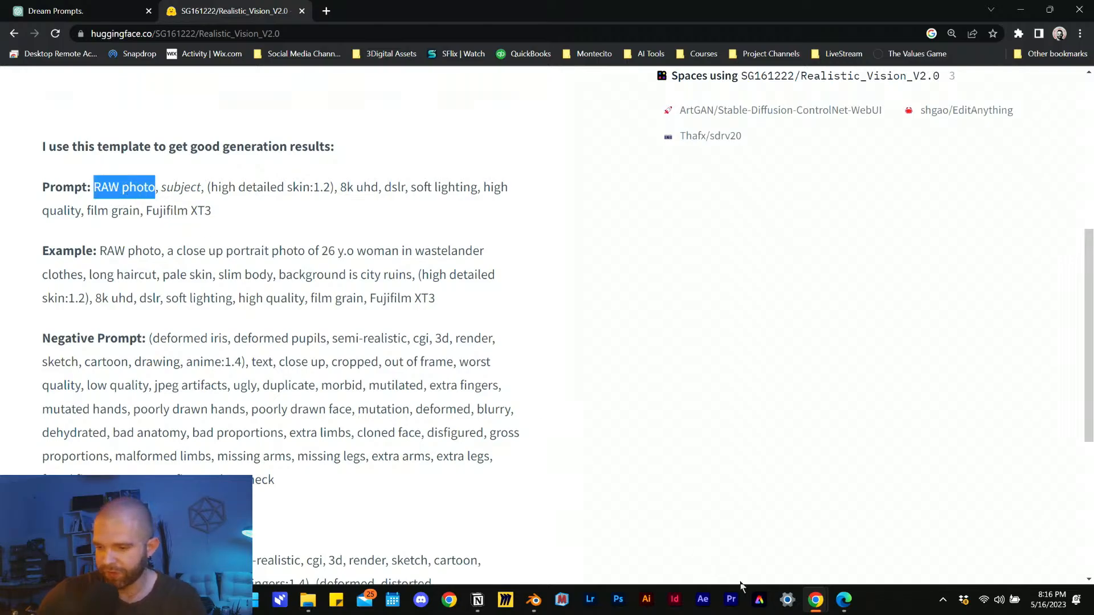
- Switch to the Blender render window, inspect the Realistic Vision render of the two cars and close it
mouse_move(533, 600)
click(594, 536)
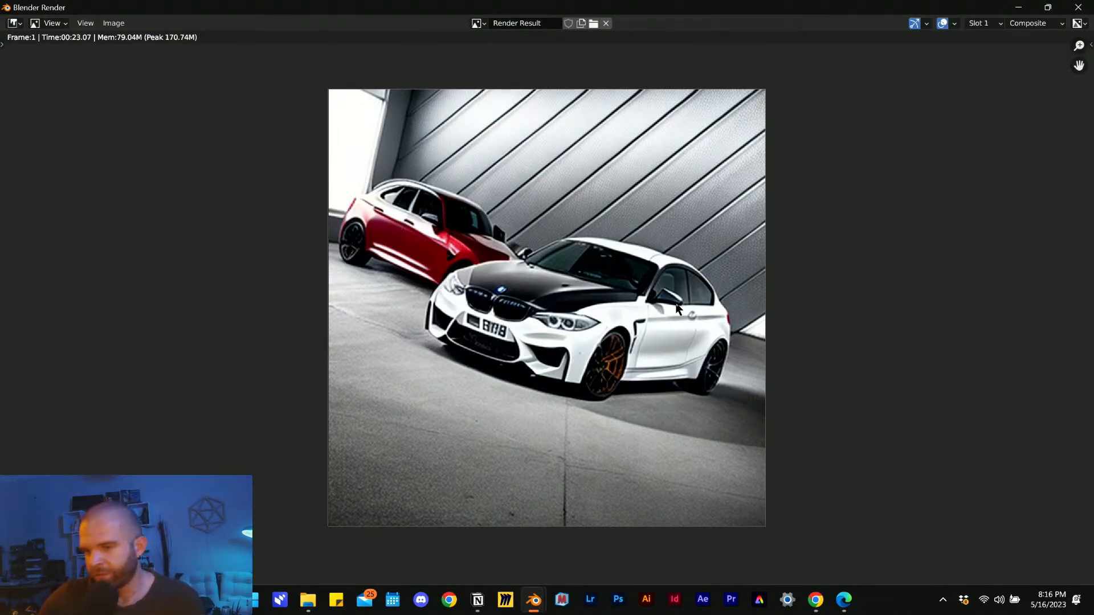
click(1078, 8)
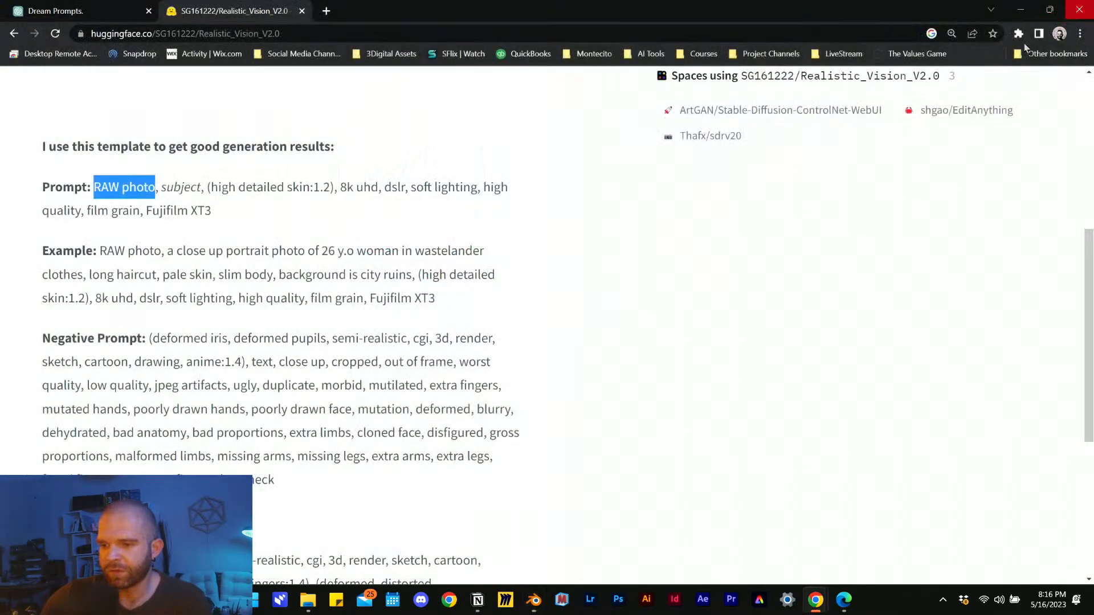
- Switch to Blender and hide the rear car object 1M in the viewport
click(533, 599)
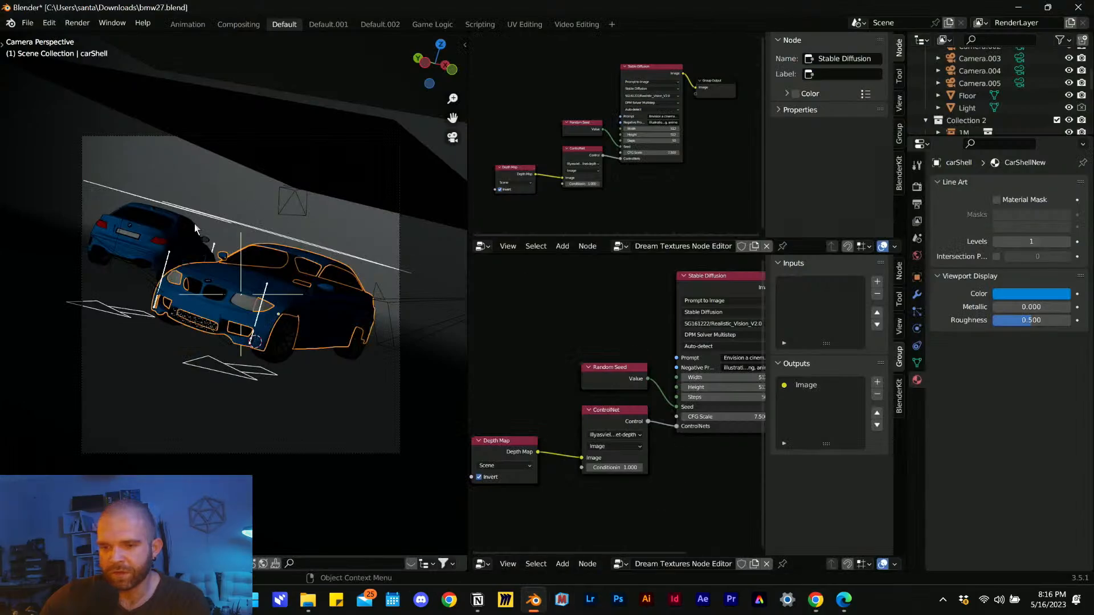
click(174, 232)
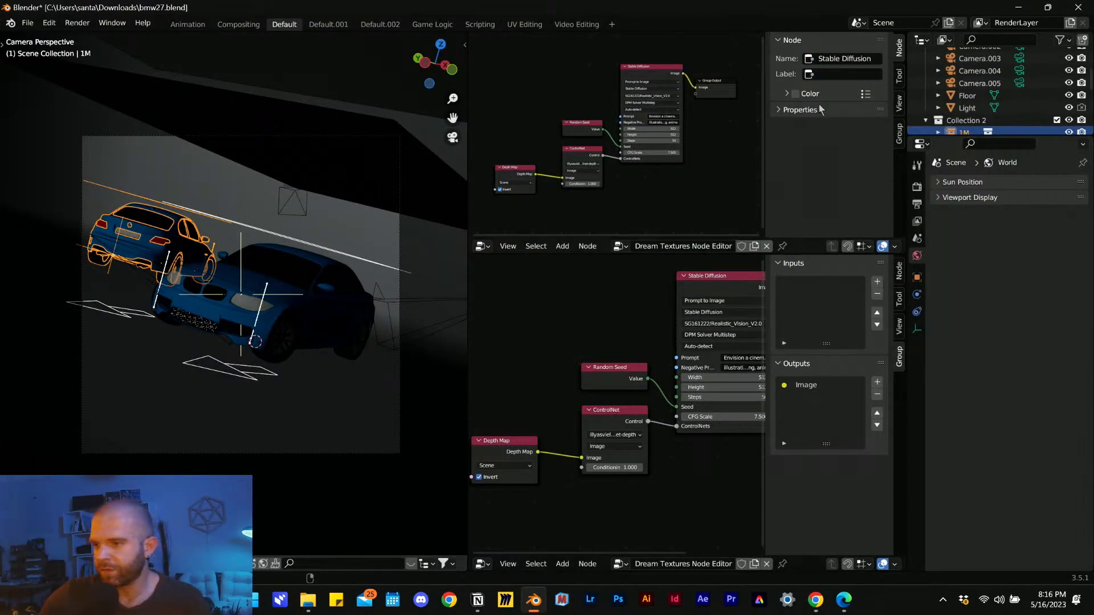
scroll(1026, 86, down, 2)
click(1069, 81)
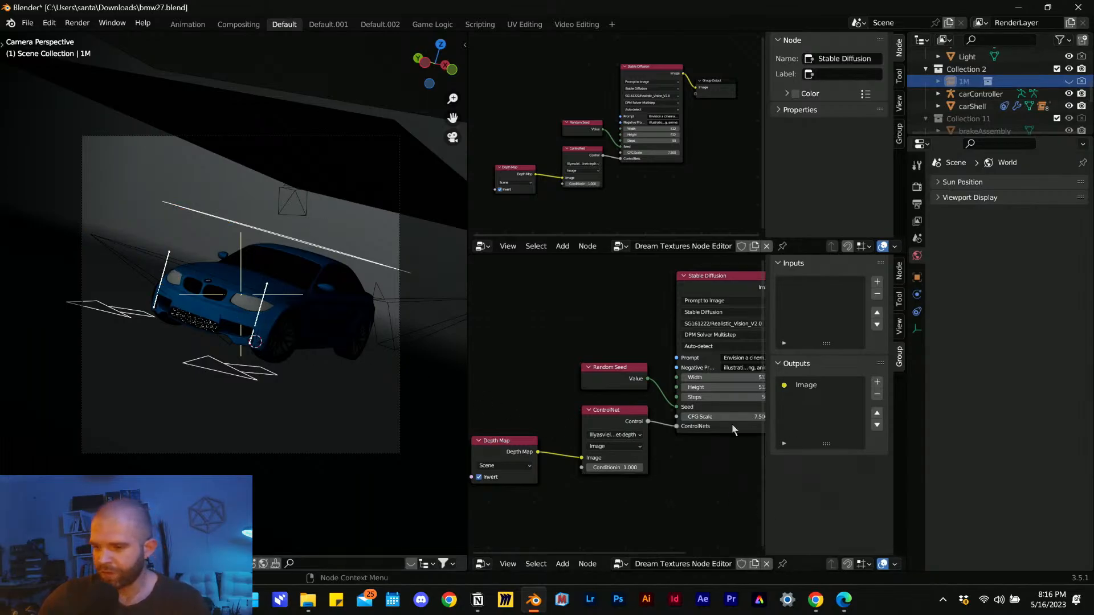
- Add "RAW photo, " at the beginning of the Stable Diffusion node's prompt
click(735, 358)
key(ctrl+a)
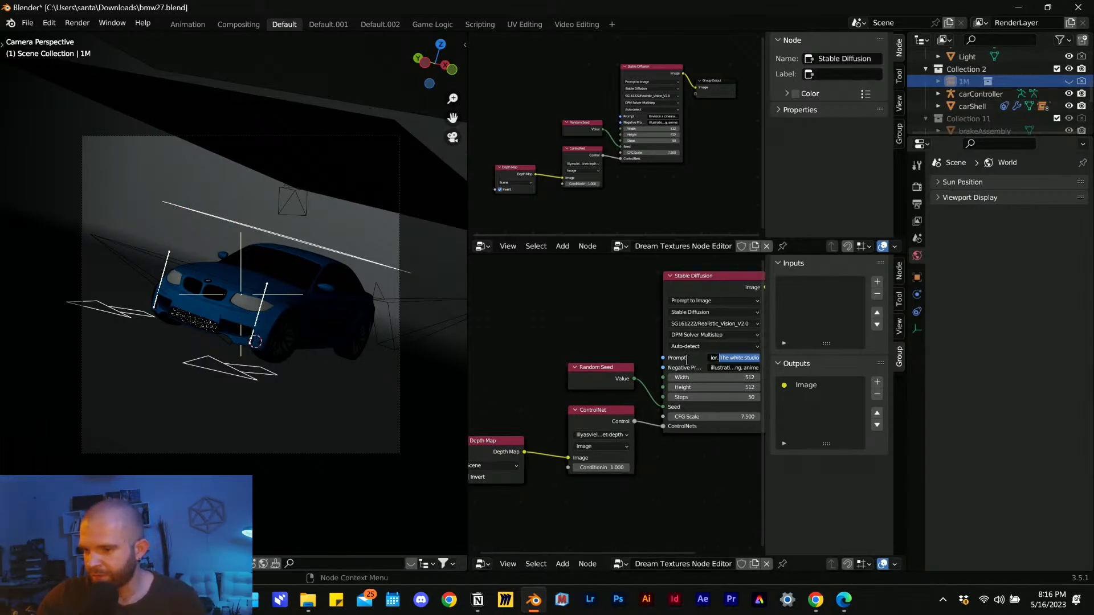
key(Home)
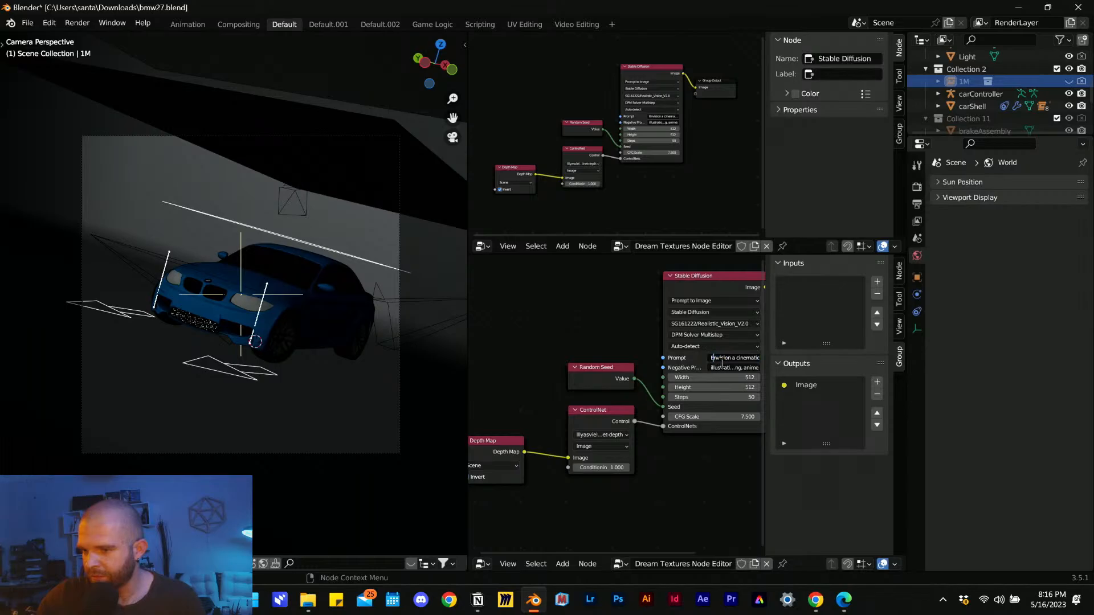
text(RAW photo )
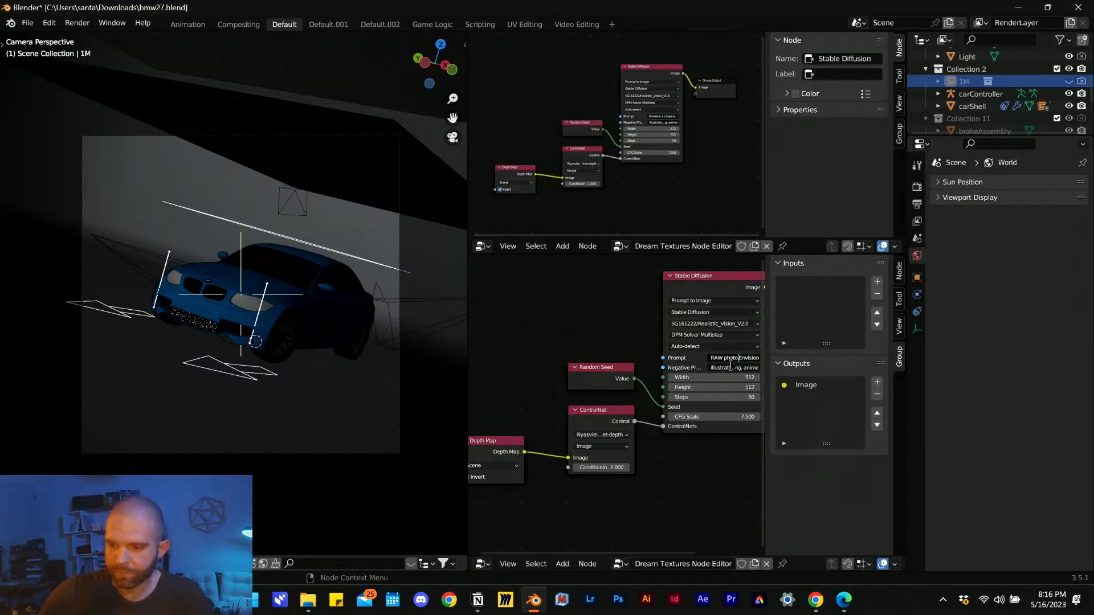
text(,)
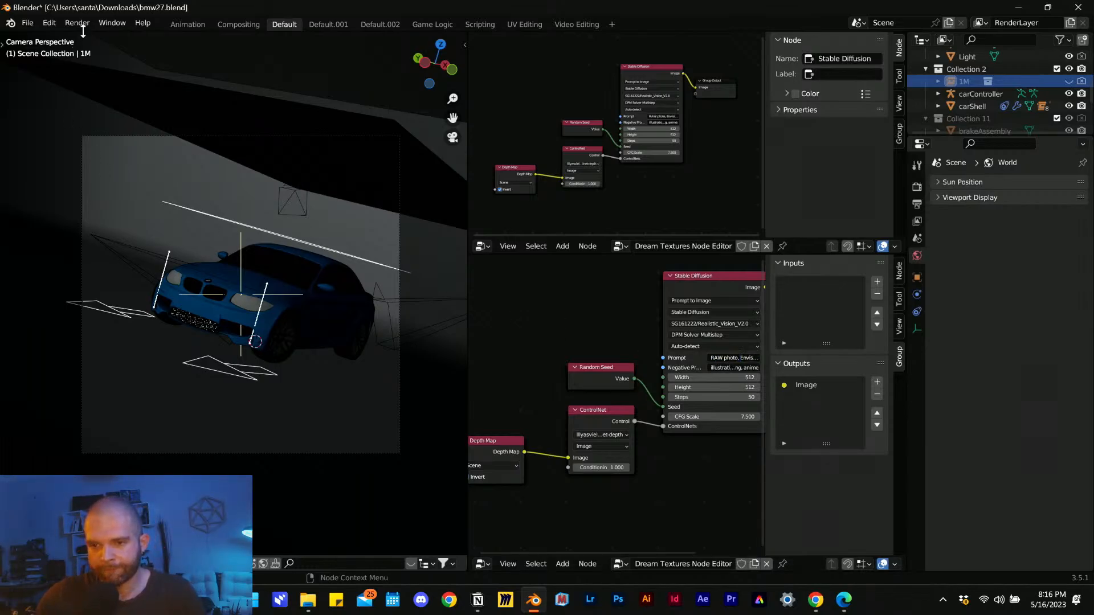
- Render the single-car image and snap the render window side by side with the main Blender window
click(77, 22)
click(94, 36)
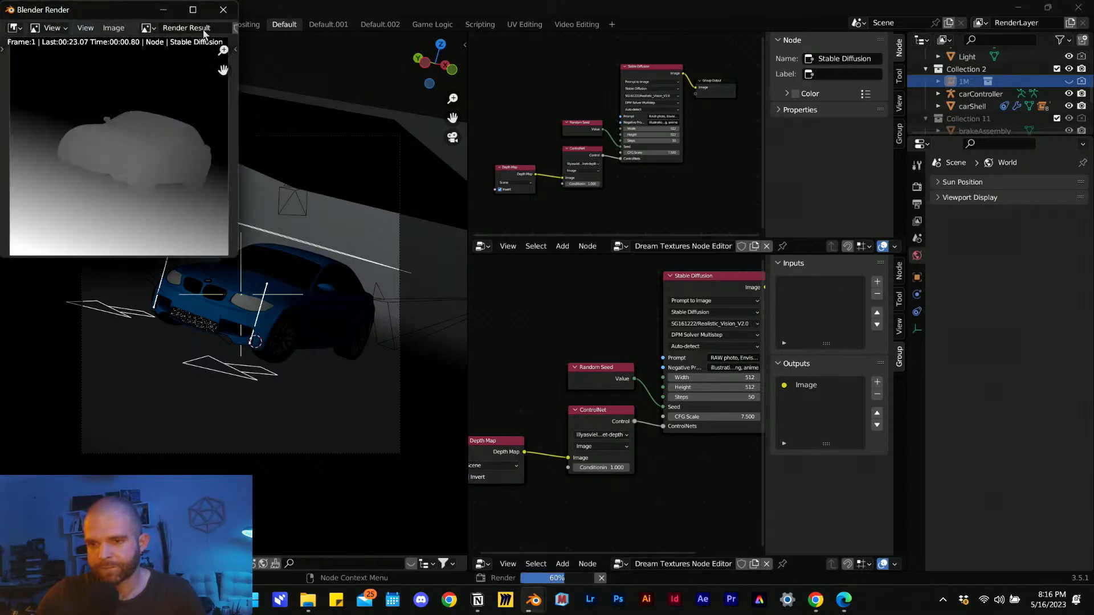
click(193, 9)
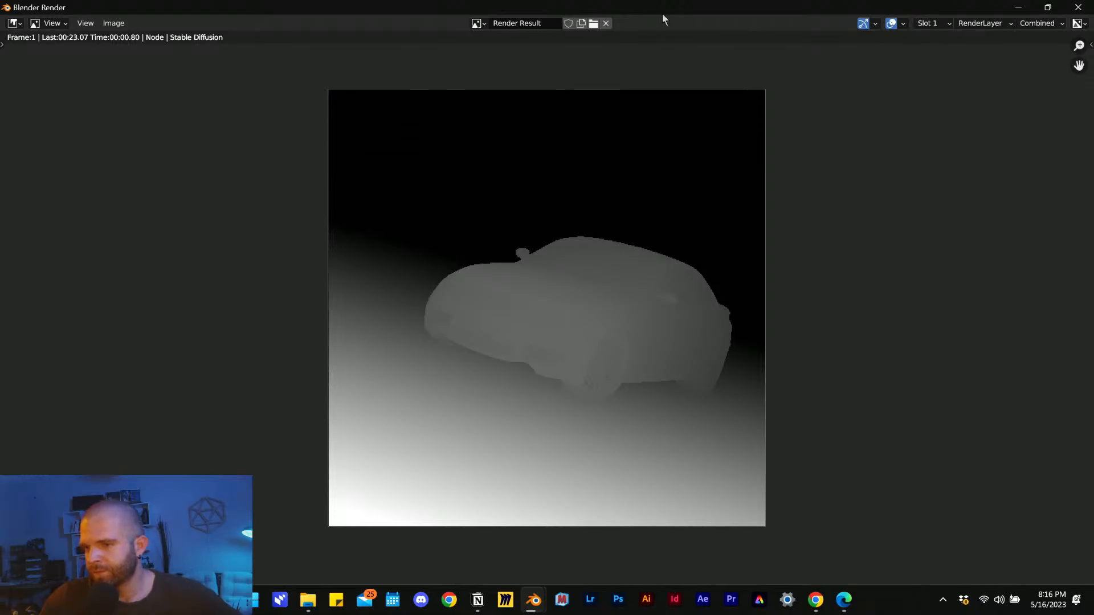
drag(662, 14, 3, 218)
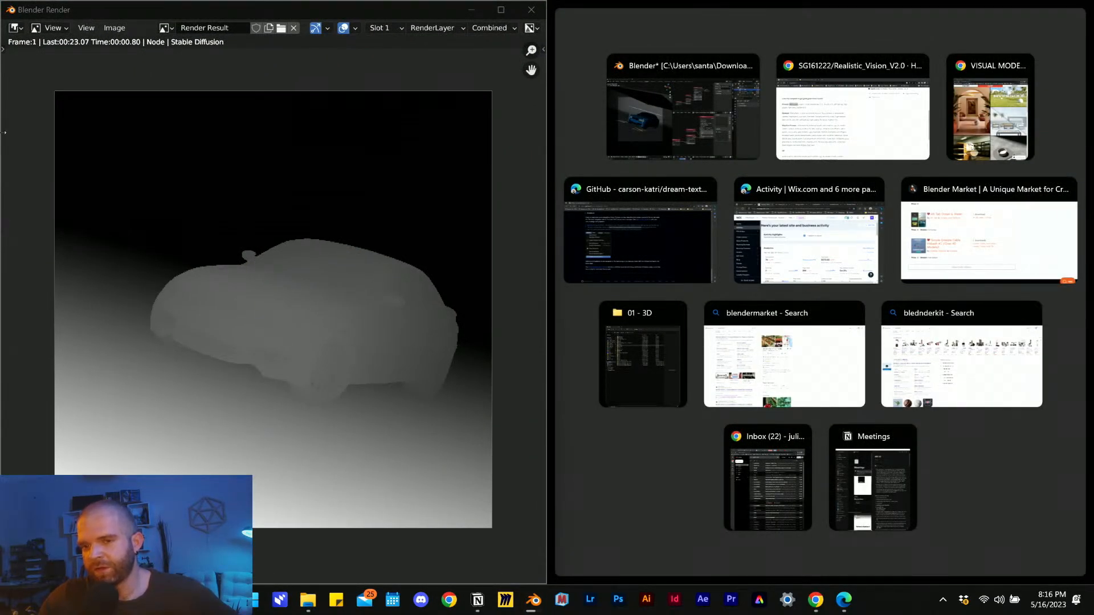
click(683, 113)
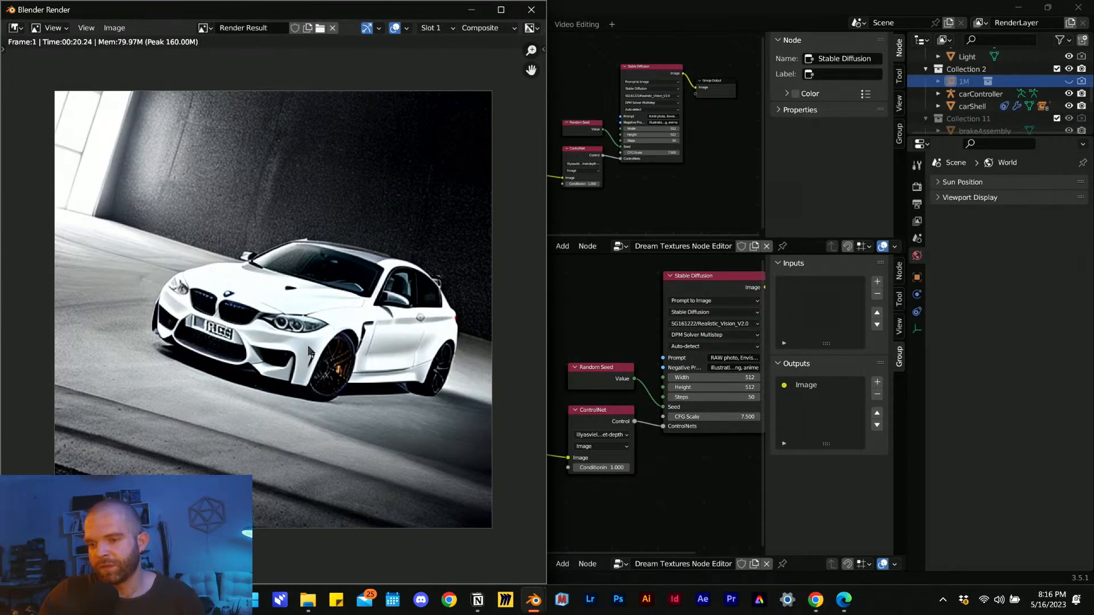
- Compare the rendered car's front details with the 3D model in a smaller floating render window, and close the render
scroll(282, 351, up, 1)
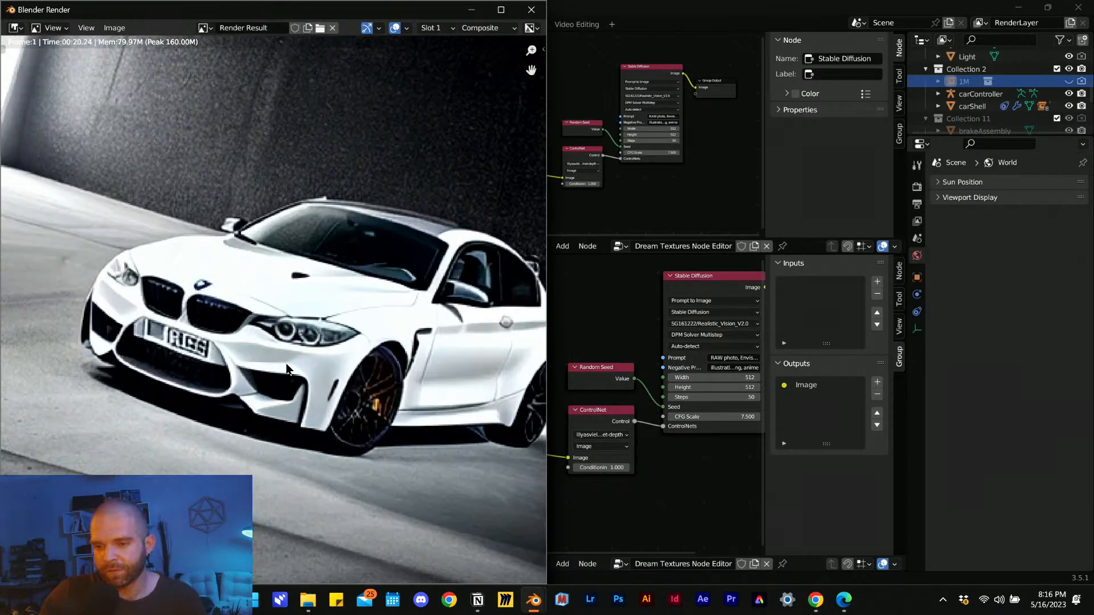
drag(279, 9, 551, 147)
drag(668, 392, 894, 488)
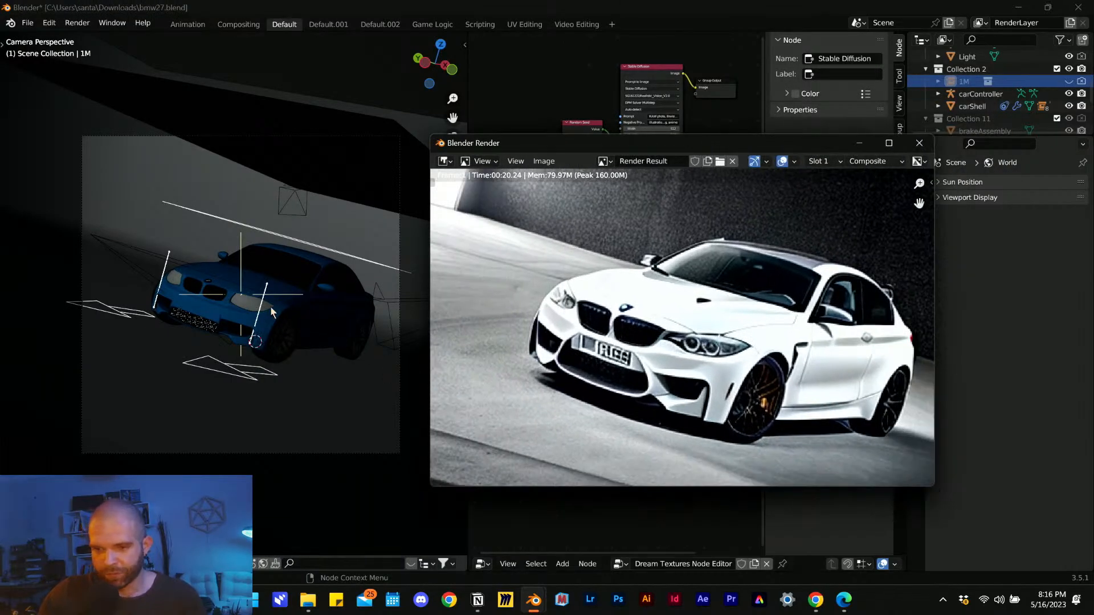
scroll(270, 306, up, 5)
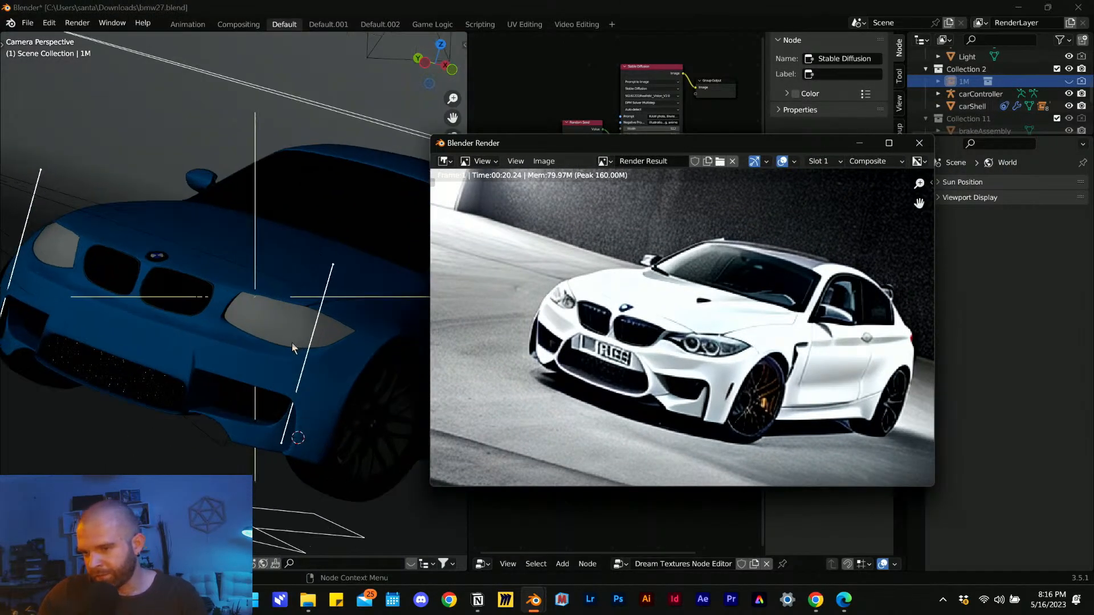
scroll(260, 352, down, 2)
middle_drag(262, 355, 248, 350)
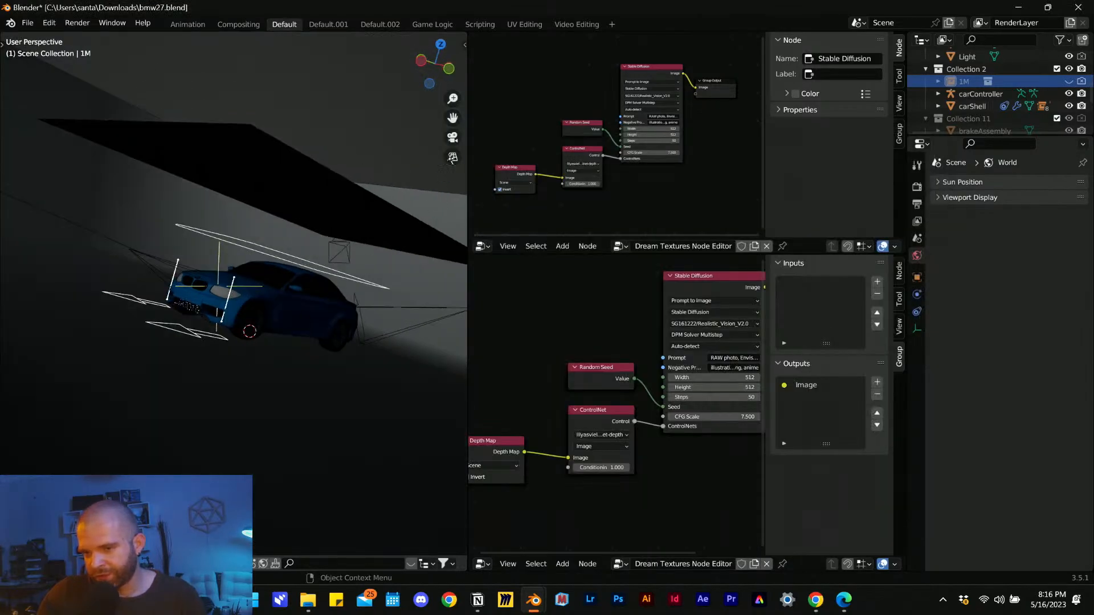
key(KP_0)
mouse_move(534, 599)
click(617, 541)
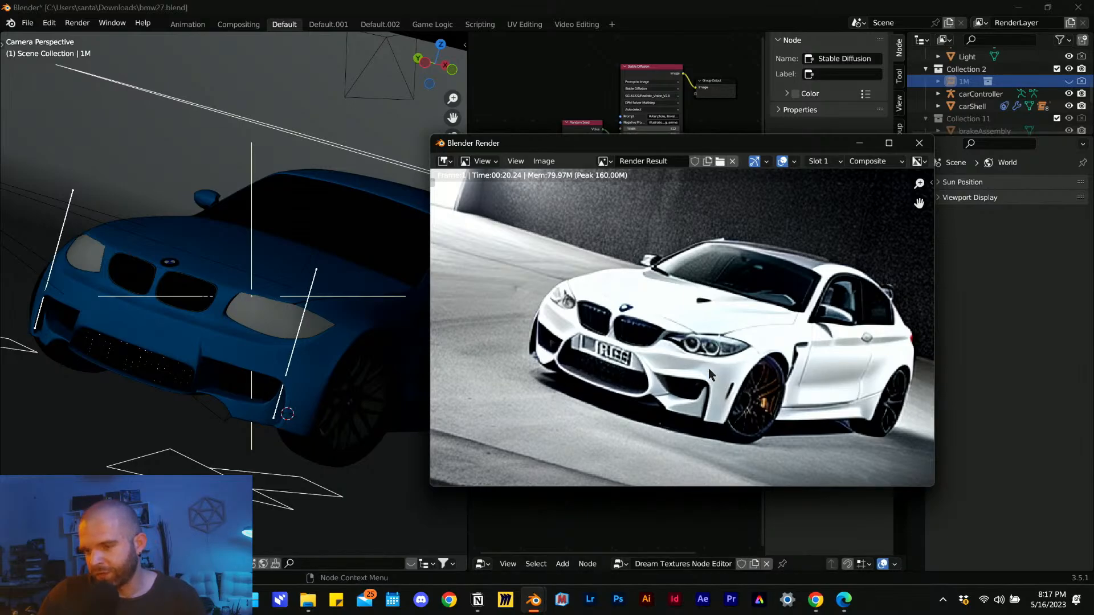
scroll(684, 286, down, 4)
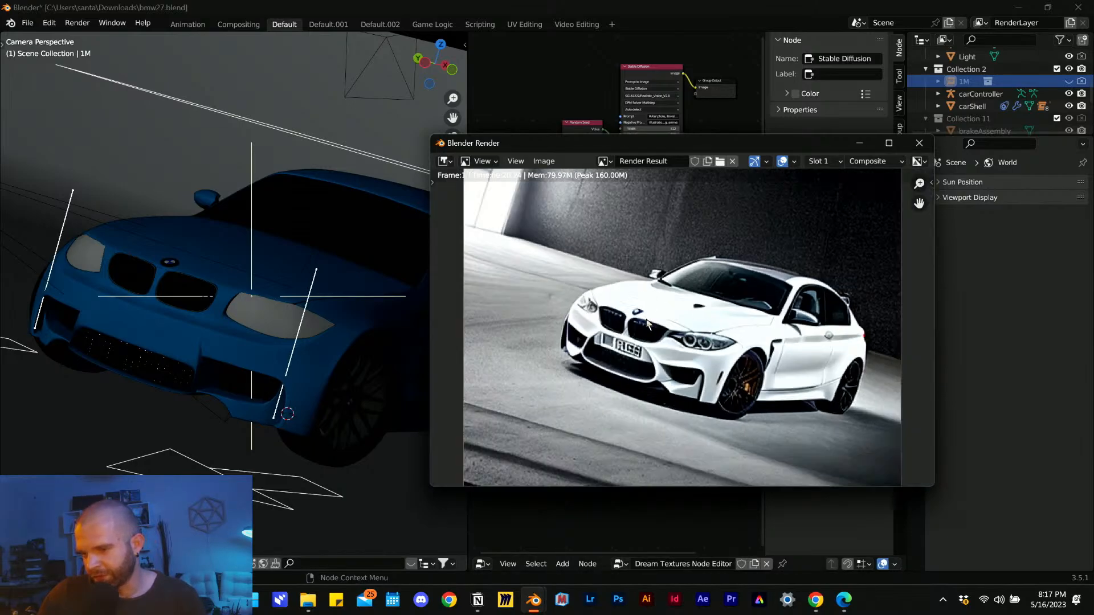
click(919, 143)
- Show the selected camera in top view and turn the upper node editor into a 3D Viewport framing the camera view
scroll(280, 268, down, 4)
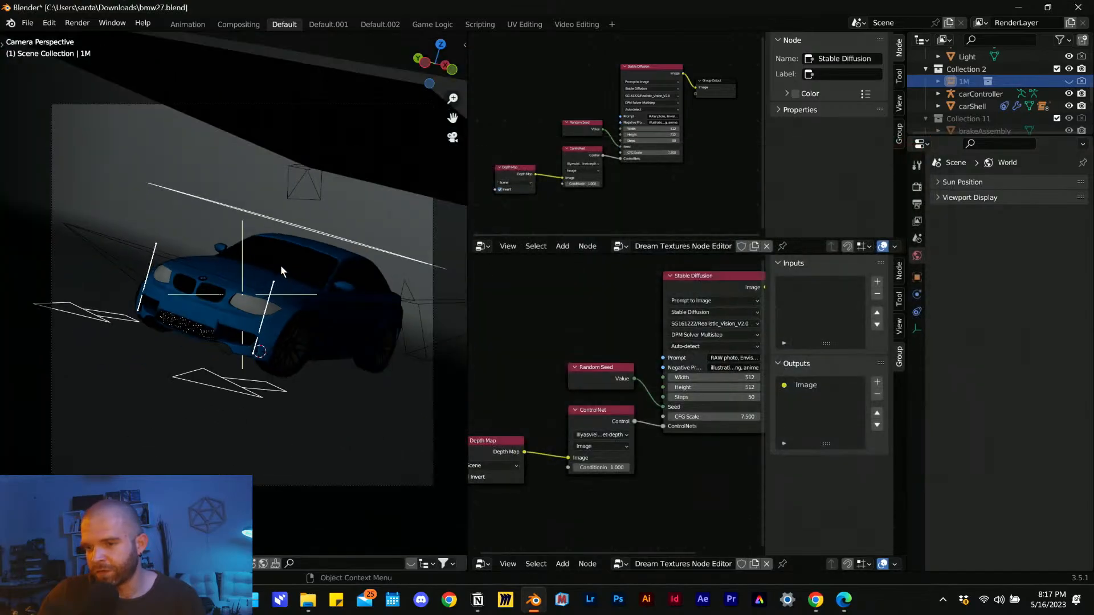
click(258, 105)
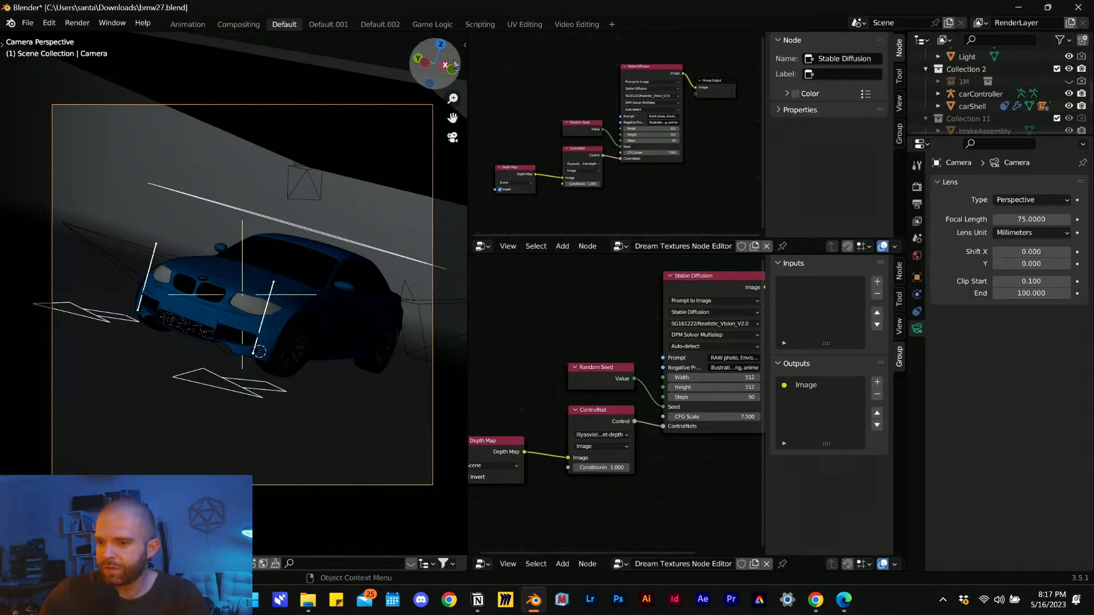
click(439, 44)
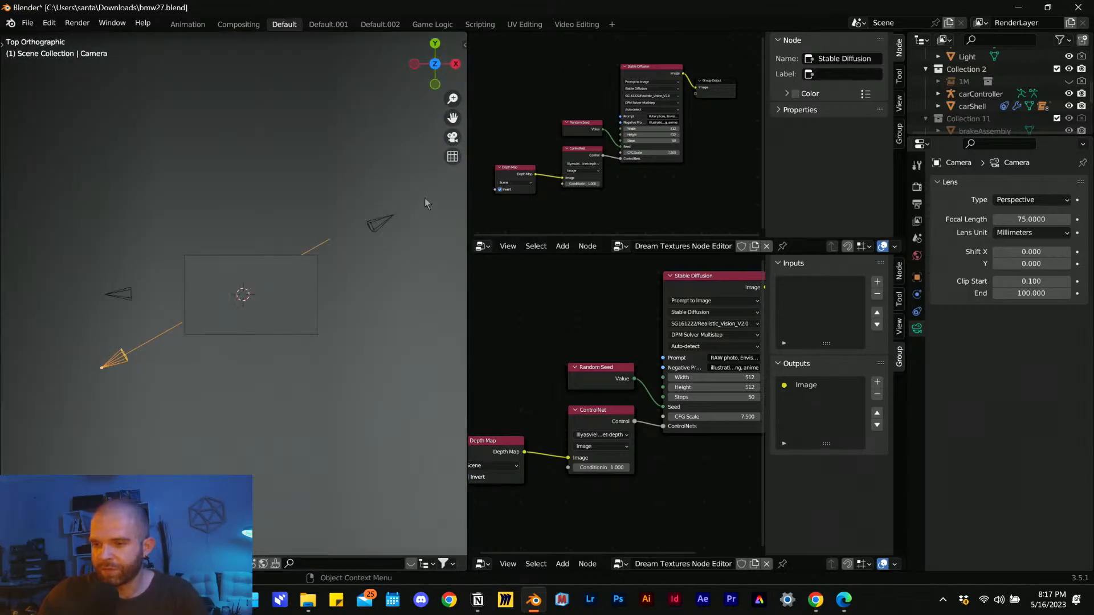
click(482, 246)
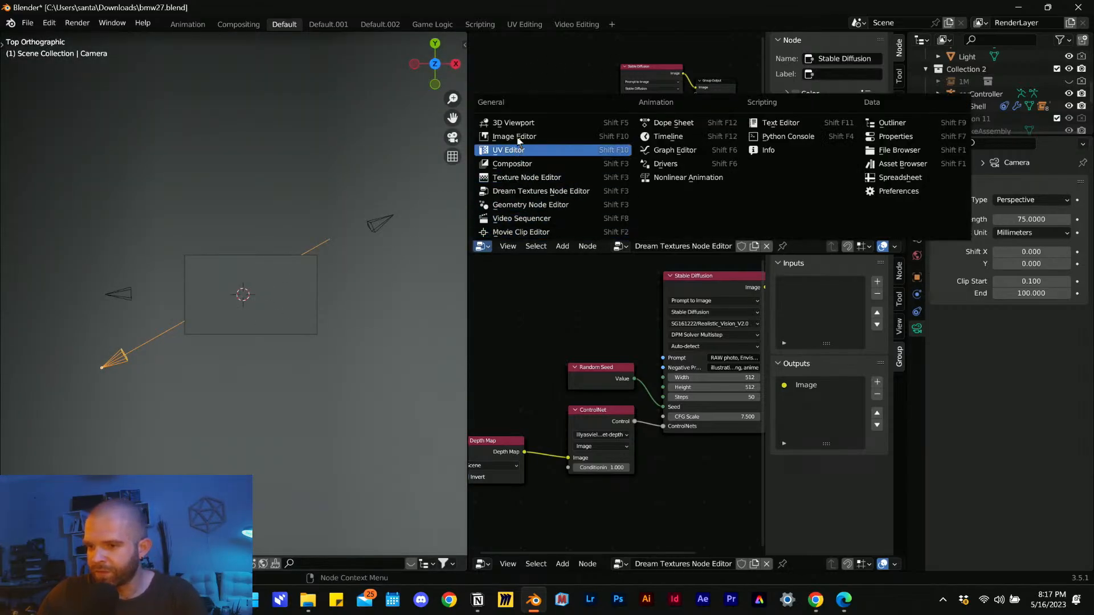
click(513, 122)
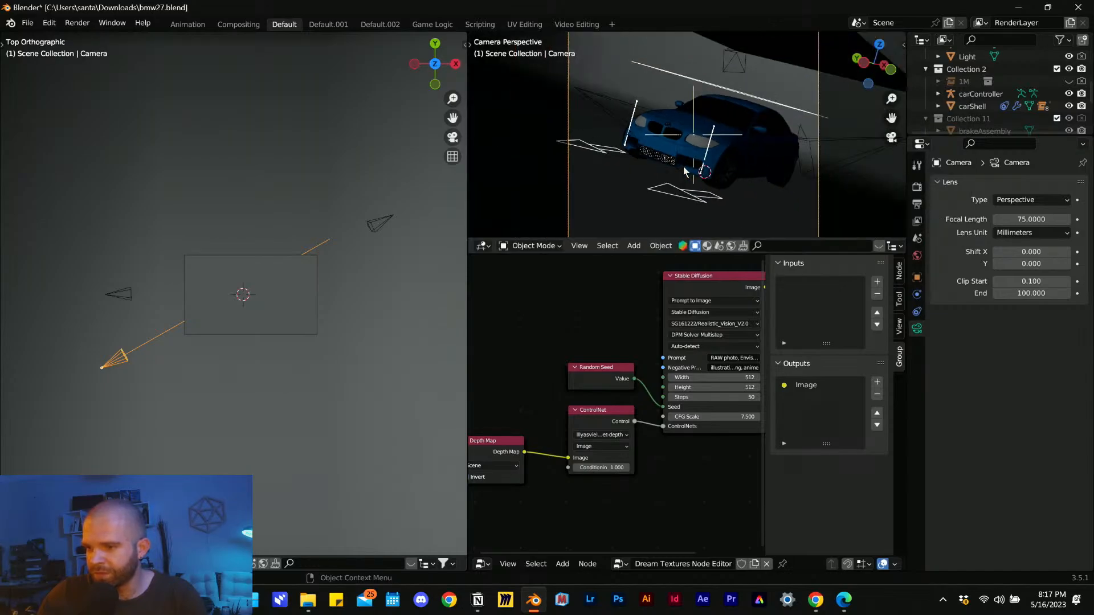
key(Home)
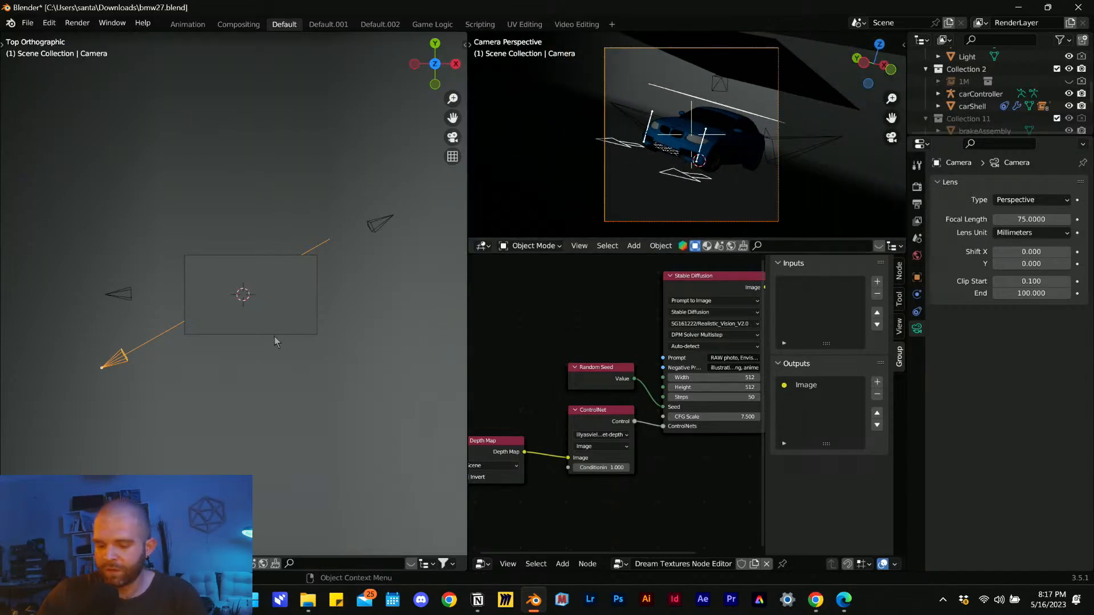
- Move the camera to about X 0.33, Y -10.86, rotate it to about 0.5° in Z facing the car's side, and open its object properties
key(g)
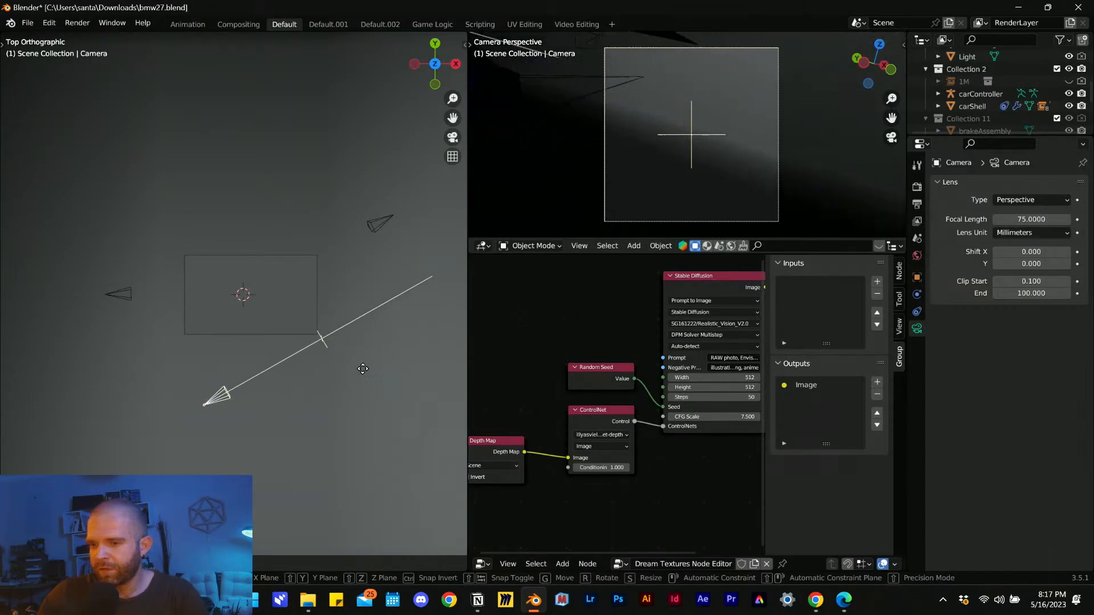
key(r)
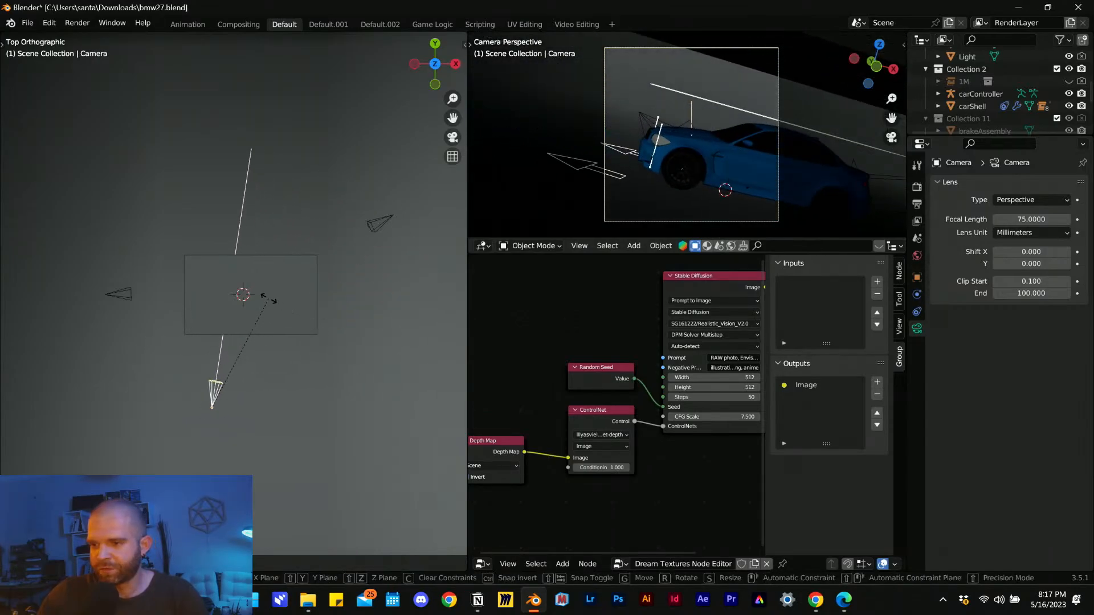
click(260, 304)
key(g)
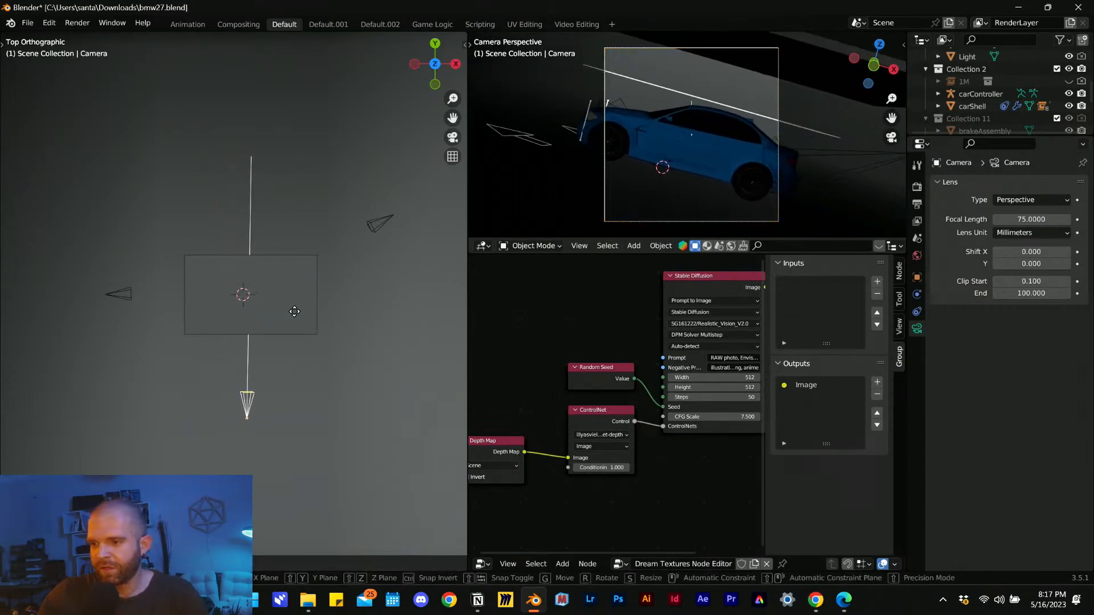
click(294, 311)
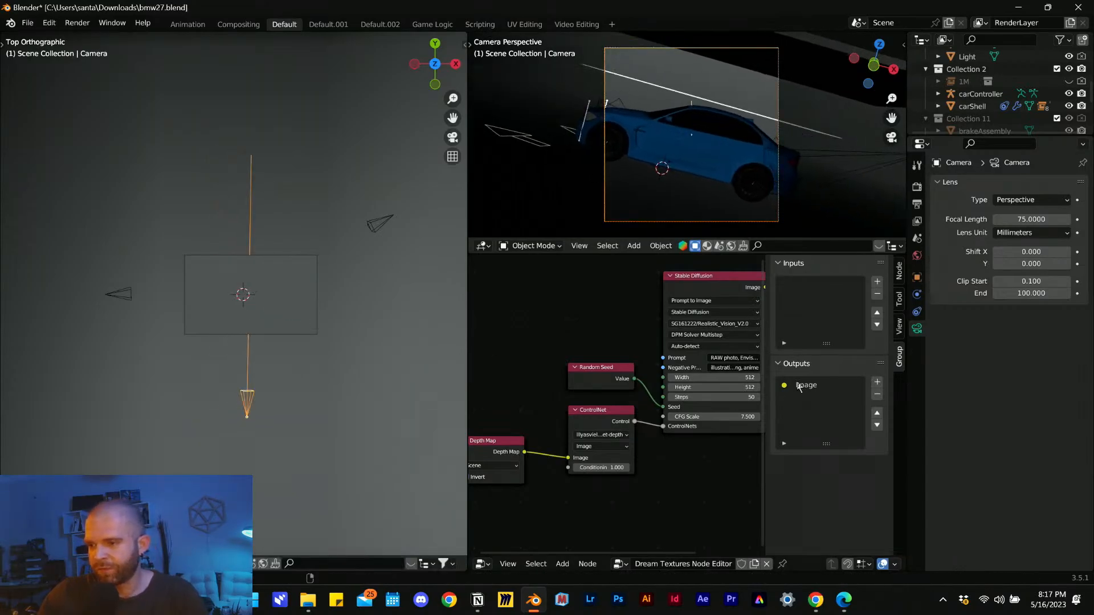
click(917, 278)
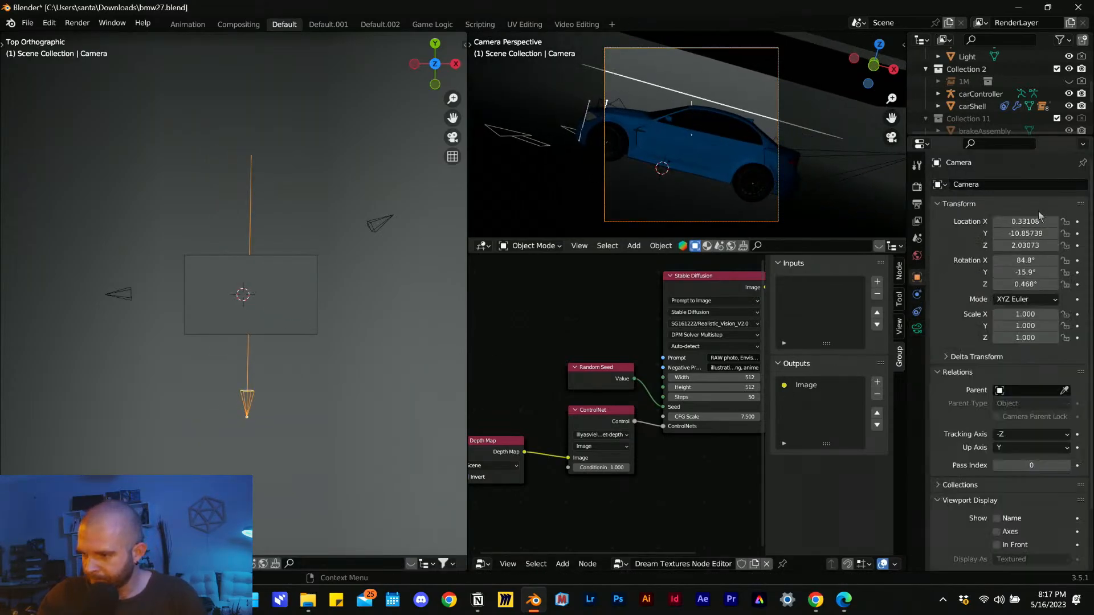
- Set the camera's rotation to 90° on X and 0° on Y and Z
double_click(1025, 272)
text(0)
key(Return)
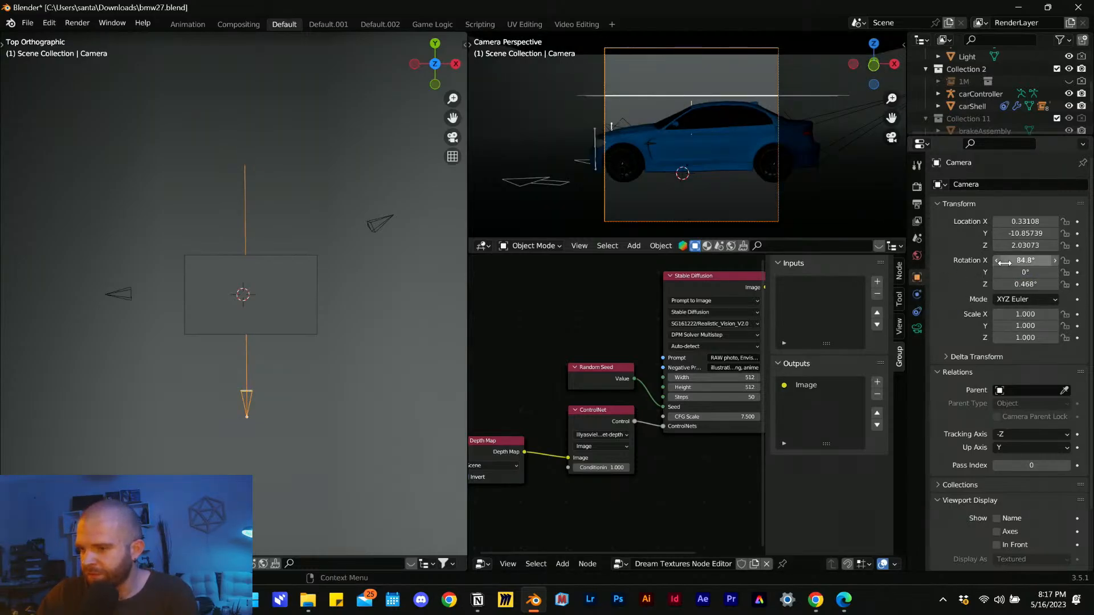
double_click(1017, 260)
text(0)
key(Return)
double_click(1018, 260)
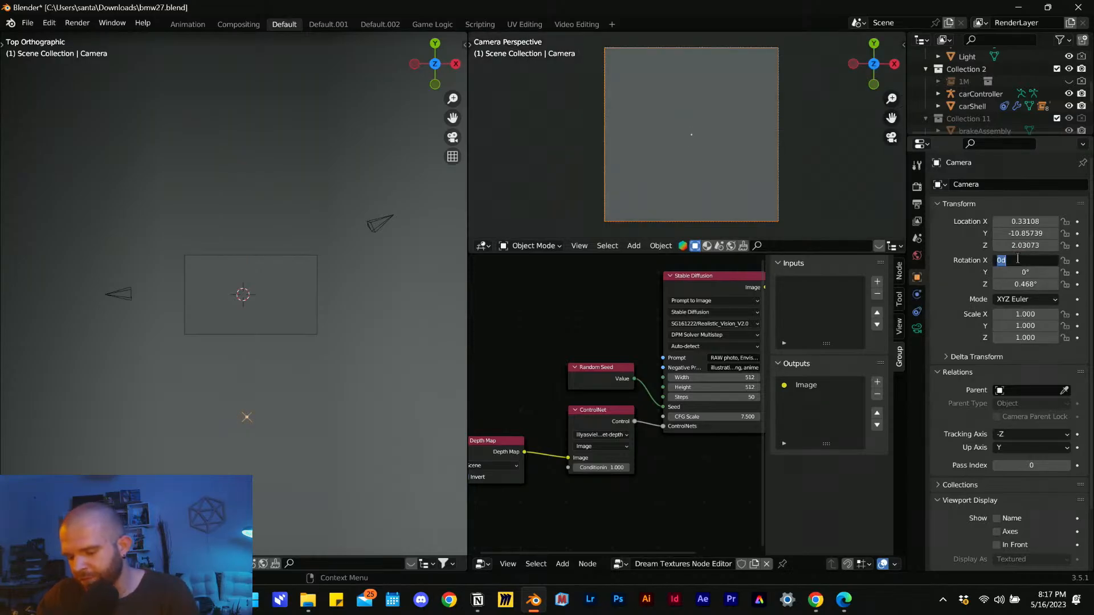
text(90)
key(Return)
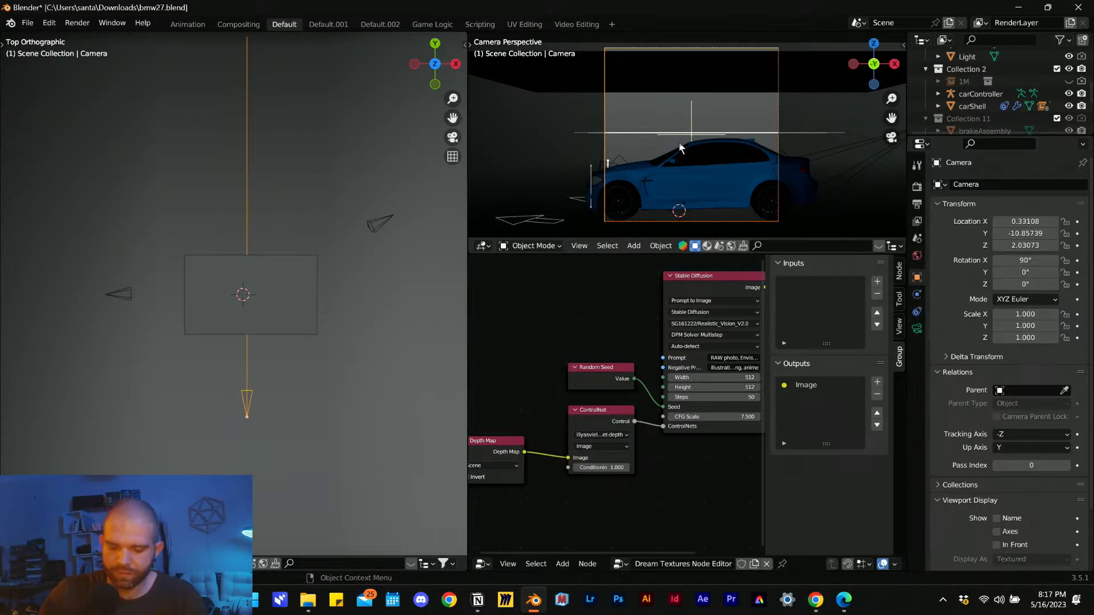
- Move the camera past the car's rear to about X 5.94, Z 1.20, and save the file
key(g)
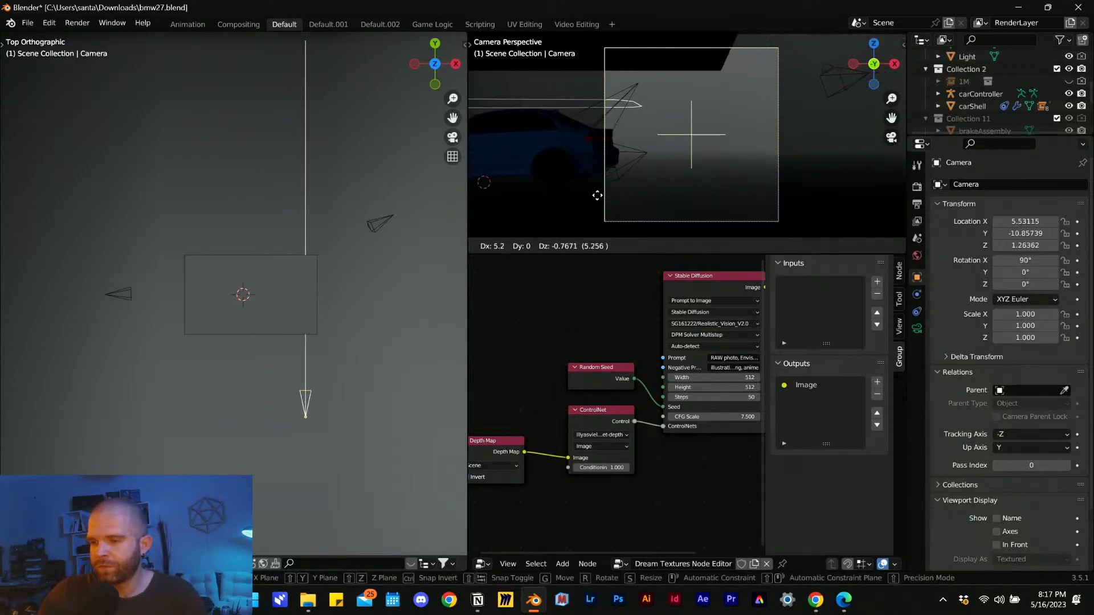
click(622, 203)
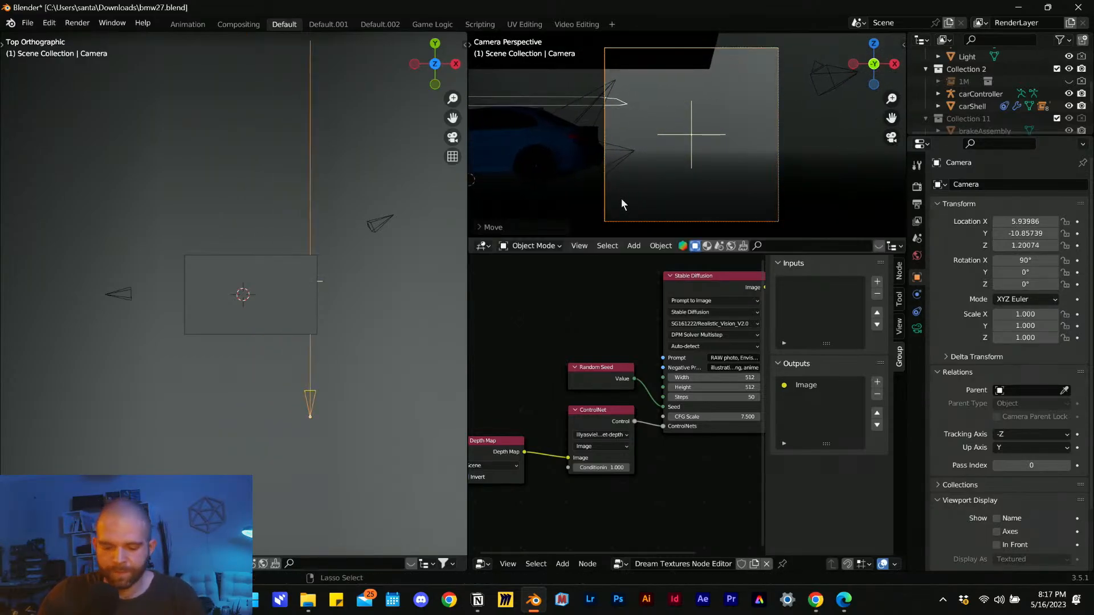
key(ctrl+s)
scroll(652, 406, up, 3)
middle_drag(649, 453, 637, 412)
scroll(624, 433, up, 1)
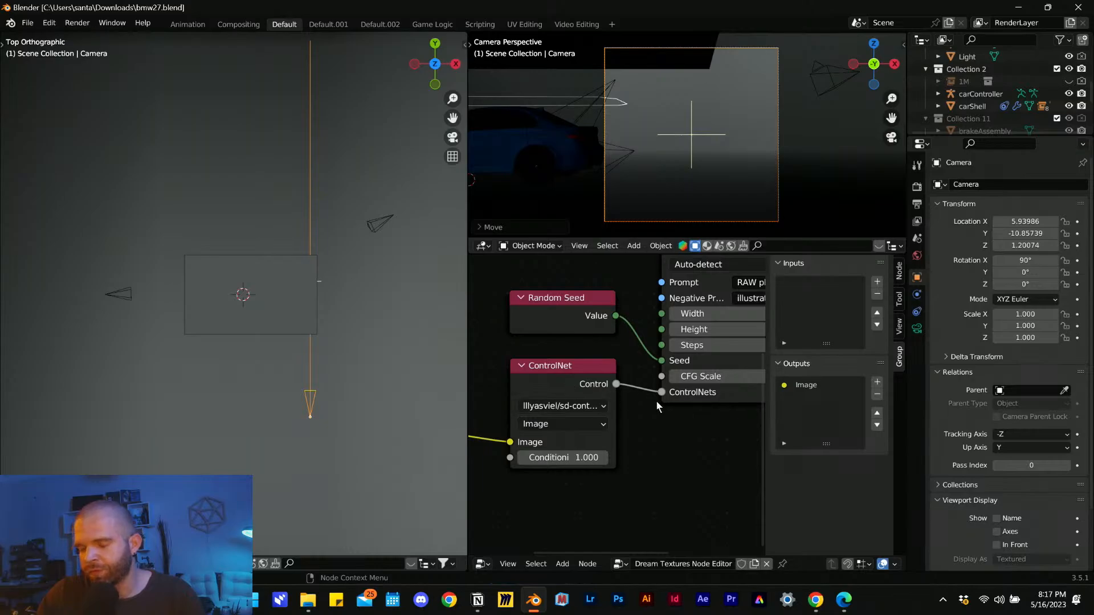
scroll(630, 417, down, 2)
middle_drag(630, 417, 680, 402)
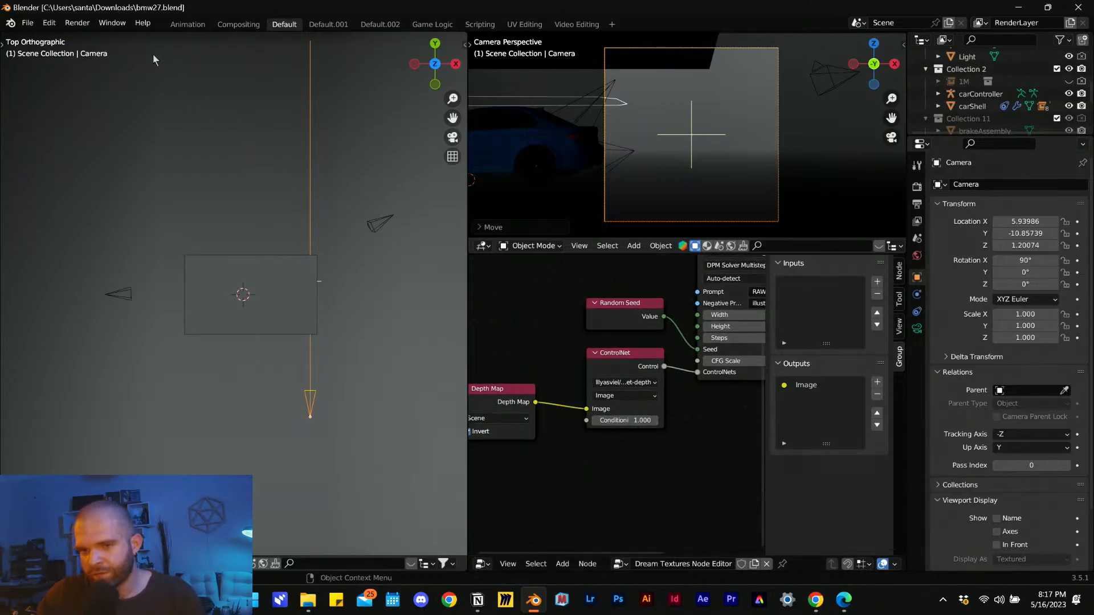
- Find the Dream Textures add-on in the preferences by searching for "dream" and expand its details
click(45, 23)
click(81, 200)
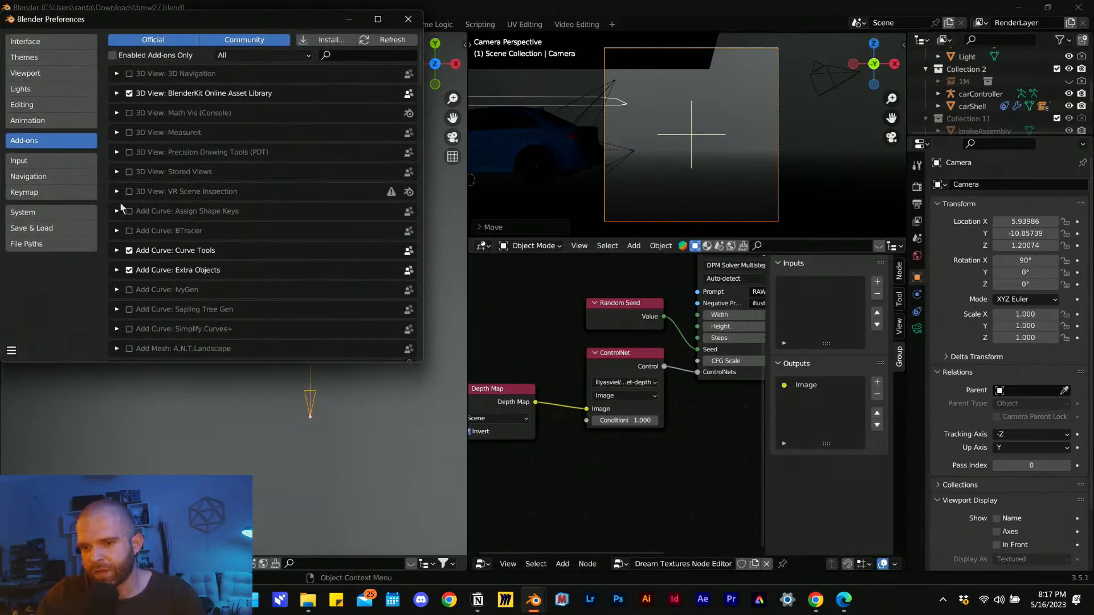
click(344, 55)
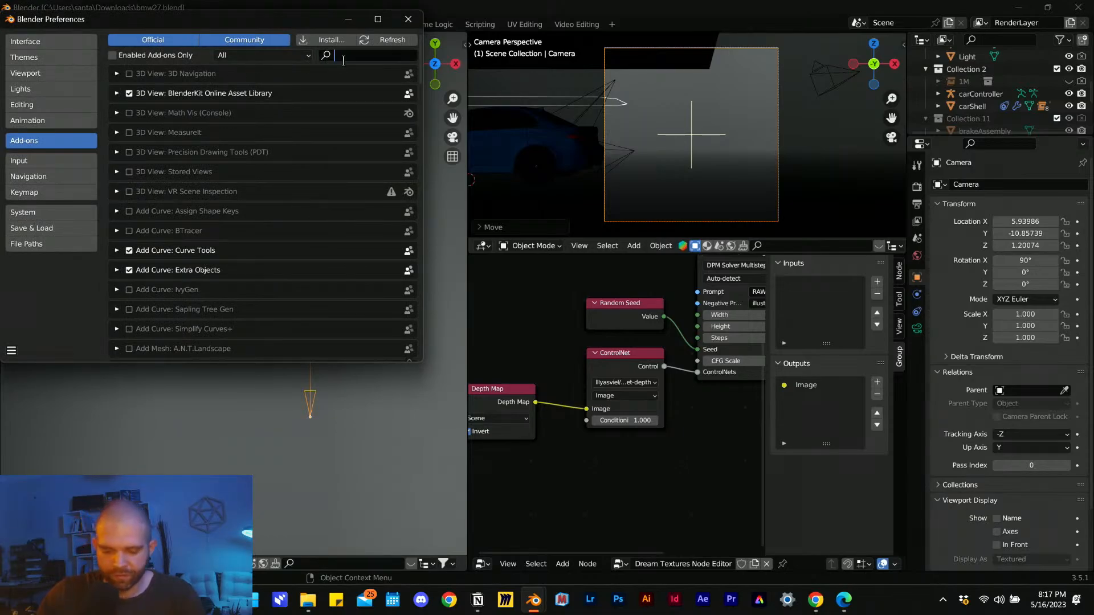
text(dream)
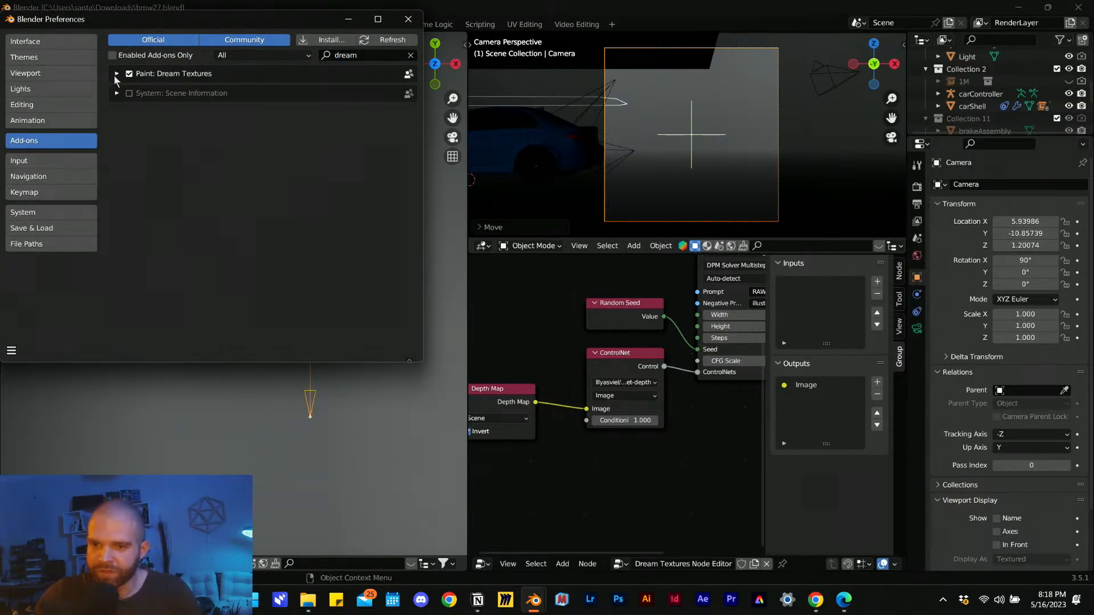
click(116, 74)
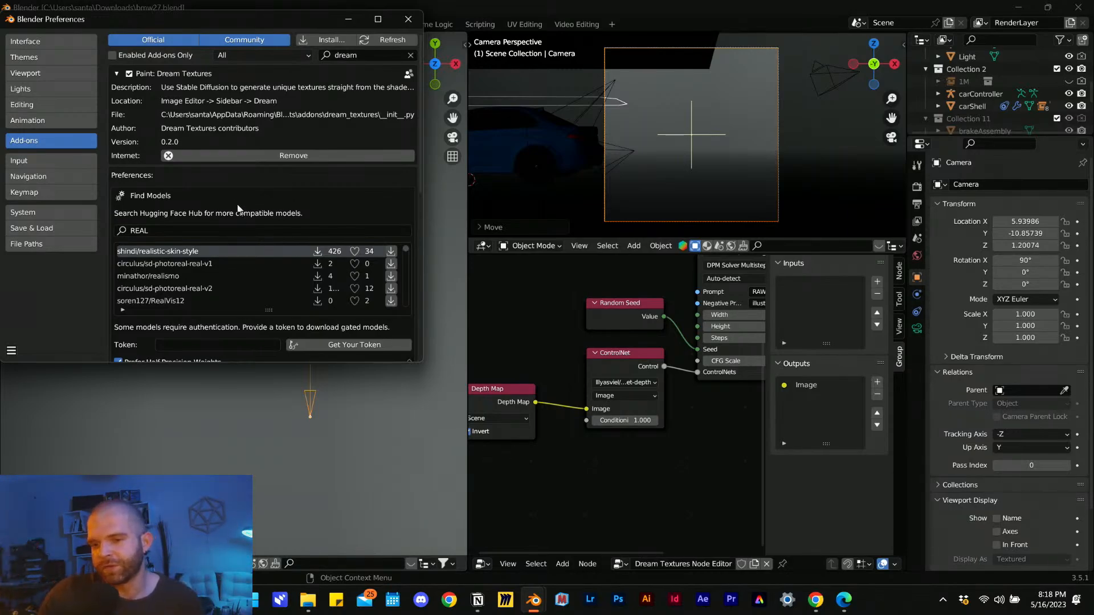
- Search the add-on's Hugging Face model finder for "control net"
click(164, 230)
text(contr)
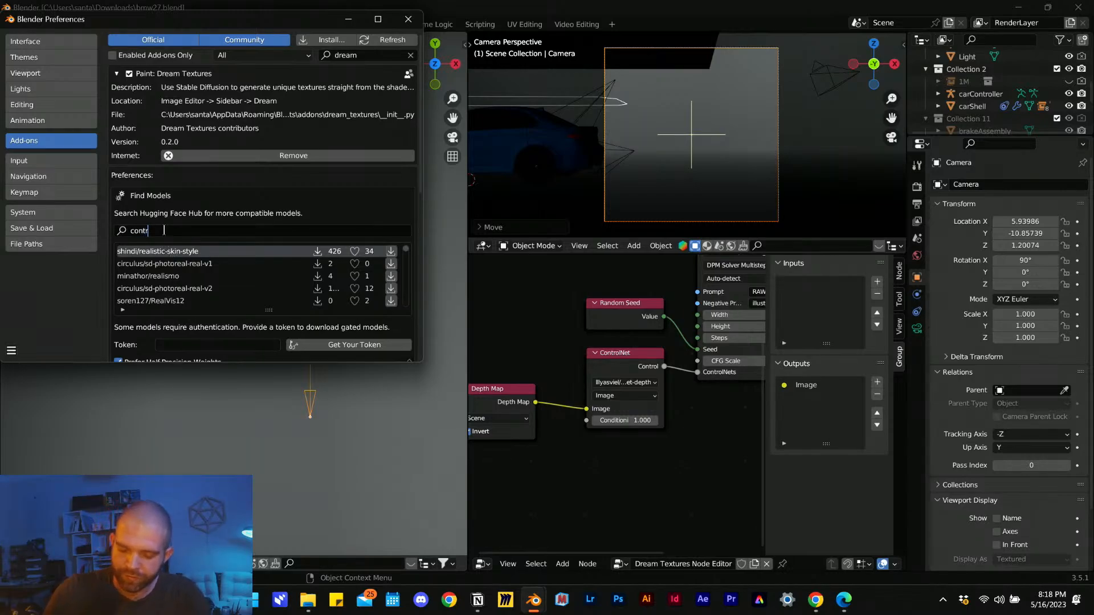
text(ol net)
key(Return)
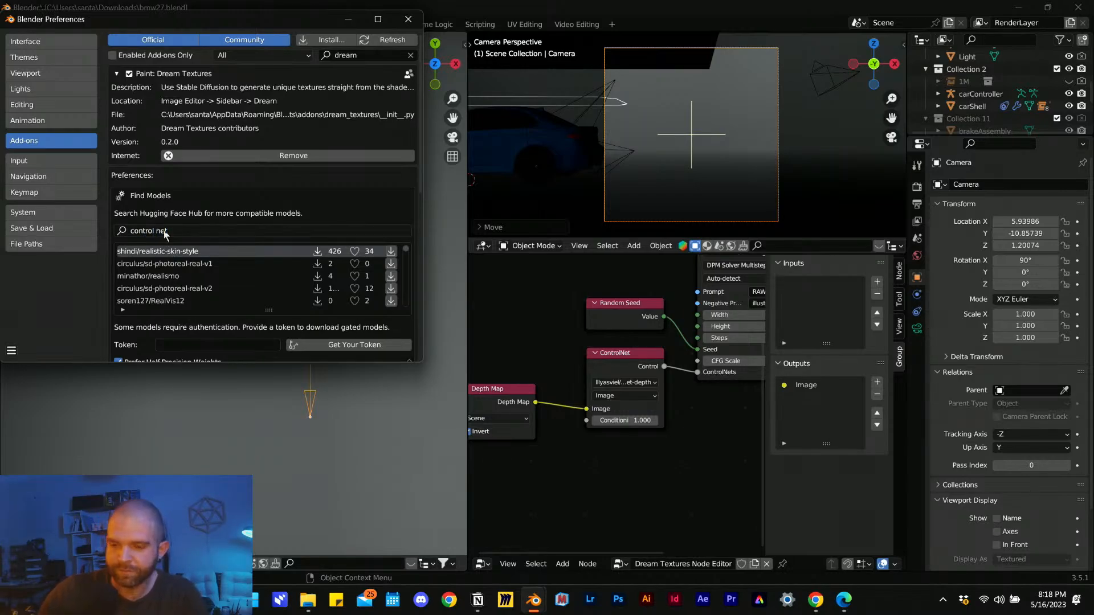
- Look through the list of ControlNet models available for download, and close the preferences
scroll(224, 276, down, 4)
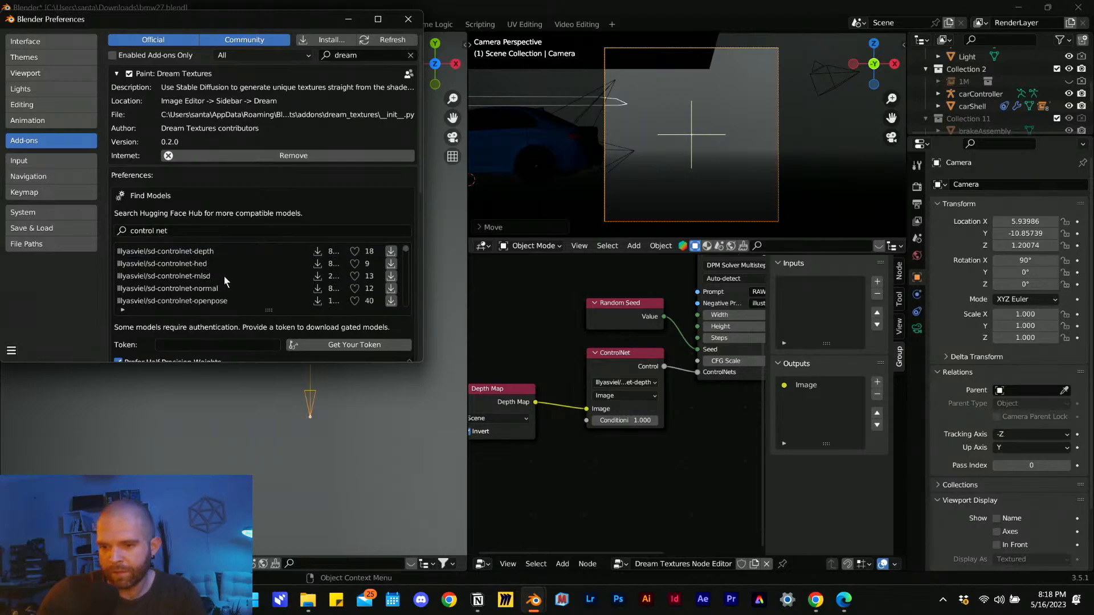
scroll(234, 278, down, 3)
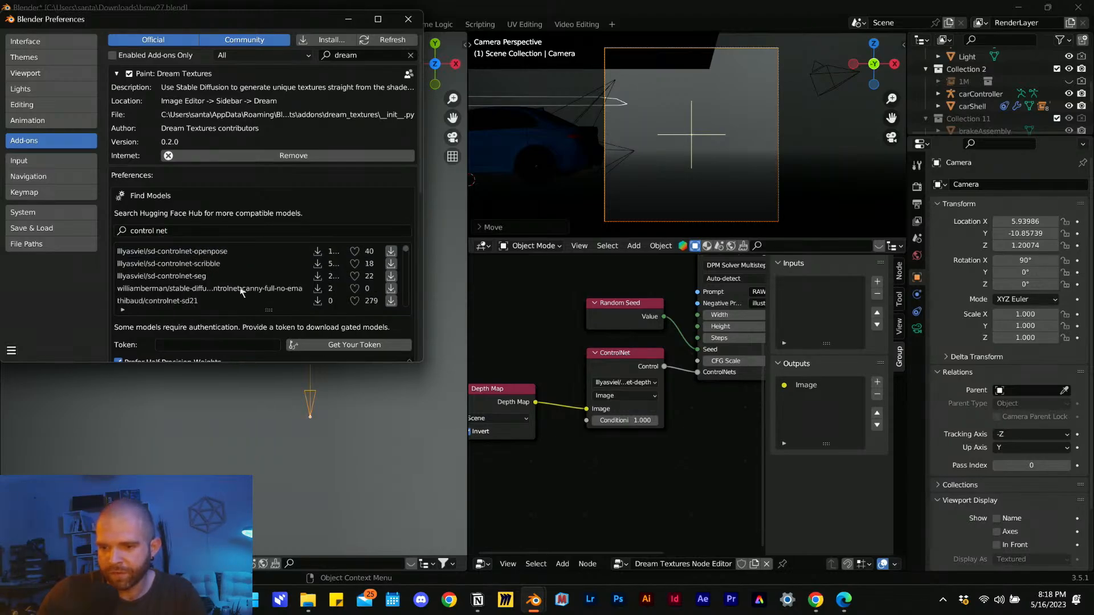
scroll(246, 278, down, 1)
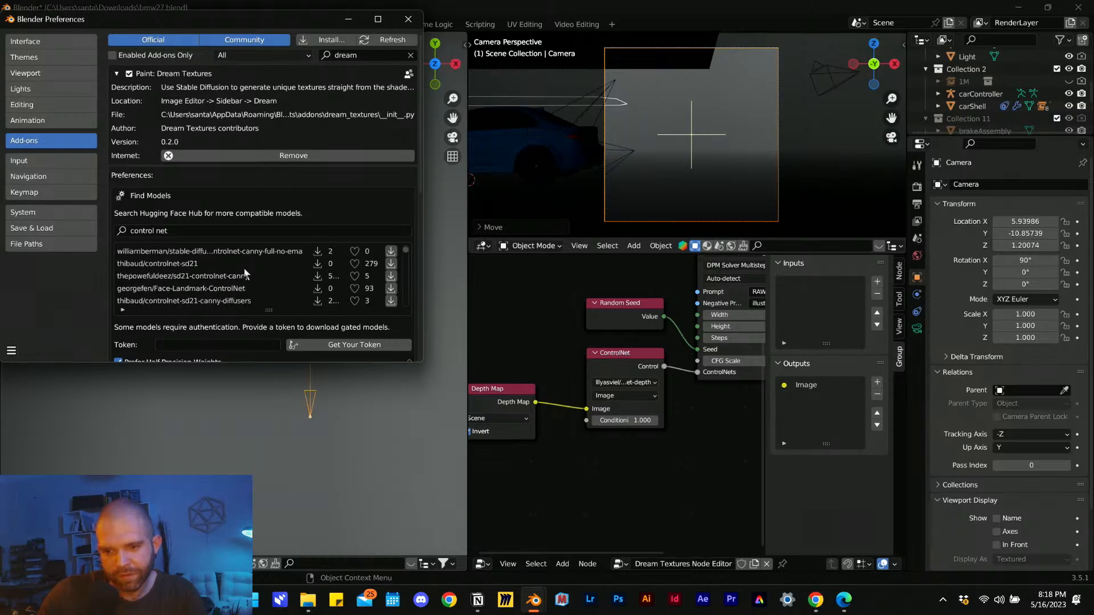
scroll(254, 279, down, 3)
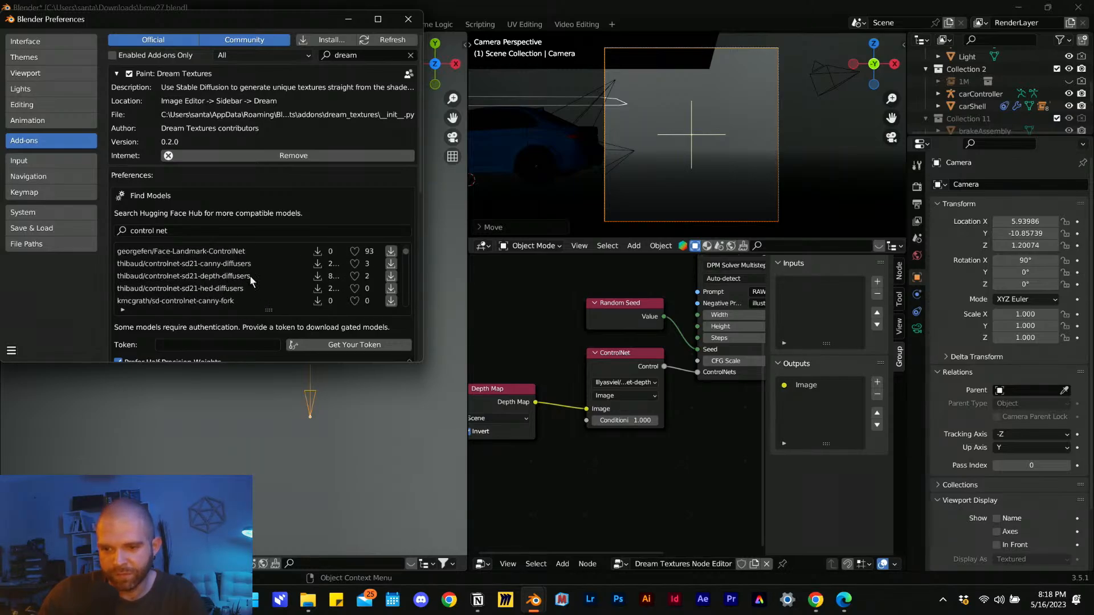
scroll(245, 287, down, 2)
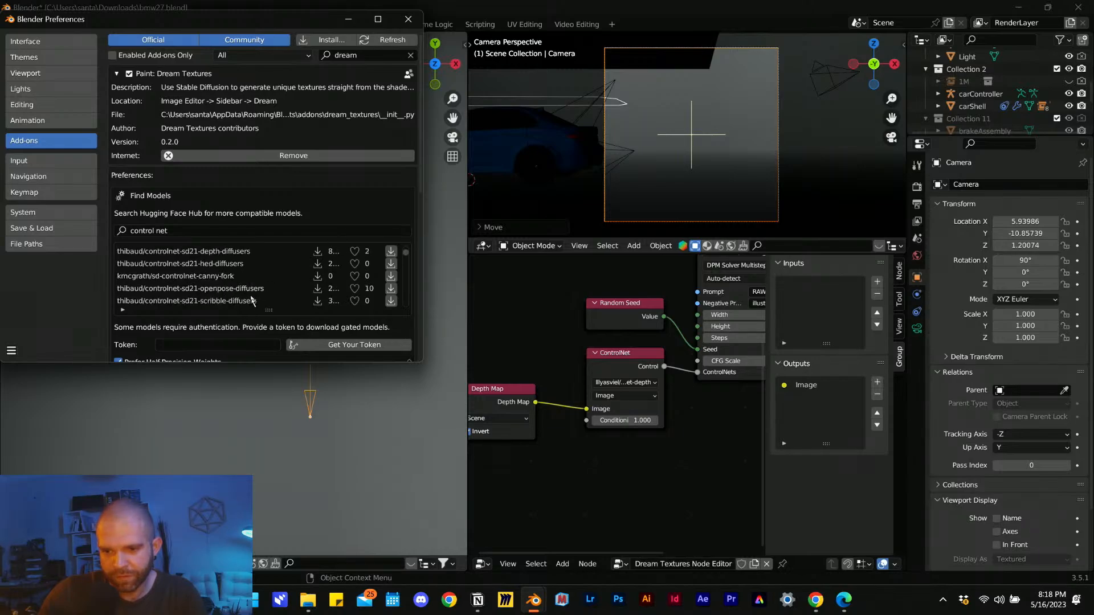
scroll(255, 296, down, 5)
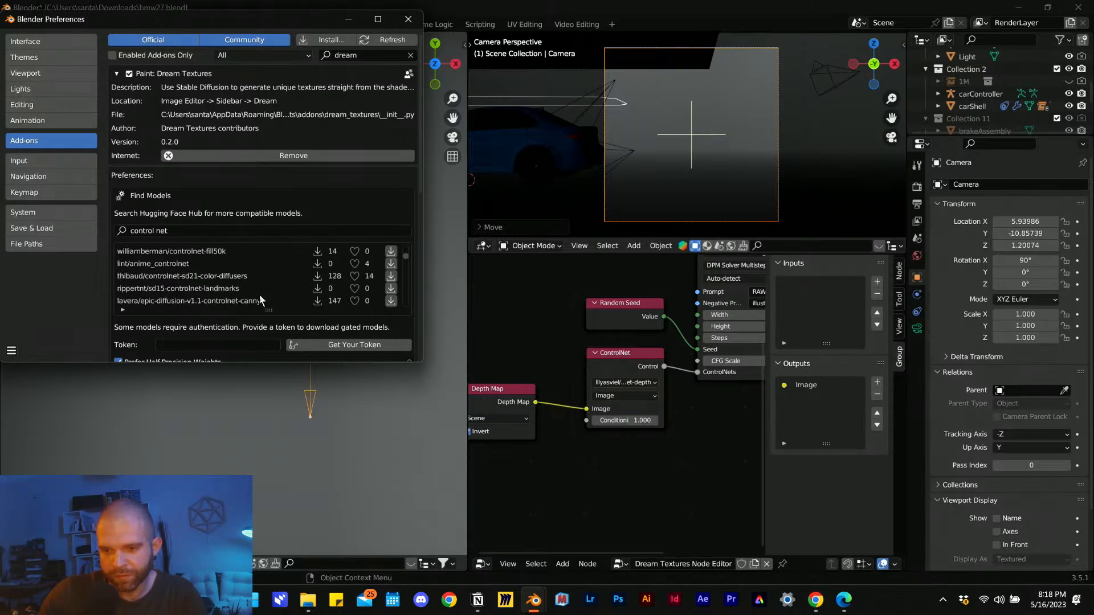
scroll(258, 295, down, 5)
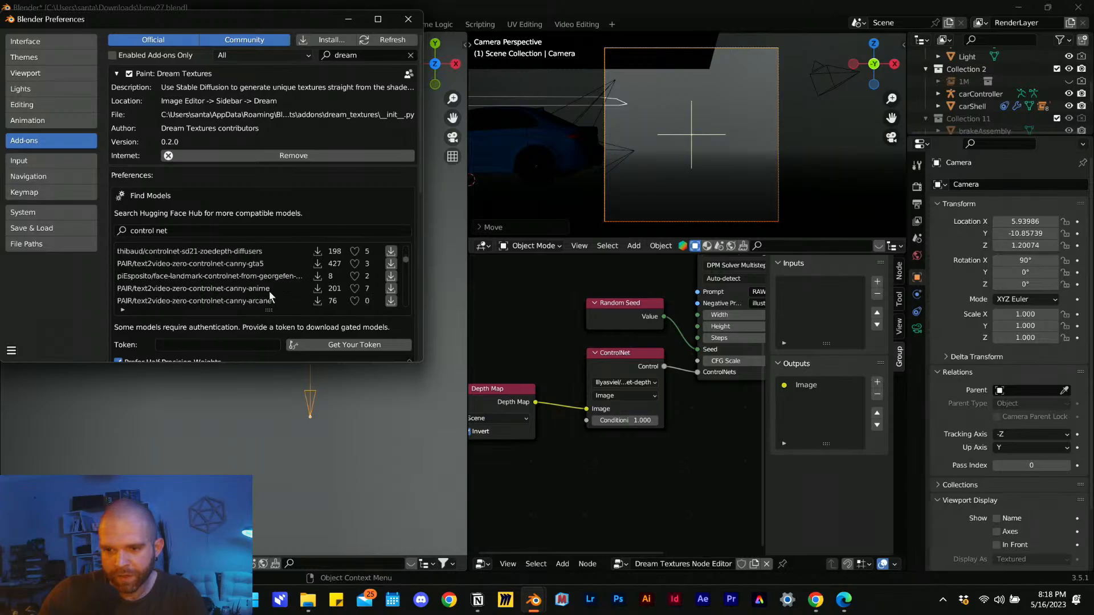
scroll(270, 295, down, 1)
scroll(277, 297, down, 1)
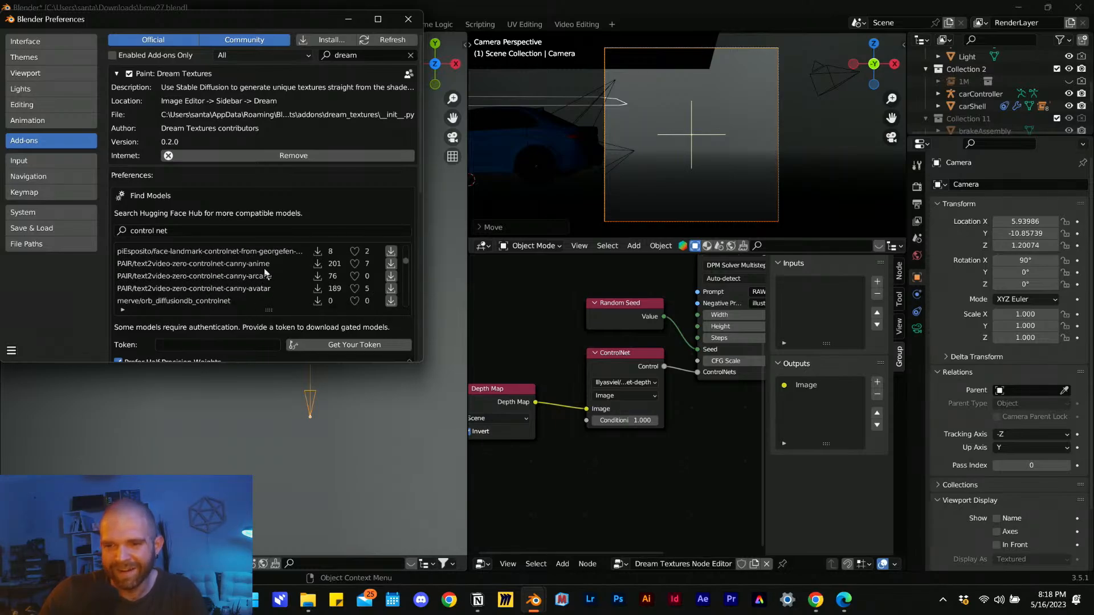
scroll(267, 277, down, 5)
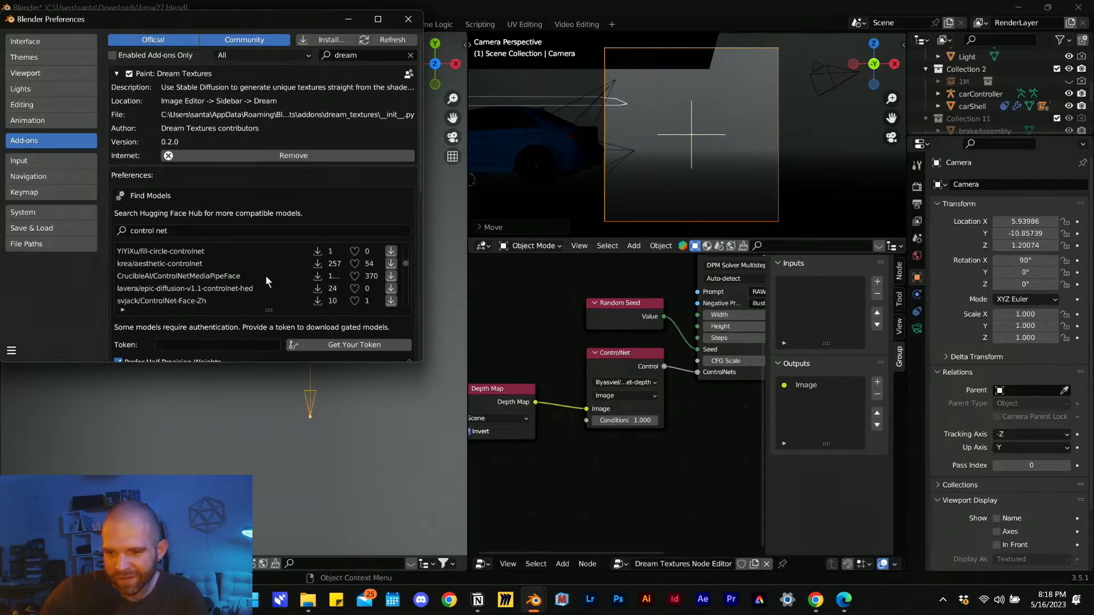
scroll(266, 272, down, 4)
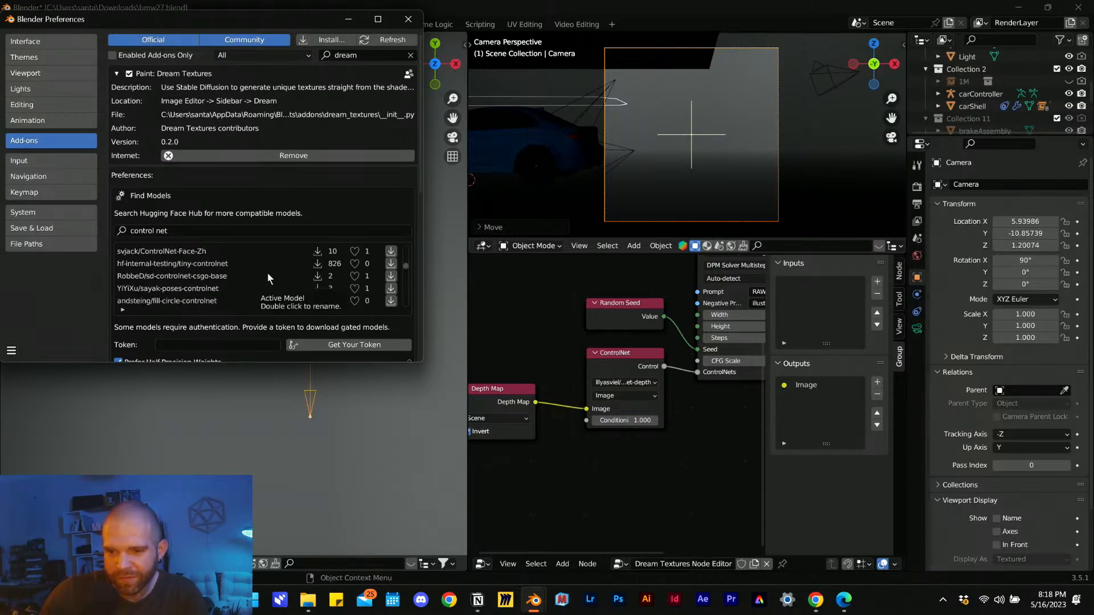
scroll(267, 277, down, 5)
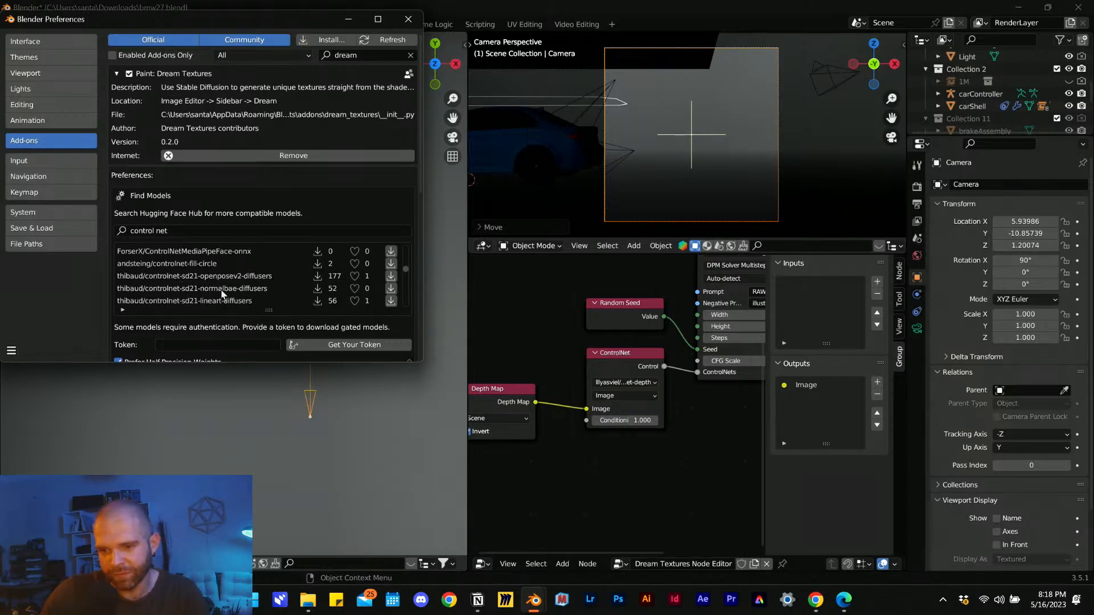
scroll(223, 291, down, 3)
scroll(248, 282, down, 8)
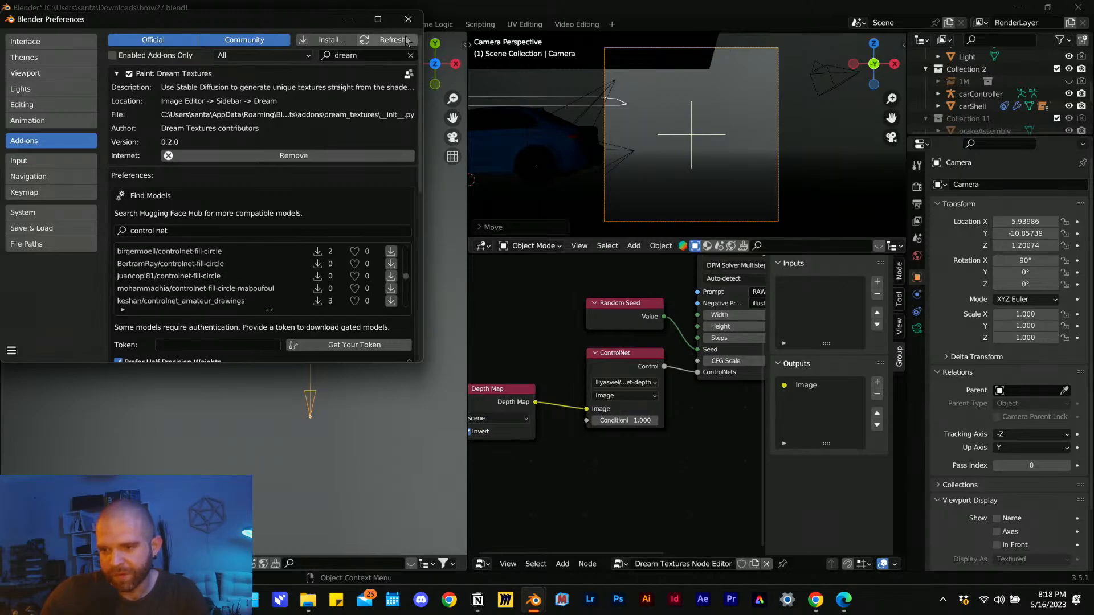
click(408, 19)
scroll(661, 411, up, 2)
middle_drag(661, 411, 602, 433)
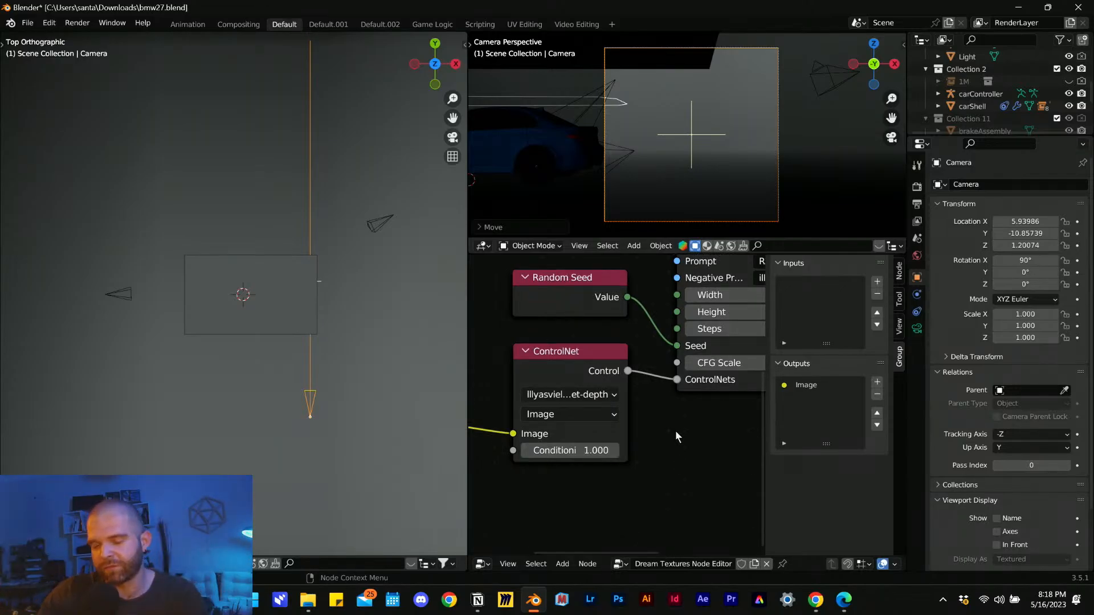
scroll(675, 430, down, 2)
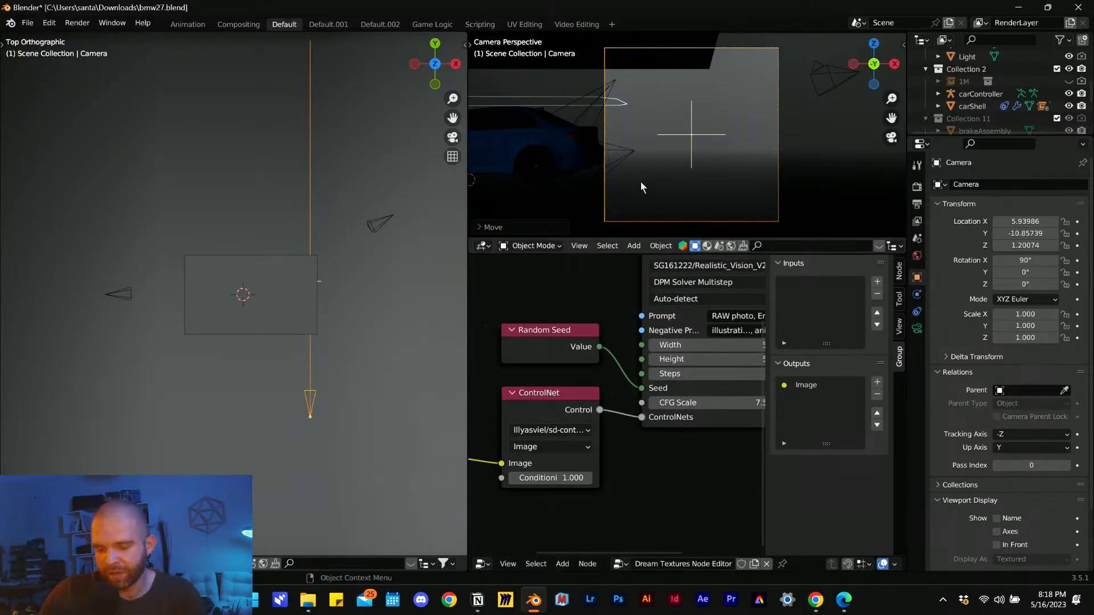
- Move the camera along the X axis to about X 5.05, just behind the car's rear
key(g)
key(x)
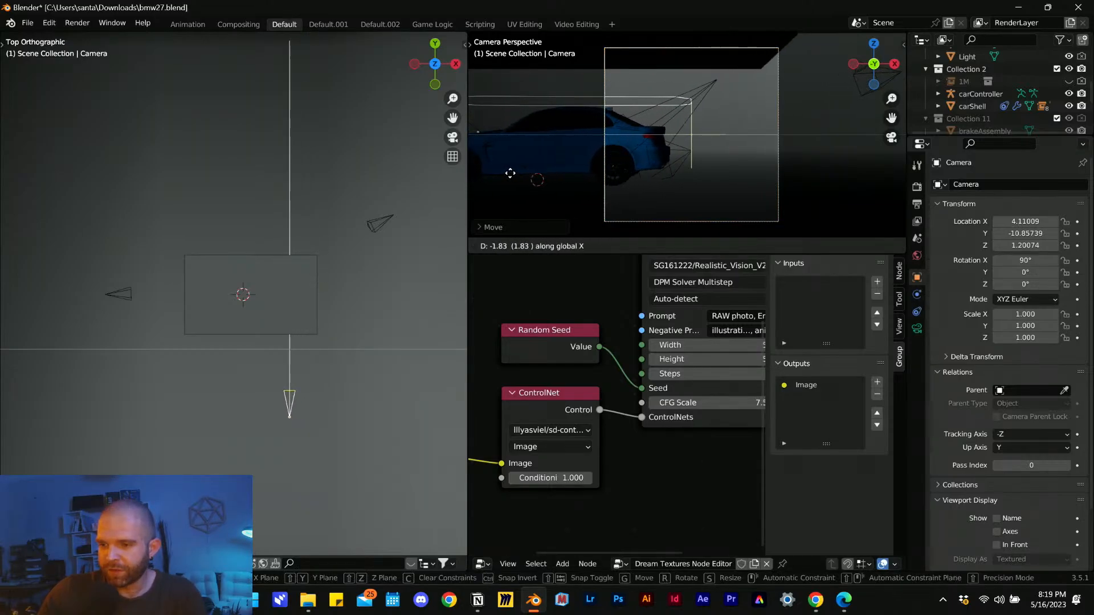
click(646, 206)
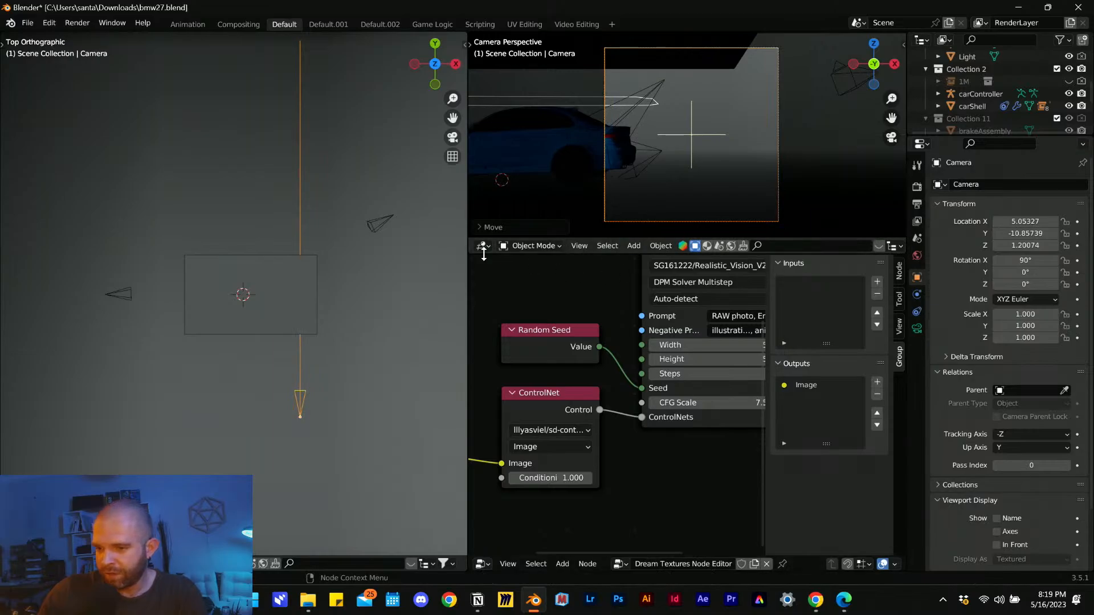
- Split the top-view area horizontally and turn its upper part into a Timeline
drag(464, 35, 438, 149)
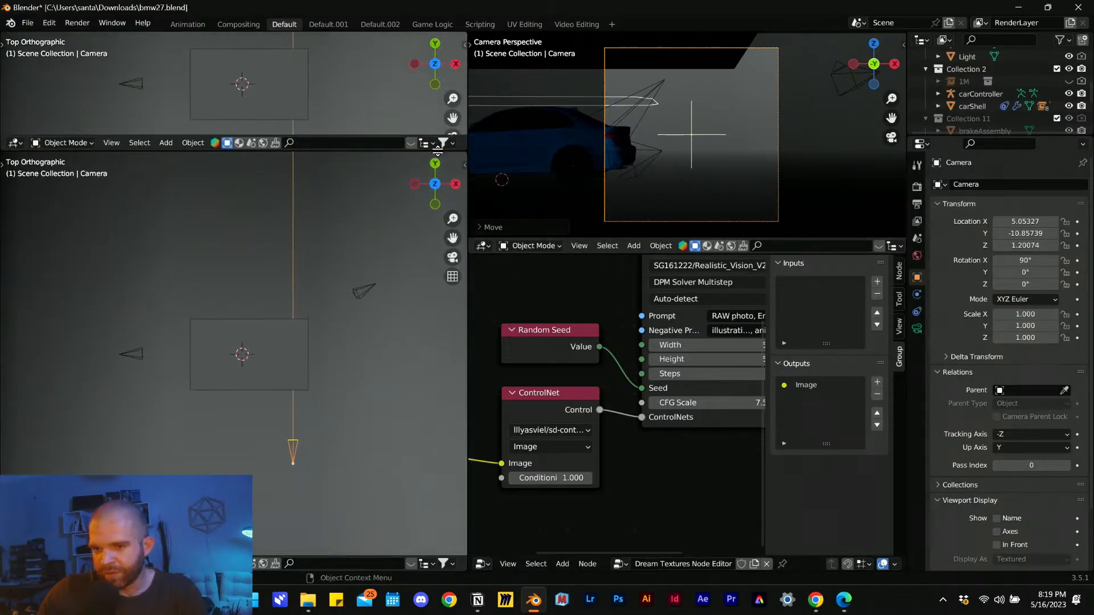
click(17, 142)
click(53, 171)
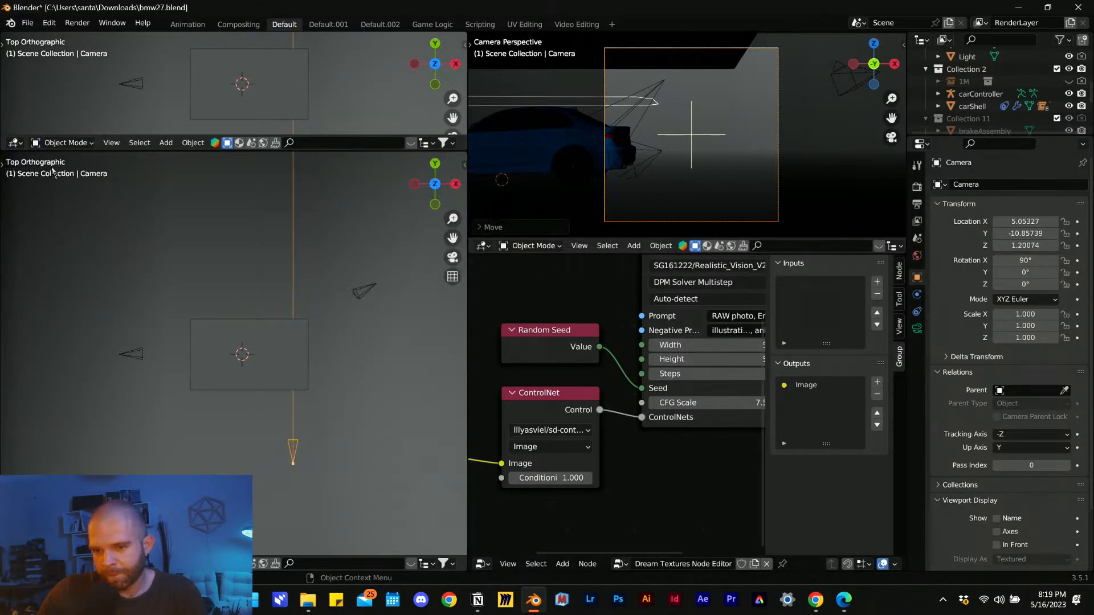
click(16, 143)
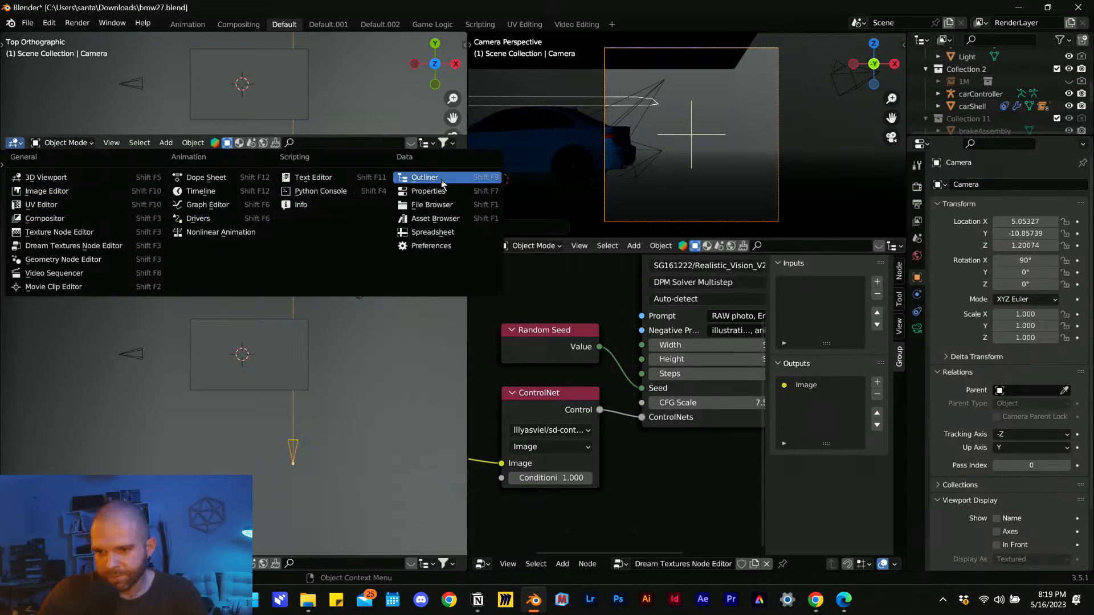
click(209, 191)
- Keyframe the camera's location at frame 0 and move the current frame to 200
drag(138, 42, 129, 46)
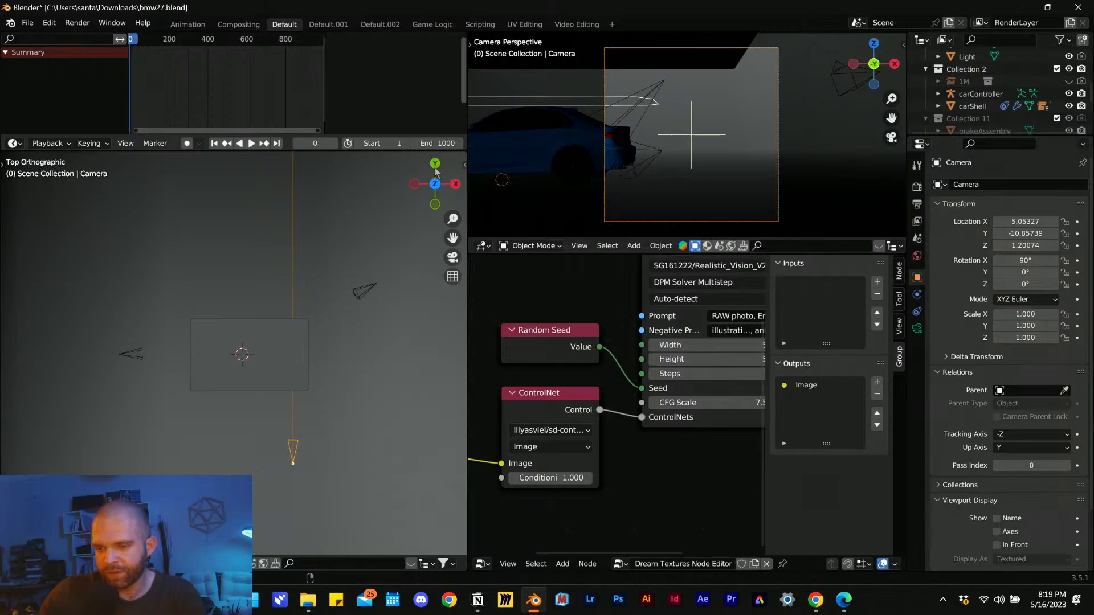
click(1077, 224)
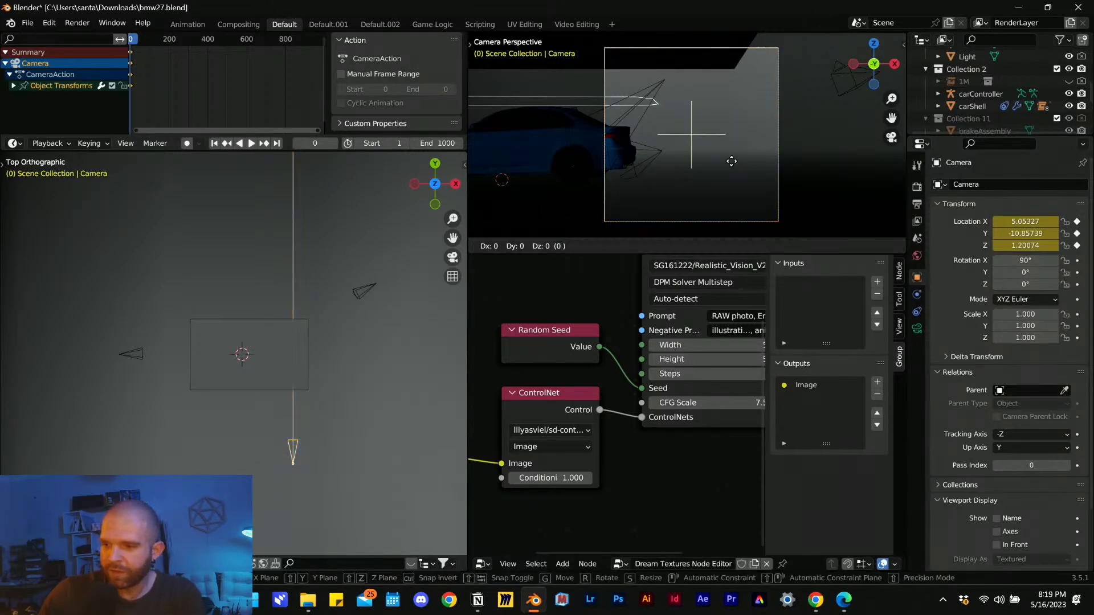
click(168, 42)
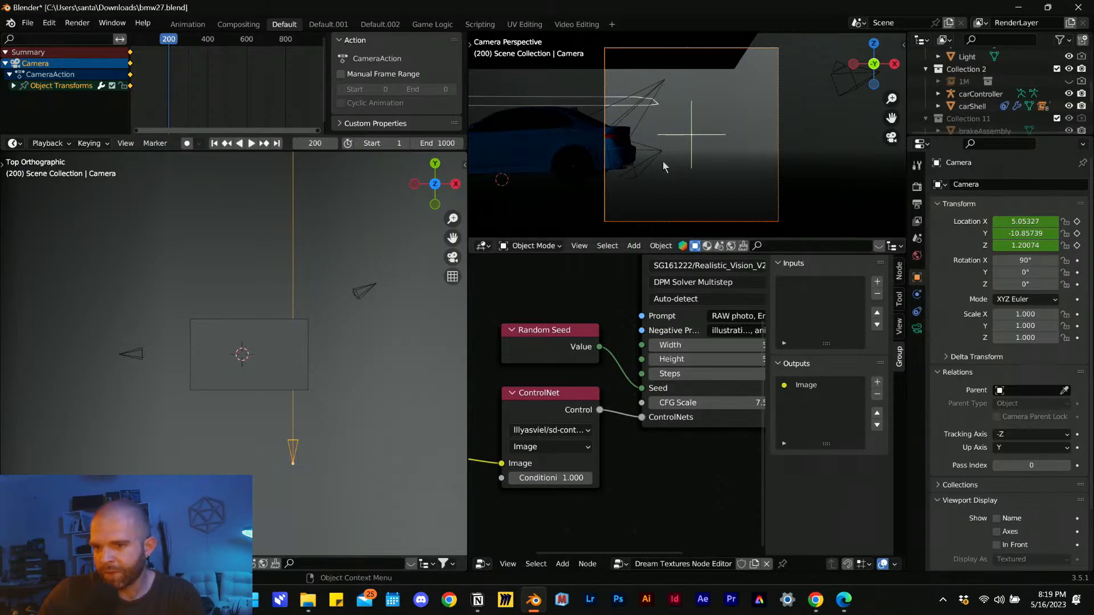
- Move the camera along the X axis to about X 0.64 and keyframe its X location at frame 200
key(g)
key(y)
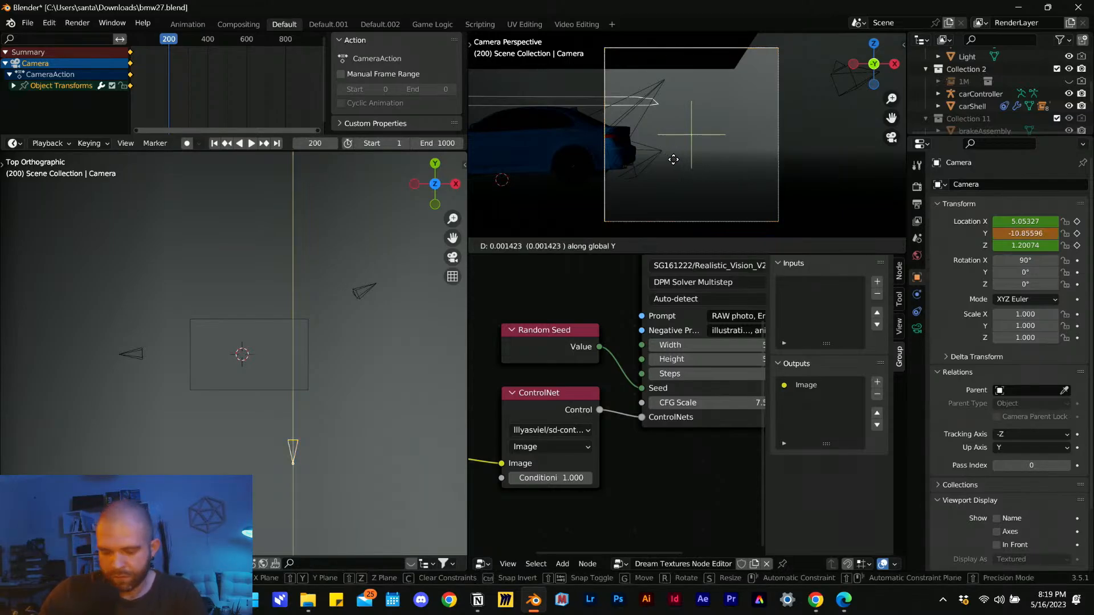
key(x)
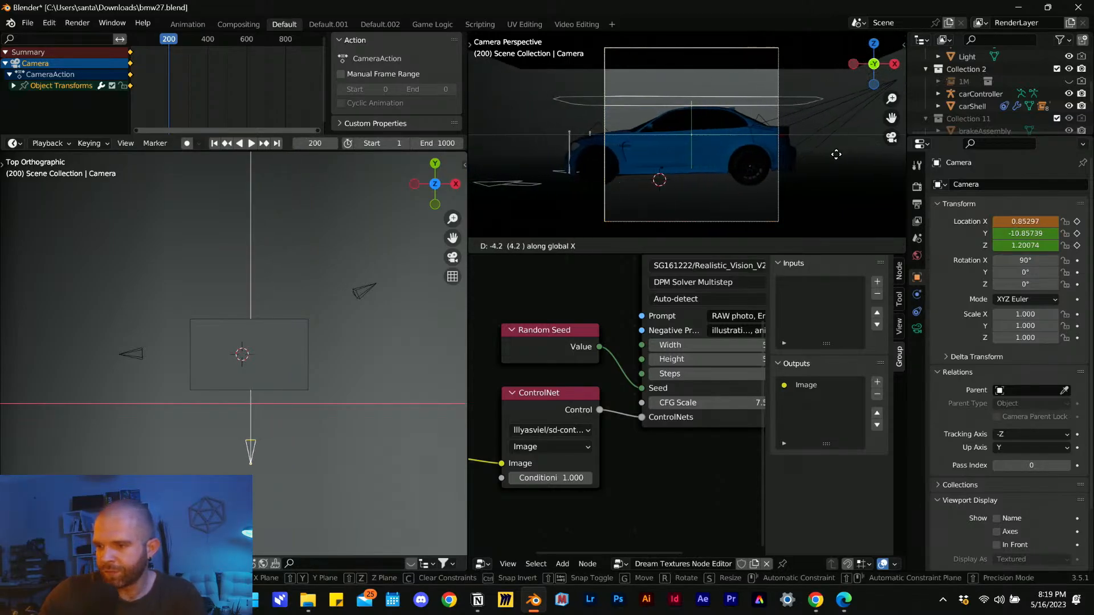
click(828, 171)
click(1077, 222)
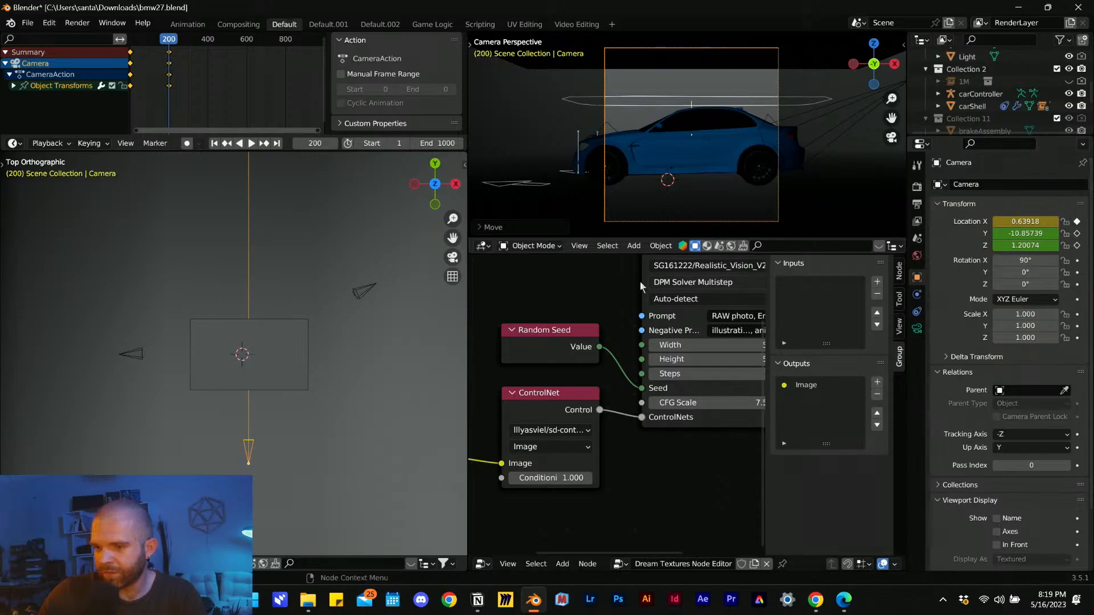
- Play back the camera animation from frame 0 and scrub near its end to check the move past the car
drag(169, 41, 129, 45)
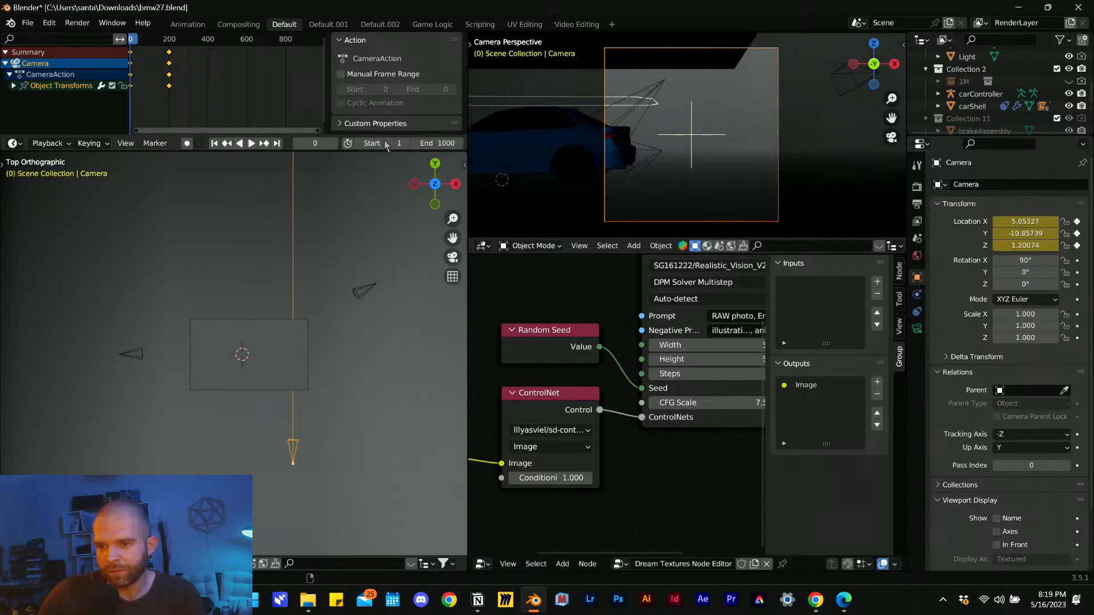
click(251, 144)
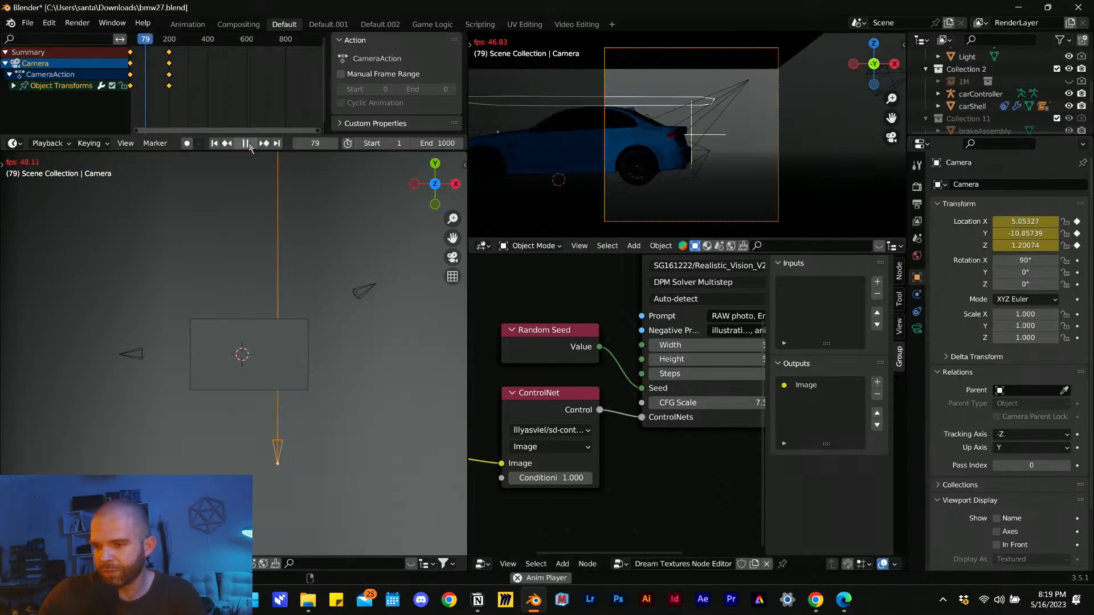
click(251, 146)
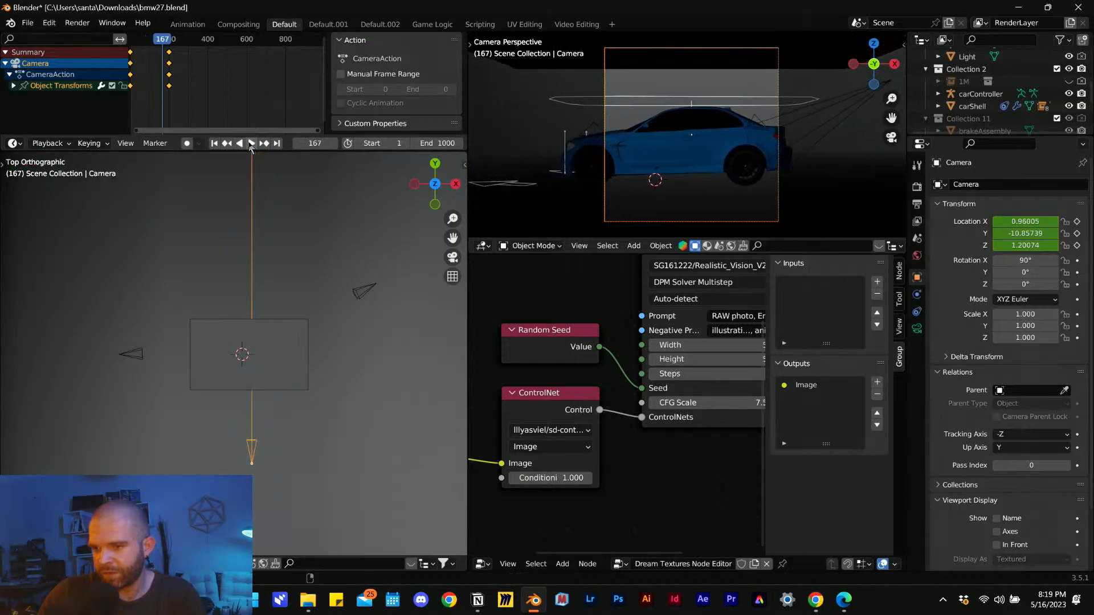
mouse_move(166, 44)
mouse_down()
mouse_move(184, 43)
mouse_move(147, 45)
mouse_move(320, 58)
mouse_move(140, 61)
mouse_move(161, 65)
mouse_up()
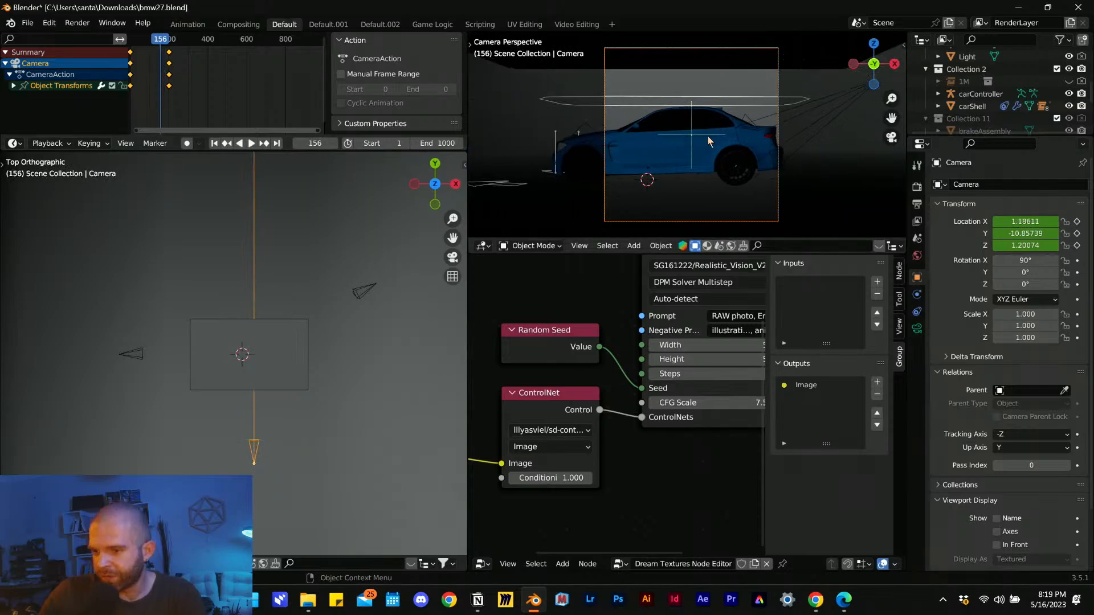
- Select the carController rig that drives the car and view the car from its front
click(701, 149)
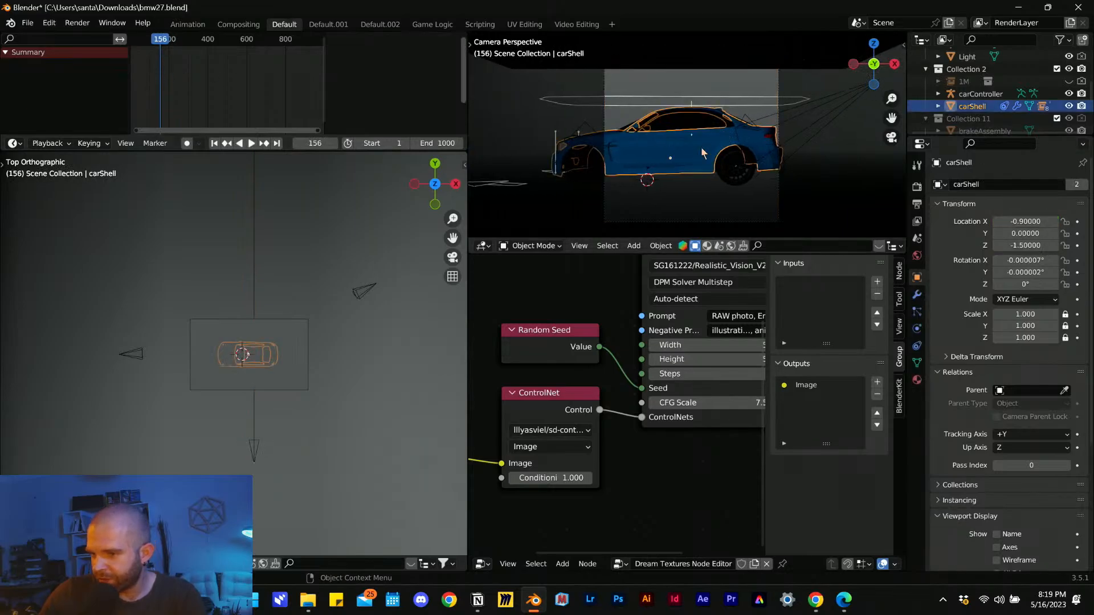
click(692, 105)
middle_drag(643, 152, 633, 220)
click(634, 219)
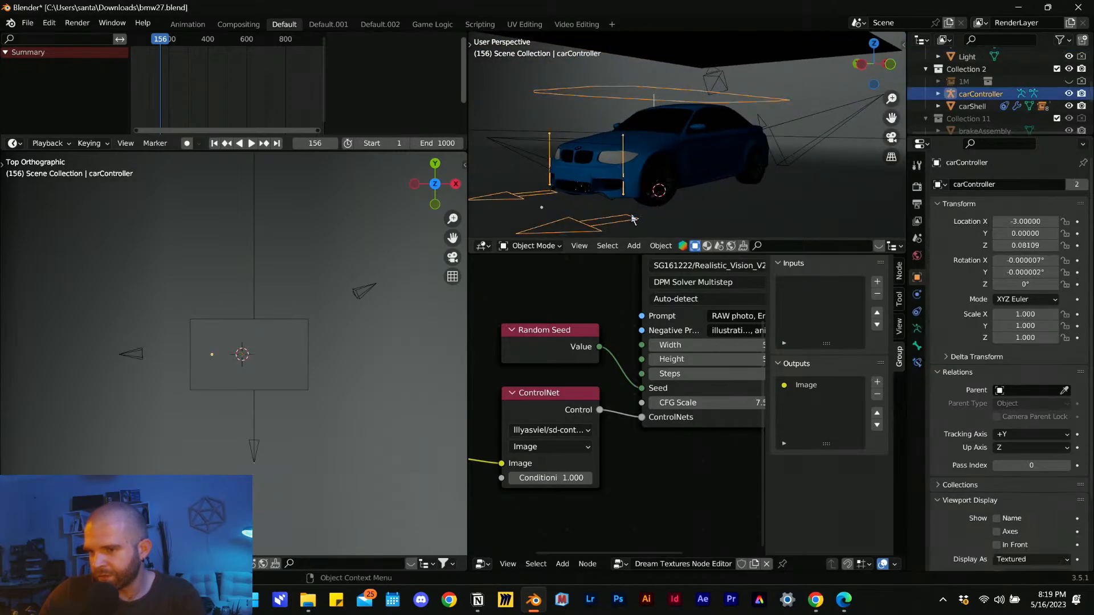
key(g)
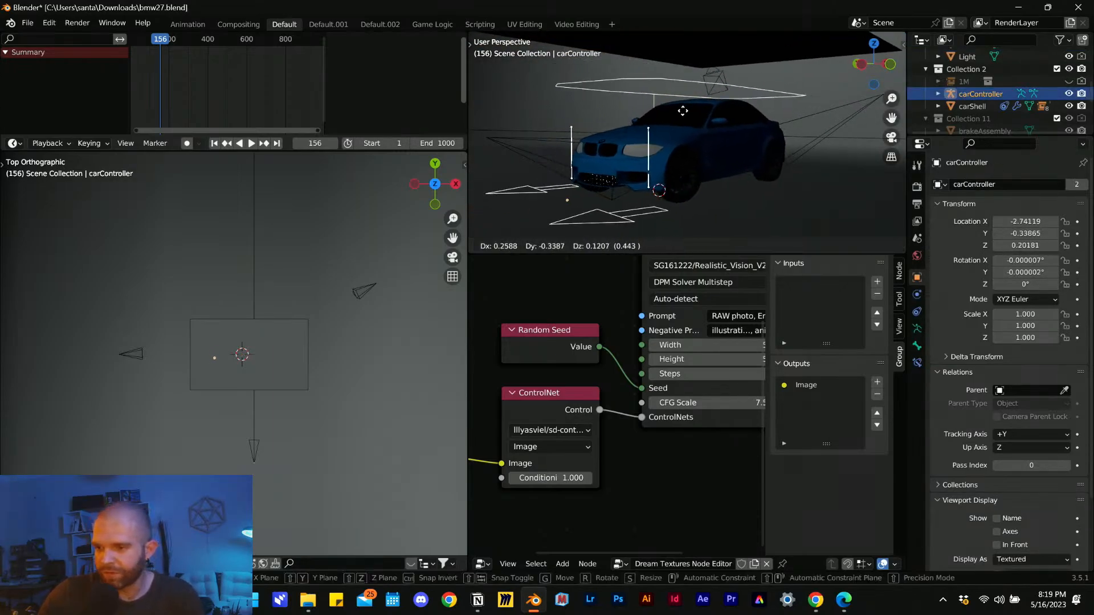
key(x)
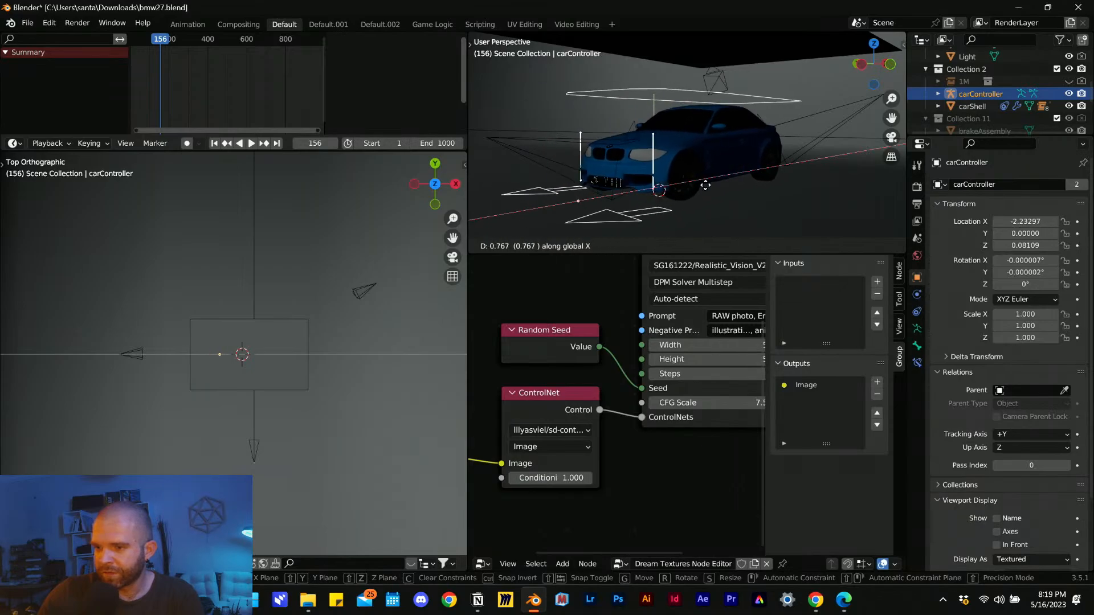
right_click(689, 171)
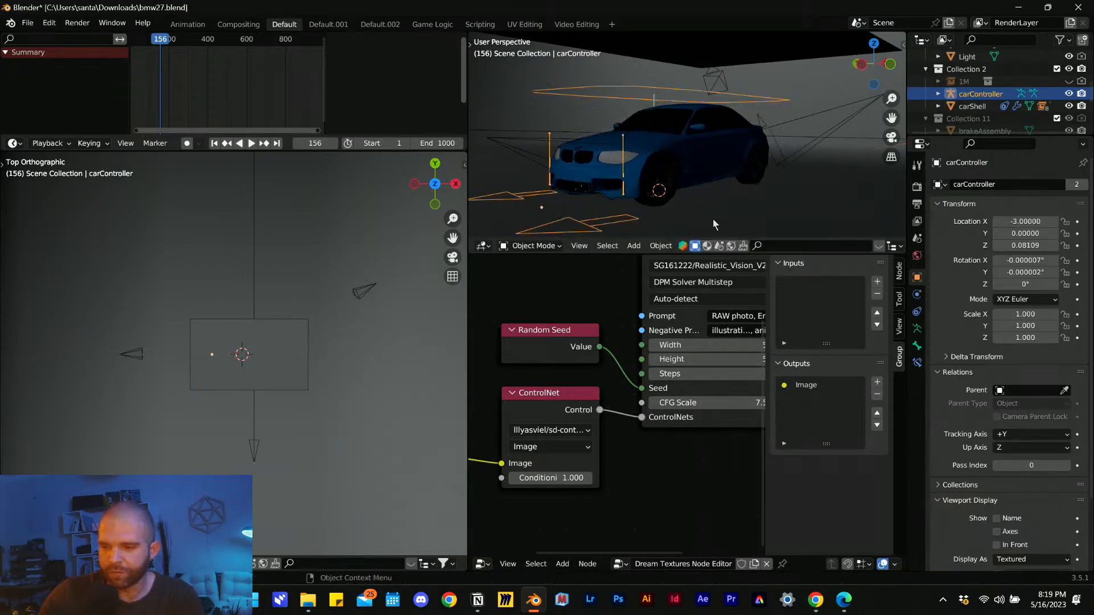
- Set the current frame to 200 and keyframe the carController's X, Y and Z location
middle_drag(695, 173, 638, 160)
shift+middle_drag(638, 160, 742, 122)
scroll(740, 200, up, 3)
shift+middle_drag(792, 161, 777, 172)
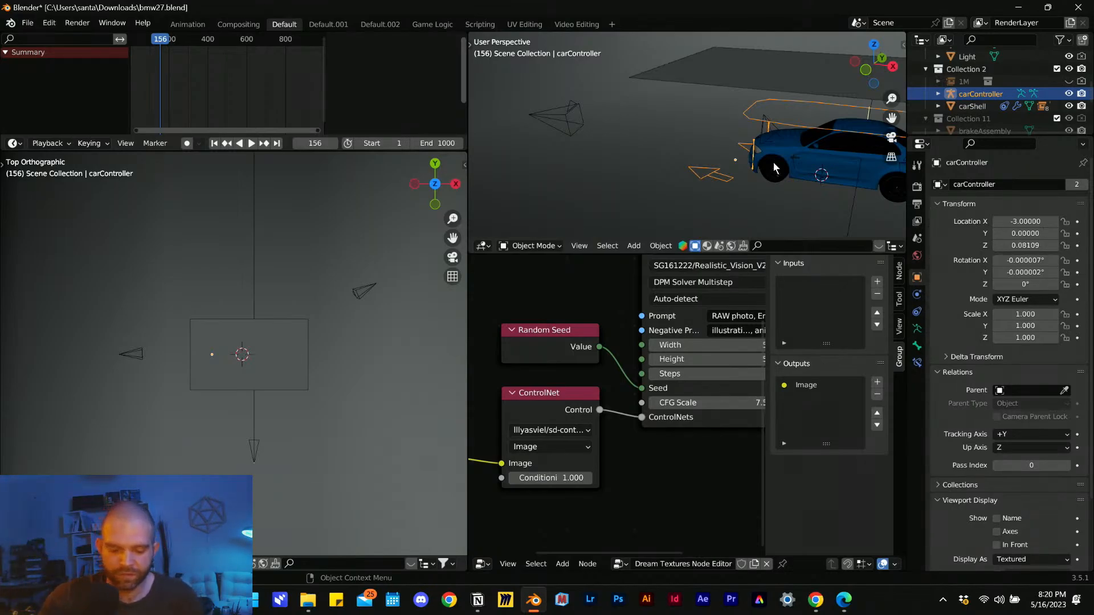
middle_drag(175, 127, 196, 111)
drag(182, 41, 192, 76)
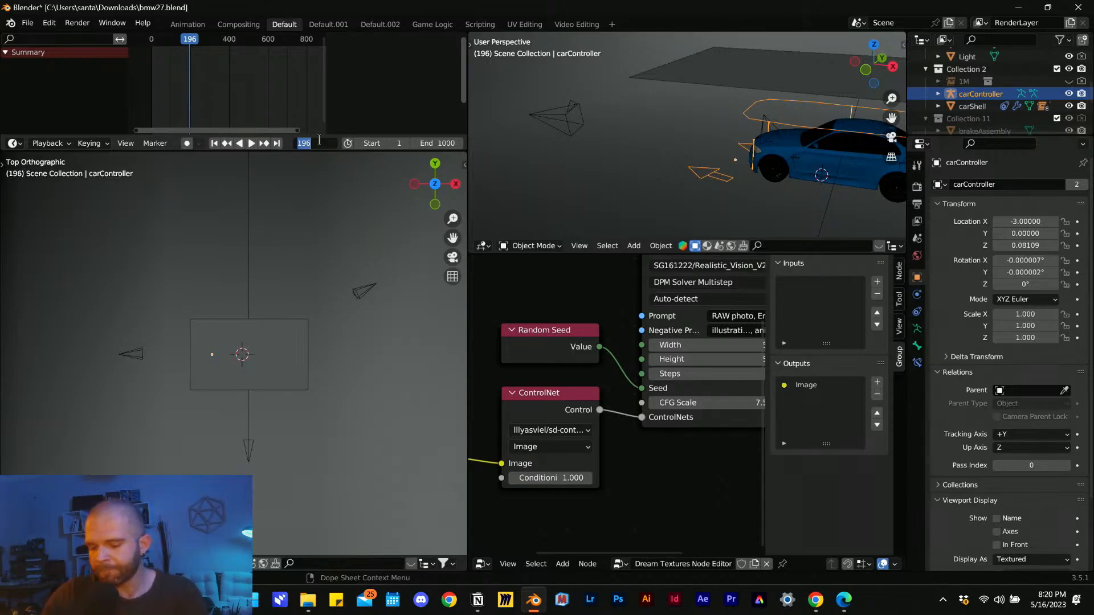
key(Return)
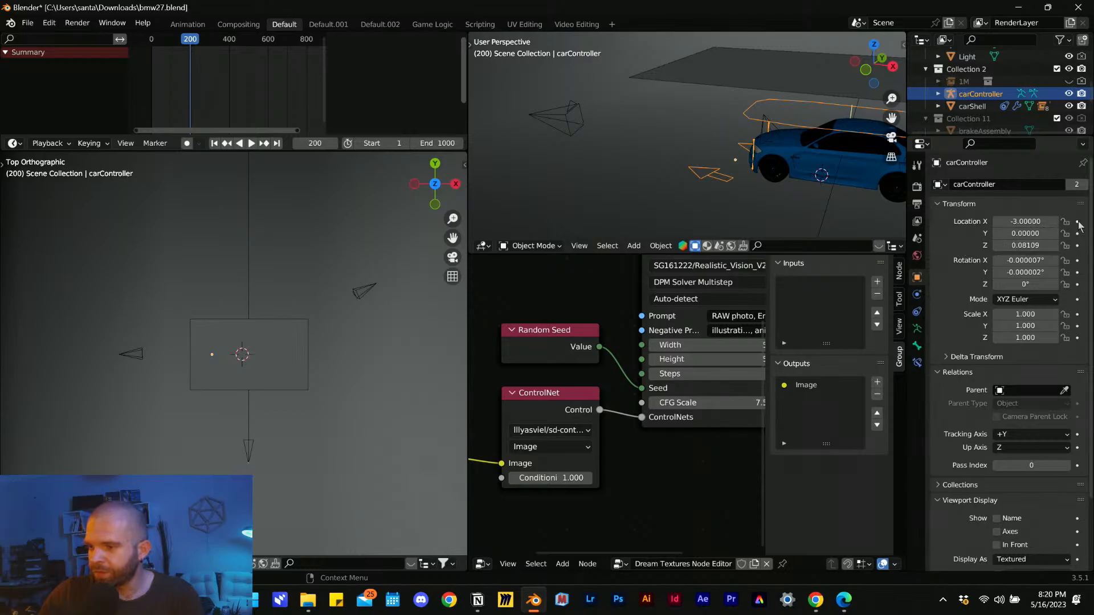
click(1077, 245)
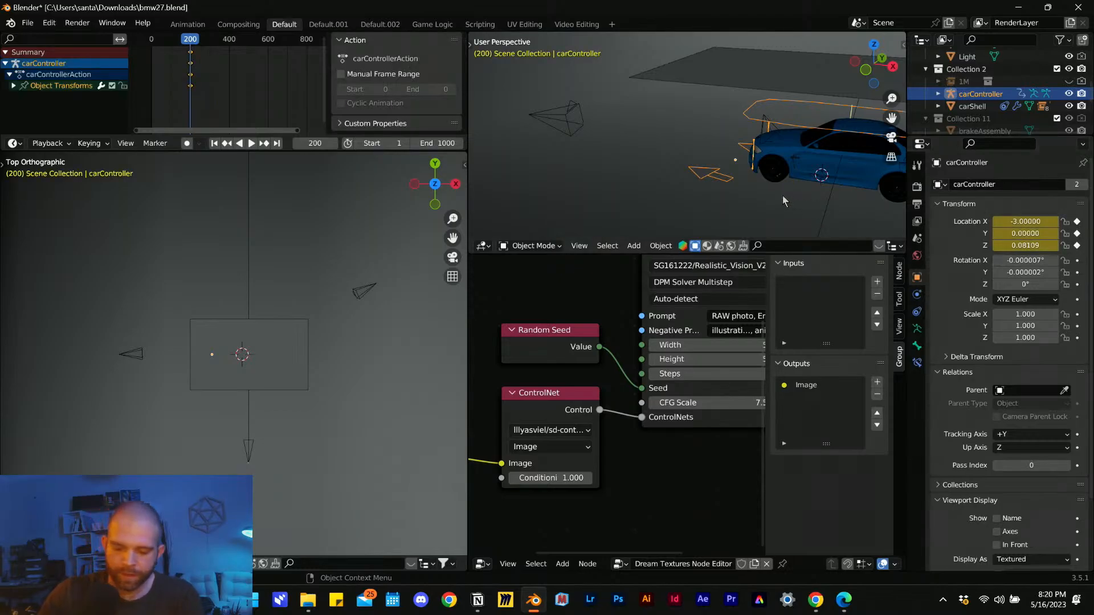
- Try to move the carController forward along the X axis to about X -26.66 at frame 200
key(g)
key(x)
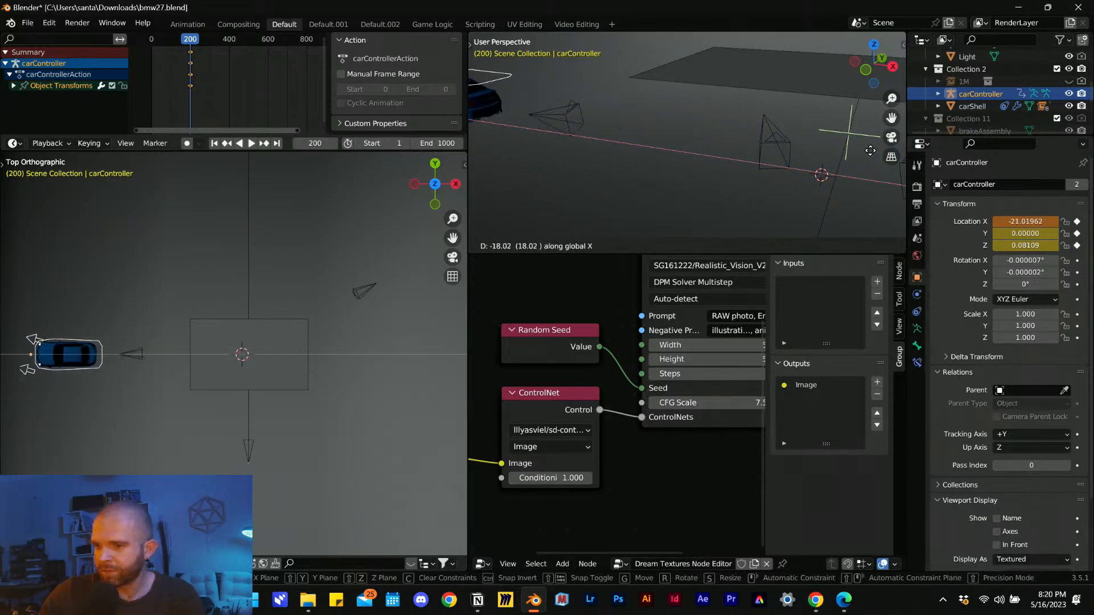
click(789, 172)
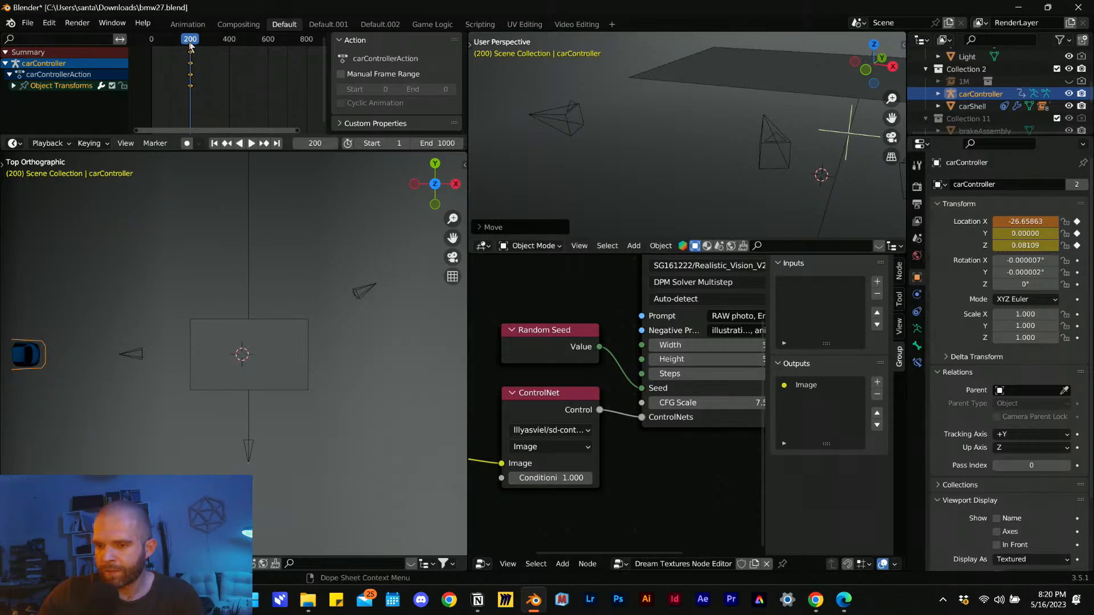
- Go to frame 394, move the carController along the X axis to about X -14.44 and keyframe its X location
key(space)
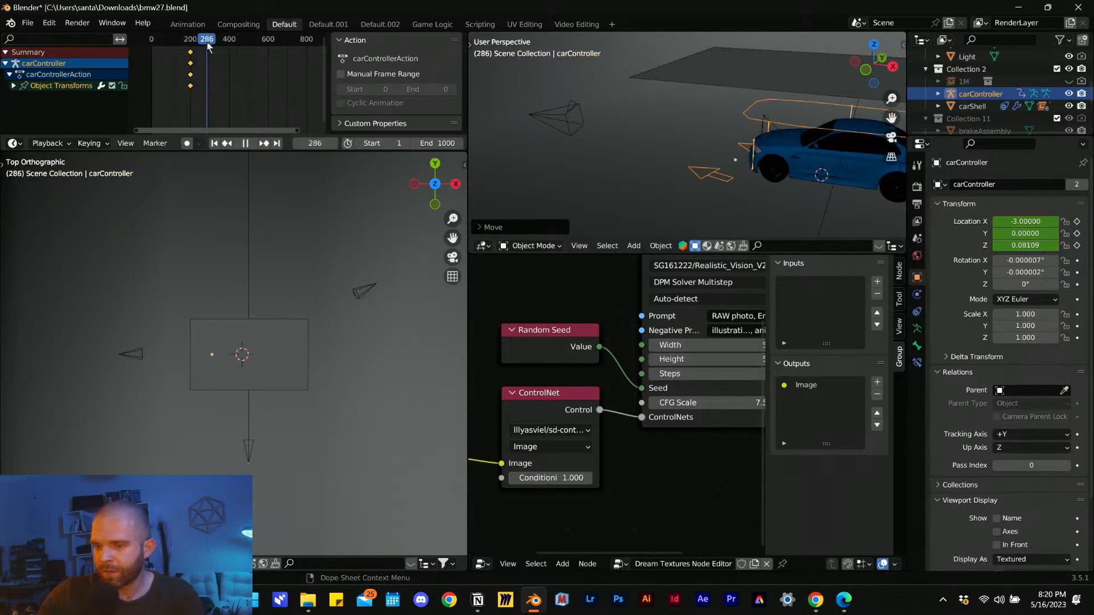
key(space)
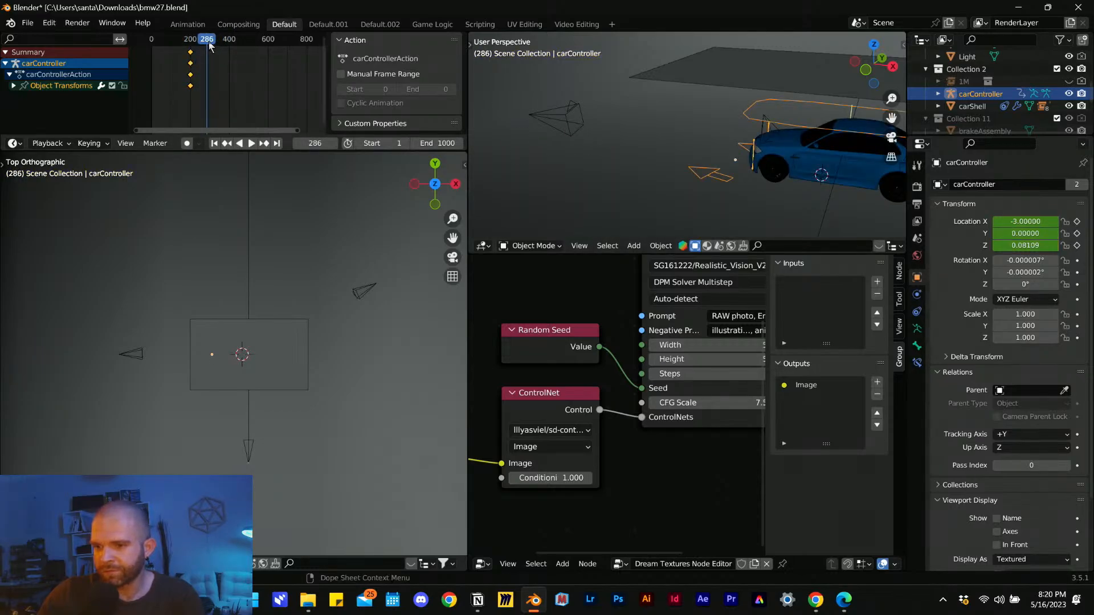
drag(206, 45, 228, 51)
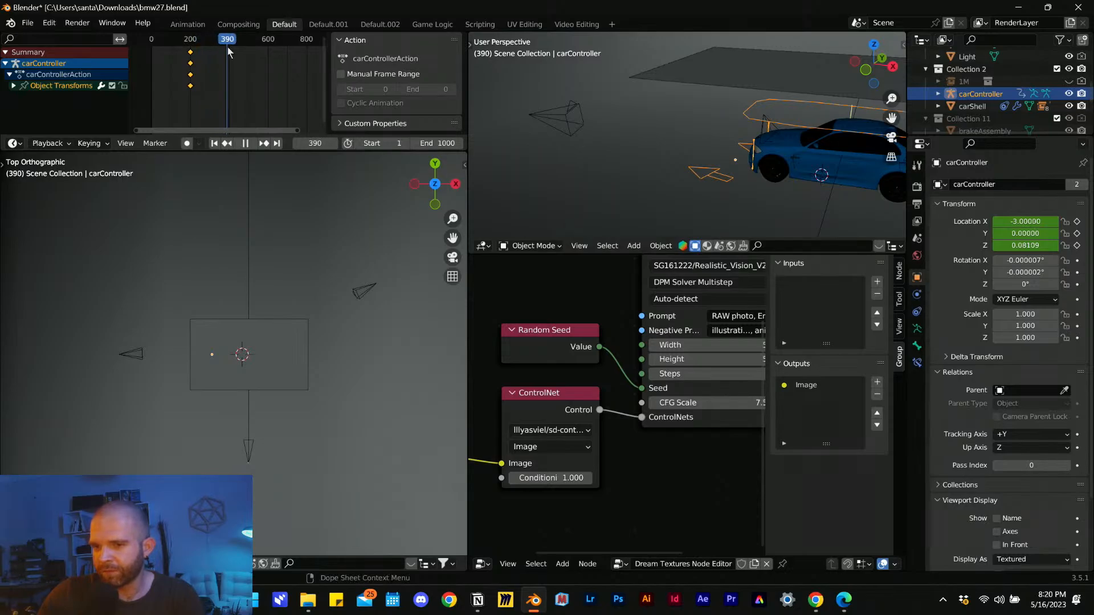
key(Escape)
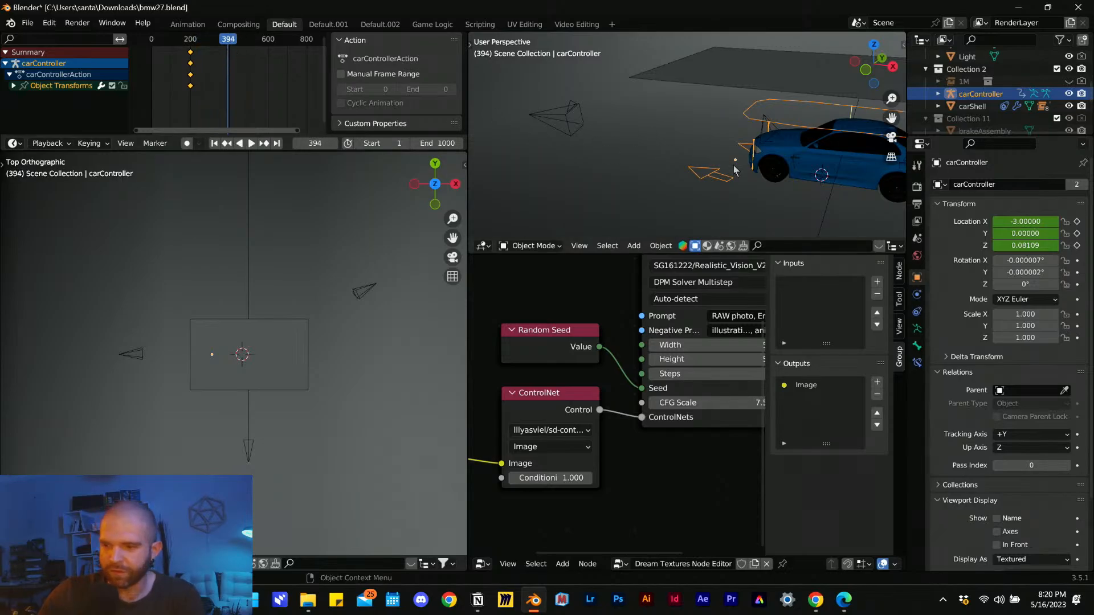
key(g)
key(x)
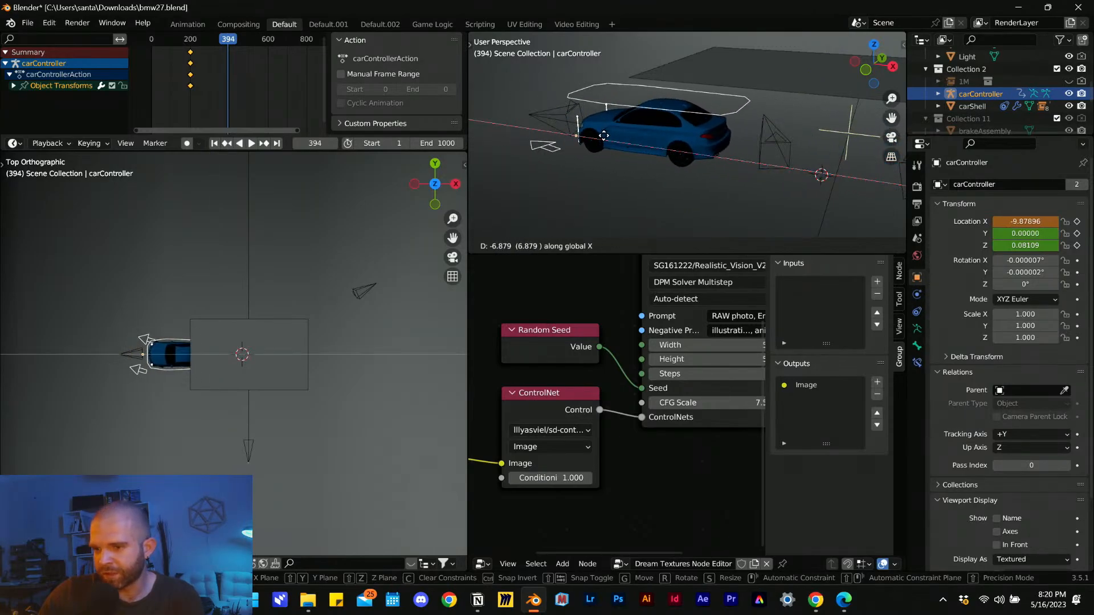
click(521, 129)
key(i)
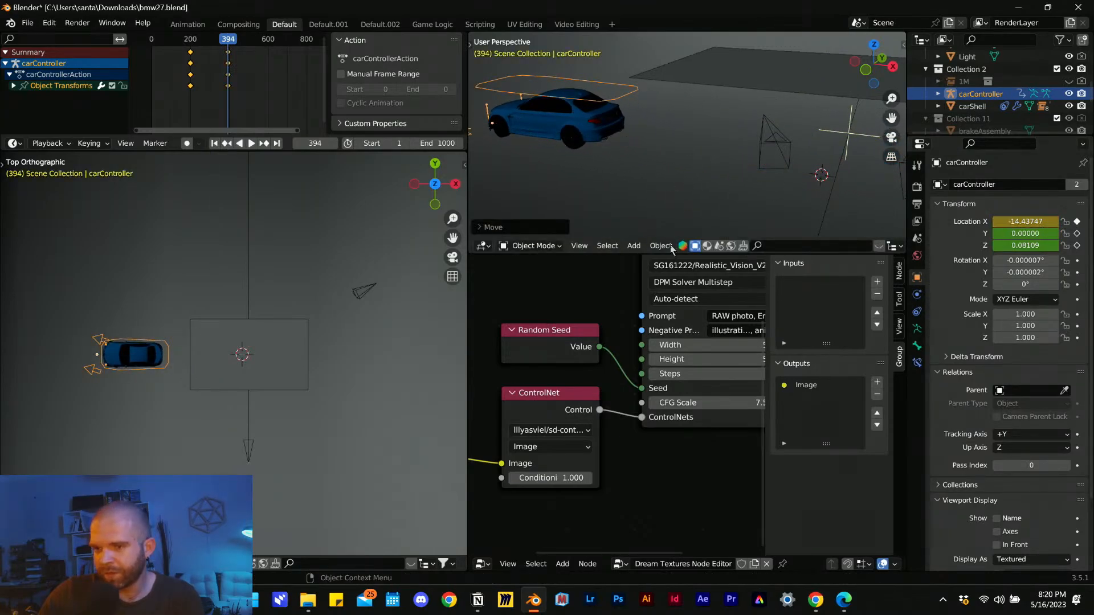
- Play back and scrub the car's motion from frame 200 to frame 394
drag(229, 41, 190, 42)
click(251, 143)
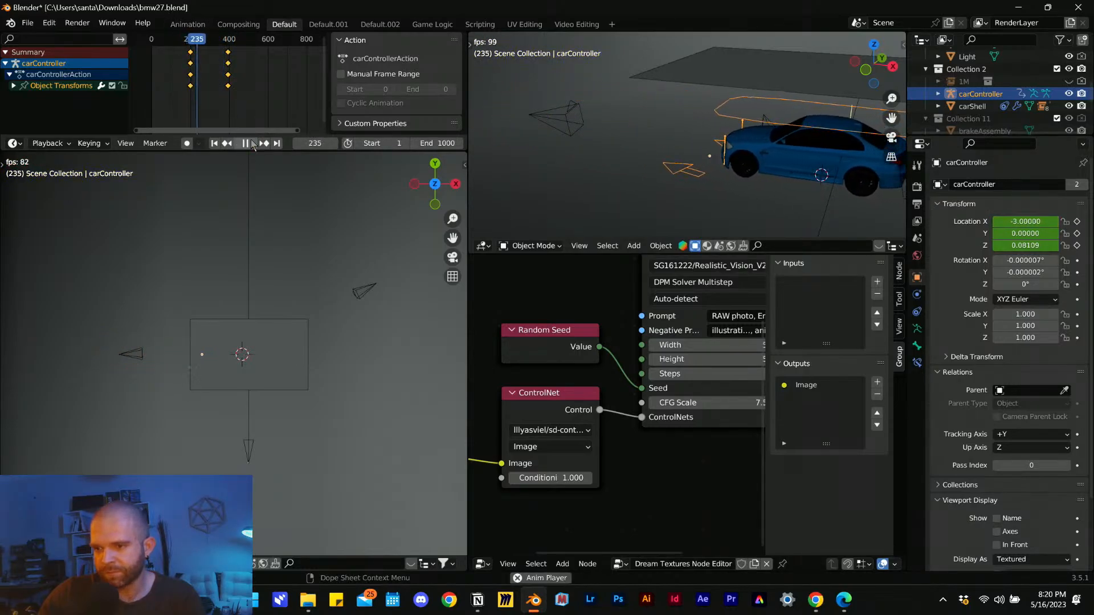
click(246, 143)
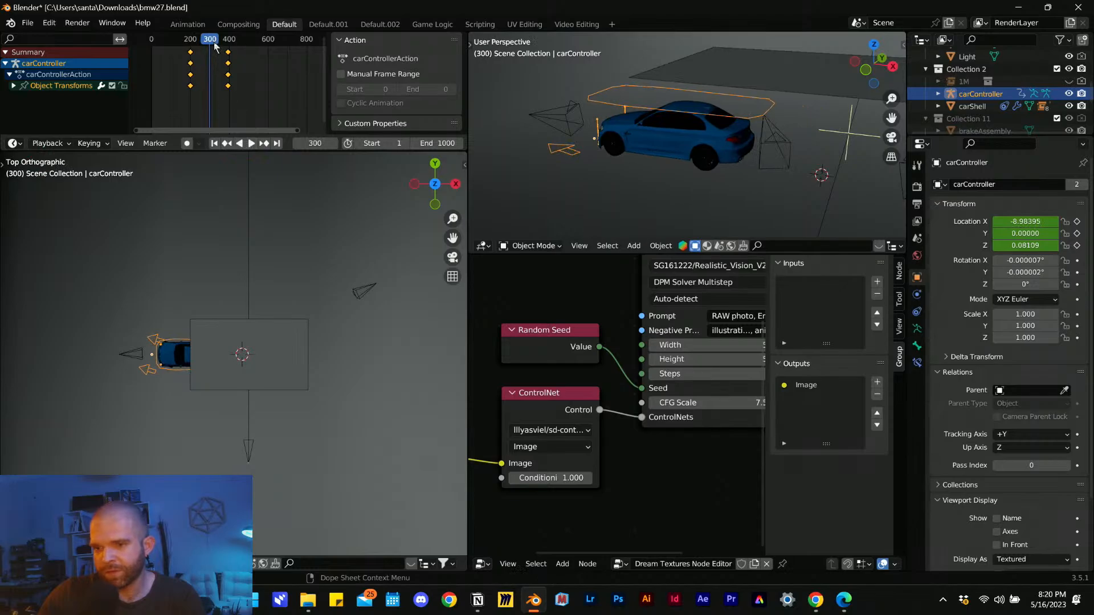
drag(214, 42, 228, 42)
- At frame 500, move the carController along the X axis to about X -29.31 and keyframe its location
shift+middle_drag(607, 138, 520, 114)
drag(230, 44, 242, 48)
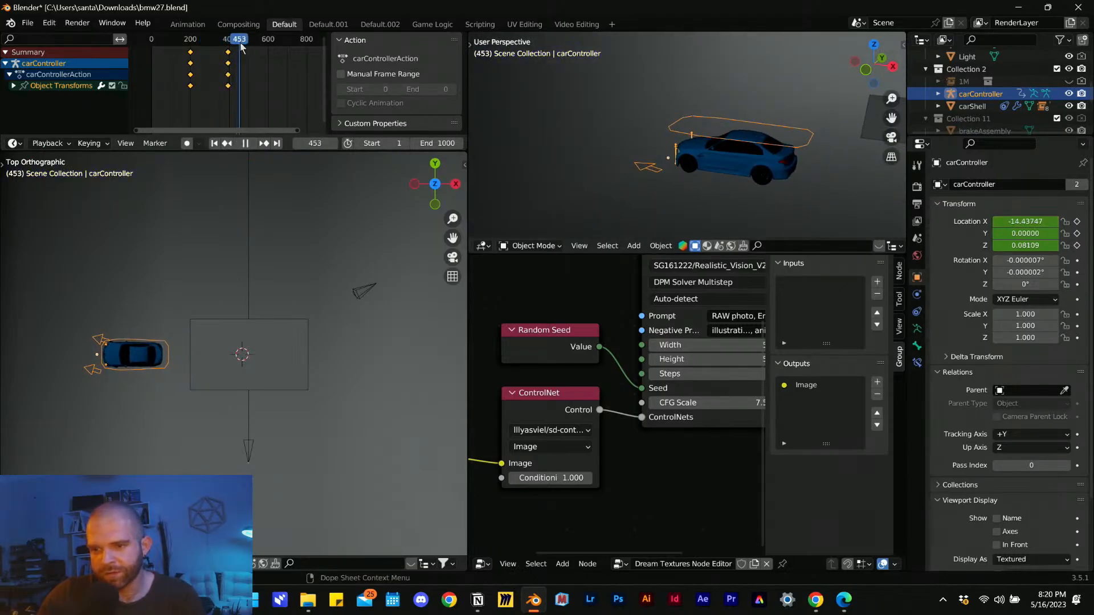
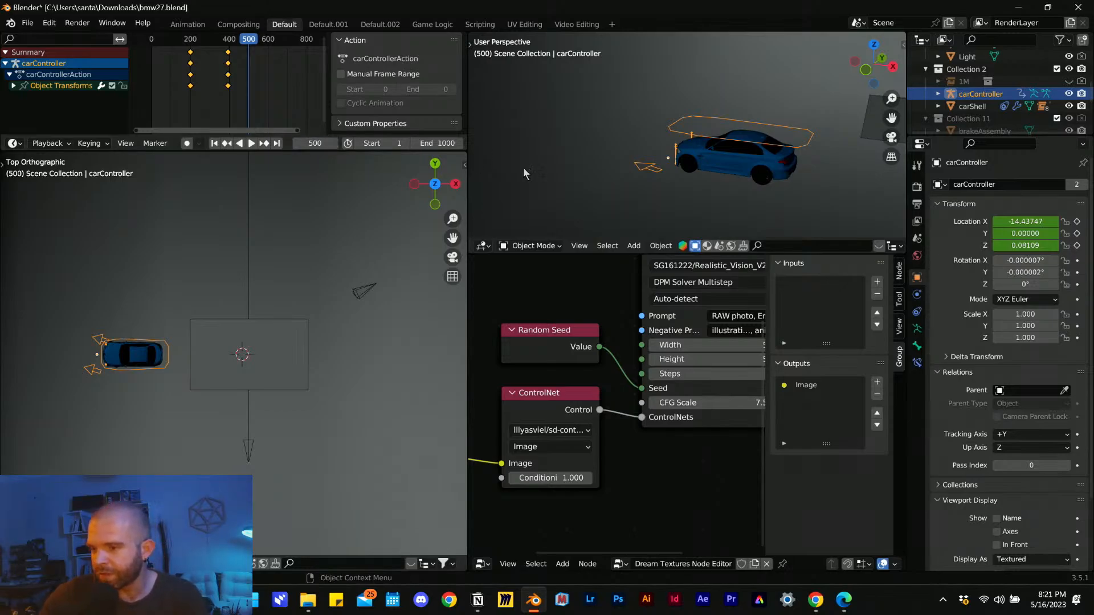
click(1077, 228)
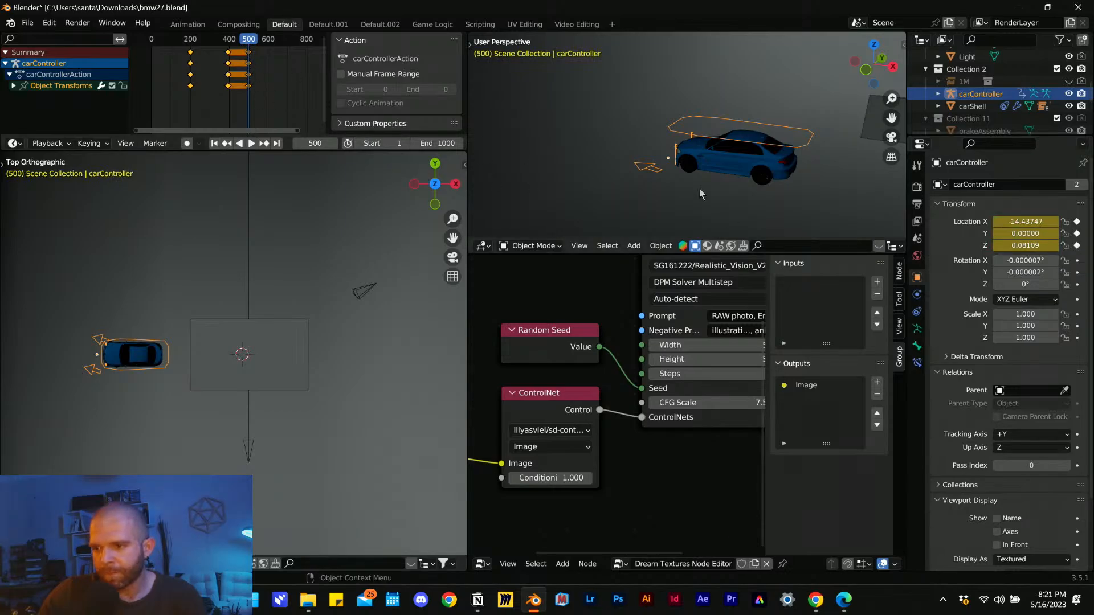
key(g)
key(x)
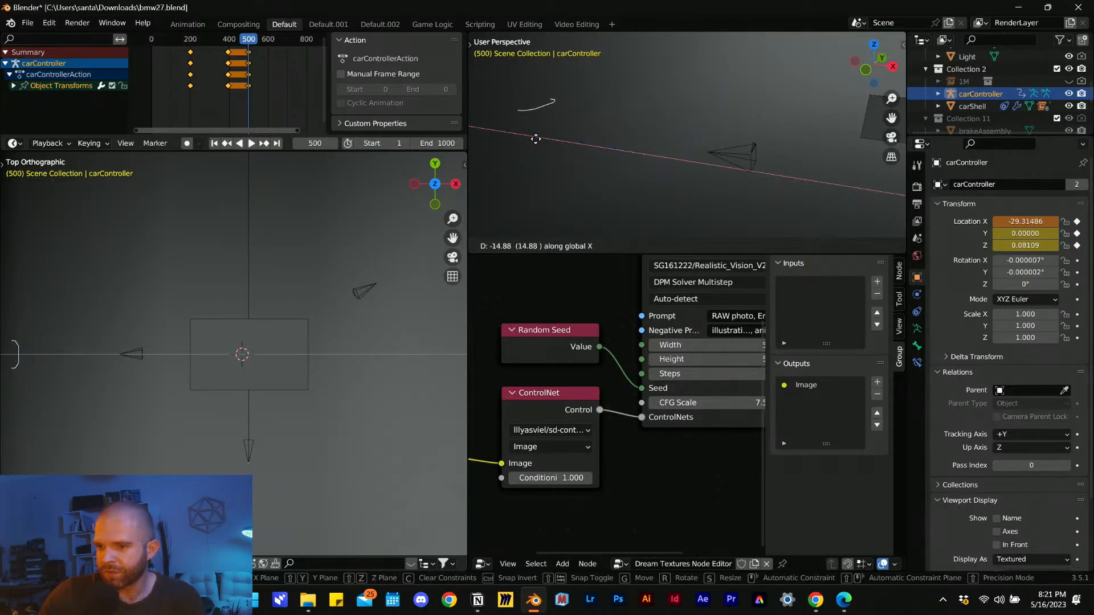
click(539, 146)
key(i)
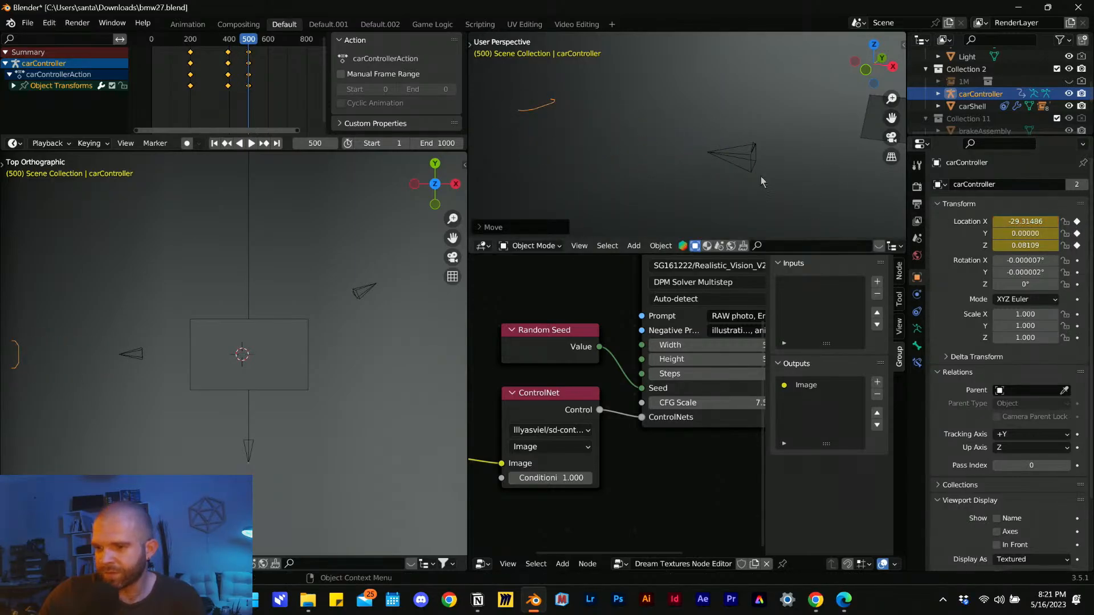
- Check the final stretch of motion and shift the frame 500 keyframes earlier, to about frame 440, to speed up the car
drag(249, 44, 233, 95)
click(252, 143)
click(253, 145)
key(g)
click(272, 88)
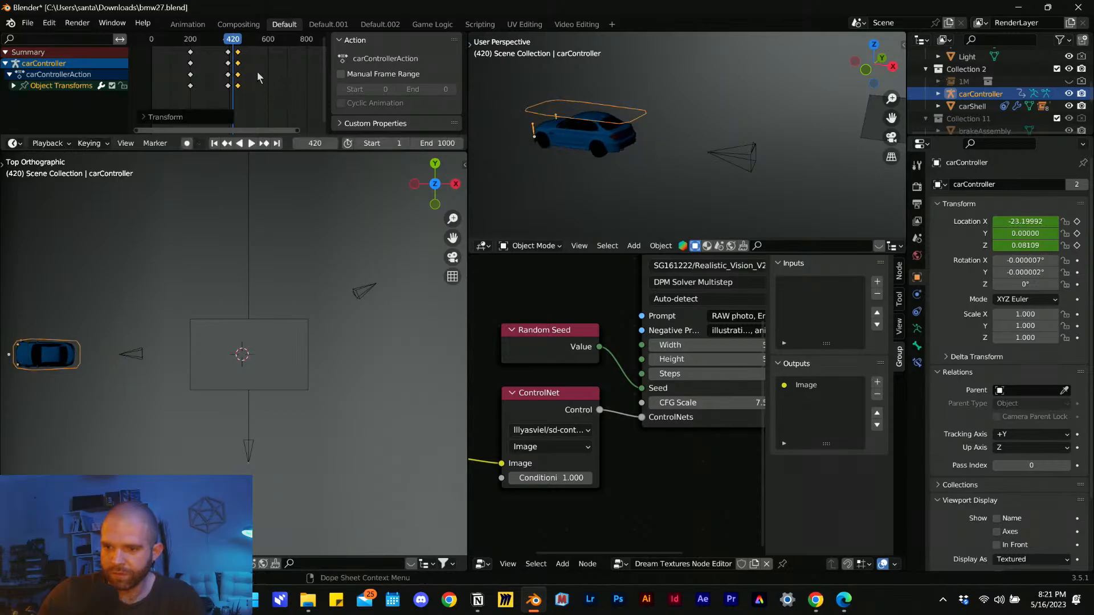
- Play back the car's drive-away from about frame 176 to past its last keyframes, following it in the perspective view
drag(228, 43, 225, 43)
click(251, 143)
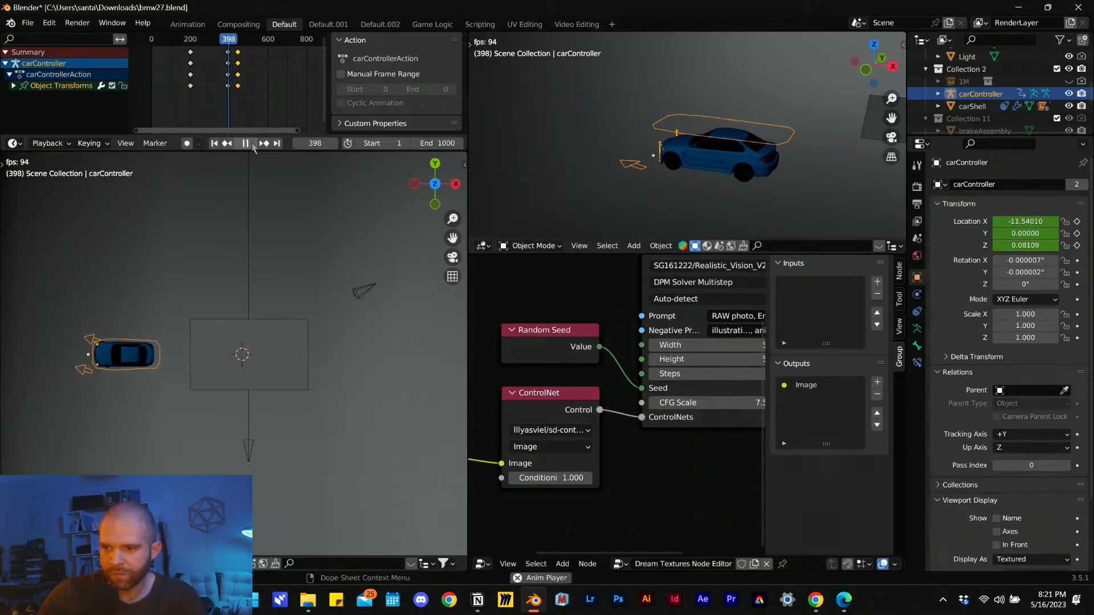
click(199, 46)
drag(200, 48, 183, 49)
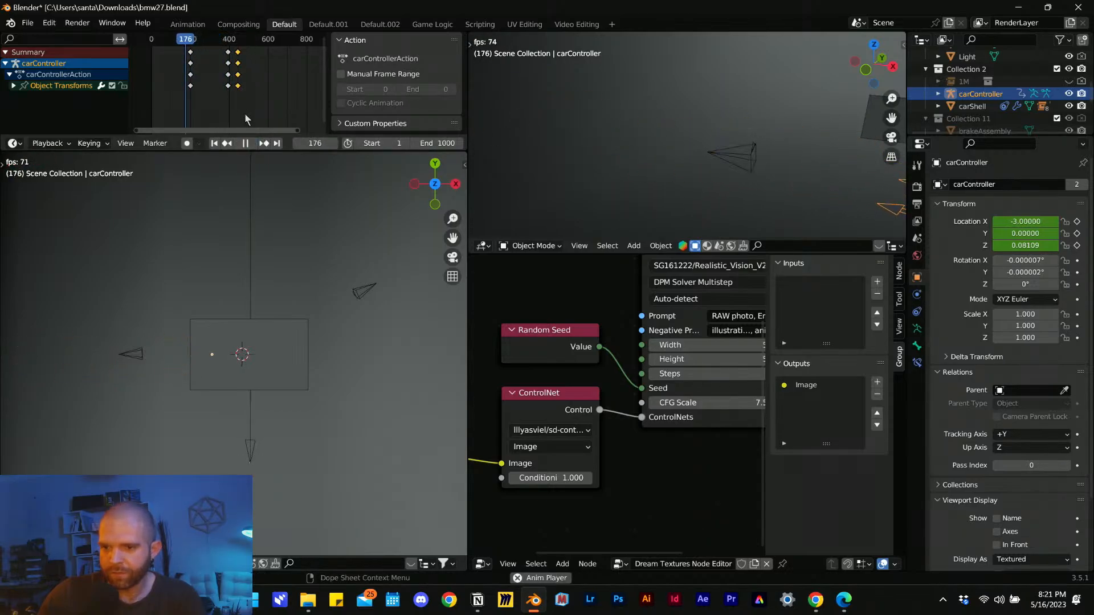
scroll(709, 182, down, 4)
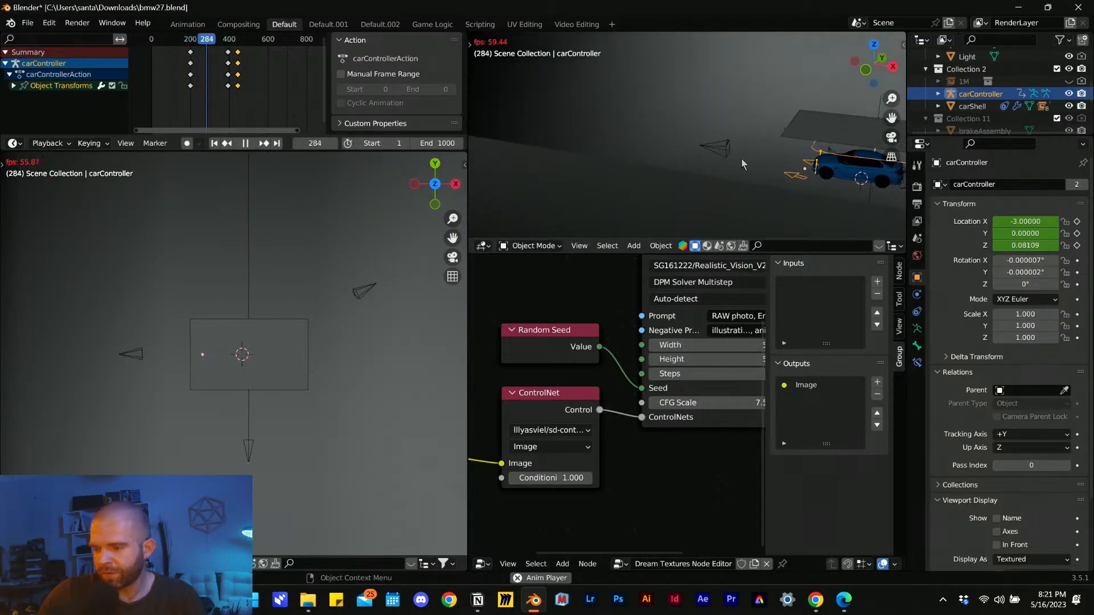
scroll(654, 169, up, 4)
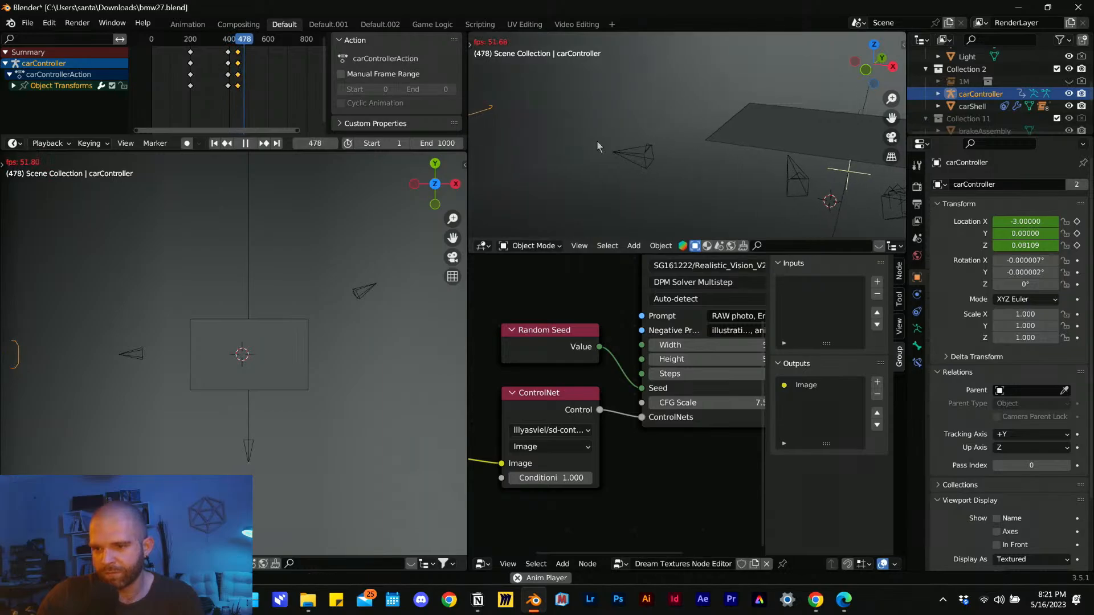
click(197, 50)
key(space)
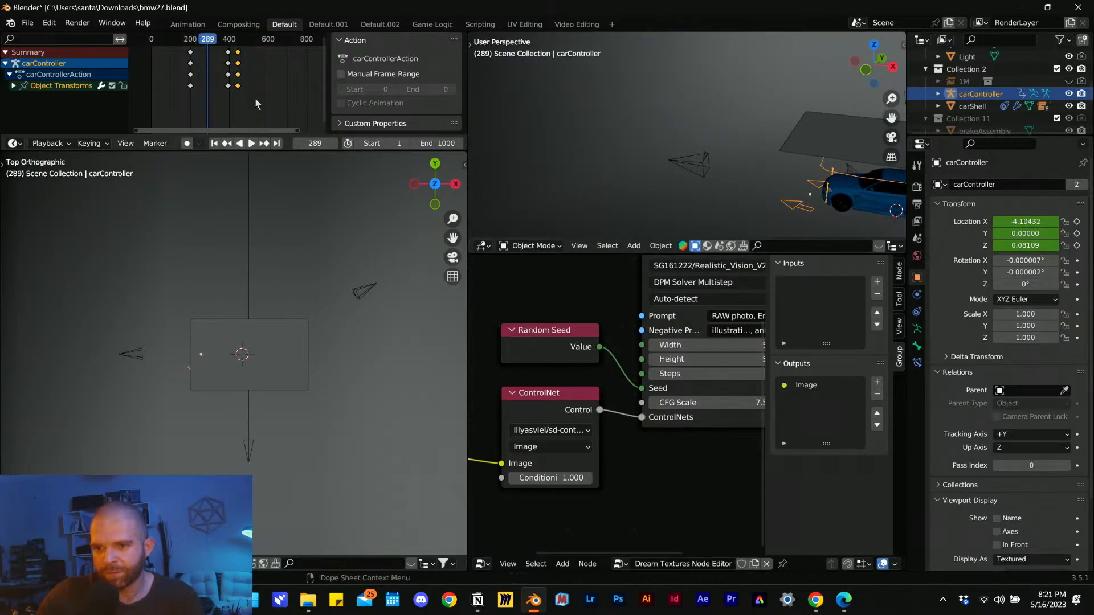
- Shift the carController's last keyframes earlier to about frame 425 and replay the ending, stopping at frame 407
drag(262, 104, 240, 53)
key(g)
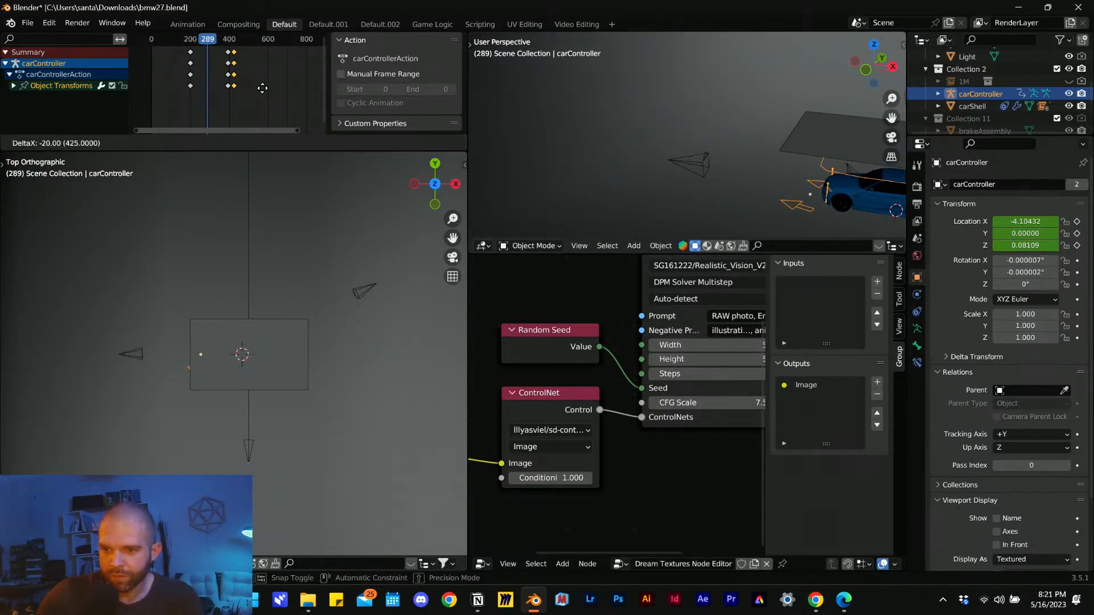
click(262, 93)
key(space)
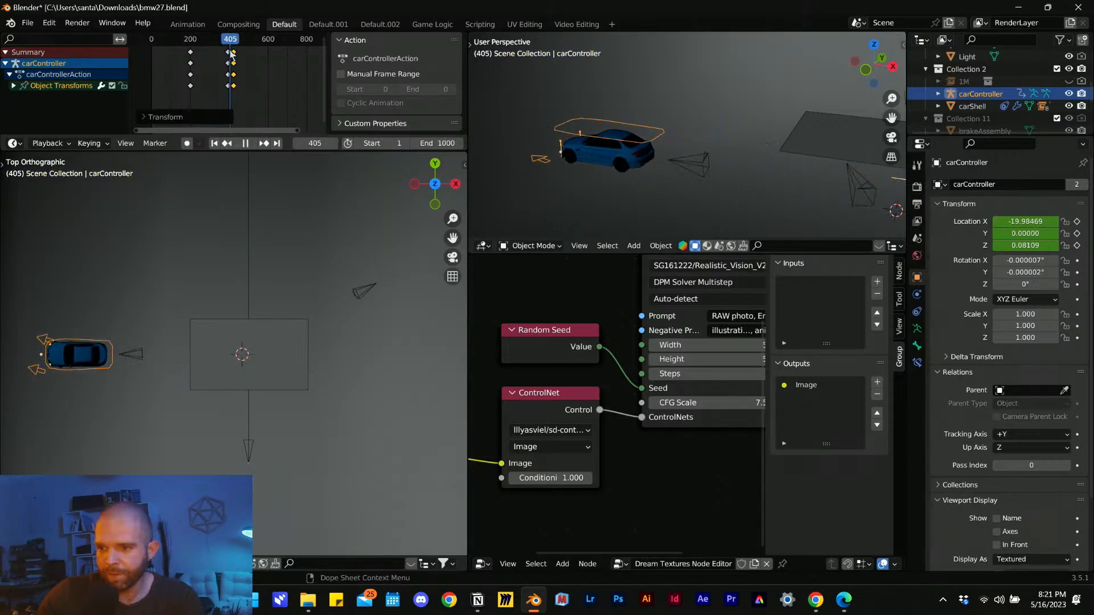
drag(234, 52, 230, 55)
- Add a mesh plane at the world origin and scale it up to about 2.43
scroll(611, 127, up, 4)
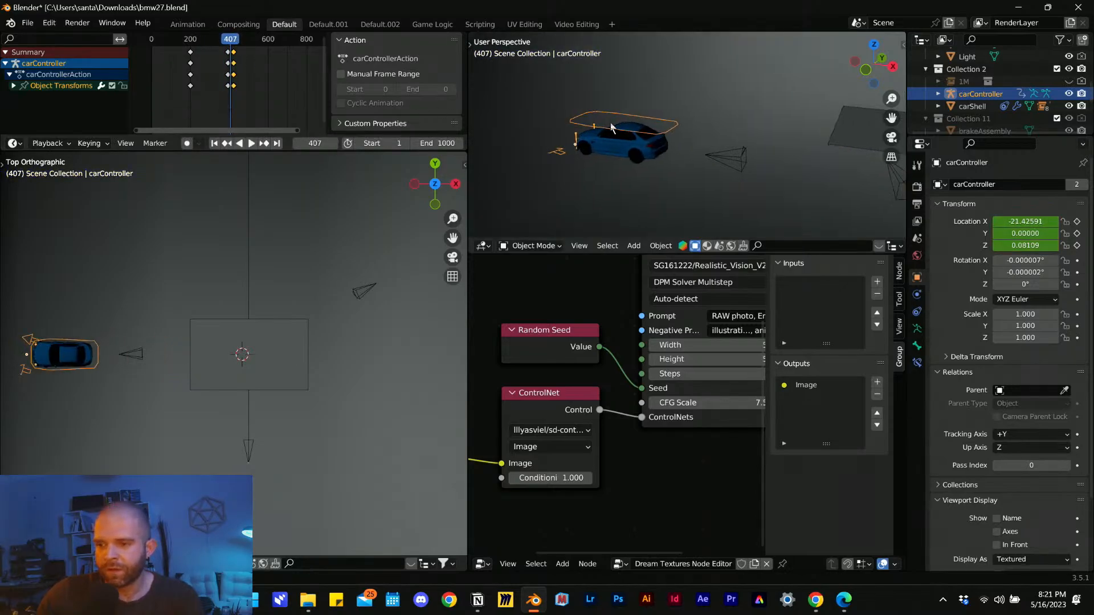
shift+middle_drag(556, 129, 638, 117)
scroll(640, 146, up, 2)
shift+middle_drag(691, 135, 660, 161)
key(shift+a)
mouse_move(661, 162)
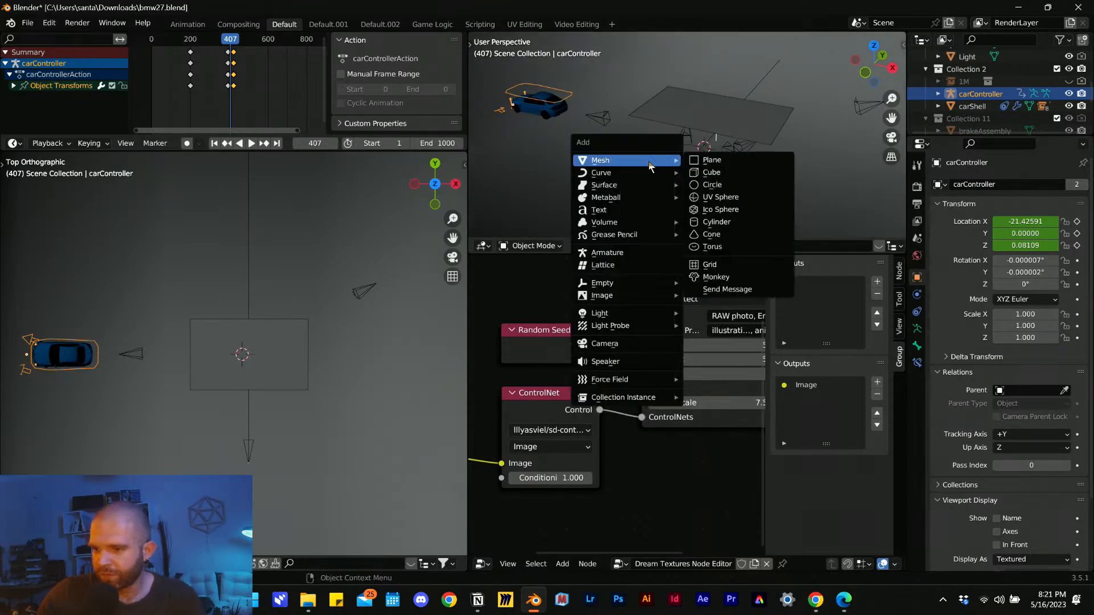
click(707, 160)
key(s)
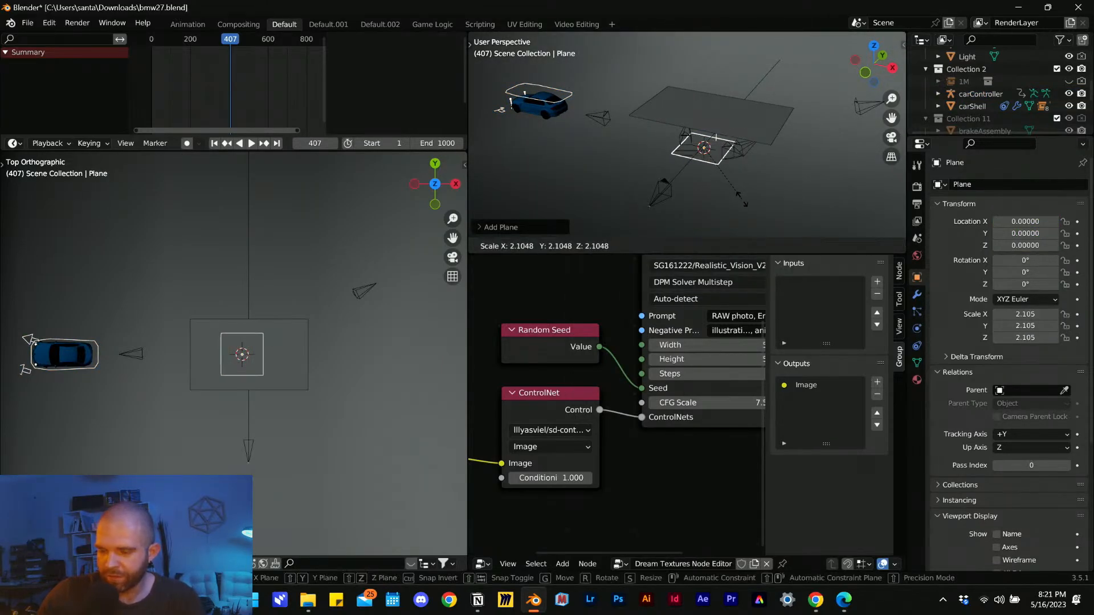
click(732, 200)
- Rotate the new plane 90 degrees about the Y axis so it stands upright
key(r)
key(x)
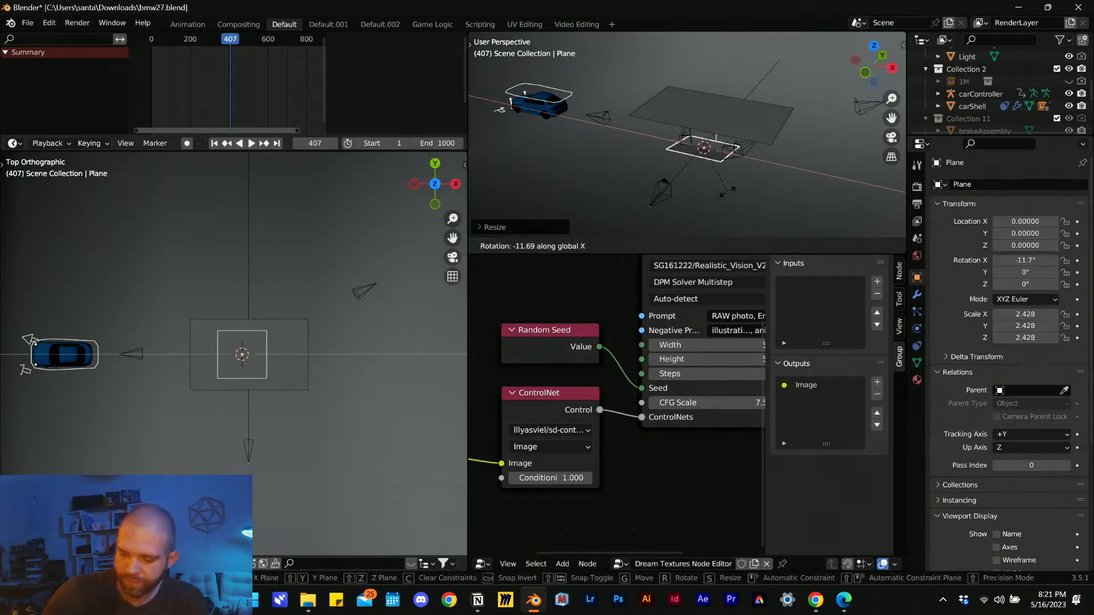
text(y90)
click(728, 197)
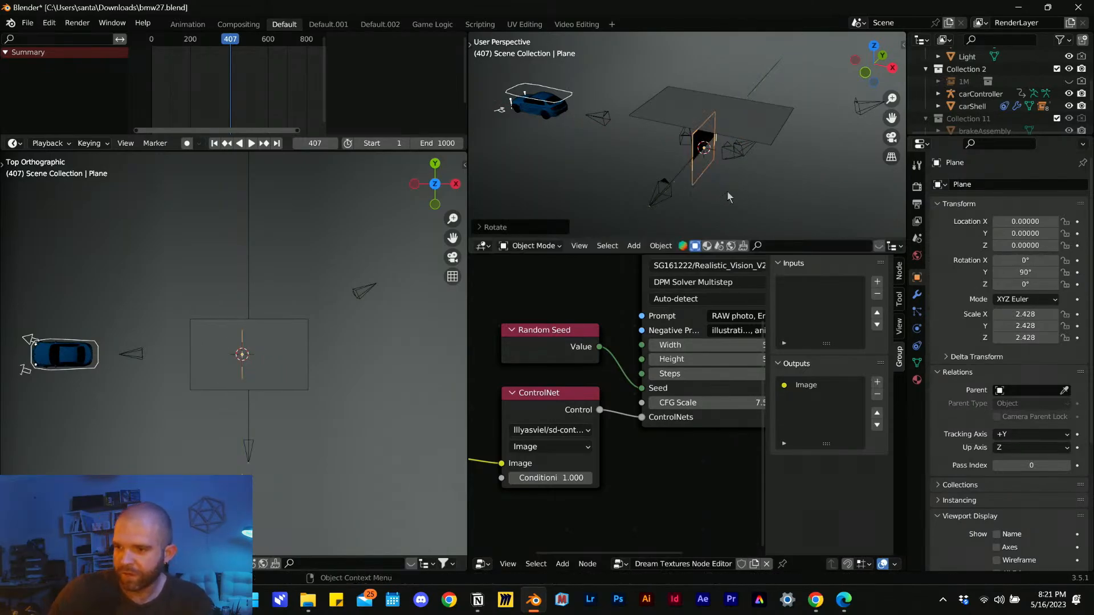
- Raise the upright plane to about Z 3.10 and move it along X to about -22.15, at the car's front
key(g)
key(z)
click(743, 164)
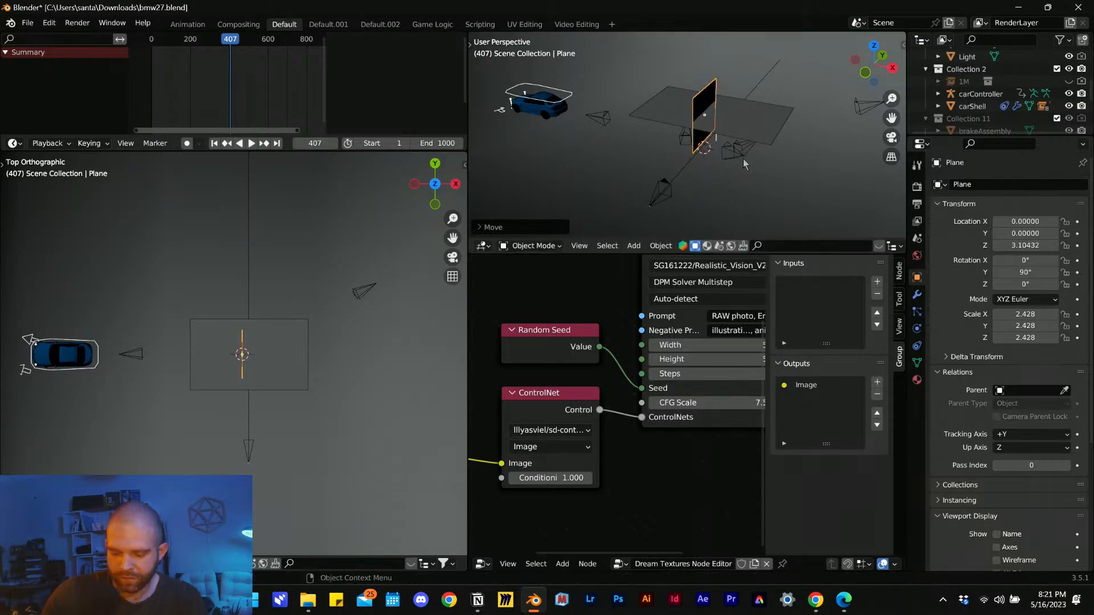
key(g)
key(x)
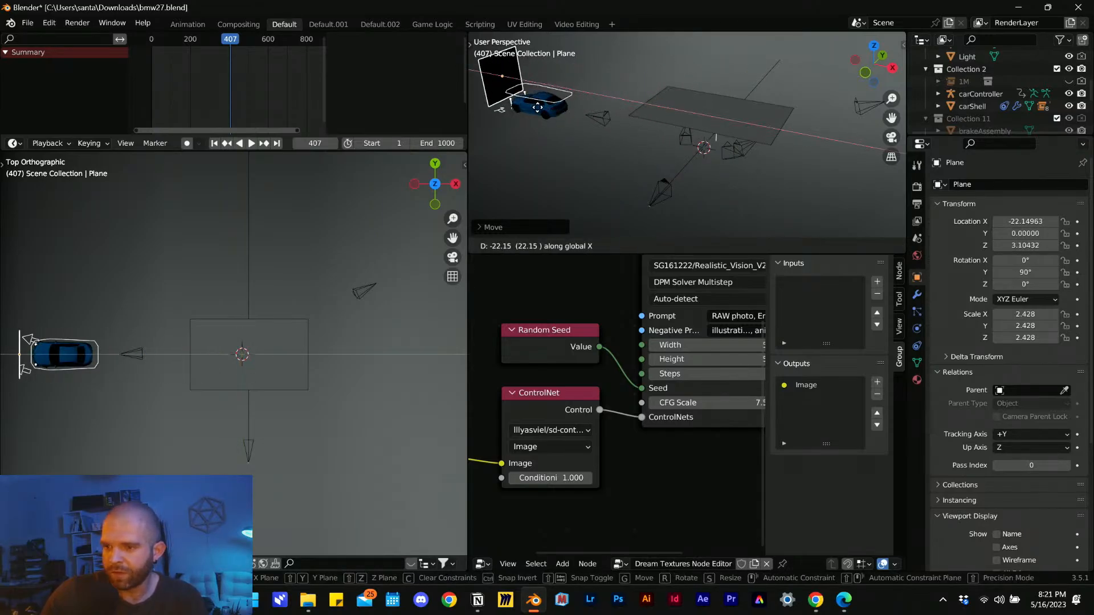
click(537, 107)
- Add an Explode modifier to the upright plane in front of the car
middle_drag(537, 107, 742, 199)
scroll(655, 142, up, 3)
scroll(661, 136, up, 2)
click(917, 296)
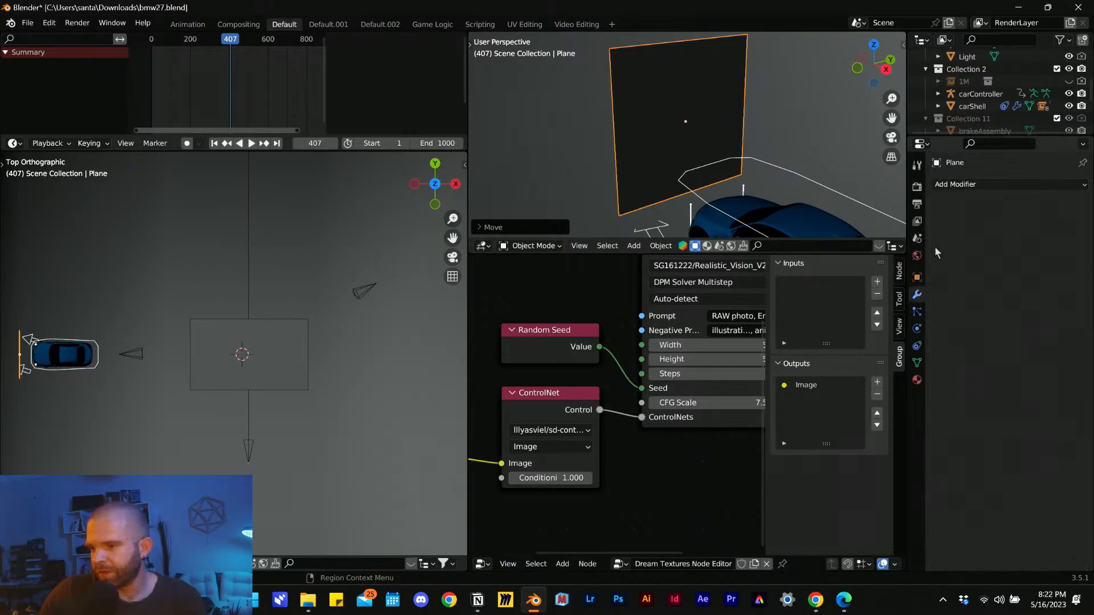
click(959, 187)
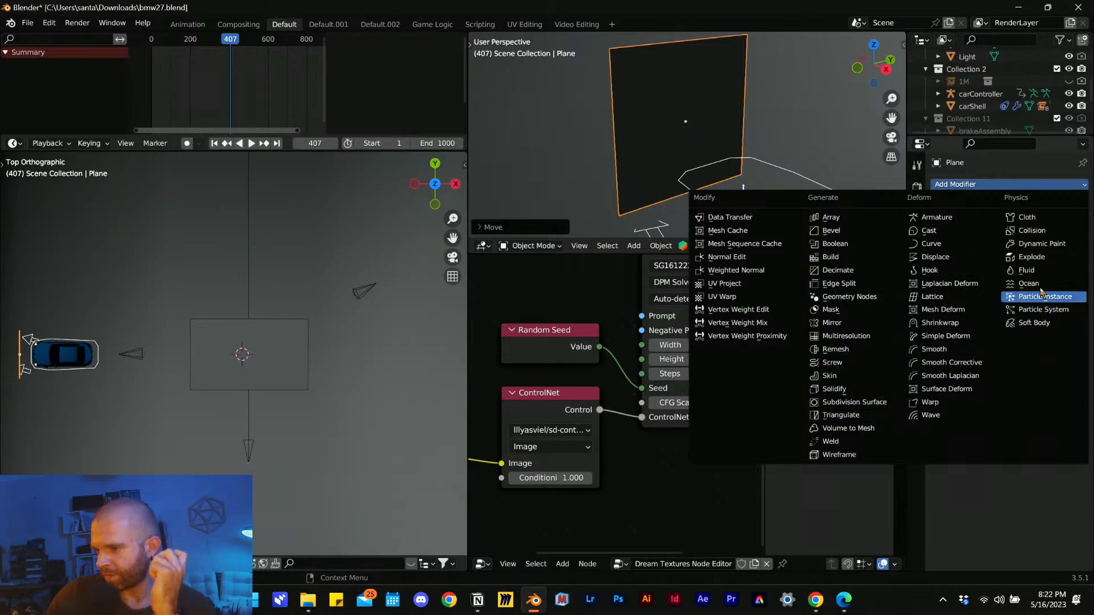
click(1033, 257)
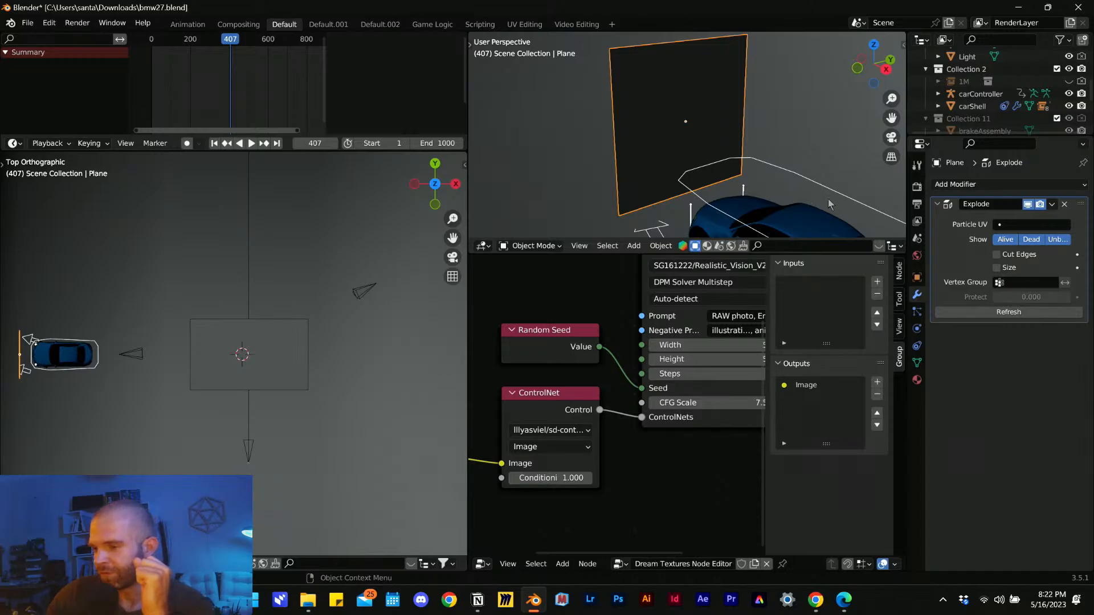
- Lower the plane along the Z axis to about ground level in front of the car and save the file
scroll(681, 188, down, 5)
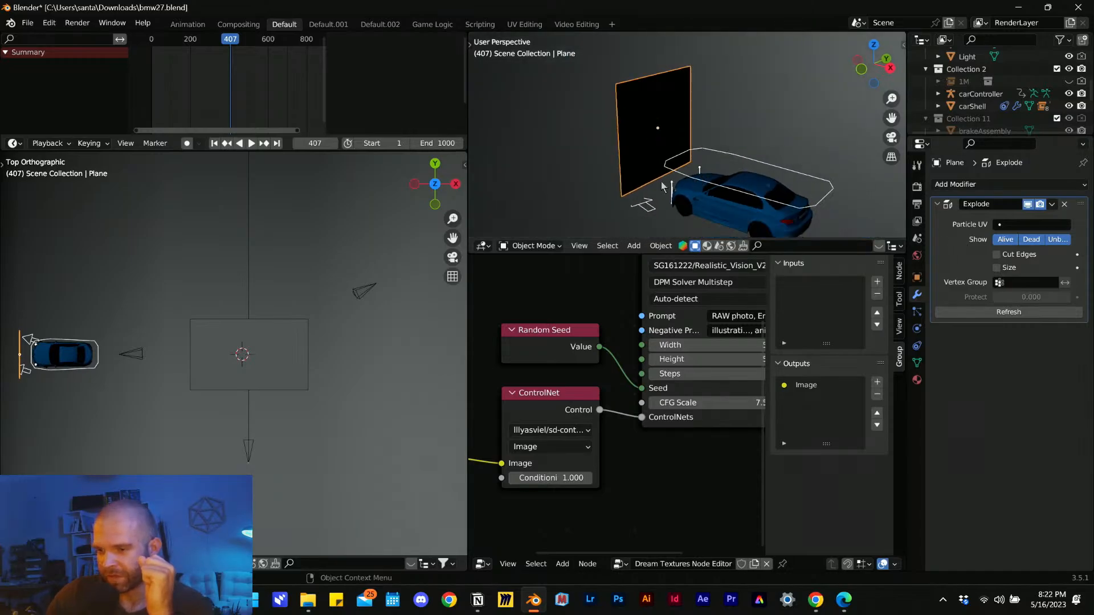
key(g)
key(z)
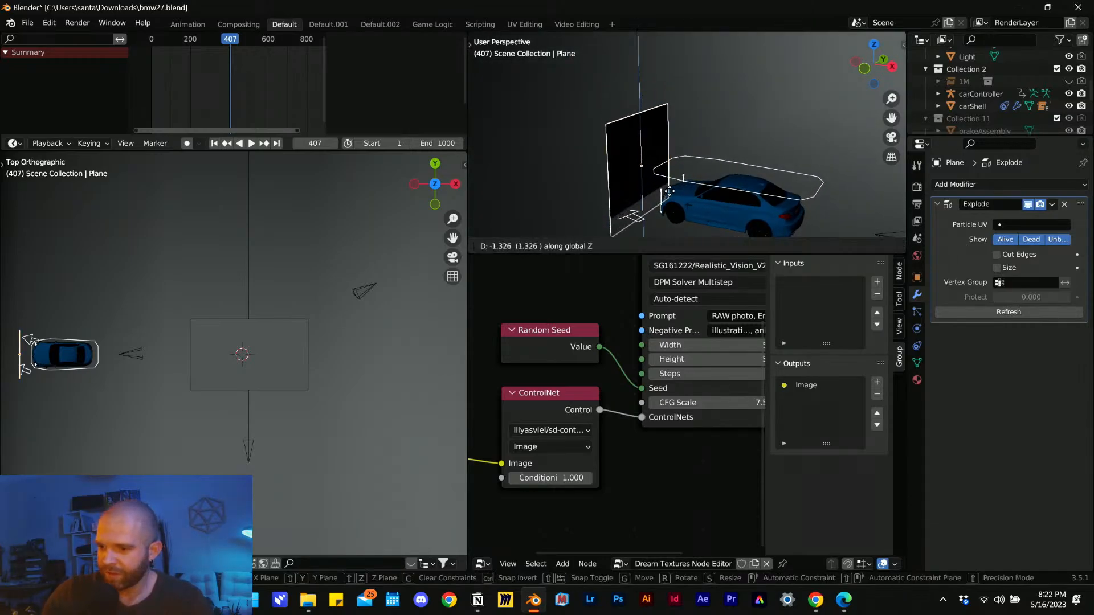
click(728, 181)
key(ctrl+s)
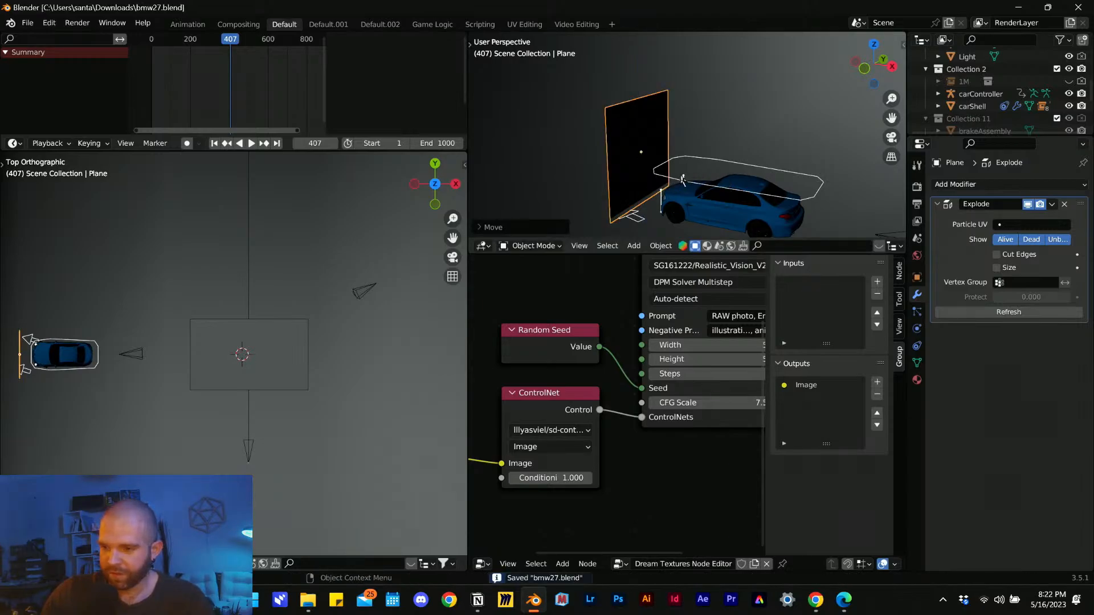
- Scrub the animation to examine the car passing through the plane near frame 418 and the active camera's view near frame 304
scroll(678, 171, up, 4)
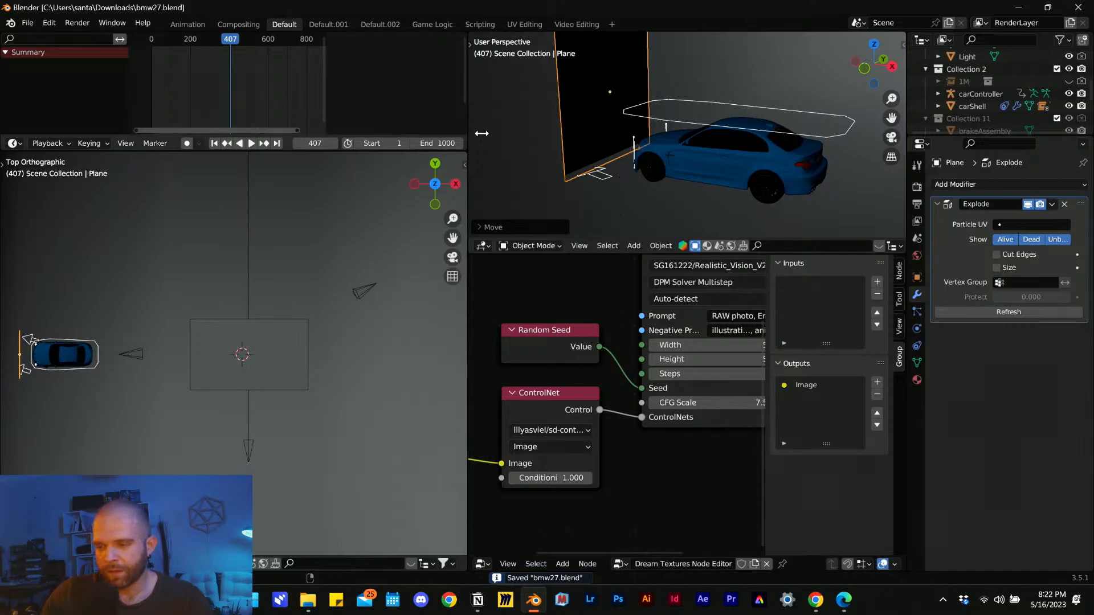
key(space)
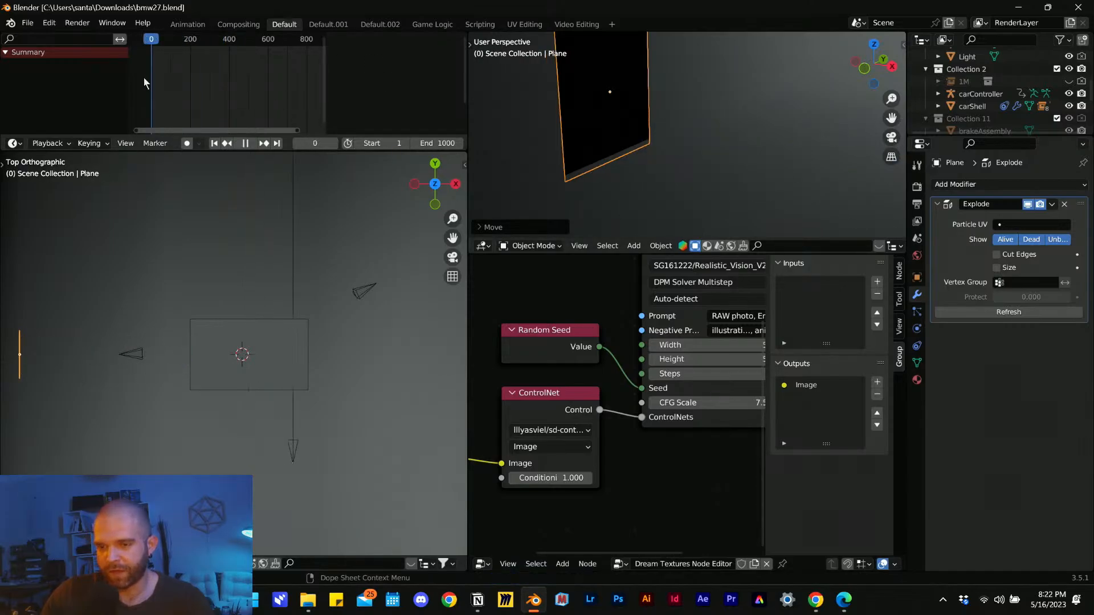
drag(258, 94, 233, 108)
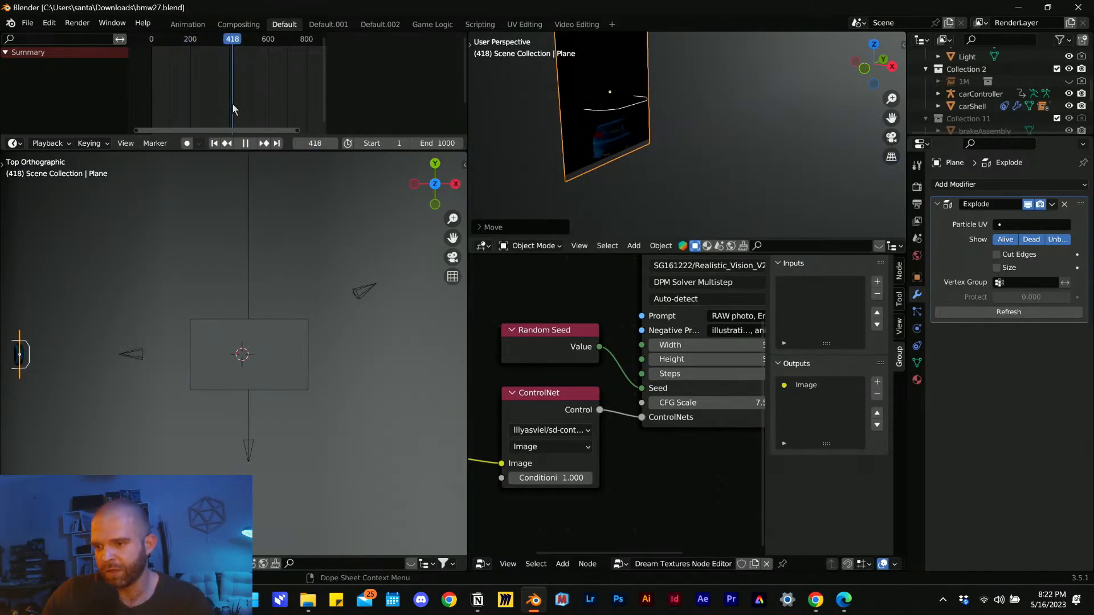
middle_drag(624, 121, 696, 145)
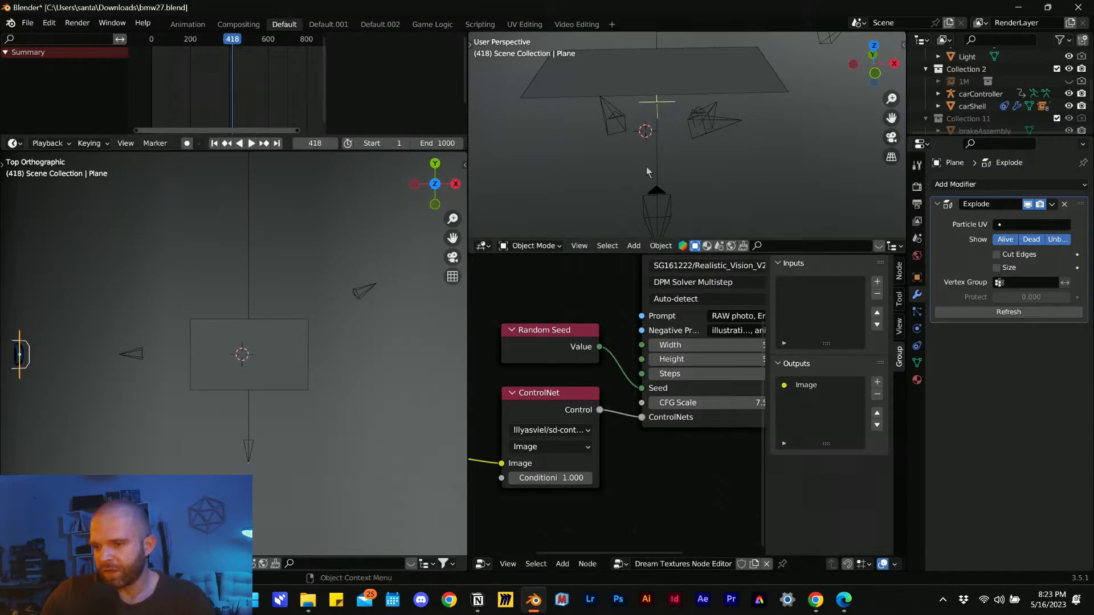
key(KP_0)
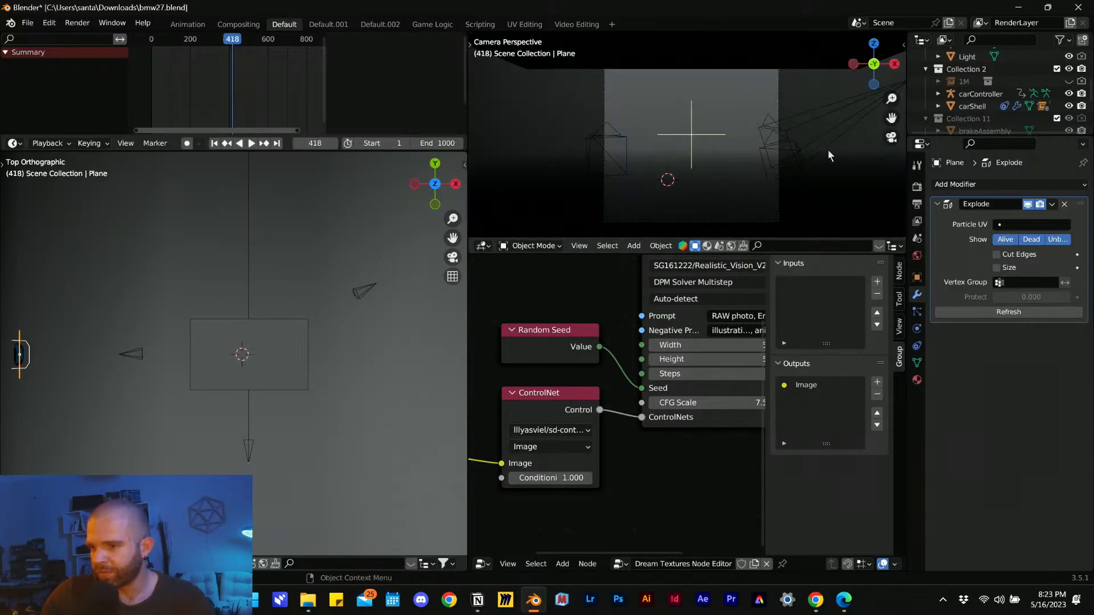
drag(280, 68, 210, 43)
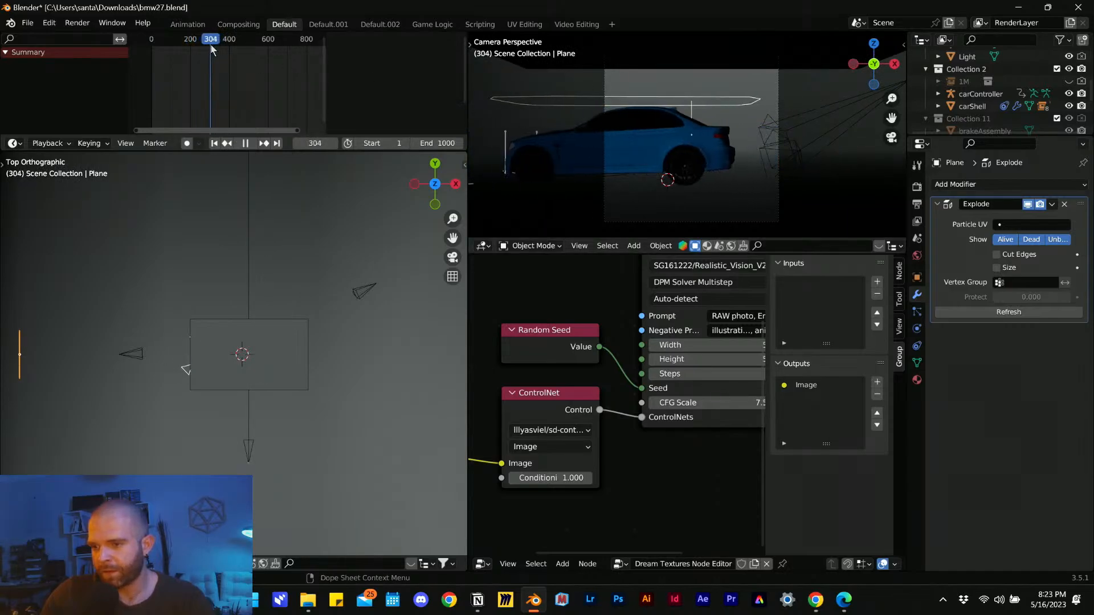
- Duplicate Camera.002 in place and select the new copy
middle_drag(768, 115, 694, 120)
click(763, 140)
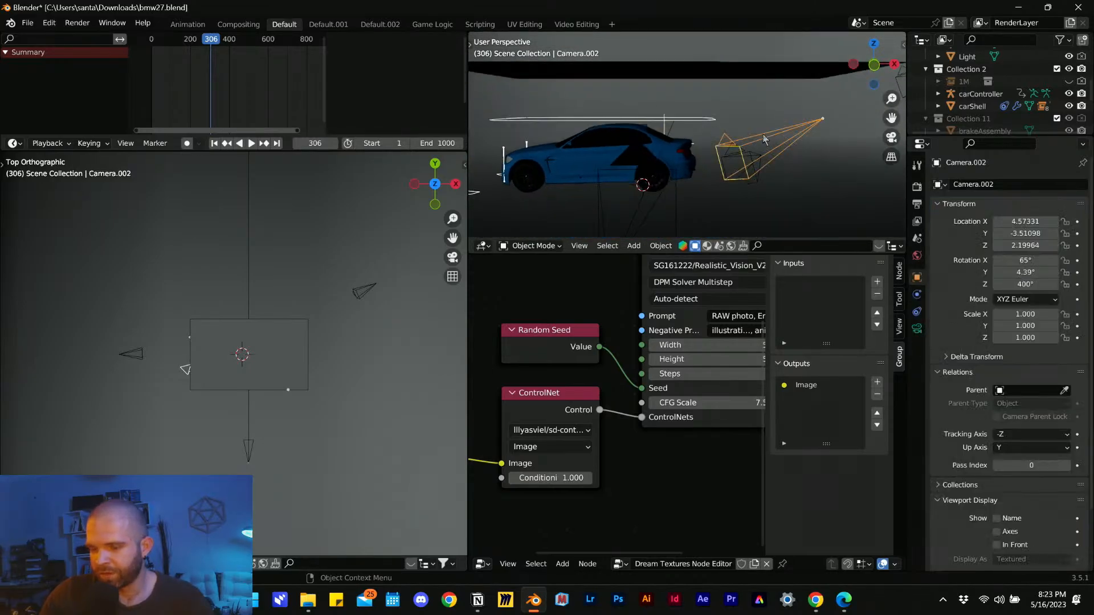
key(shift+d)
click(757, 128)
scroll(1007, 94, up, 4)
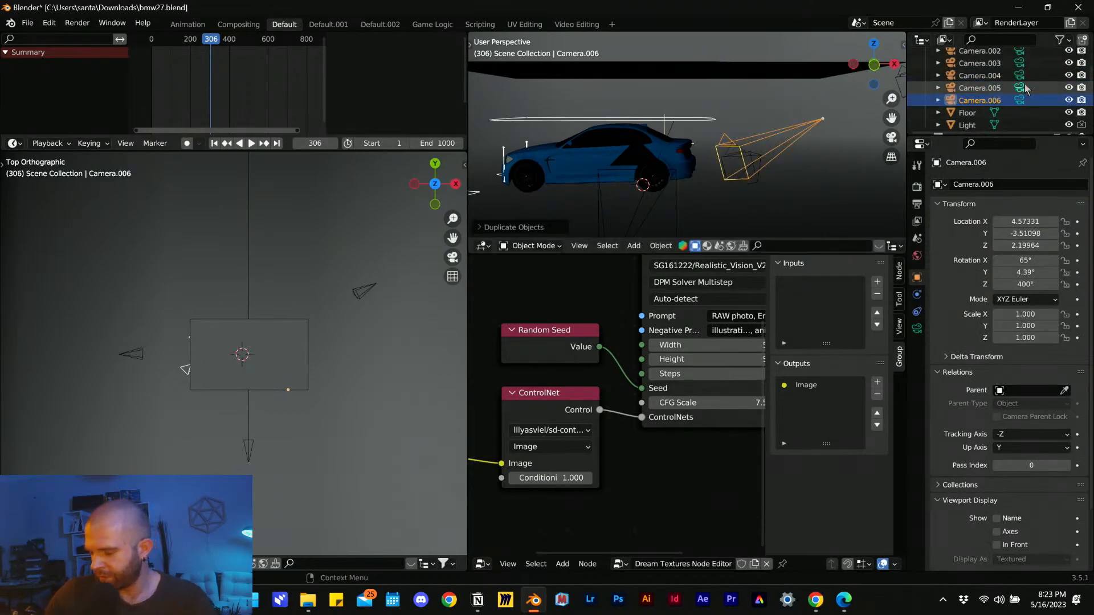
click(948, 87)
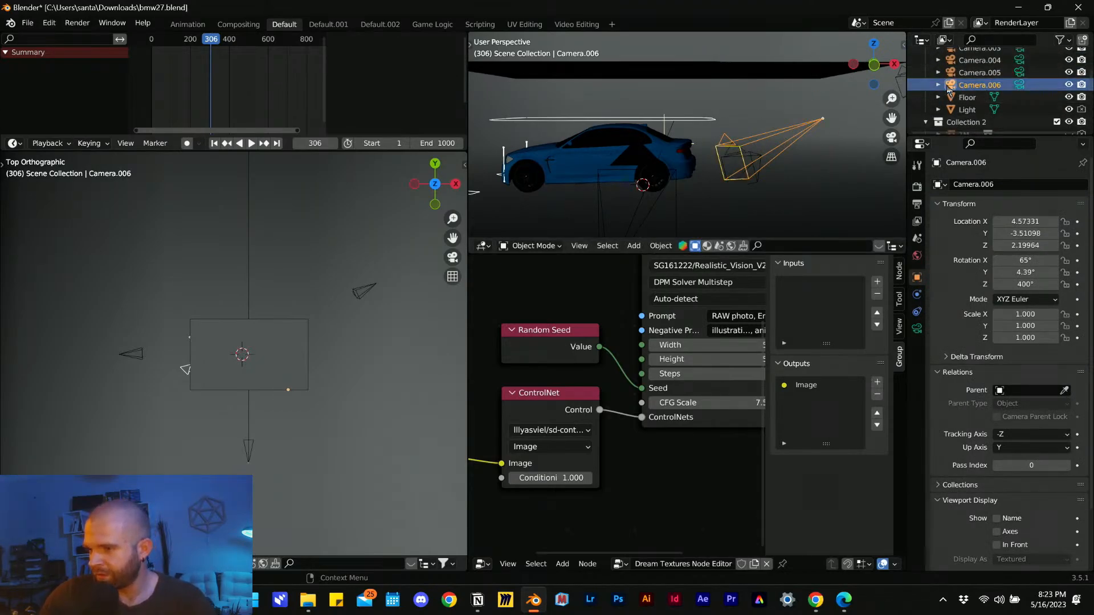
- Move the duplicated camera beyond the plane to about X -26.47, Y -3.36, Z 3.14
key(g)
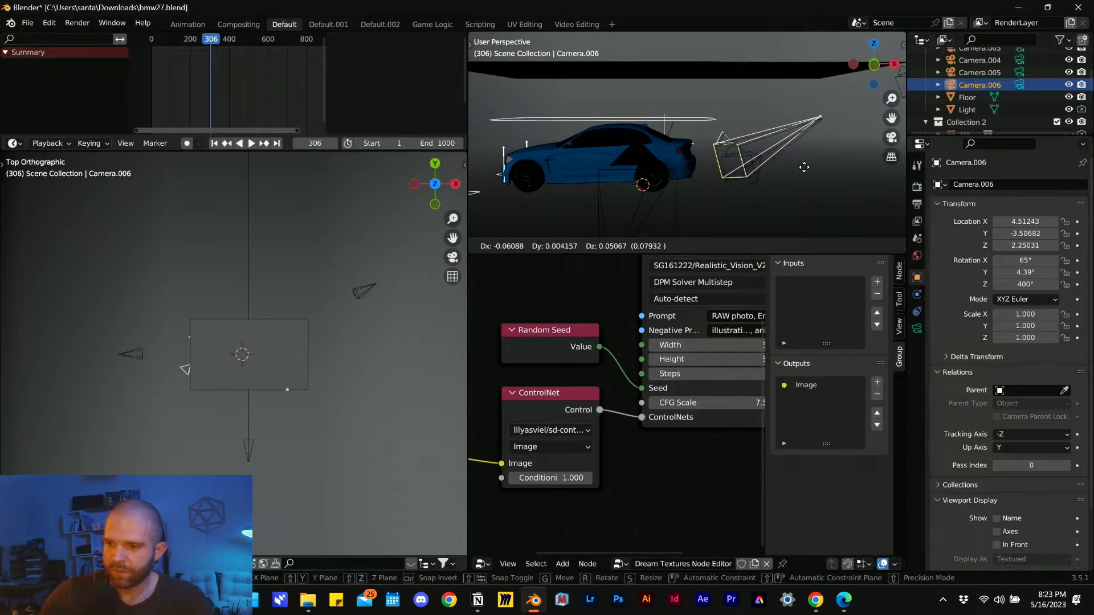
click(564, 139)
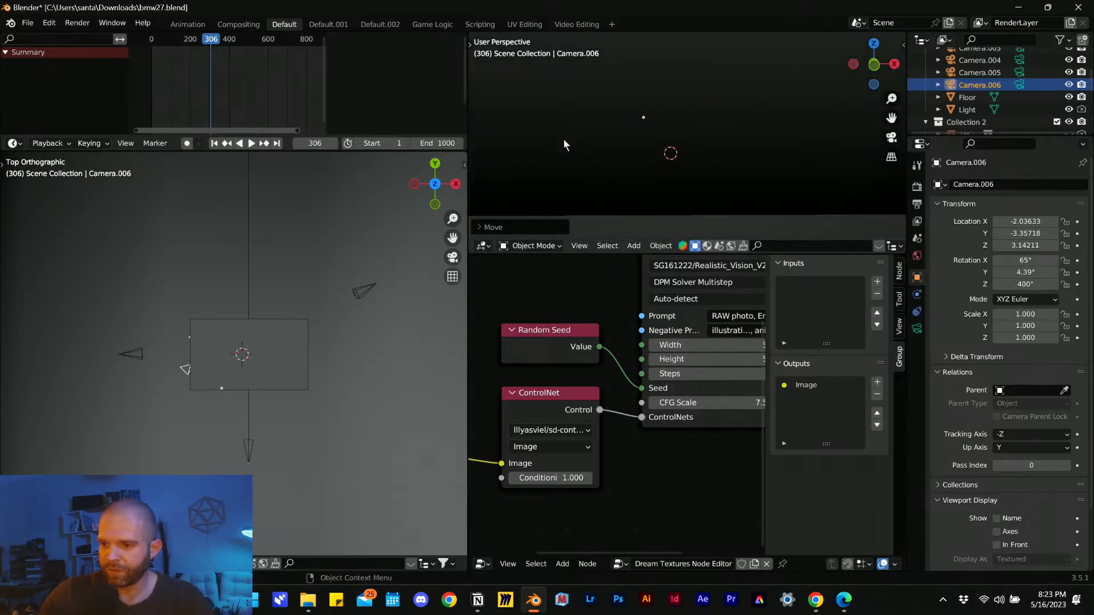
key(g)
click(509, 132)
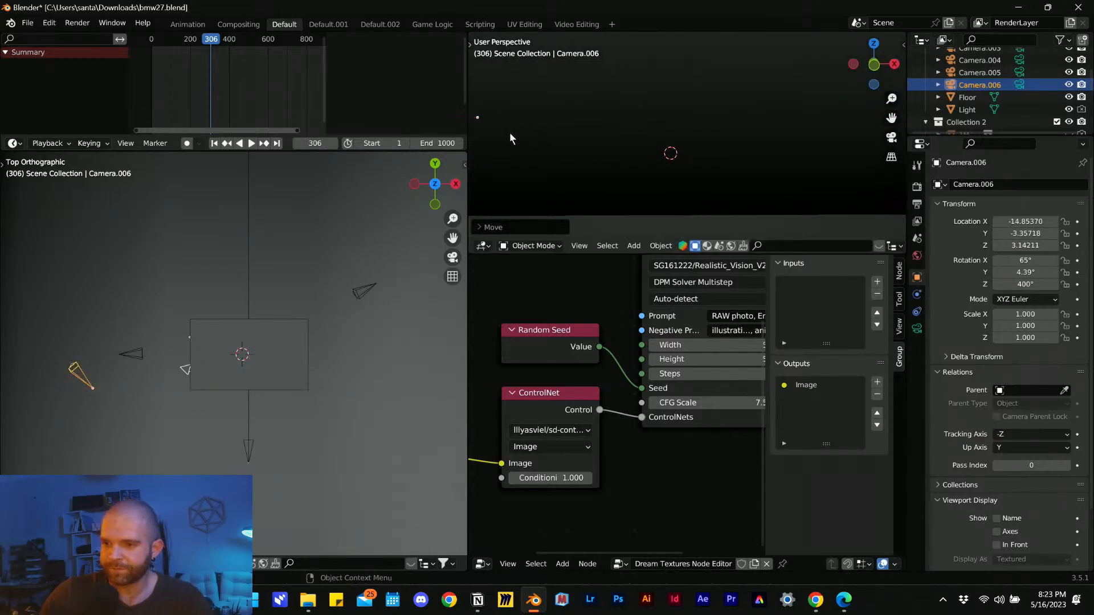
key(g)
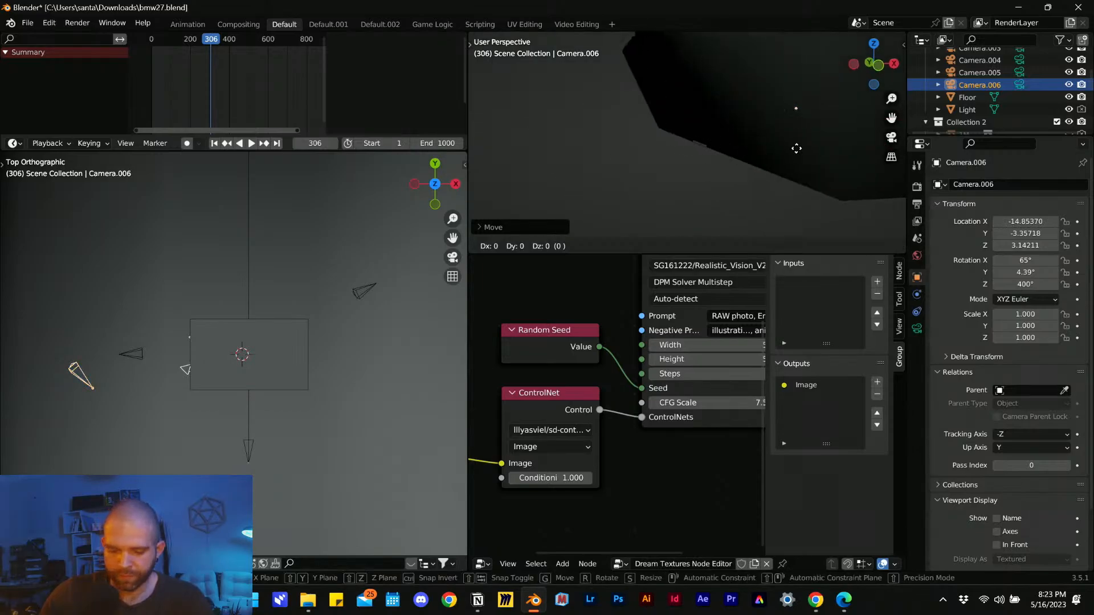
key(x)
click(656, 144)
- Rotate Camera.006 about the global Z and X axes to about X 77.6°, Y 20.2°, Z 309°
key(r)
key(z)
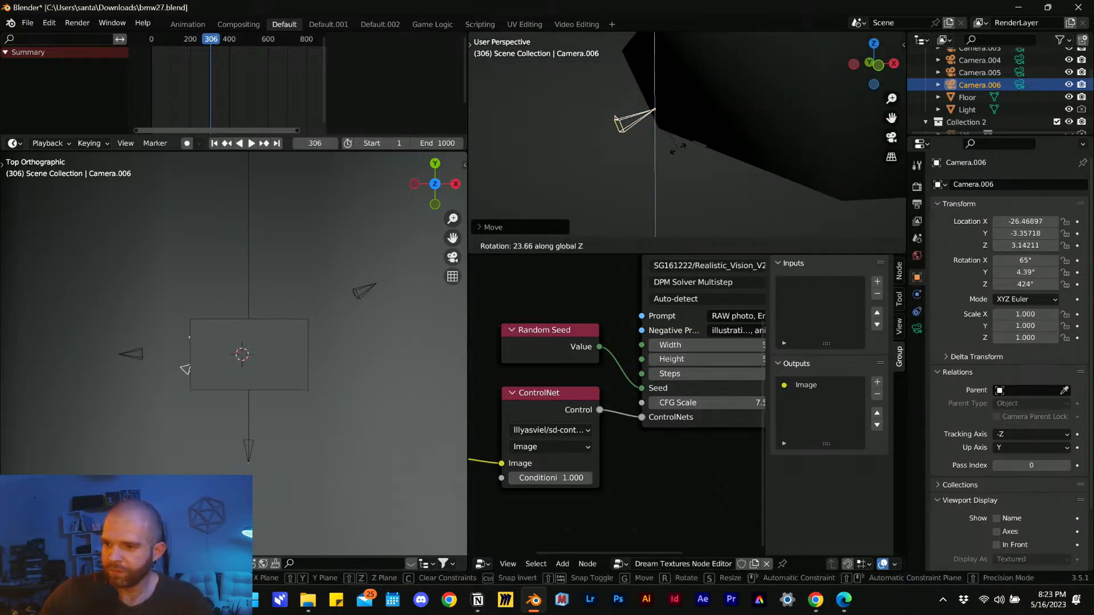
click(606, 110)
key(r)
key(x)
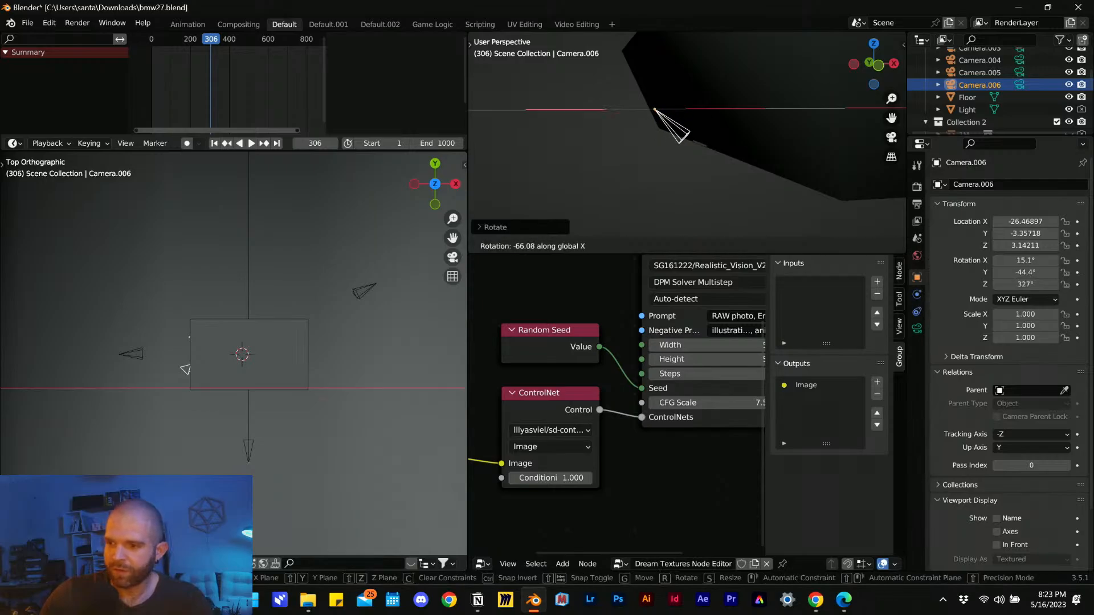
click(666, 158)
scroll(759, 114, up, 5)
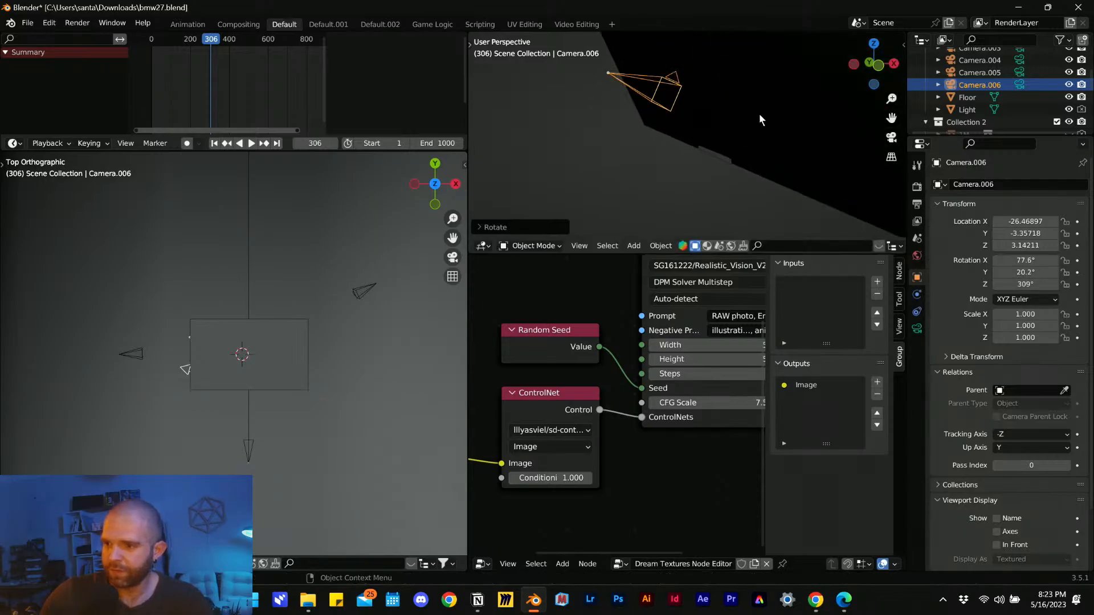
- Switch to the camera view and make Camera.006 the active scene camera
click(892, 137)
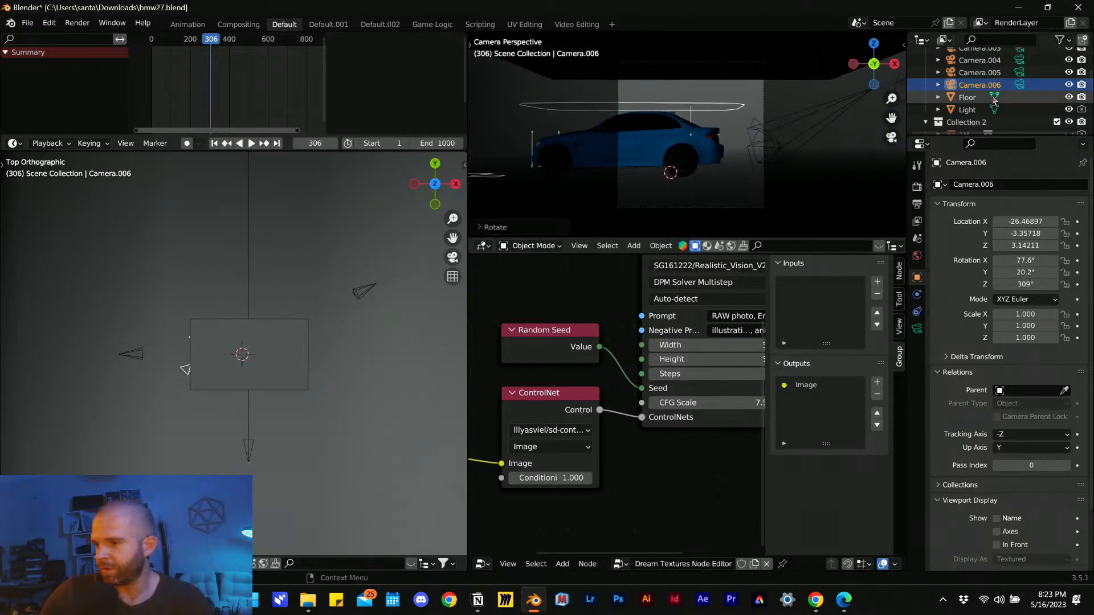
click(938, 73)
click(939, 97)
click(963, 110)
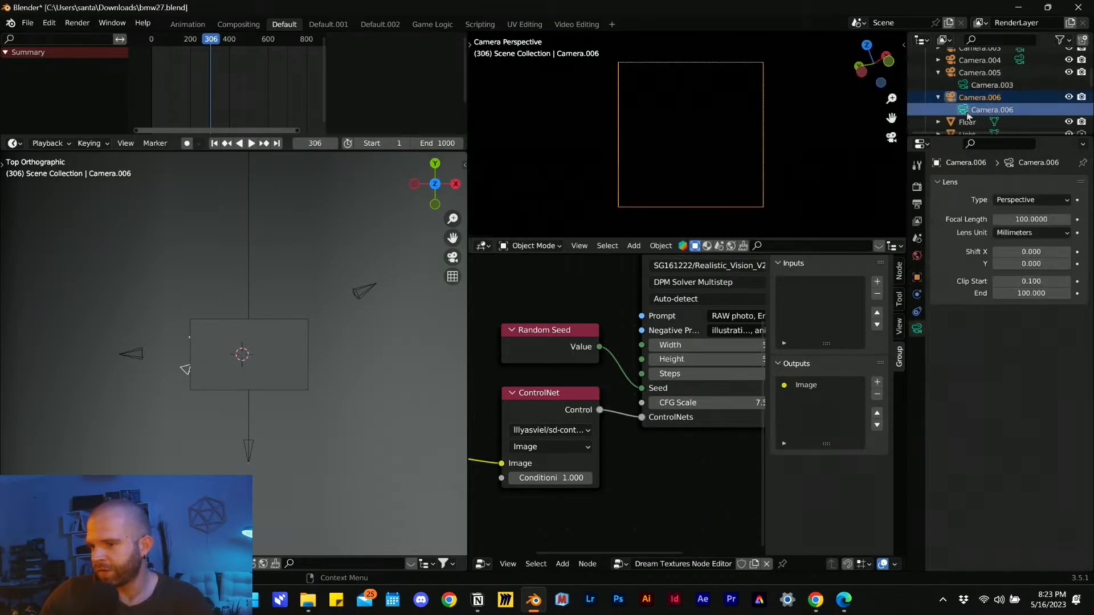
- Rotate Camera.006 about the global X axis and reposition it freely beyond the plane
scroll(739, 151, down, 3)
mouse_move(738, 147)
middle_down()
mouse_move(721, 146)
mouse_move(727, 160)
middle_up()
scroll(720, 146, down, 4)
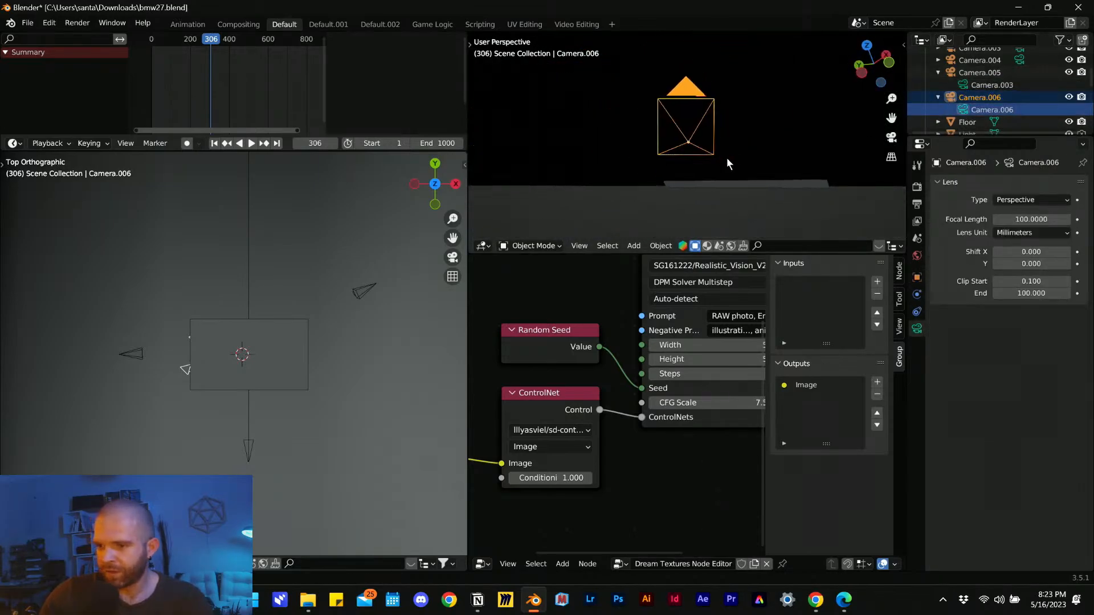
scroll(724, 160, down, 3)
key(r)
key(x)
click(749, 160)
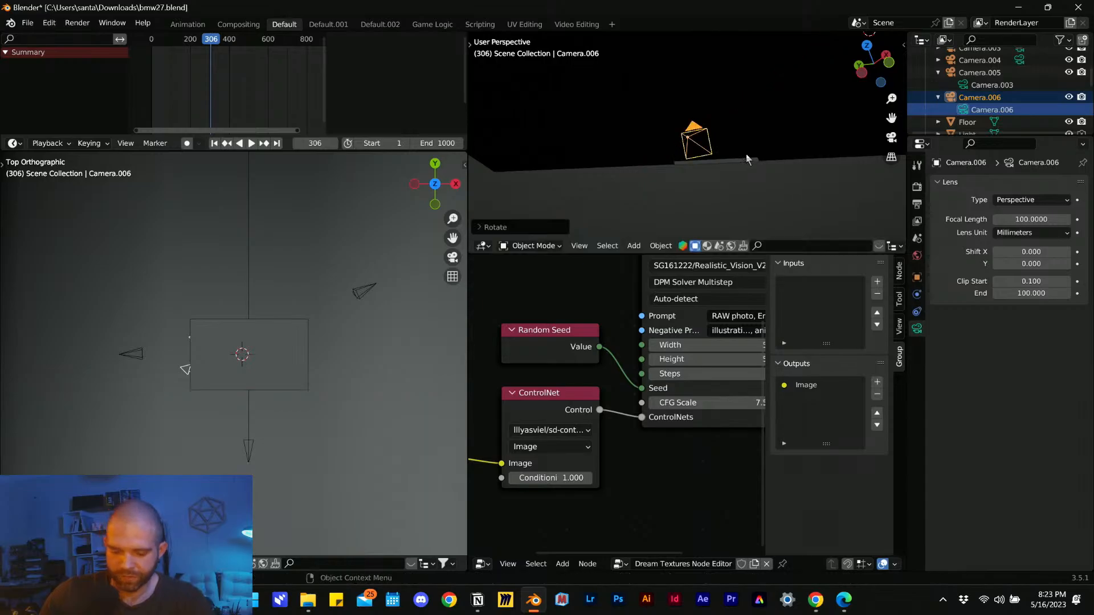
key(g)
click(717, 125)
middle_drag(716, 125, 819, 84)
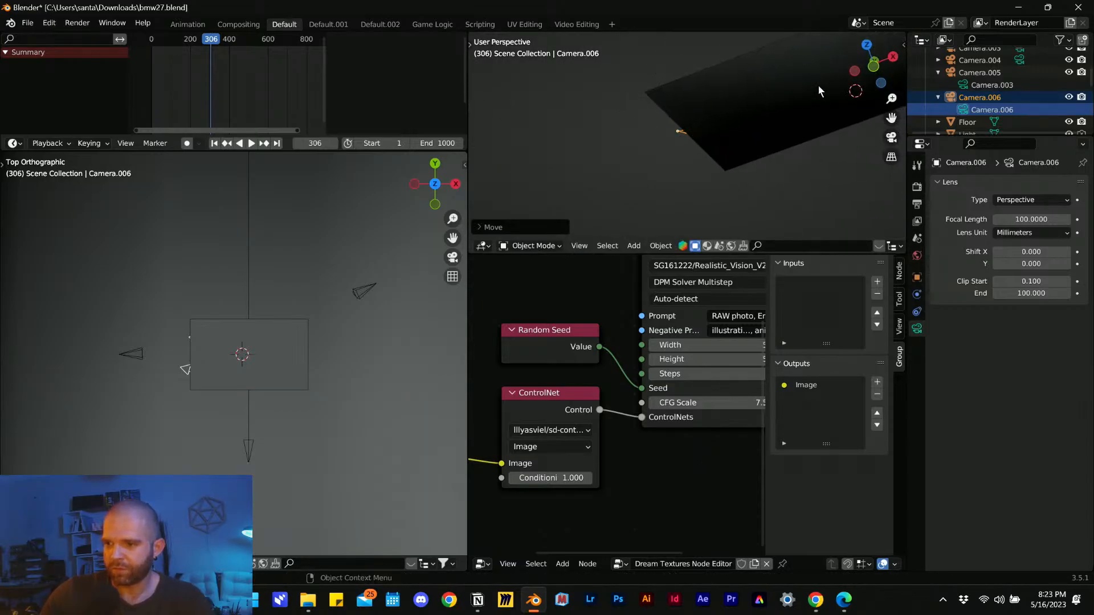
- In the front view, rotate Camera.006 to aim slightly upward and move it down near the ground in front of the plane
click(873, 66)
key(r)
click(764, 153)
key(r)
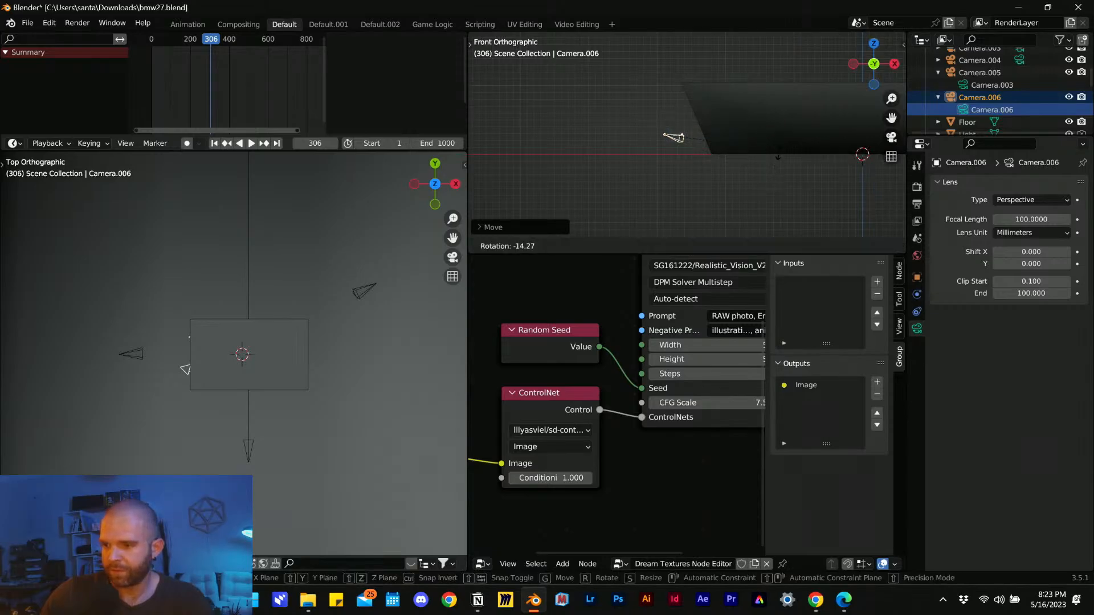
click(777, 117)
key(g)
click(809, 138)
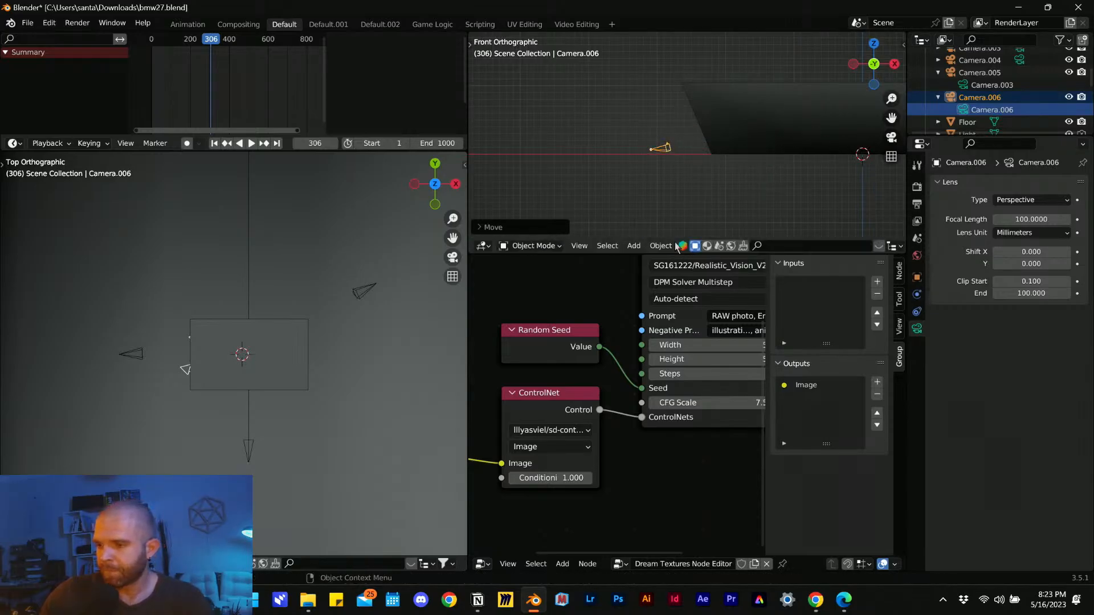
- Go to frame 414 in the camera view and shift Camera.006 along global Y and X to bring the car into frame
mouse_move(221, 48)
mouse_down()
mouse_move(256, 46)
mouse_move(233, 53)
mouse_up()
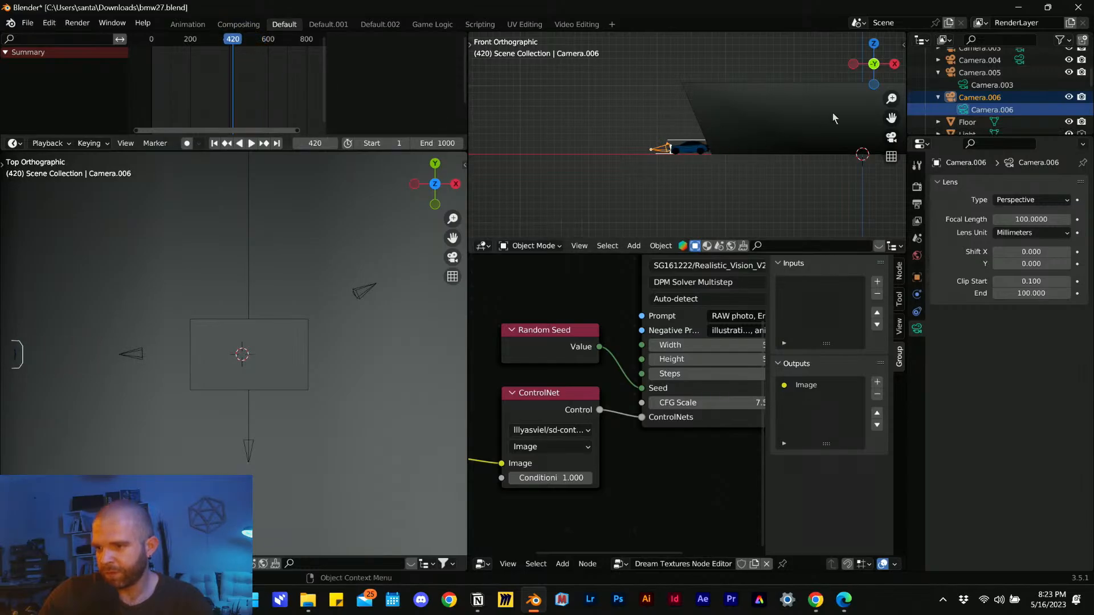
click(892, 136)
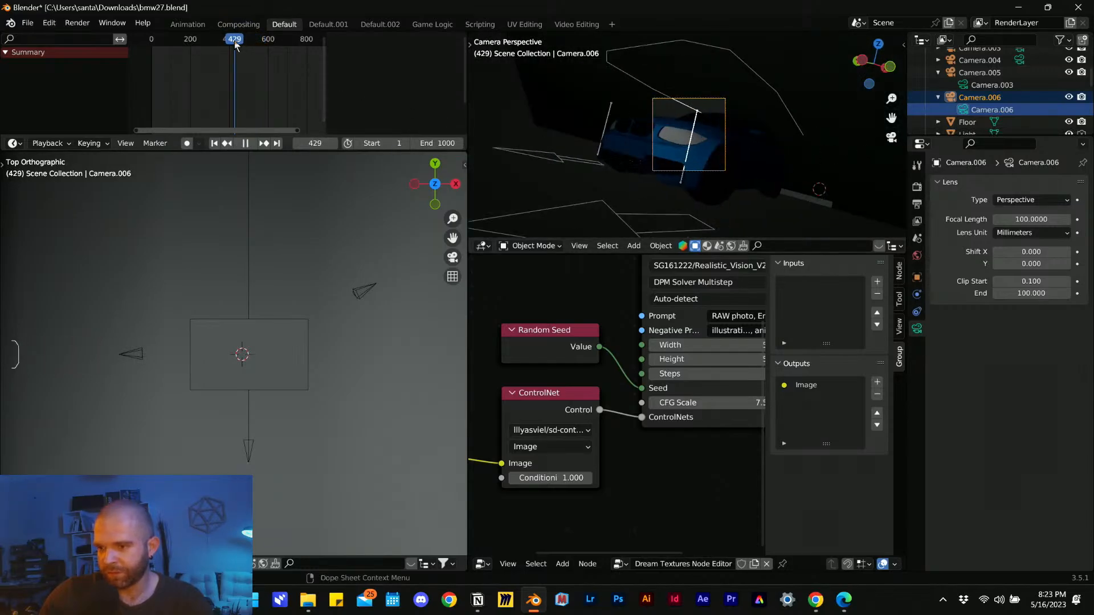
drag(233, 48, 232, 48)
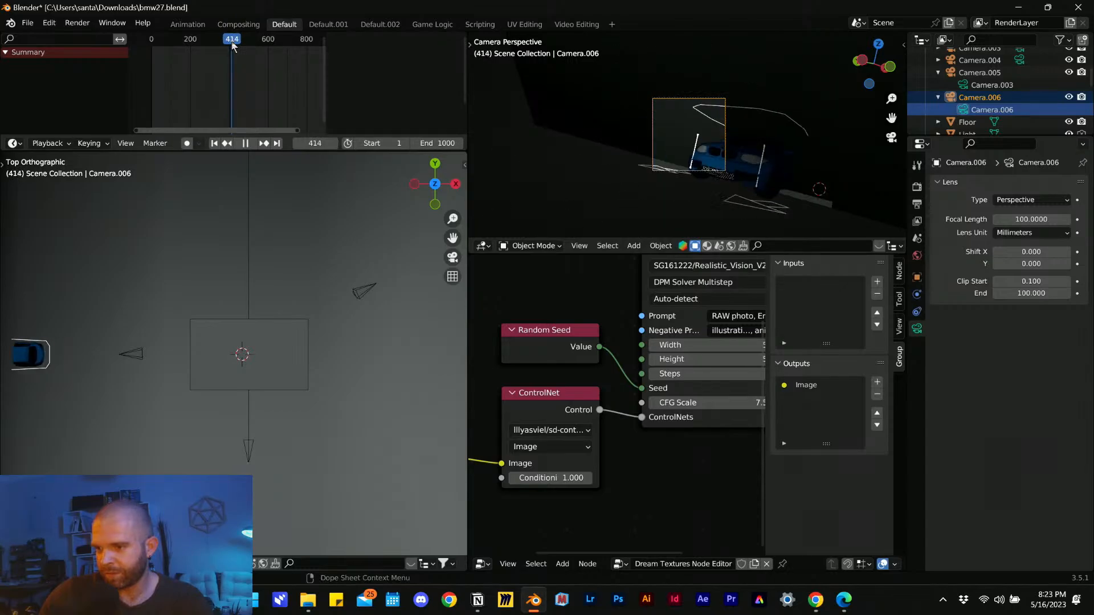
key(g)
key(y)
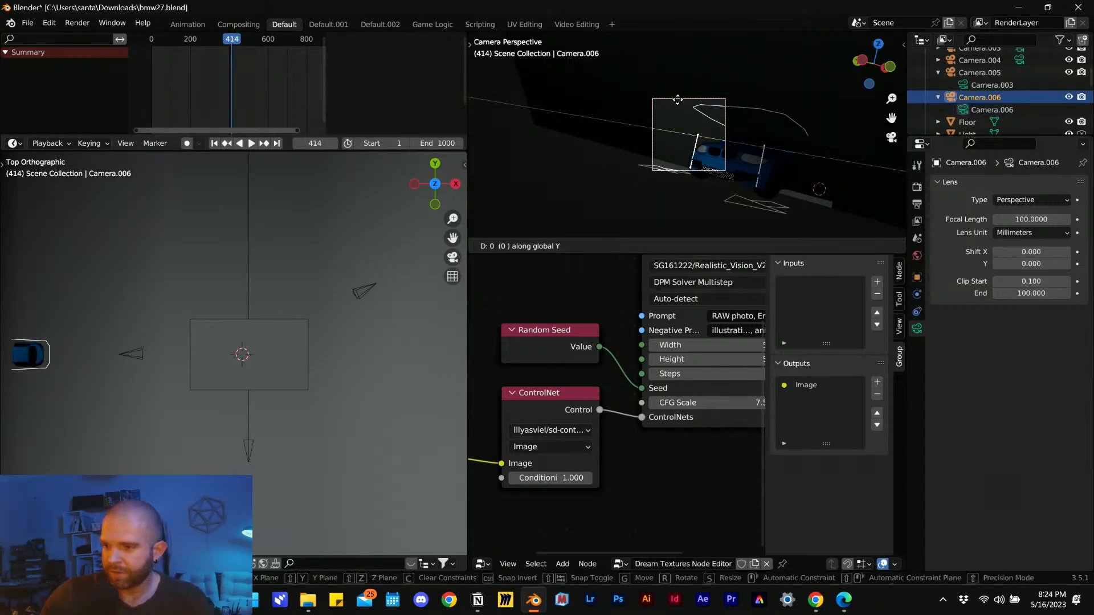
click(488, 43)
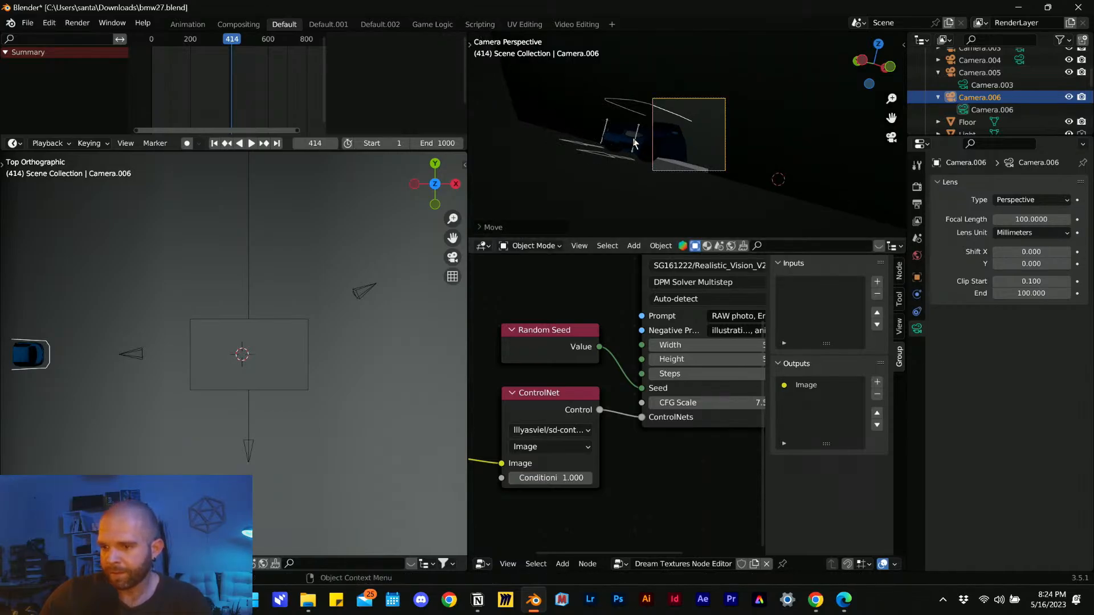
key(g)
key(x)
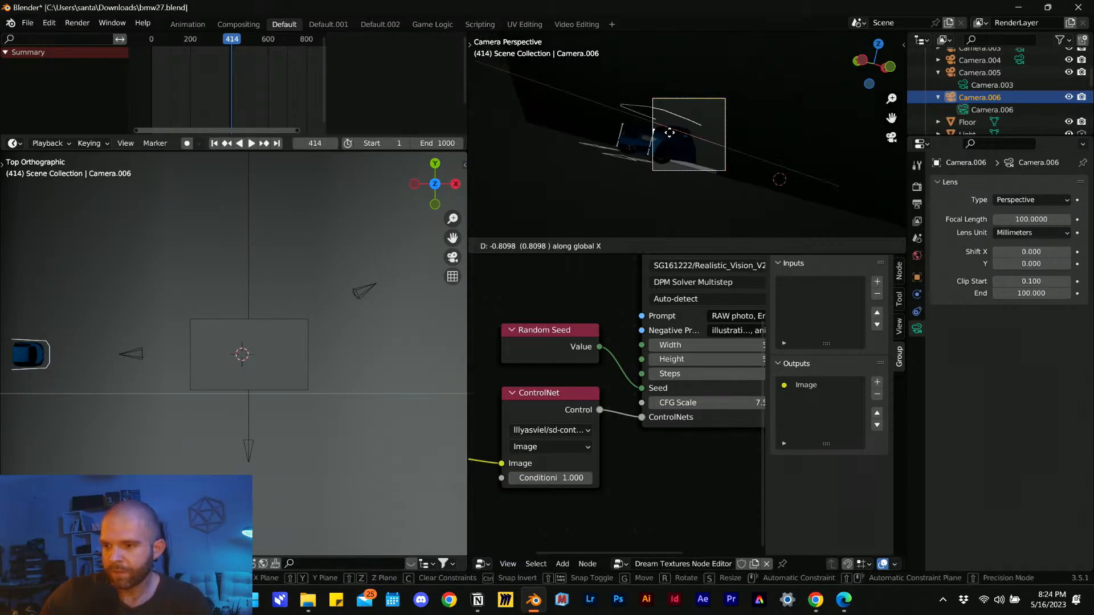
click(501, 117)
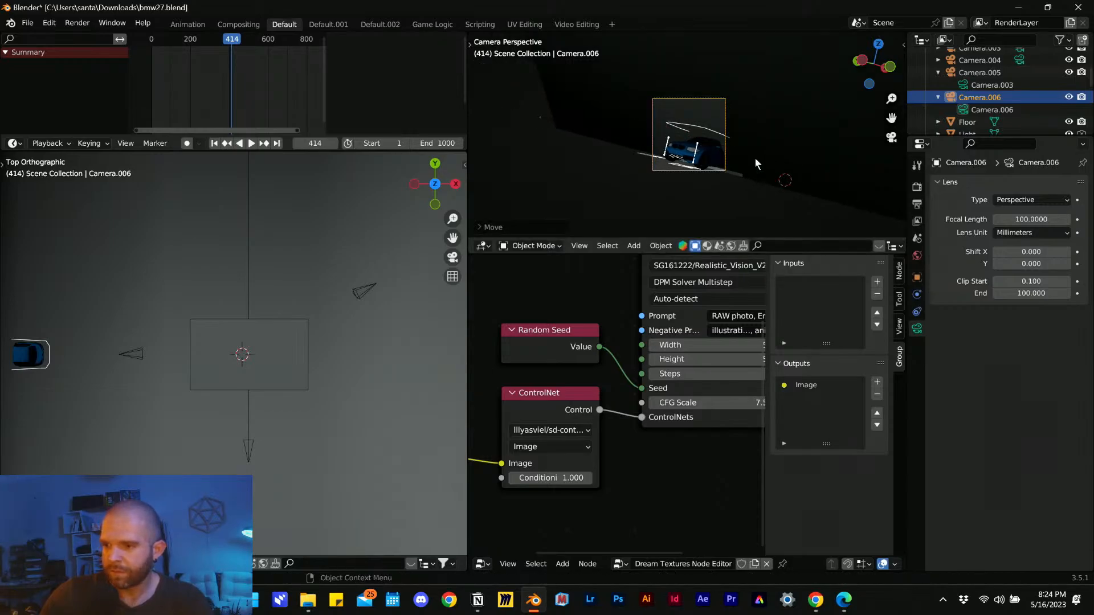
- Fine-tune Camera.006 along the global X and Y axes to frame the front of the car breaking through the plane
key(g)
key(x)
click(737, 160)
key(g)
key(y)
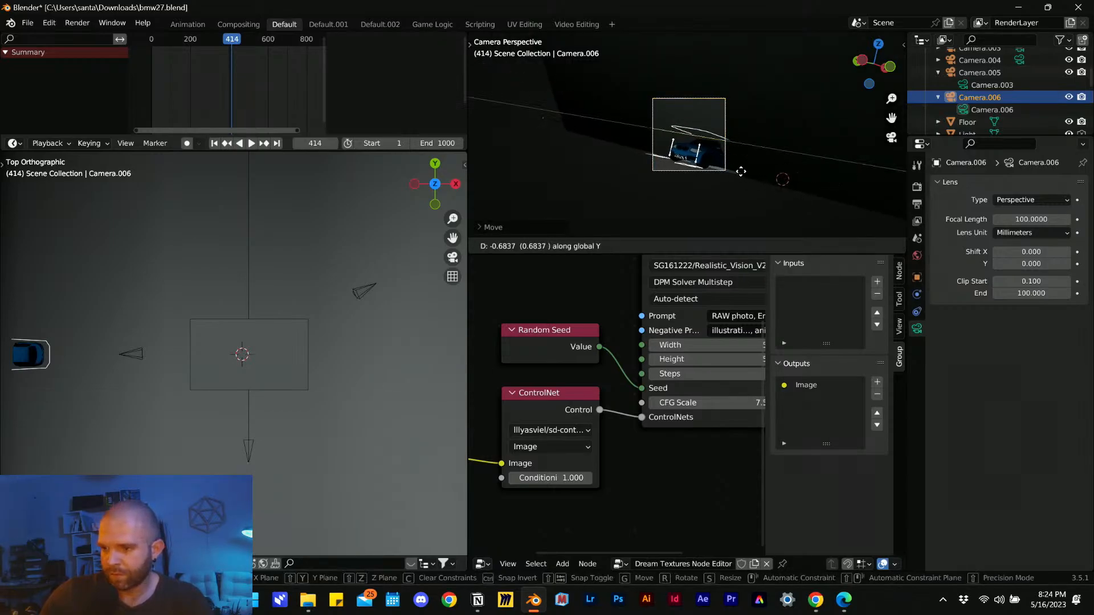
click(751, 179)
- Hide the Floor object in the viewport and save the file
scroll(735, 177, up, 2)
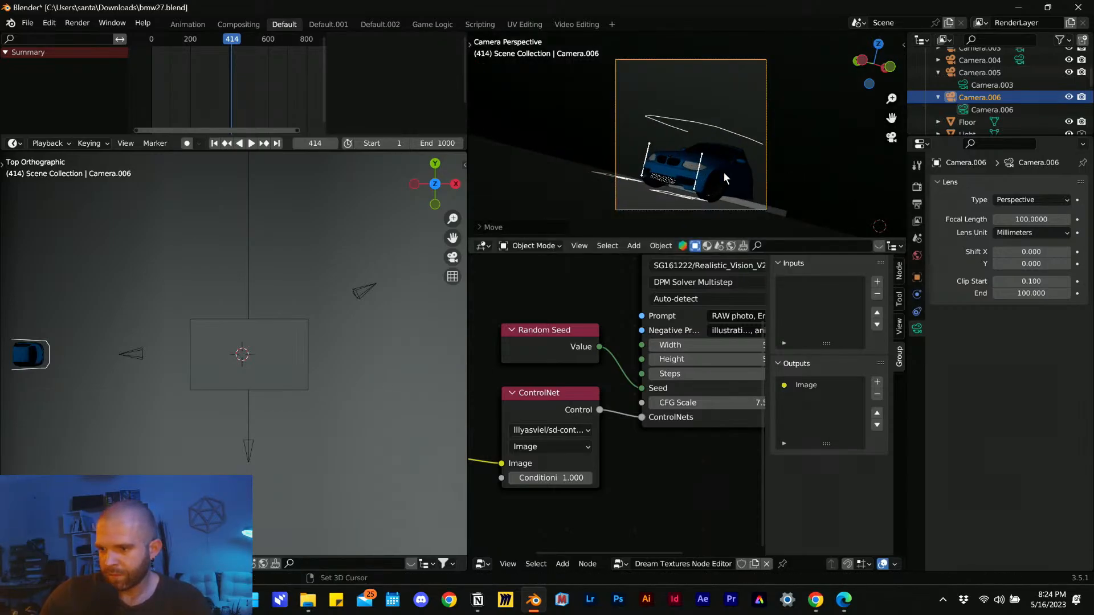
scroll(710, 135, up, 2)
shift+middle_drag(723, 173, 737, 191)
scroll(720, 143, down, 1)
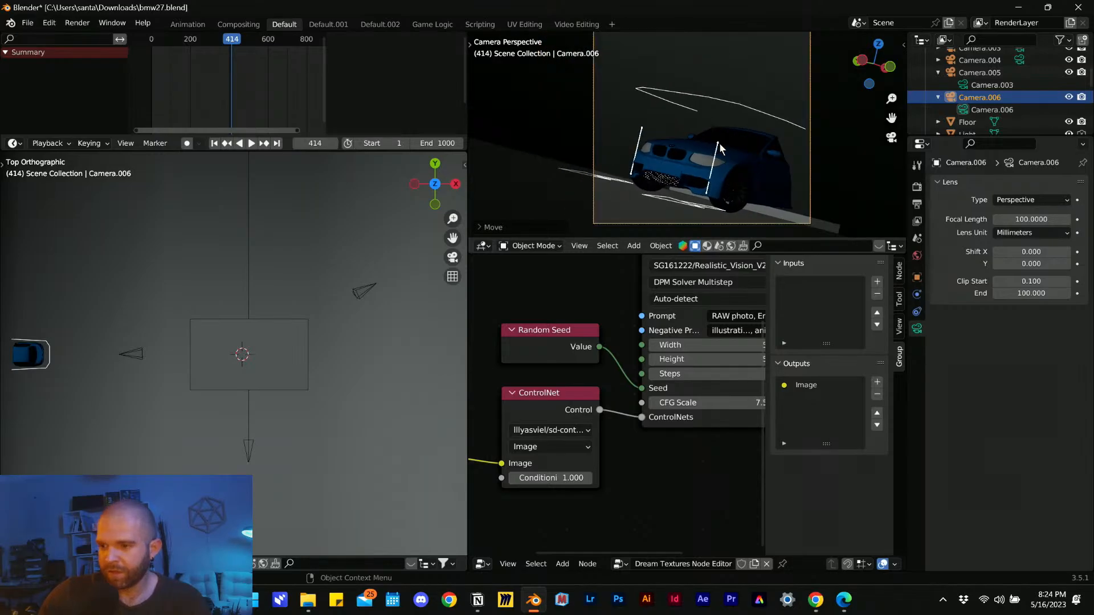
scroll(720, 148, down, 1)
click(699, 96)
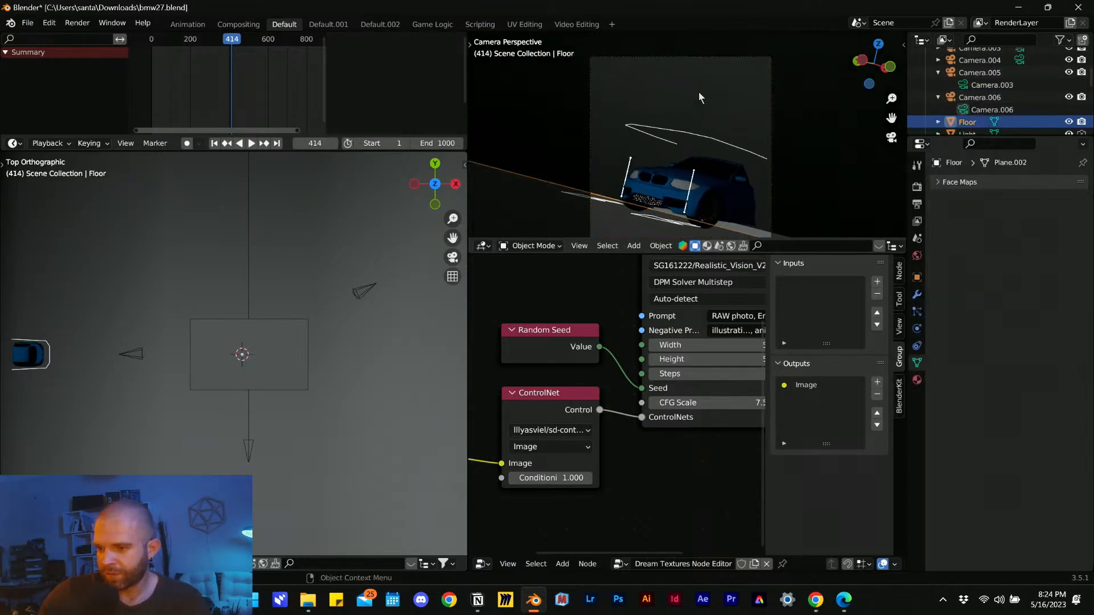
key(h)
scroll(675, 126, up, 2)
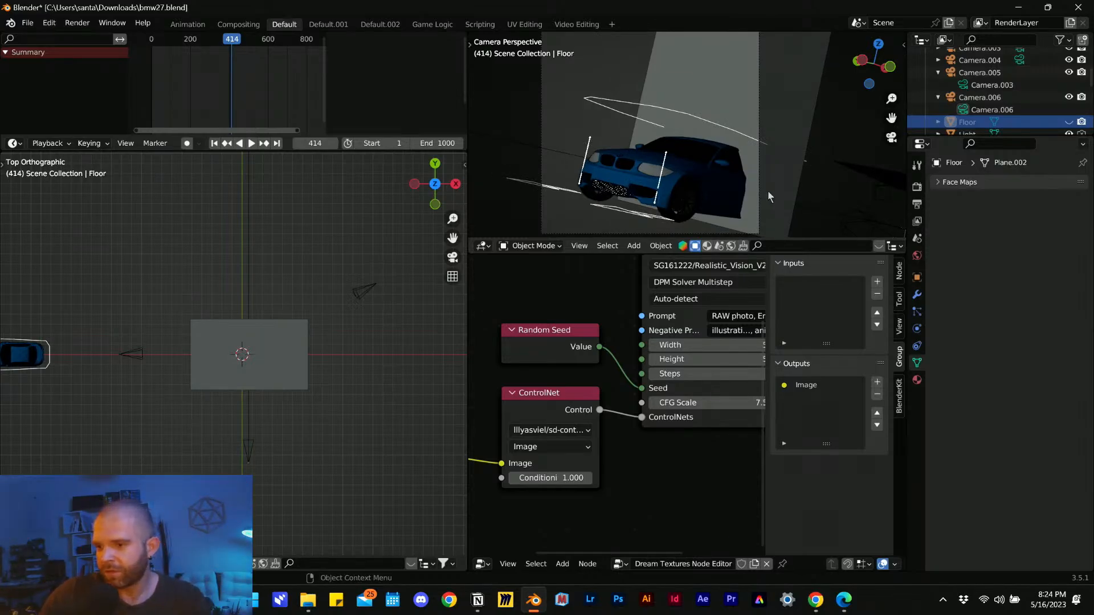
scroll(641, 168, down, 3)
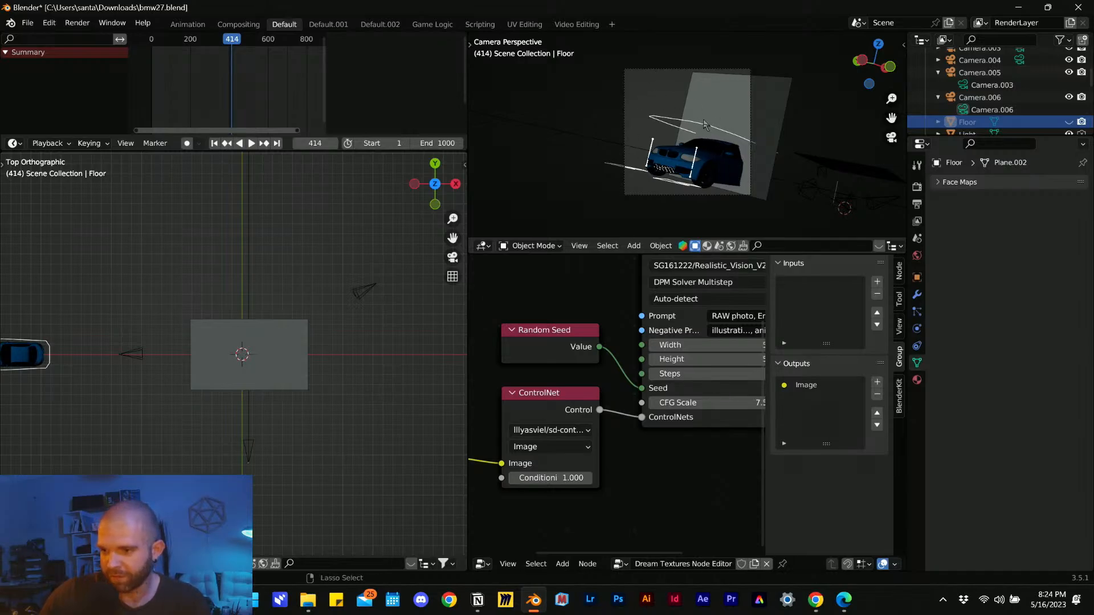
key(ctrl+s)
scroll(692, 160, up, 3)
shift+middle_drag(665, 147, 735, 161)
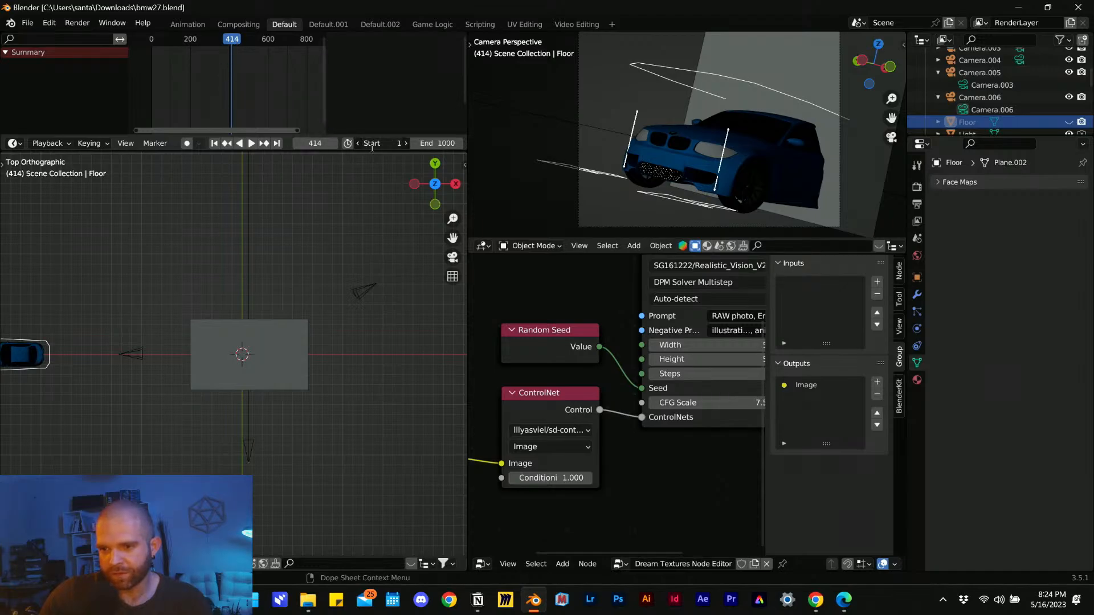
- Scrub back to frame 409 to find where the car emerges and set the animation's start frame to 410
click(231, 39)
drag(231, 40, 230, 42)
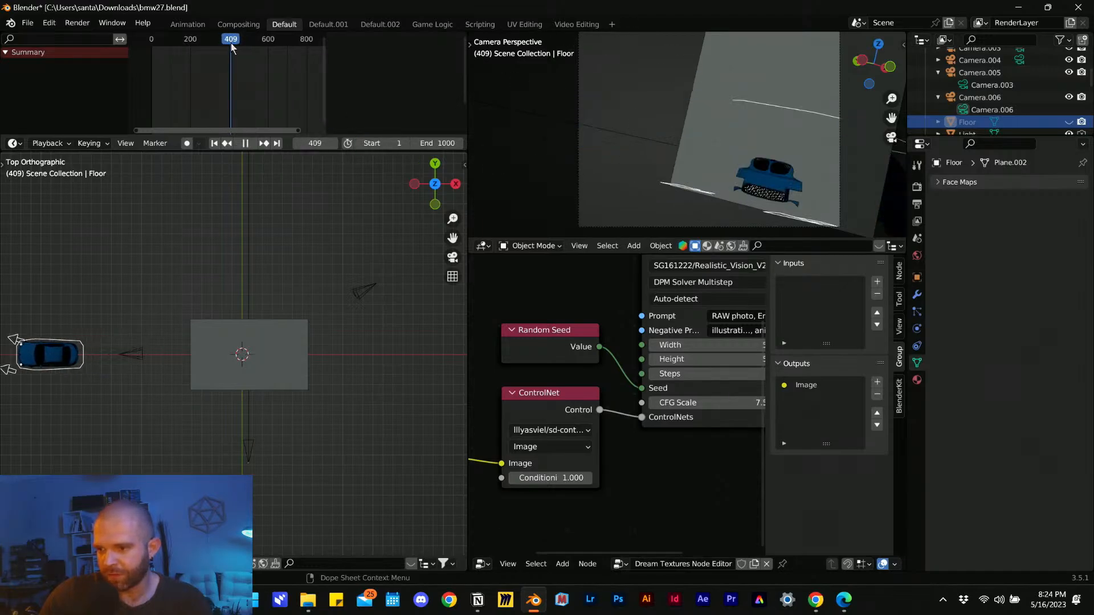
key(space)
key(space)
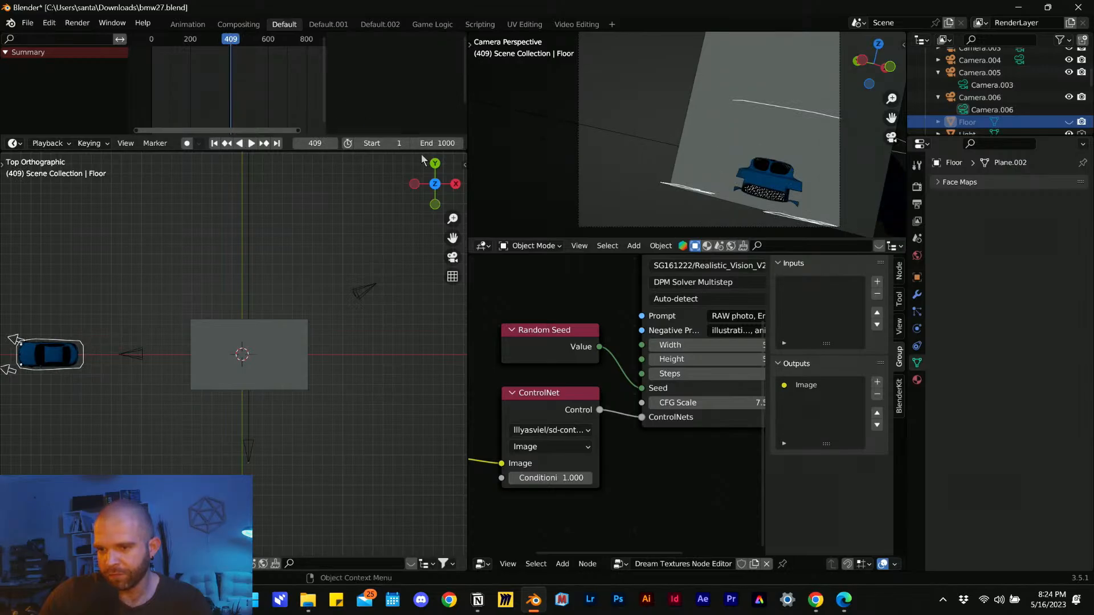
click(372, 144)
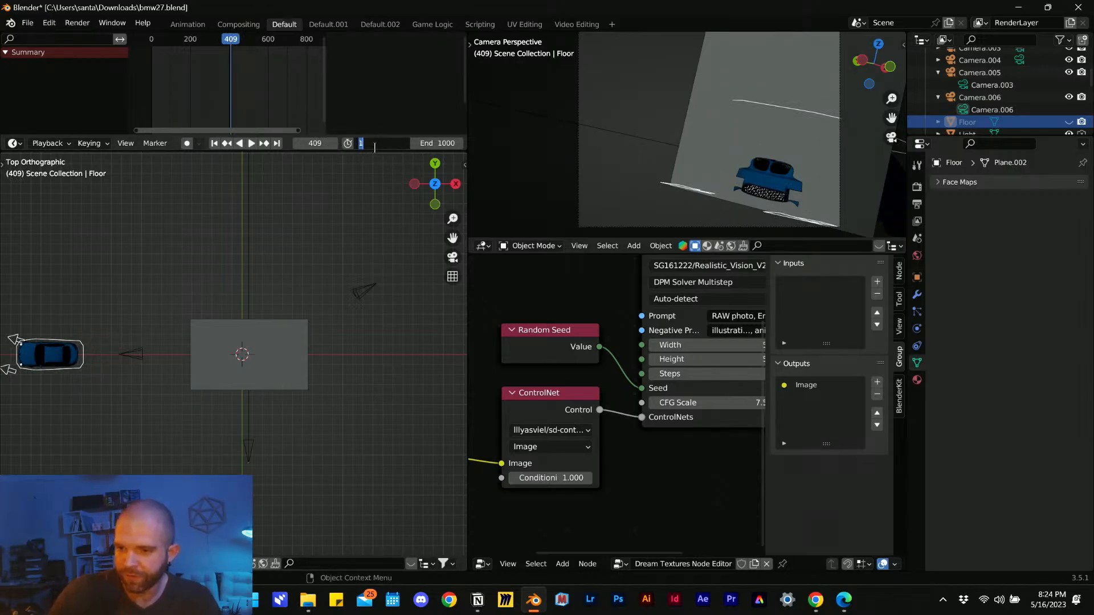
text(41)
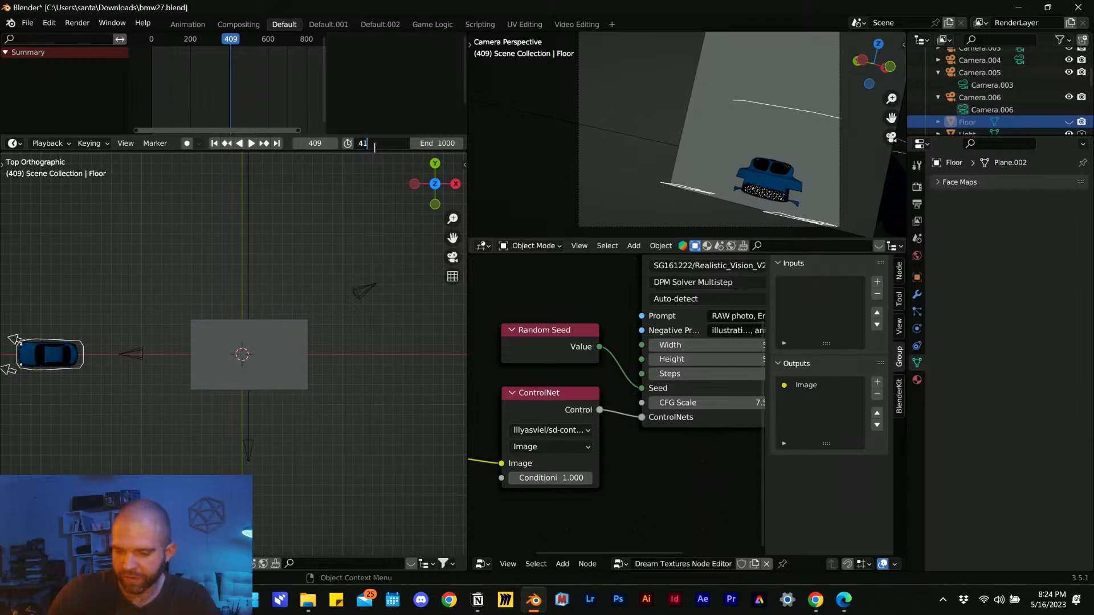
text(0)
key(Return)
- Try current frames 530, 420 and 400, and settle on frame 414 with the car halfway through the plane
click(319, 143)
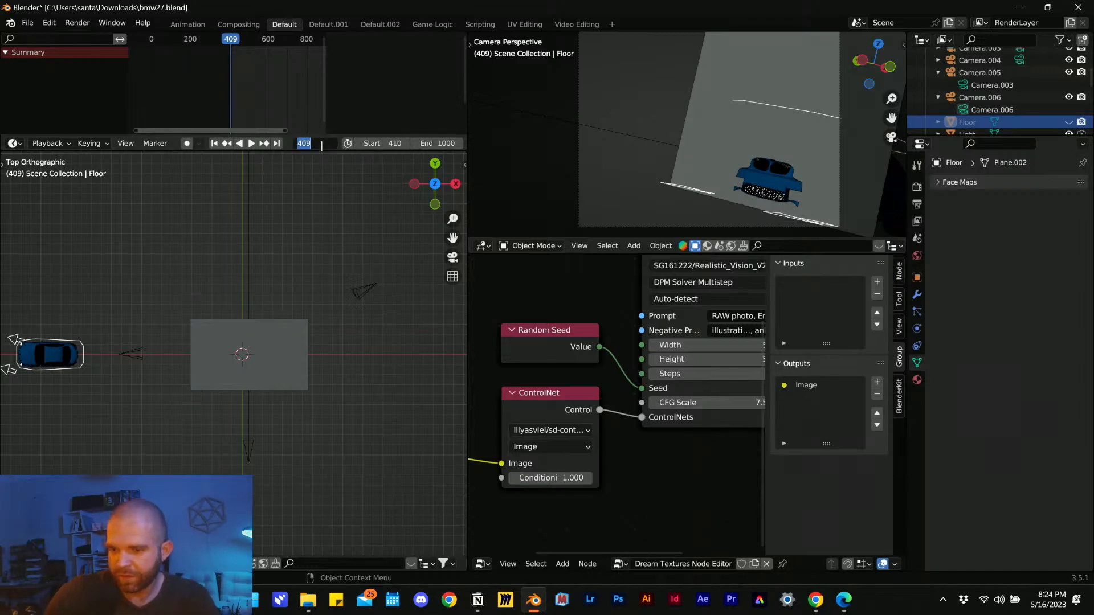
text(530)
key(Return)
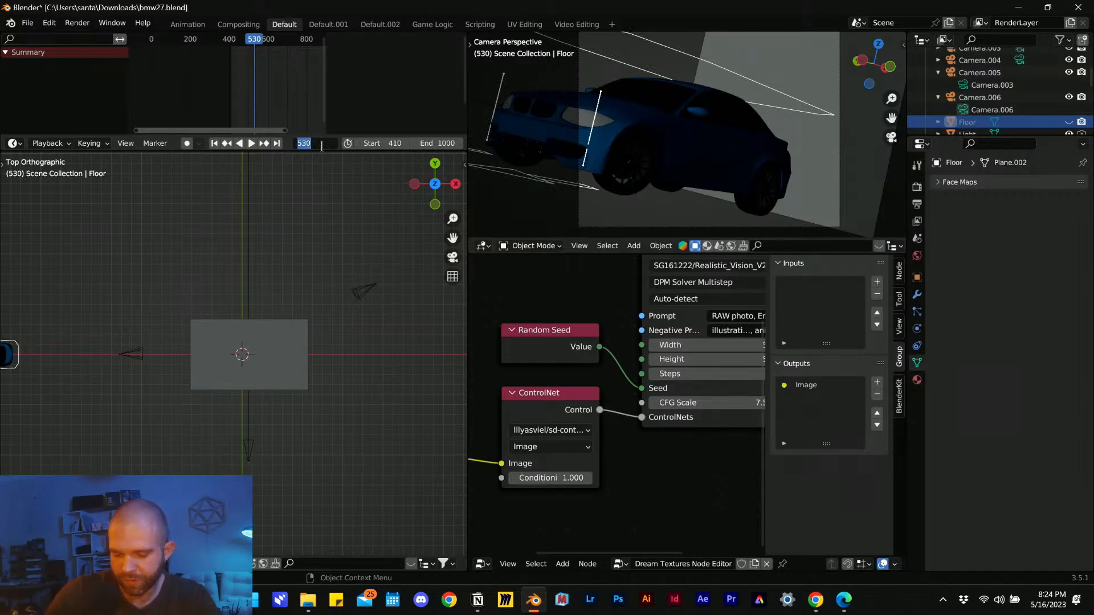
text(420)
key(Return)
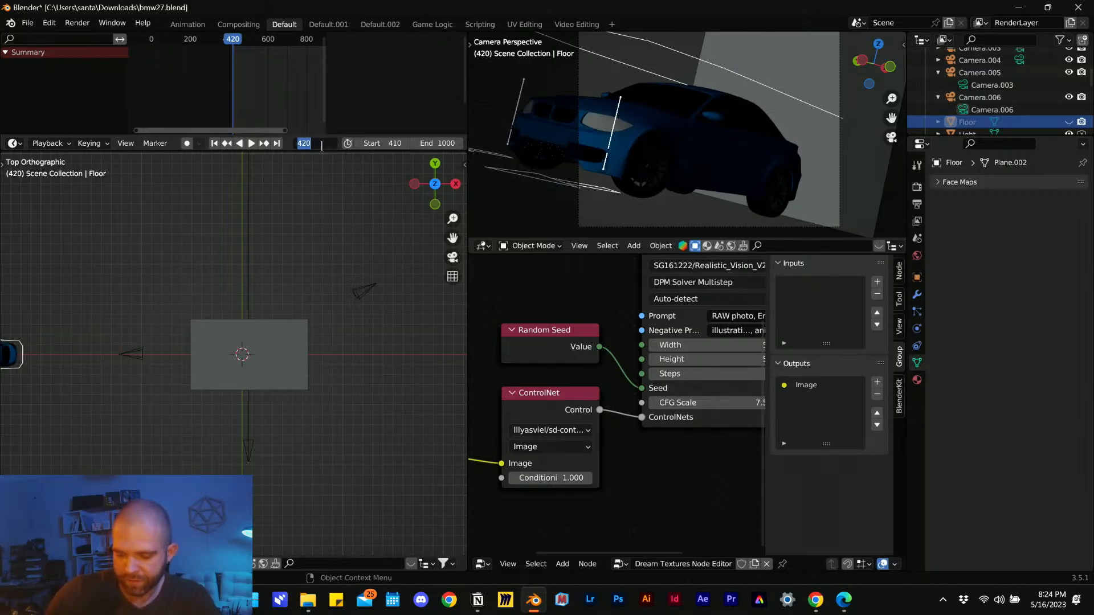
key(Return)
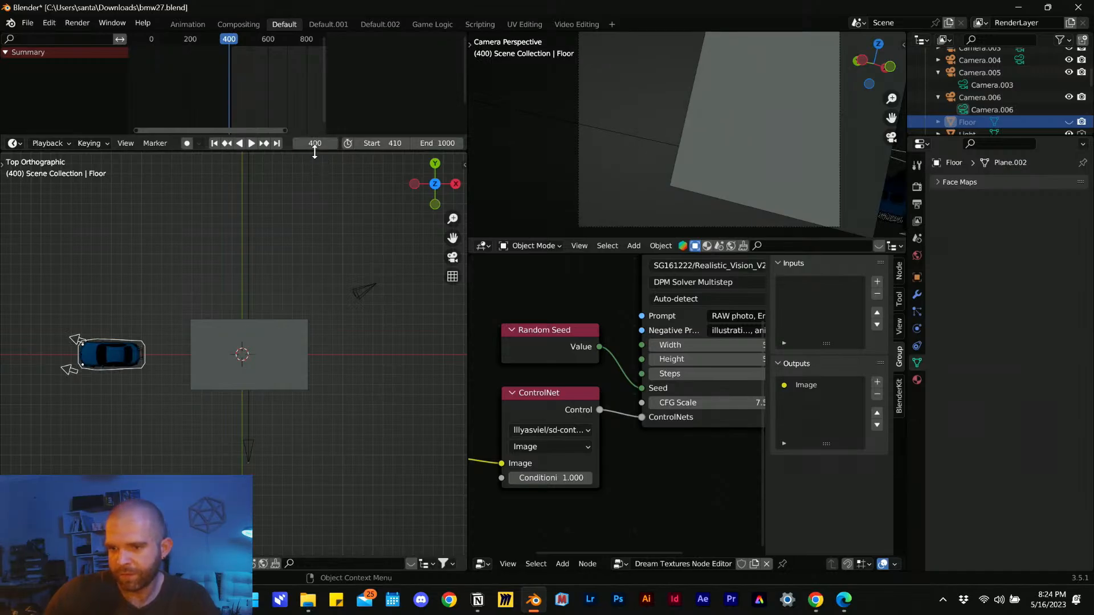
drag(315, 144, 324, 144)
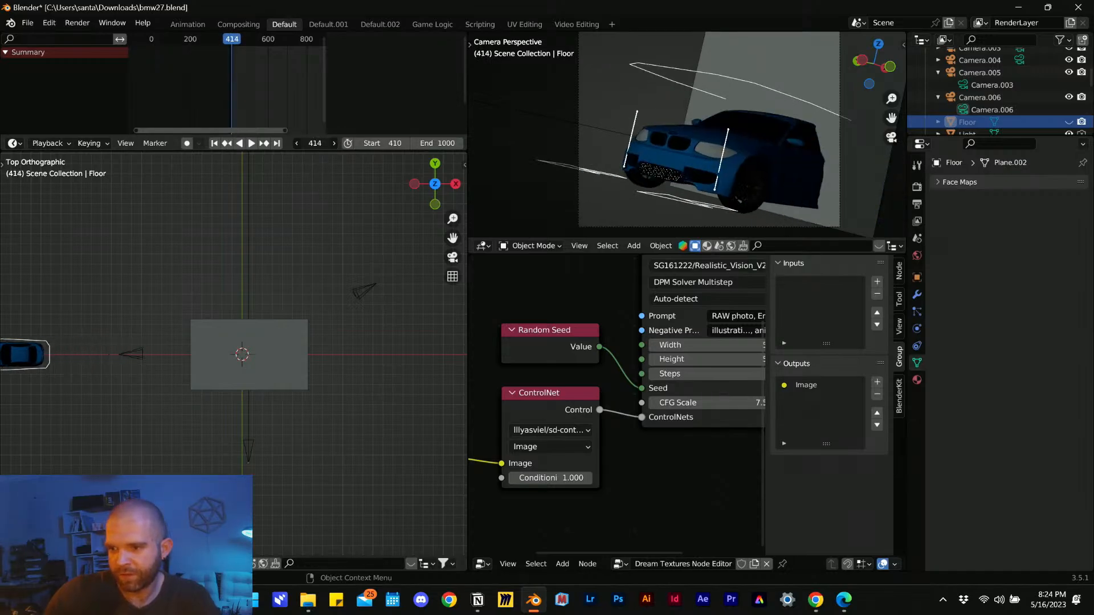
- Render the current frame as a still image and maximize the render window
click(78, 22)
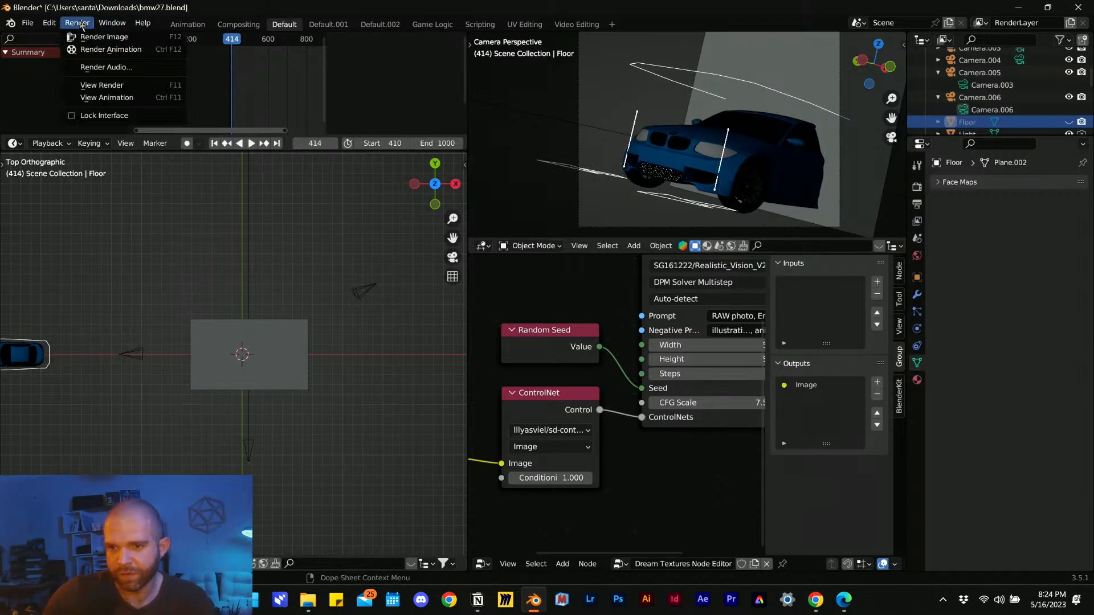
click(88, 37)
click(192, 10)
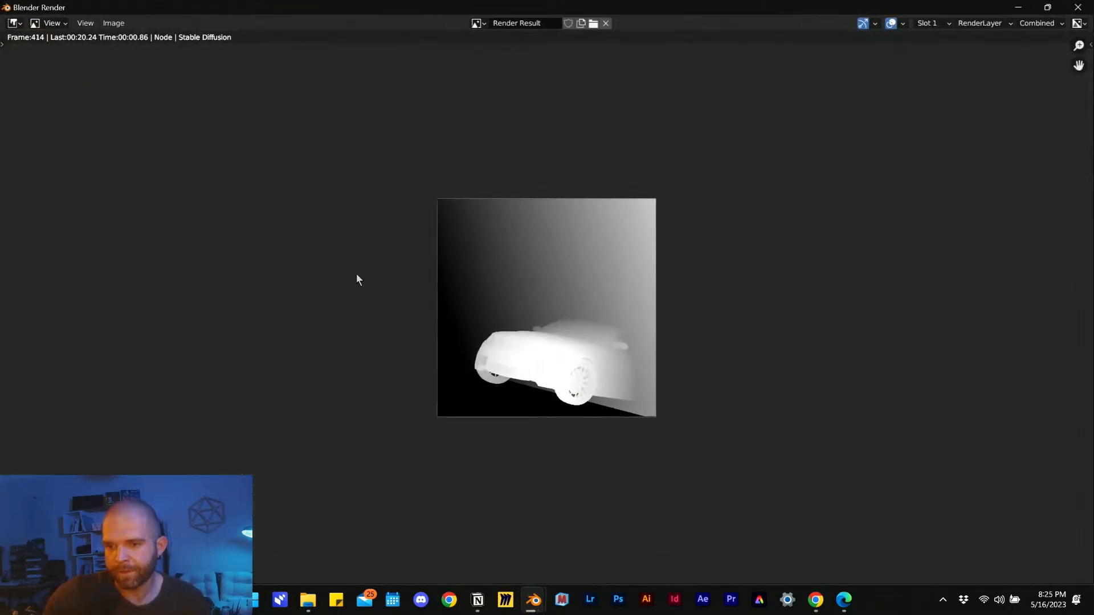
- View the frame 414 render, restore the render window to a floating size, fit the image and widen the window
scroll(542, 388, up, 4)
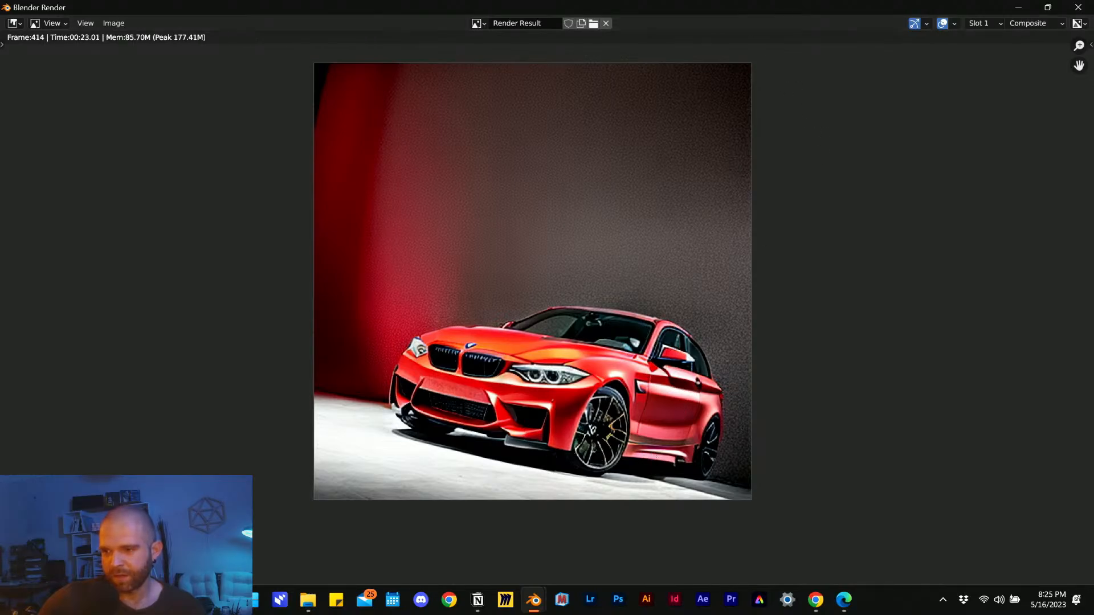
drag(744, 6, 498, 255)
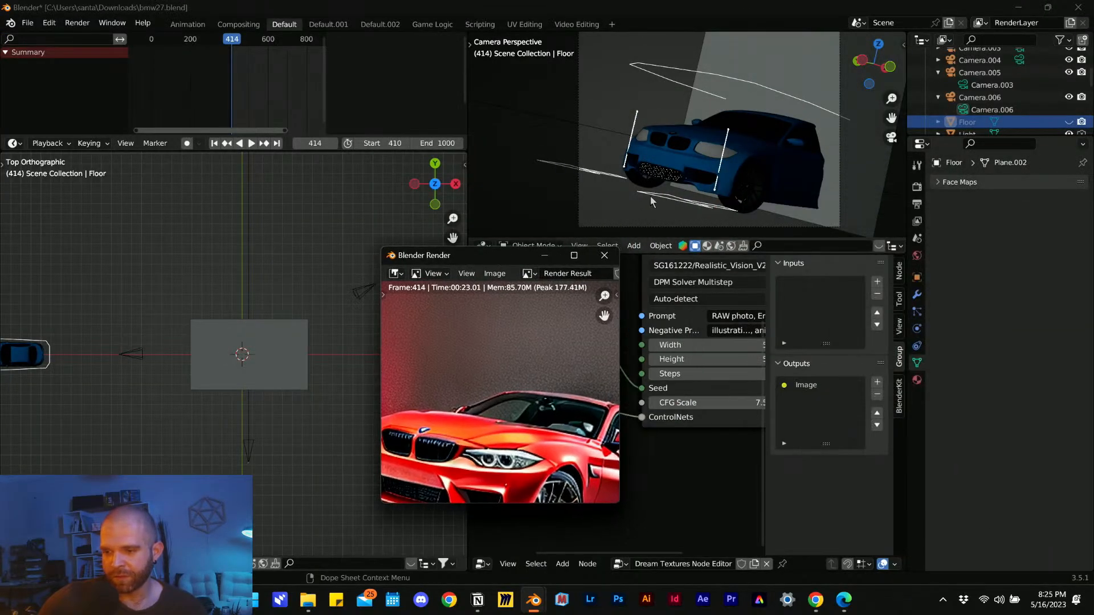
key(Home)
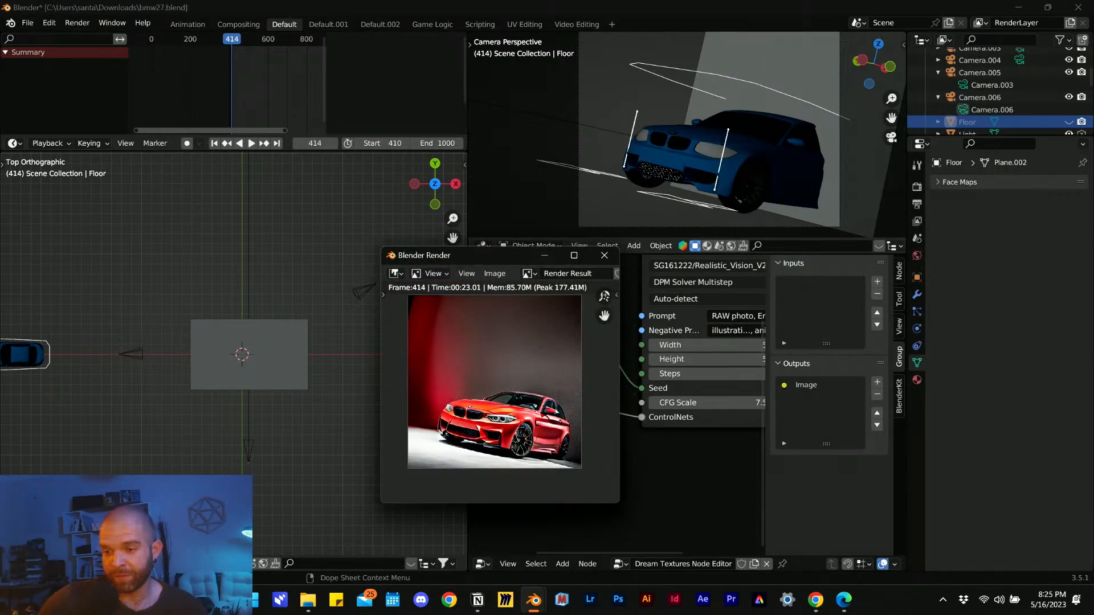
drag(623, 322, 733, 322)
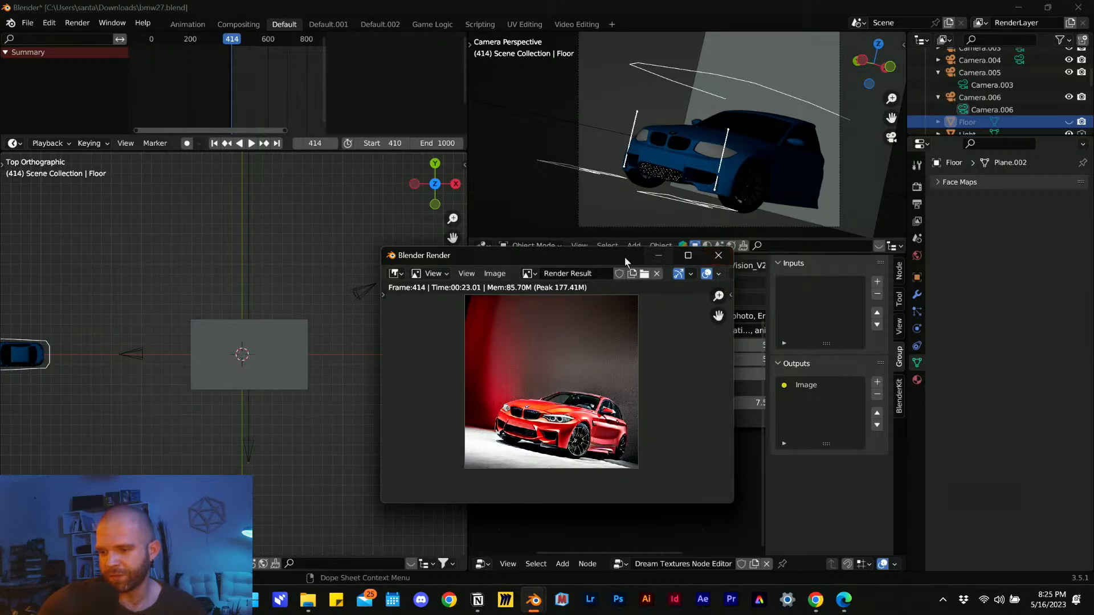
drag(626, 258, 428, 236)
drag(536, 279, 770, 279)
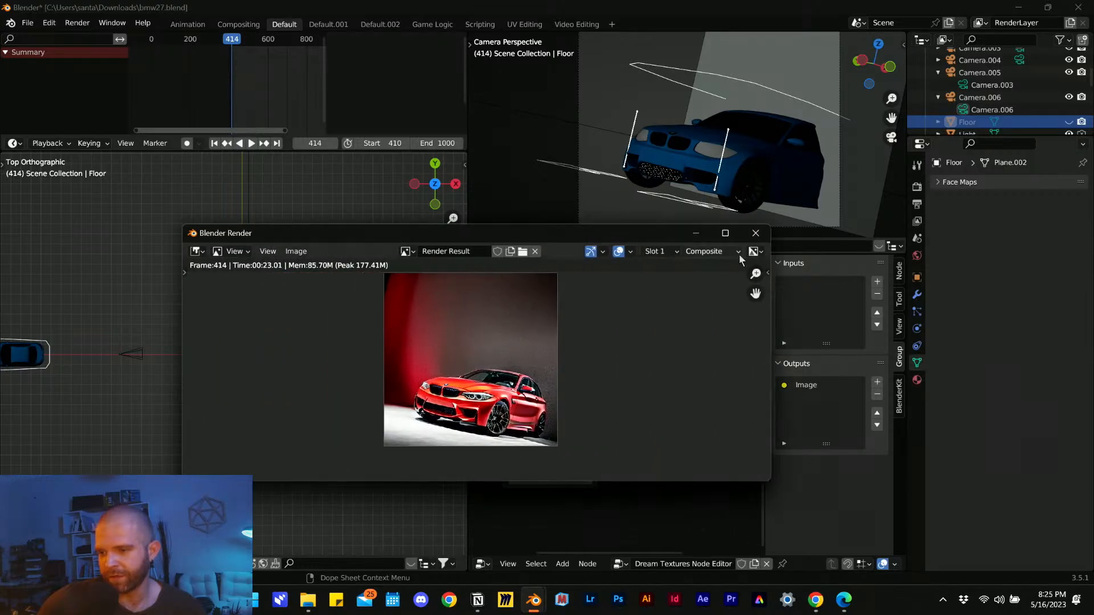
- Switch the render result from Composite to the RenderLayer's Depth pass
click(722, 254)
click(709, 280)
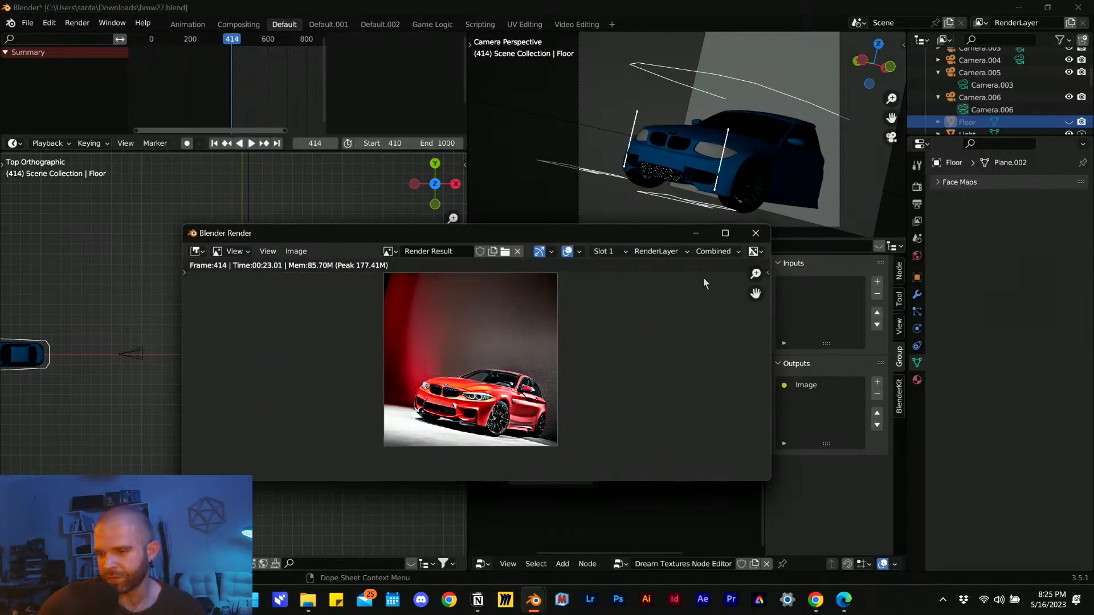
click(678, 252)
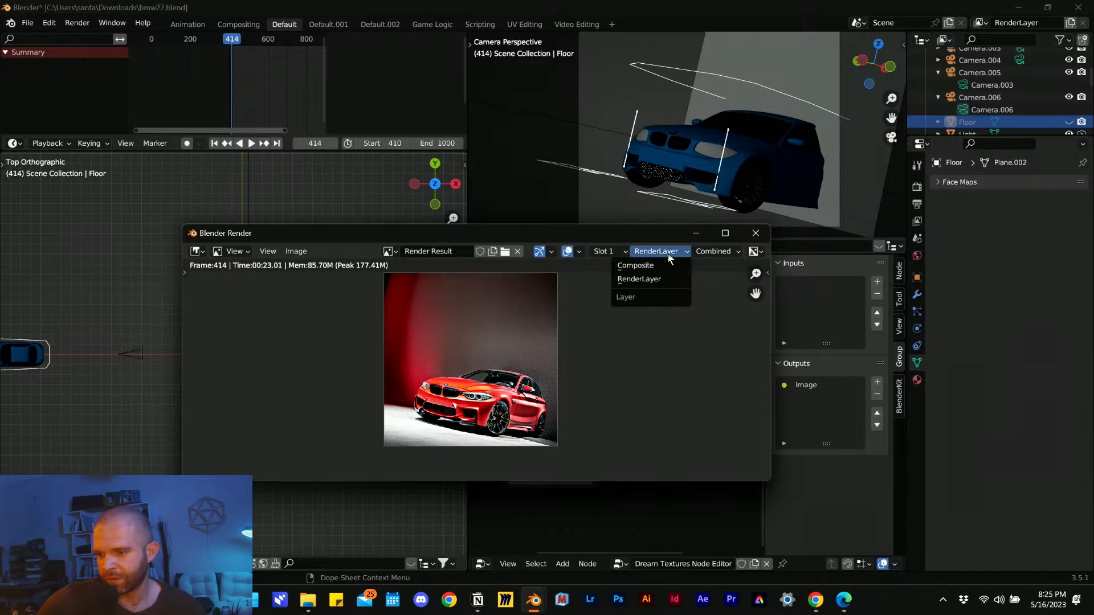
click(714, 251)
click(706, 279)
scroll(464, 393, up, 3)
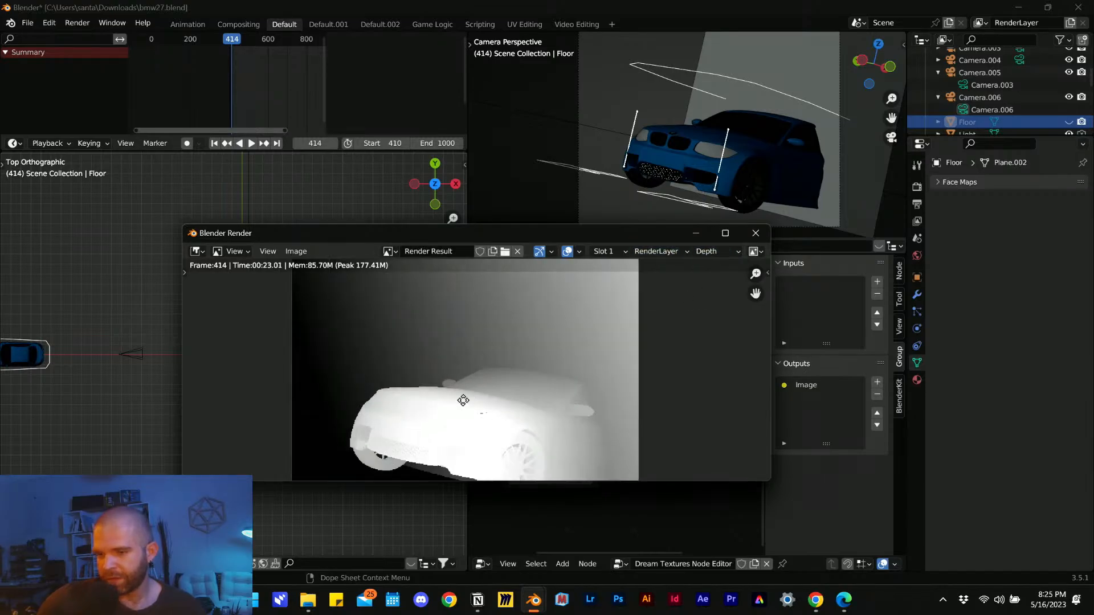
- Examine the car's body, wheels and the plane behind it in the depth map, and close the render window
middle_drag(463, 400, 505, 350)
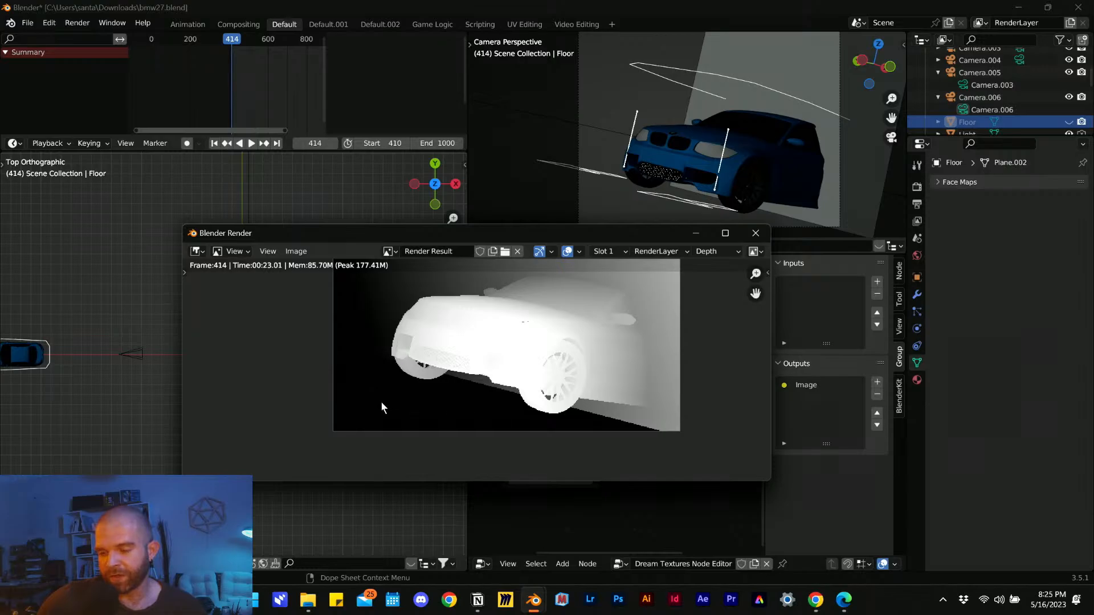
scroll(380, 401, down, 1)
scroll(453, 378, up, 3)
scroll(317, 368, down, 3)
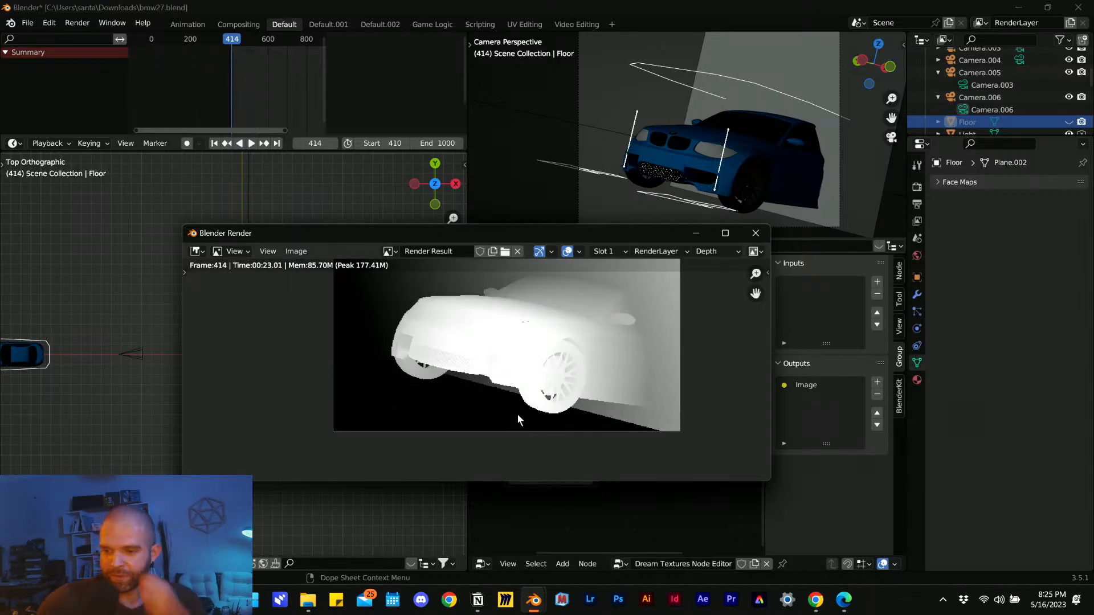
middle_drag(517, 416, 523, 337)
scroll(530, 335, down, 1)
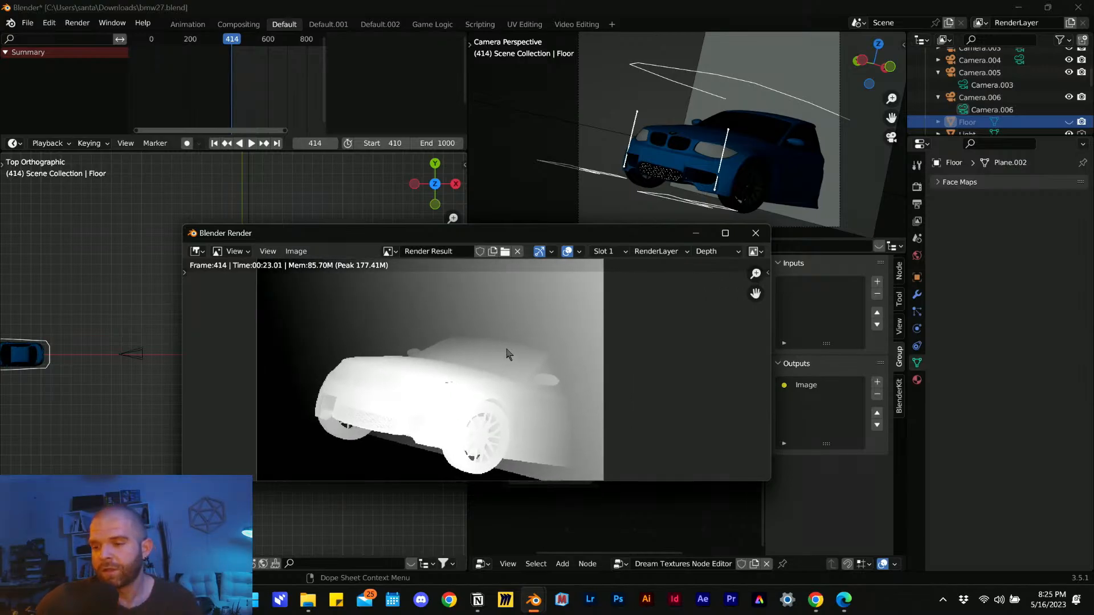
scroll(515, 375, down, 1)
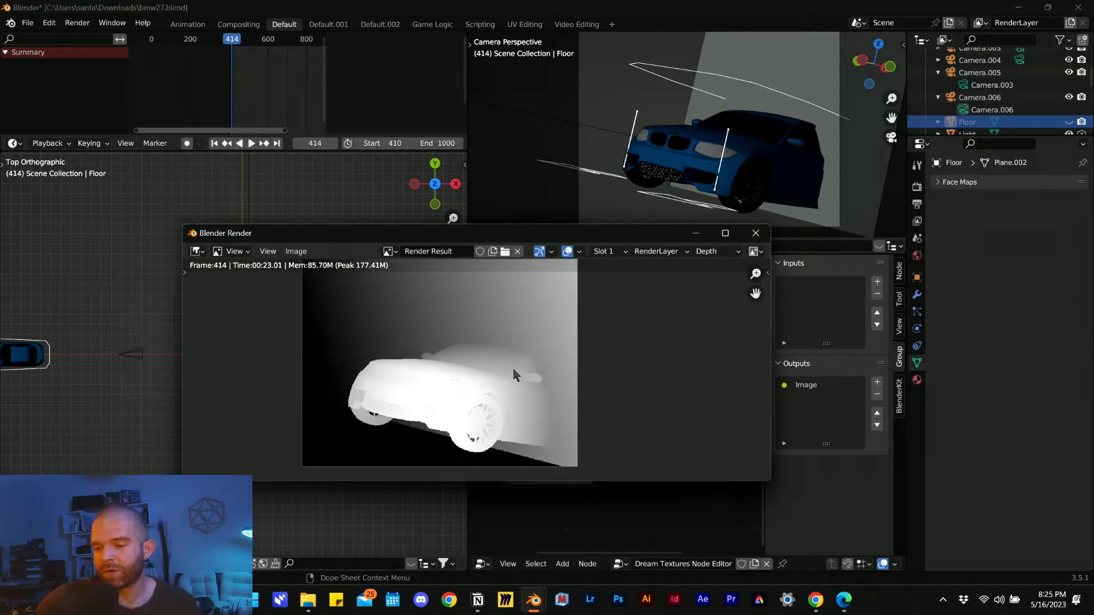
click(755, 234)
- Open the Stable Diffusion node's Prompt for editing and delete "Envision a" in front of "cinematic car"
middle_drag(672, 335, 581, 348)
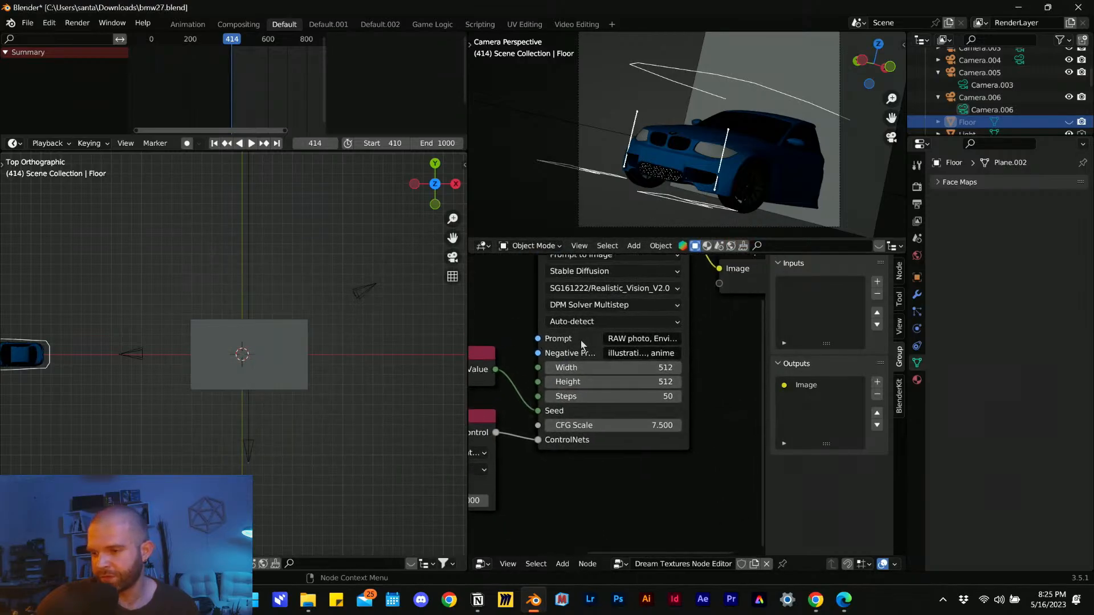
scroll(592, 345, up, 4)
click(641, 321)
drag(666, 316, 594, 307)
click(655, 315)
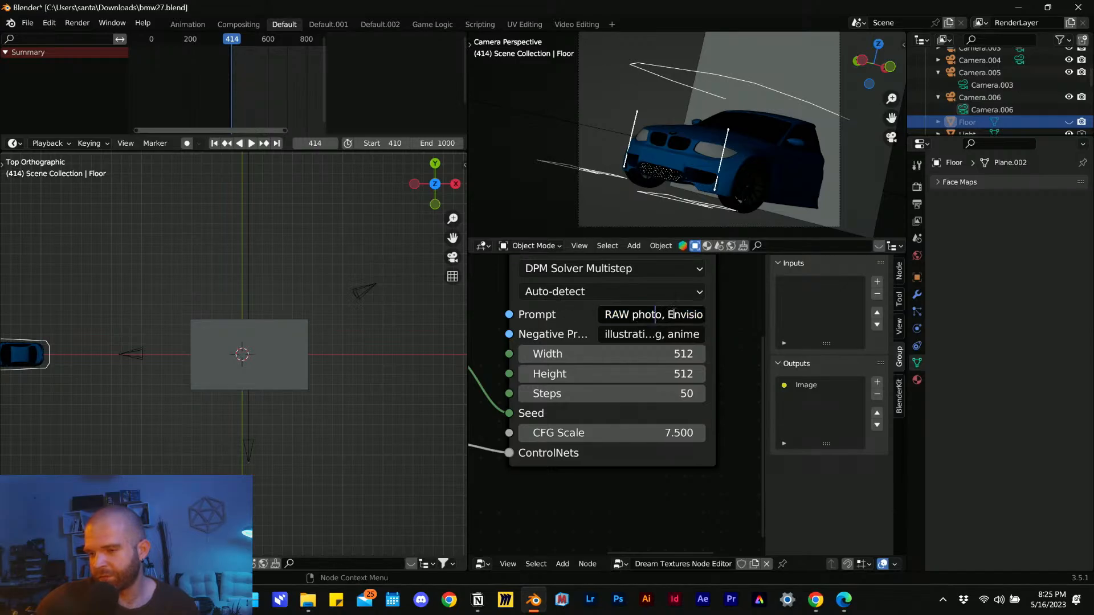
key(Right)
key(Right)
key(Right)
key(Right)
key(Right)
key(Right)
key(Right)
key(Right)
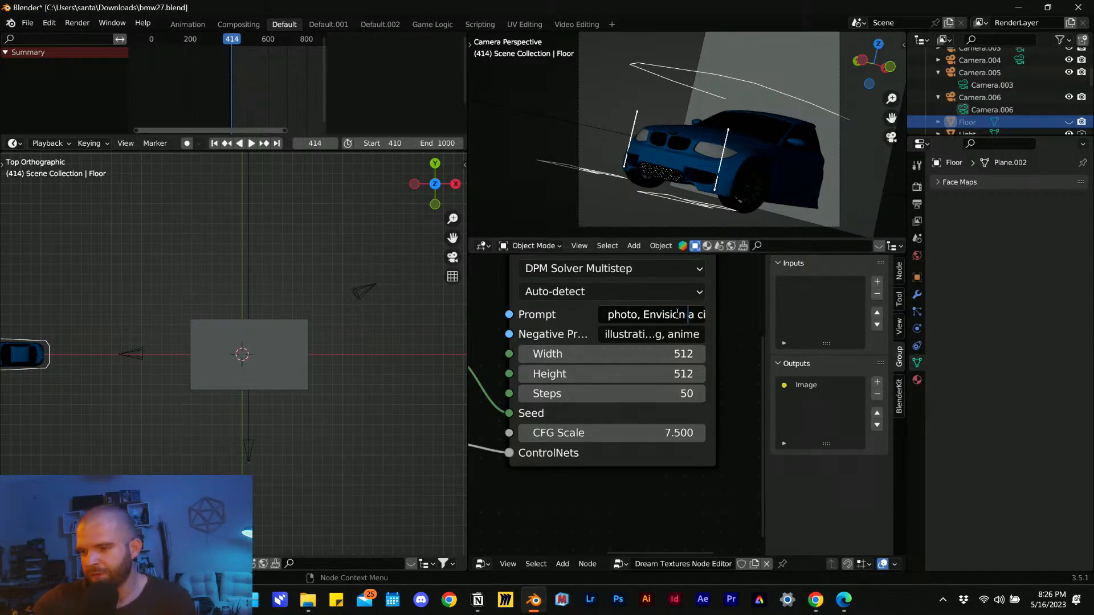
key(Right)
key(Right)
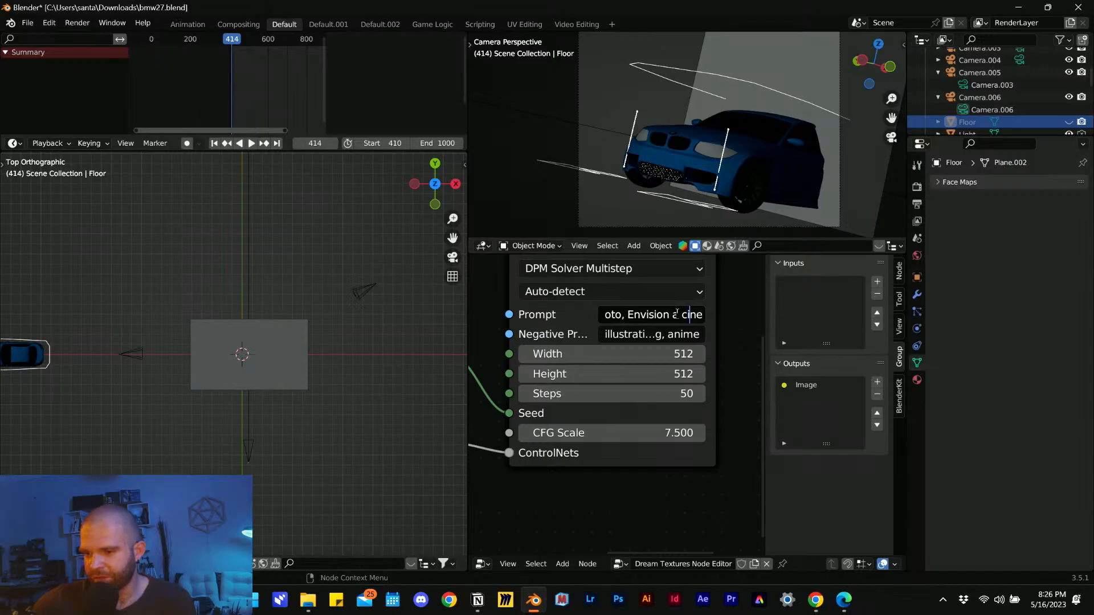
key(BackSpace)
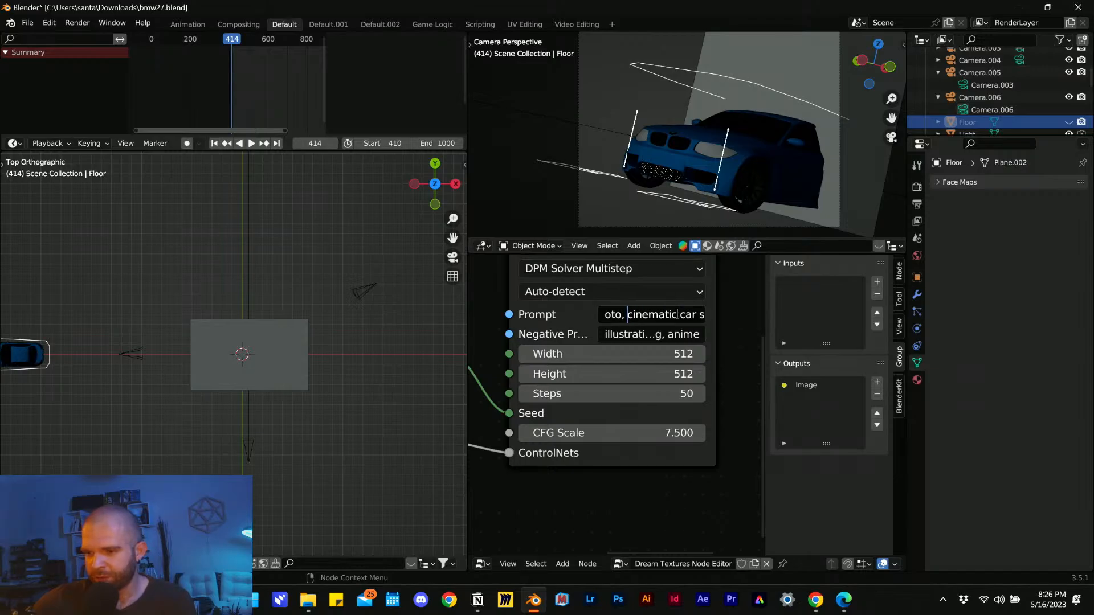
- Remove the word between "cinematic car" and "featuring a sleek" in the prompt
key(Right)
key(Right)
key(Right)
key(Right)
key(Right)
key(Right)
key(Right)
key(Right)
key(Right)
key(Right)
key(Right)
key(Right)
key(Right)
key(Right)
key(Right)
key(Right)
key(Right)
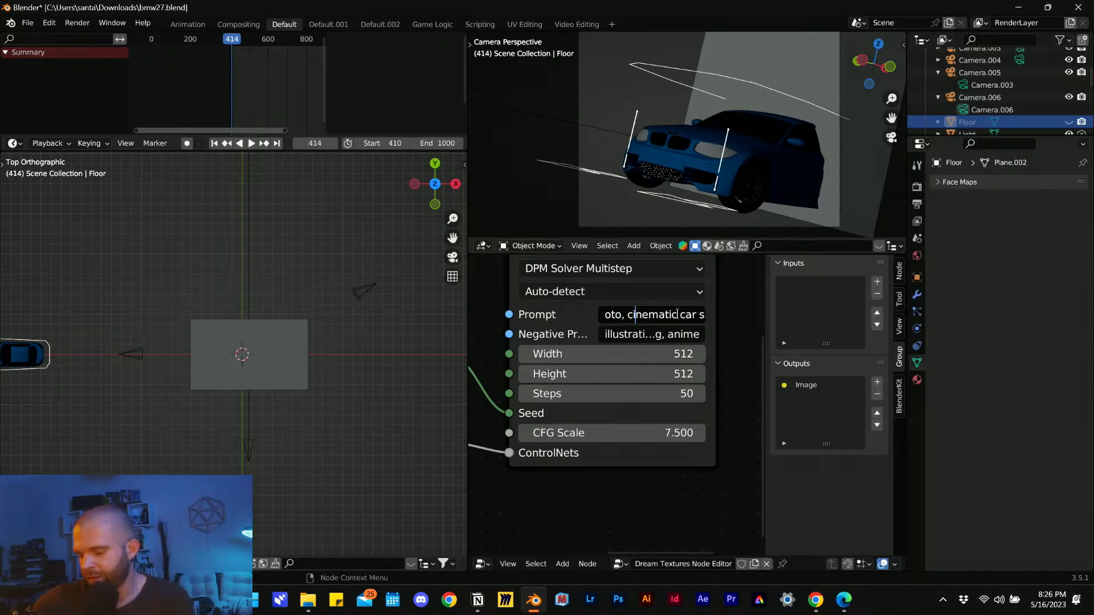
key(Right)
key(Right)
key(Right)
key(Right)
key(Right)
key(Right)
key(Right)
key(Right)
key(Right)
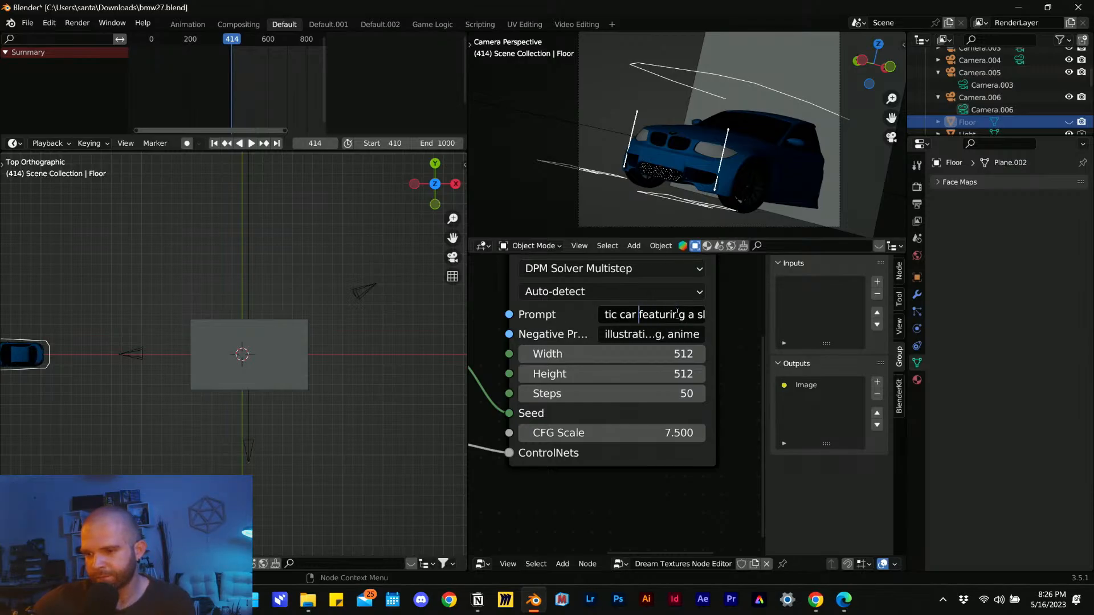
- Delete "featuring a" from the prompt so that "cinematic car" leads directly into "sleek red BMW 1M"
key(Right)
key(Right)
key(Right)
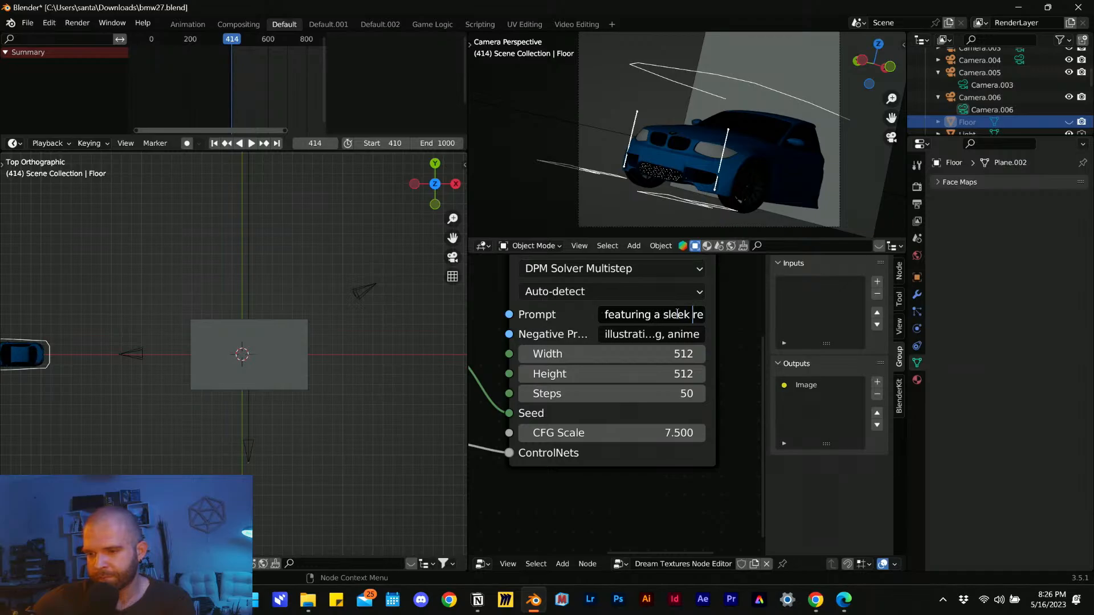
key(BackSpace)
key(BackSpace)
key(BackSpace)
key(BackSpace)
key(BackSpace)
key(BackSpace)
key(BackSpace)
key(BackSpace)
key(BackSpace)
key(BackSpace)
key(BackSpace)
key(BackSpace)
key(BackSpace)
key(BackSpace)
key(BackSpace)
key(BackSpace)
key(BackSpace)
key(BackSpace)
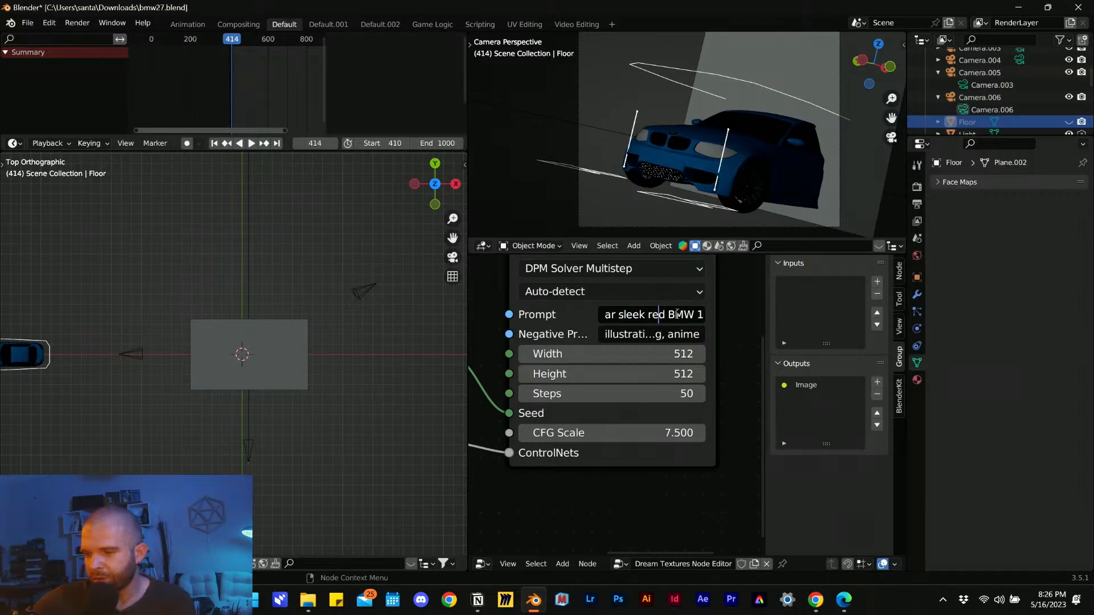
- Insert "crashing out of building window" after "BMW 1M" in the prompt and apply the edited text
key(Right)
key(Right)
key(Right)
key(Right)
key(Right)
key(Right)
key(Right)
key(Right)
key(Right)
key(Right)
key(Right)
key(Right)
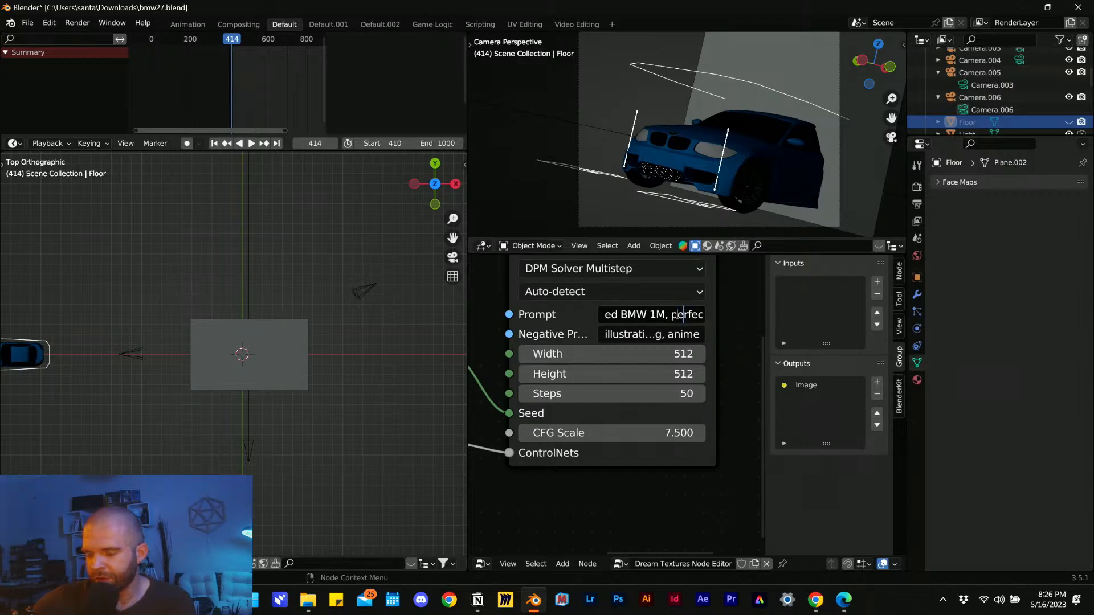
key(Right)
key(Right)
key(Right)
key(Right)
key(Right)
key(Right)
key(Right)
key(Right)
key(Right)
key(Right)
key(Right)
key(Right)
key(Right)
key(Right)
key(Right)
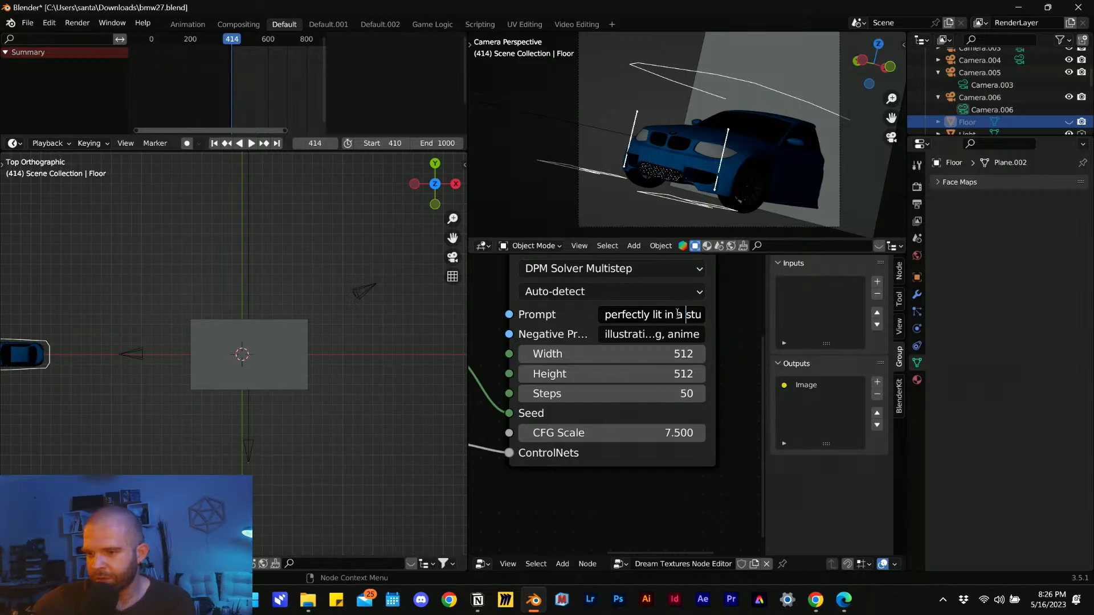
key(Left)
key(Left)
key(Left)
key(Left)
key(Left)
key(Left)
key(Left)
key(Left)
key(Left)
key(Left)
key(Left)
key(Left)
key(Left)
key(Left)
key(Left)
key(Left)
key(Left)
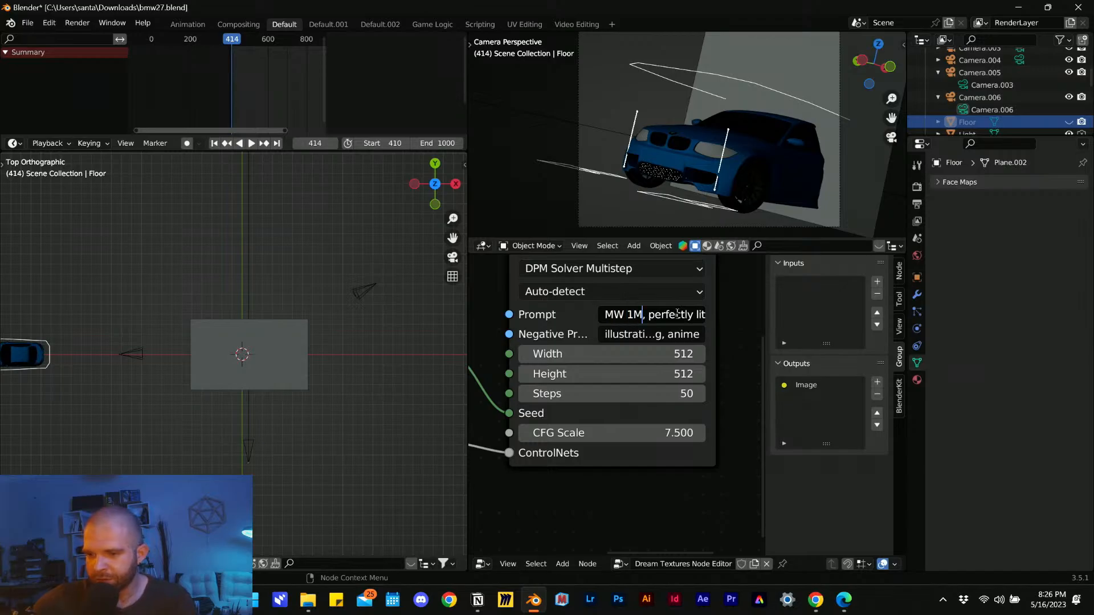
text(crashing o, p)
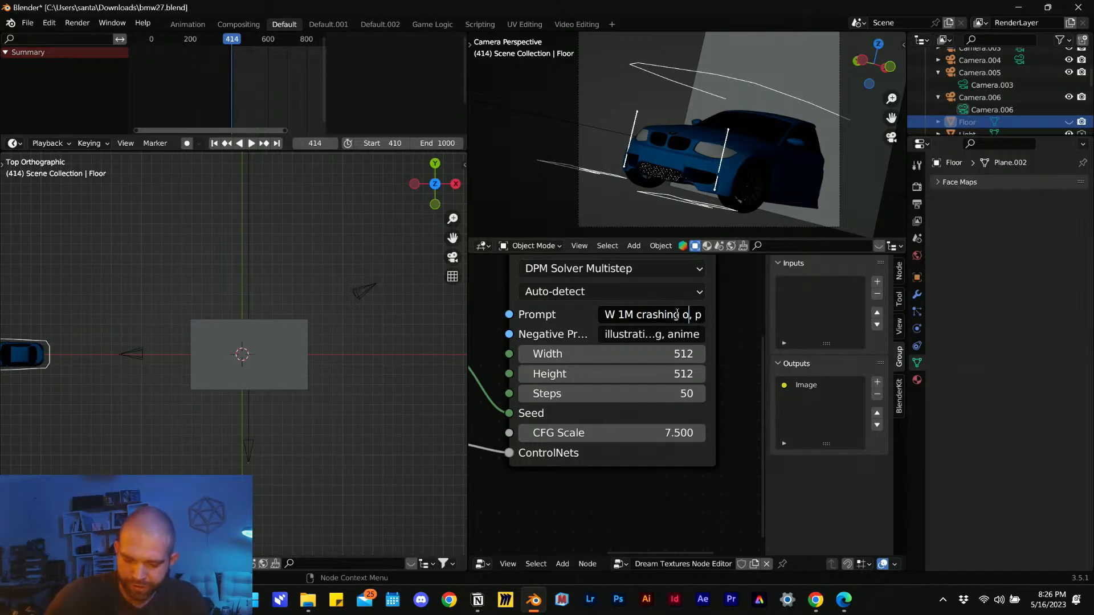
text(ut of buildin)
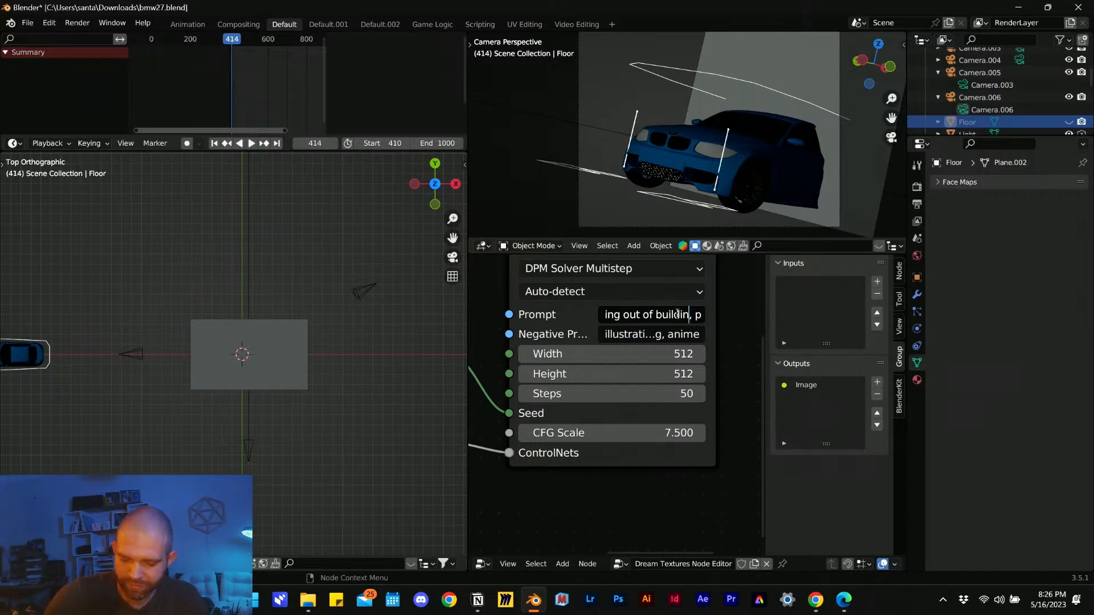
text(g window)
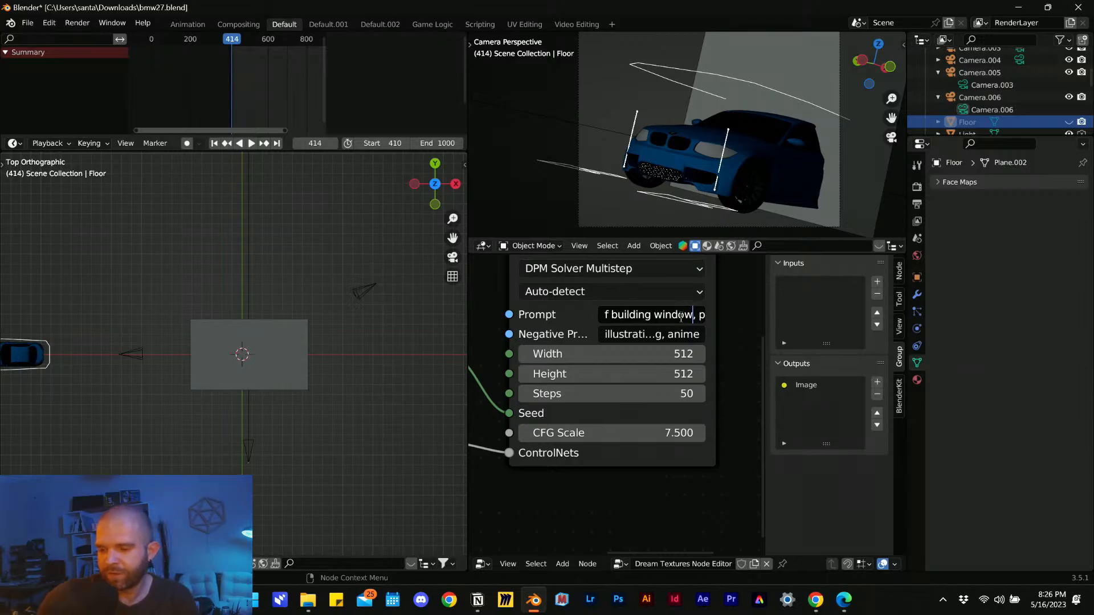
key(Return)
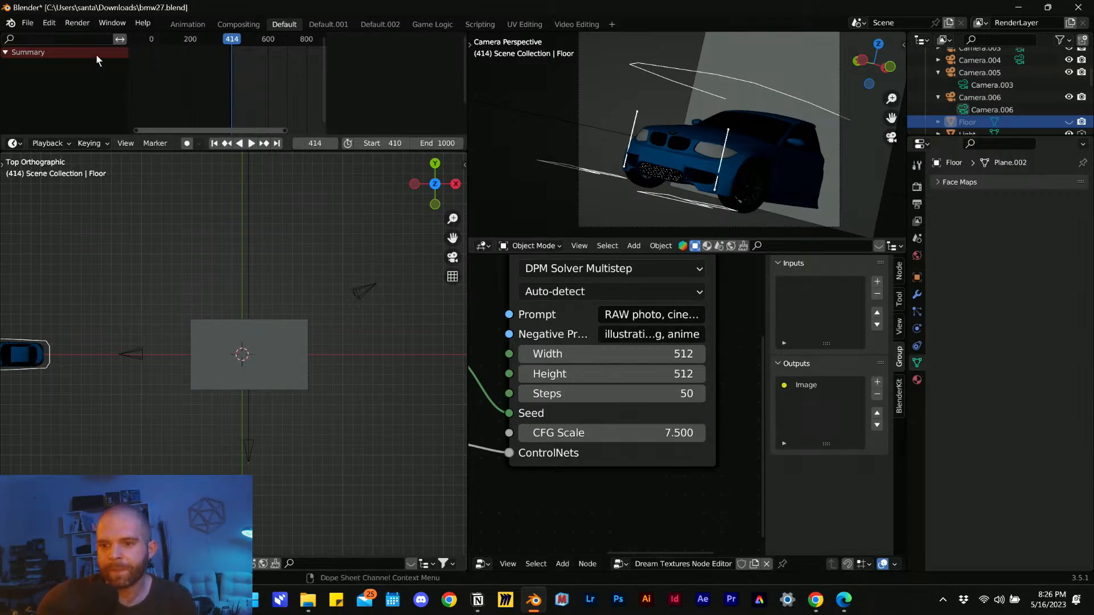
- Render the current frame as a still image, enlarge the render window to inspect the picture, and close it
click(73, 24)
click(91, 35)
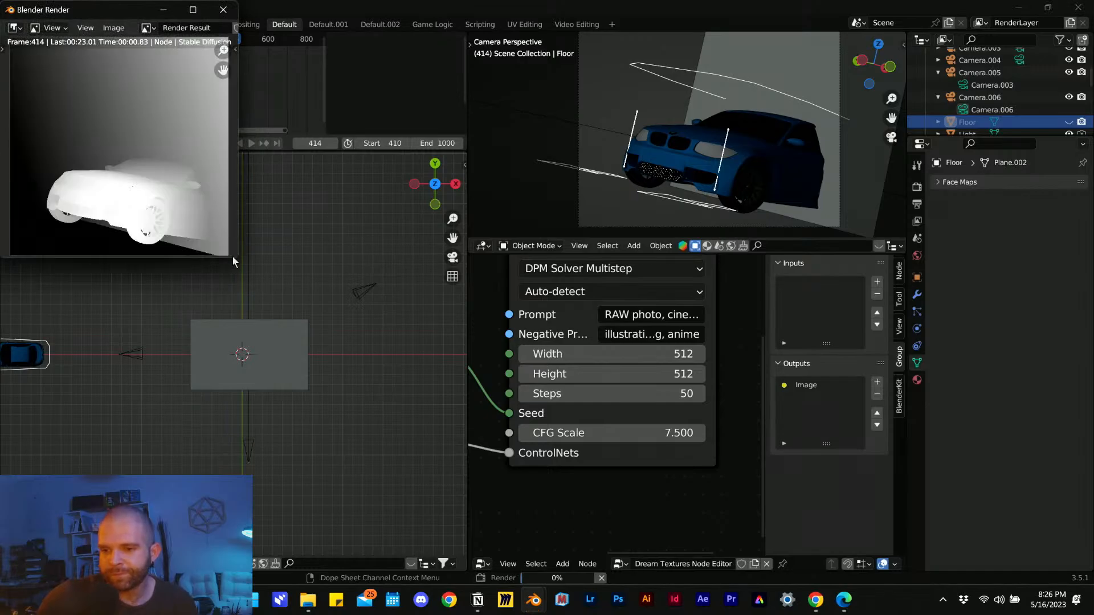
drag(234, 259, 627, 475)
scroll(375, 343, up, 2)
scroll(374, 340, down, 1)
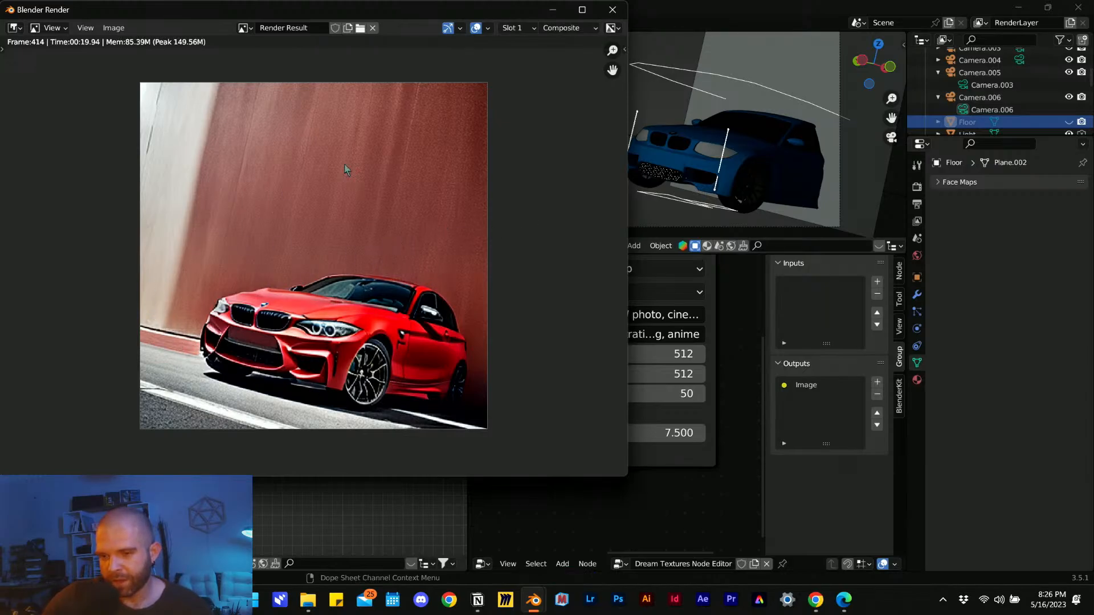
click(613, 9)
- Delete everything after "glossy exterior" in the prompt, removing the closing text about the white studio space, and apply the shortened text
click(650, 314)
mouse_move(653, 315)
mouse_down()
mouse_move(732, 313)
mouse_move(608, 321)
mouse_move(693, 322)
mouse_move(670, 317)
mouse_up()
click(617, 314)
key(Left)
key(Left)
key(Left)
key(Left)
key(Left)
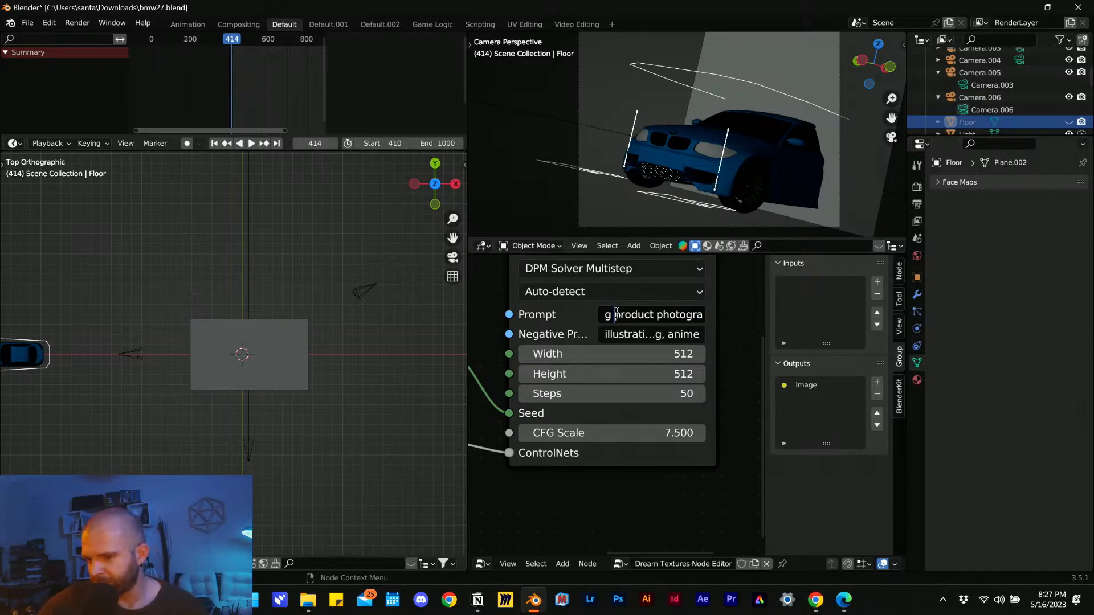
key(Left)
key(Left)
key(Left)
key(Left)
key(Left)
key(Left)
key(Left)
key(Left)
key(Left)
key(Left)
key(Left)
key(Left)
key(Left)
key(Left)
key(Left)
key(Left)
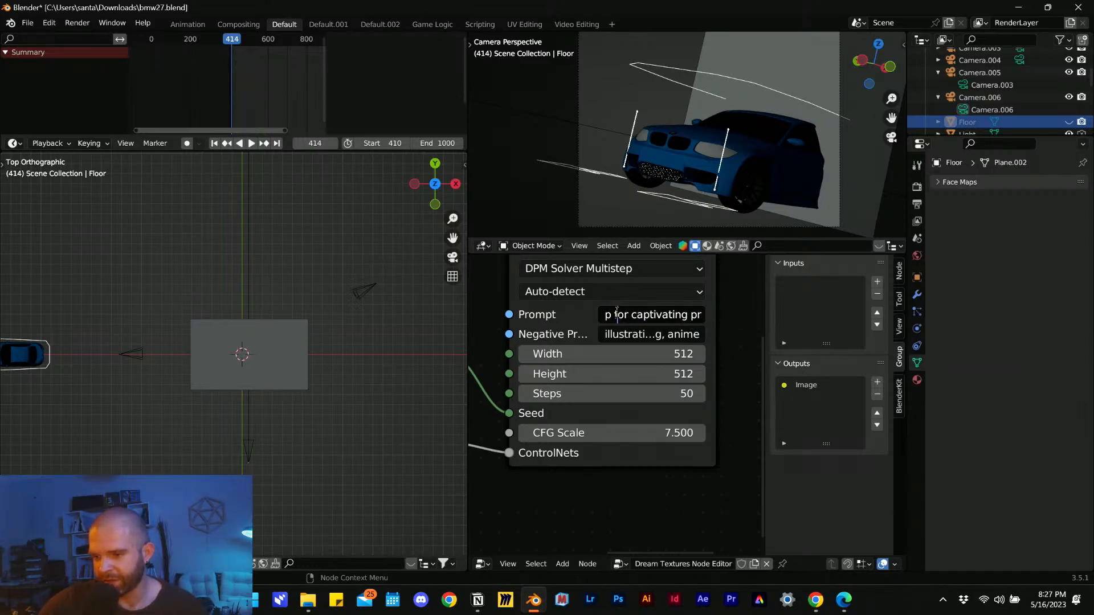
key(Left)
key(Left)
key(Left)
key(Left)
key(Left)
key(Left)
key(Left)
key(Left)
key(Left)
key(Left)
key(Left)
key(Left)
key(Left)
key(Left)
key(Left)
key(Left)
key(Left)
key(Left)
key(Left)
key(Left)
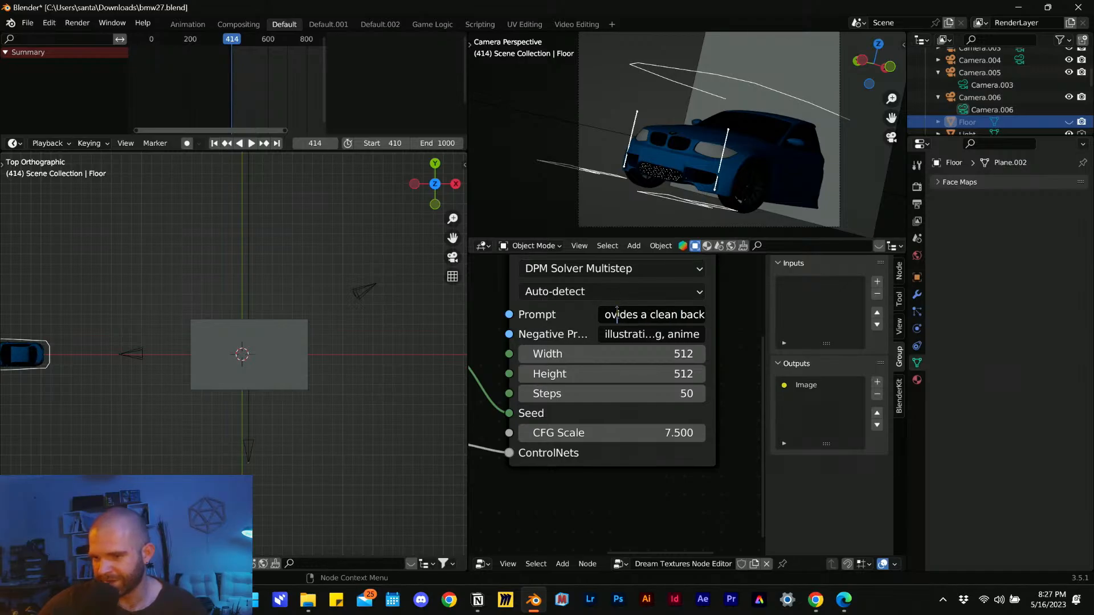
key(Left)
key(Left)
key(Left)
key(Left)
key(Left)
key(Left)
key(Left)
key(Left)
key(Left)
key(Left)
key(Left)
key(Left)
key(Left)
key(Left)
key(Left)
key(Left)
key(Left)
key(Left)
key(Left)
key(Left)
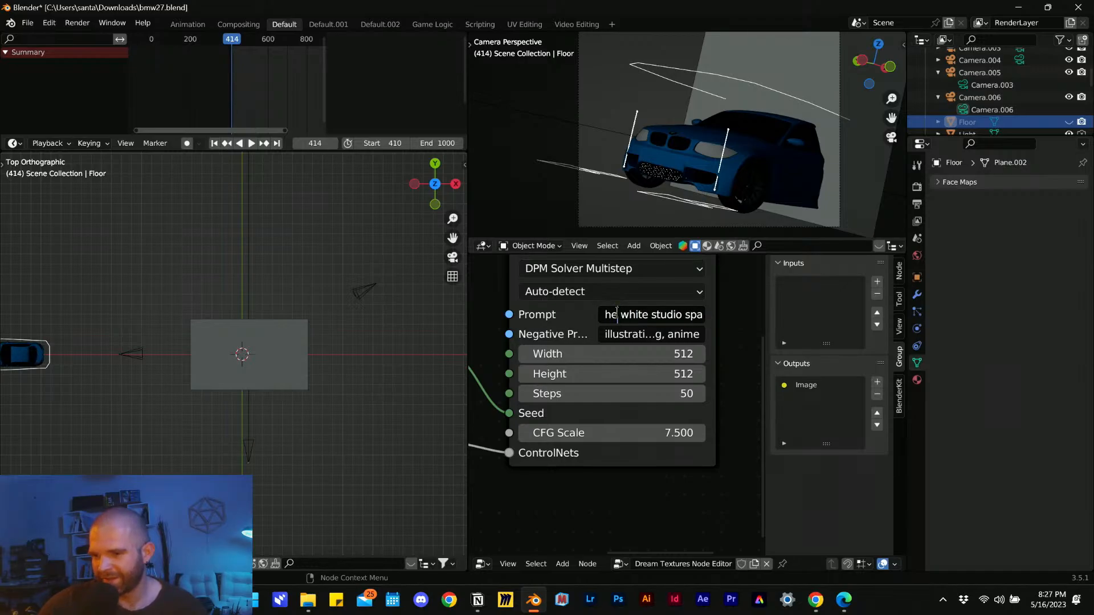
key(Left)
key(Left)
key(Left)
key(Left)
key(Left)
key(Left)
key(Right)
key(Right)
key(Right)
key(Right)
key(Right)
key(Right)
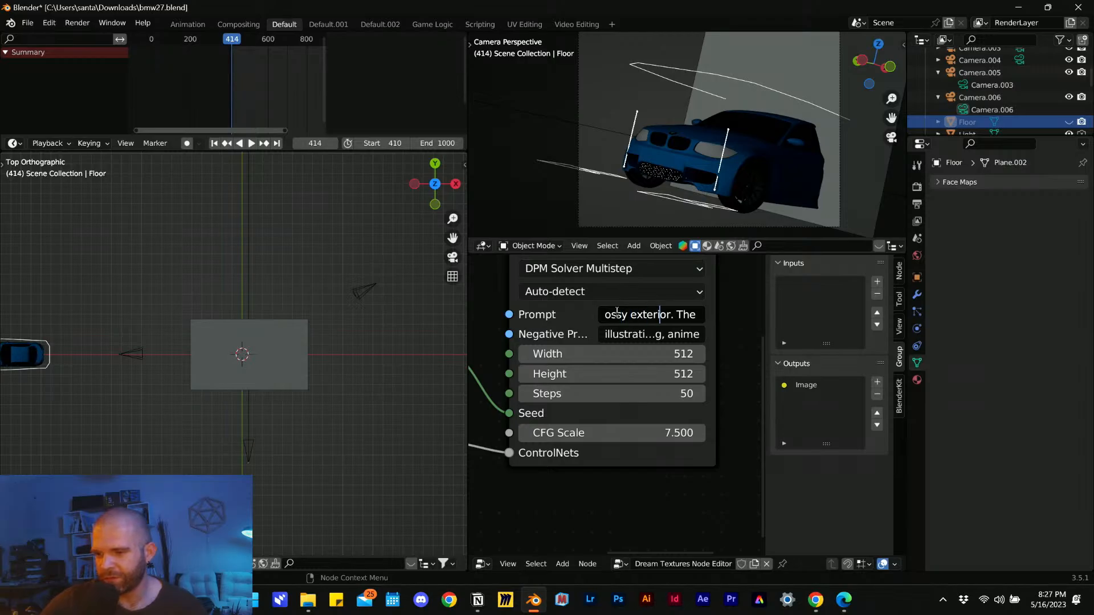
key(ctrl+a)
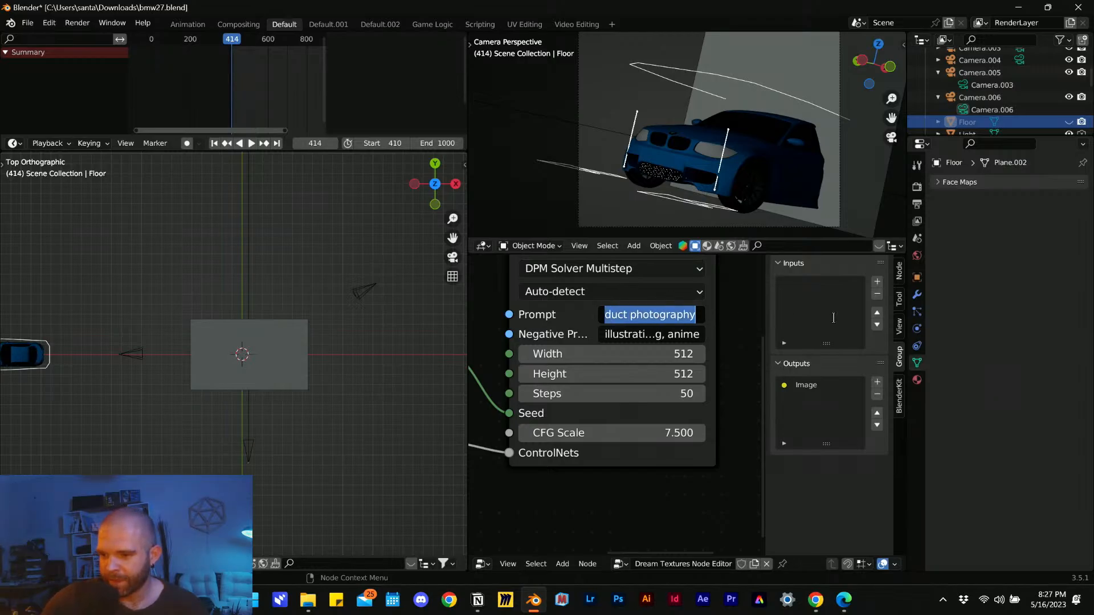
key(BackSpace)
key(Escape)
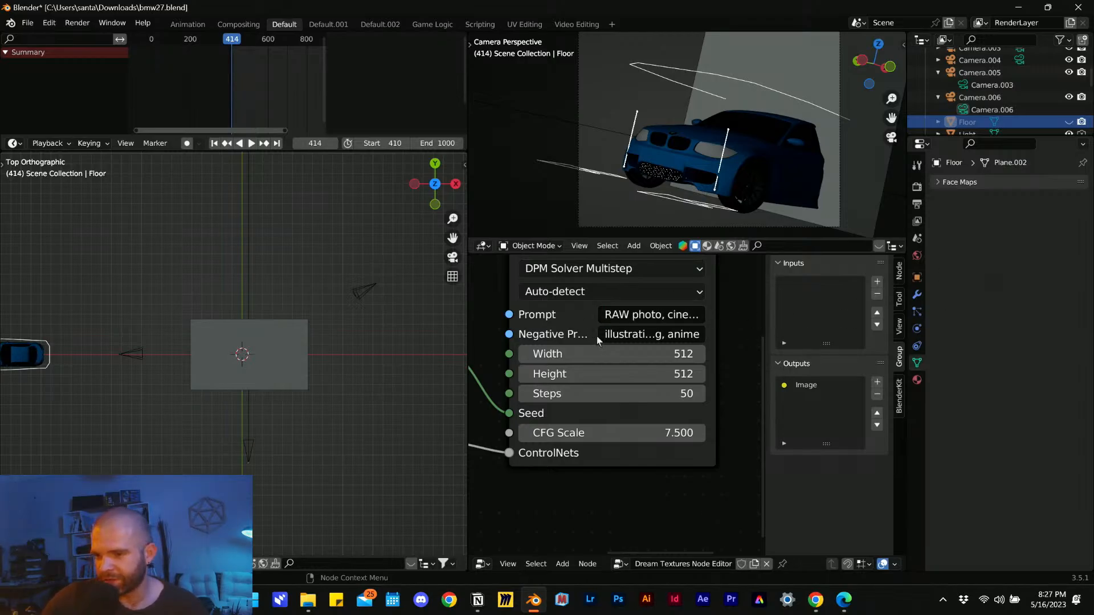
- Widen the Stable Diffusion node so its prompt fields show more text, moving the output node out of its way
scroll(724, 450, down, 3)
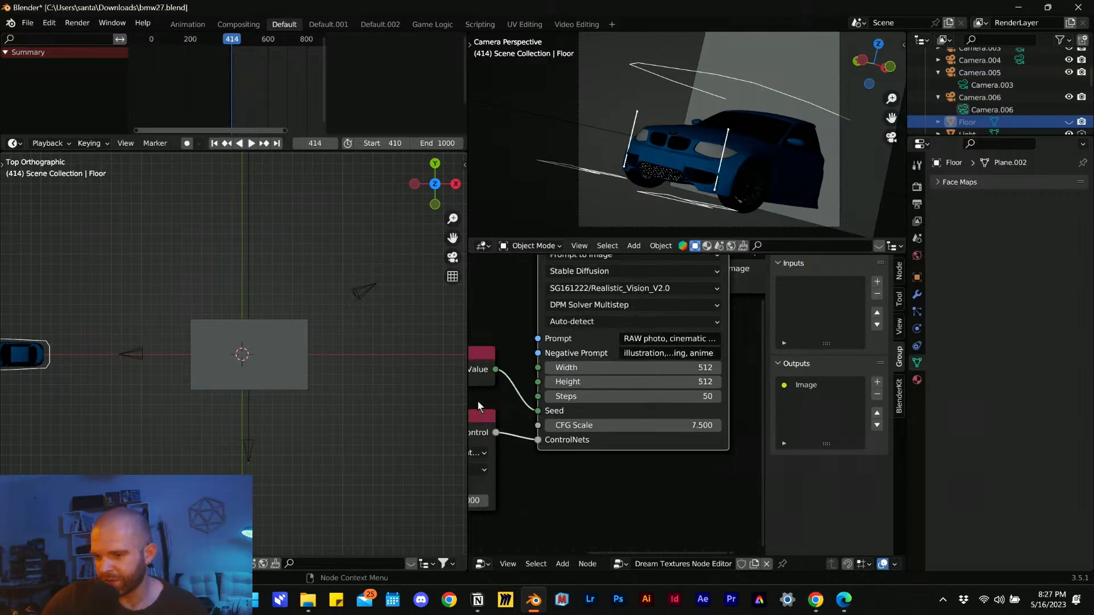
scroll(740, 413, down, 3)
drag(665, 341, 792, 327)
click(624, 369)
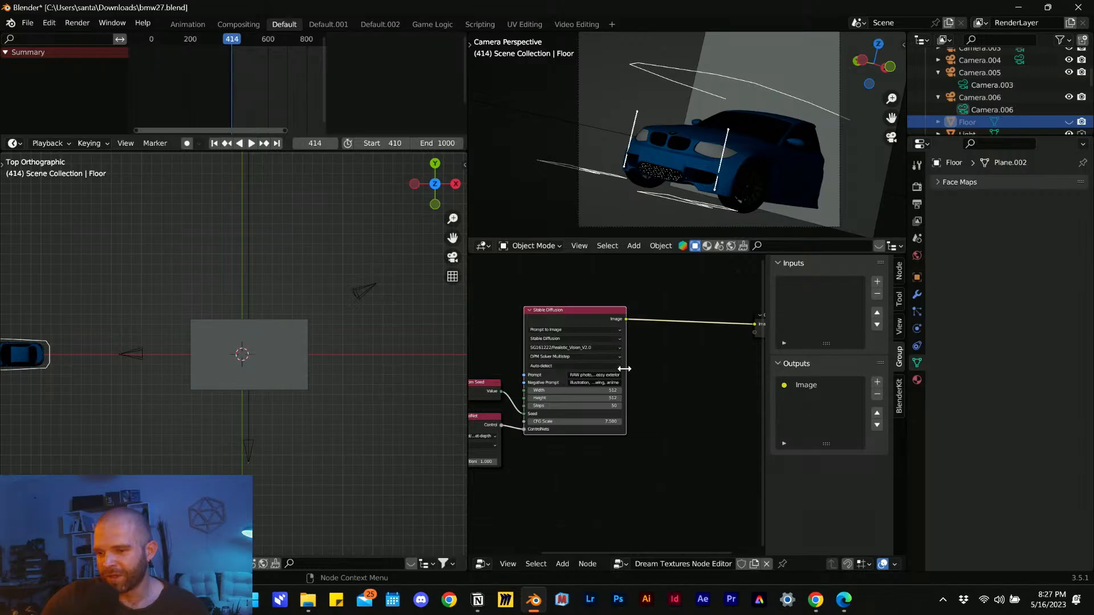
drag(627, 375, 781, 380)
middle_drag(648, 436, 545, 433)
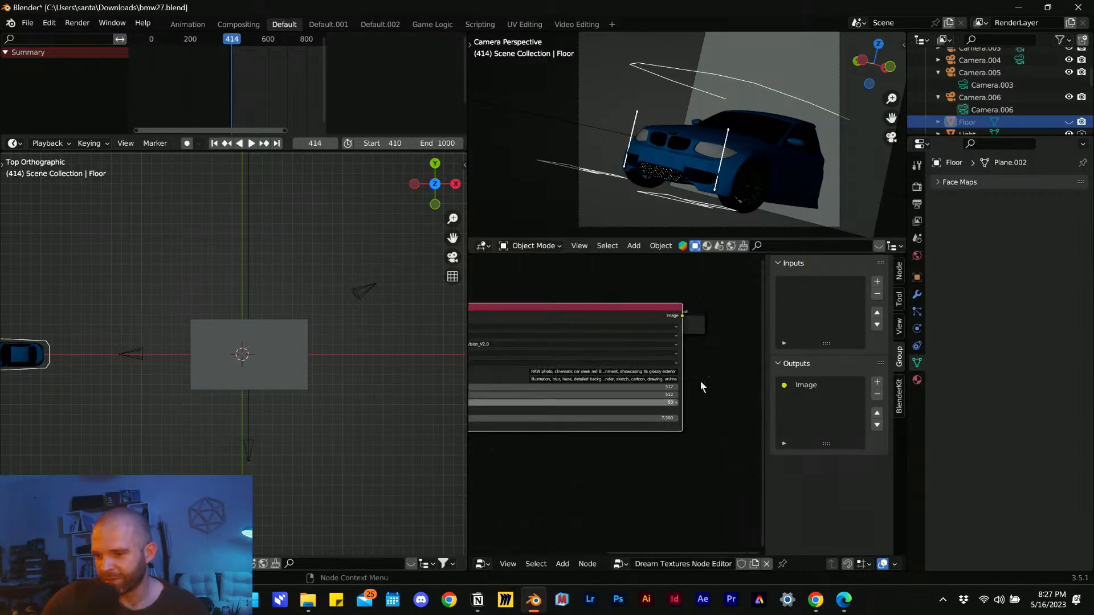
scroll(699, 381, up, 4)
drag(716, 300, 757, 288)
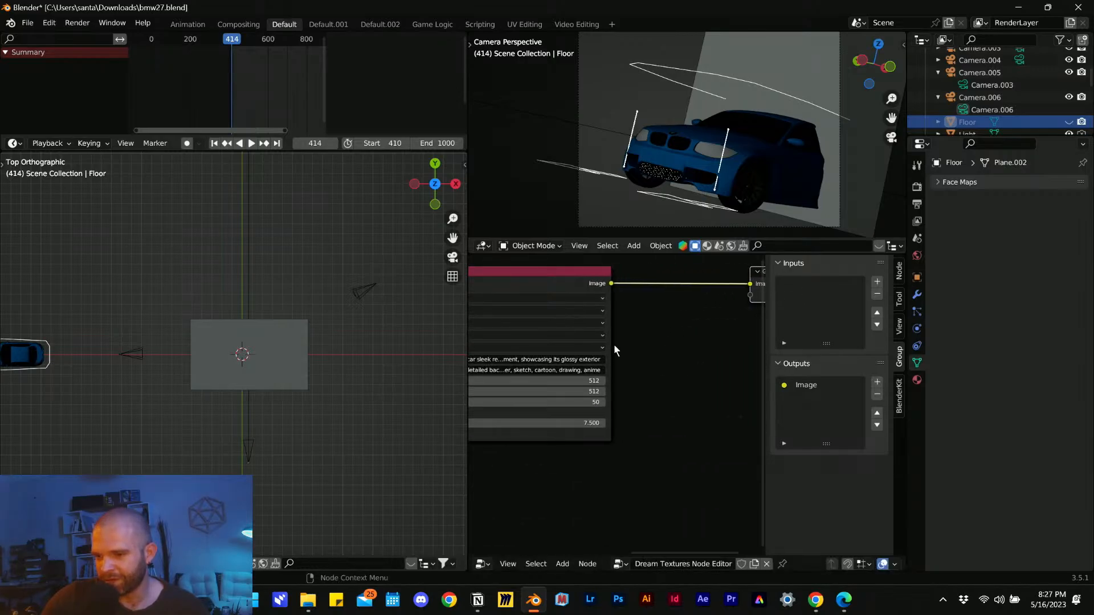
drag(611, 343, 614, 344)
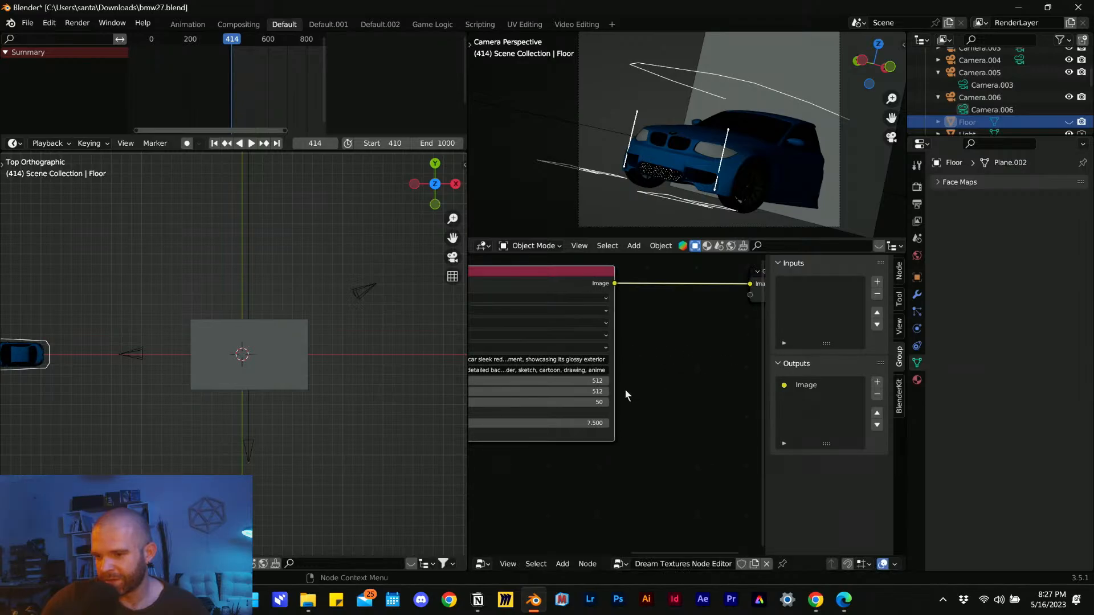
mouse_move(625, 391)
mouse_down()
mouse_move(641, 374)
mouse_move(593, 381)
mouse_move(827, 391)
mouse_move(638, 399)
mouse_up()
- Replace "perfectly lit in a studio environment" in the prompt with "sunset lighting exterior"
middle_drag(512, 375, 631, 375)
scroll(631, 374, up, 4)
click(628, 351)
click(627, 351)
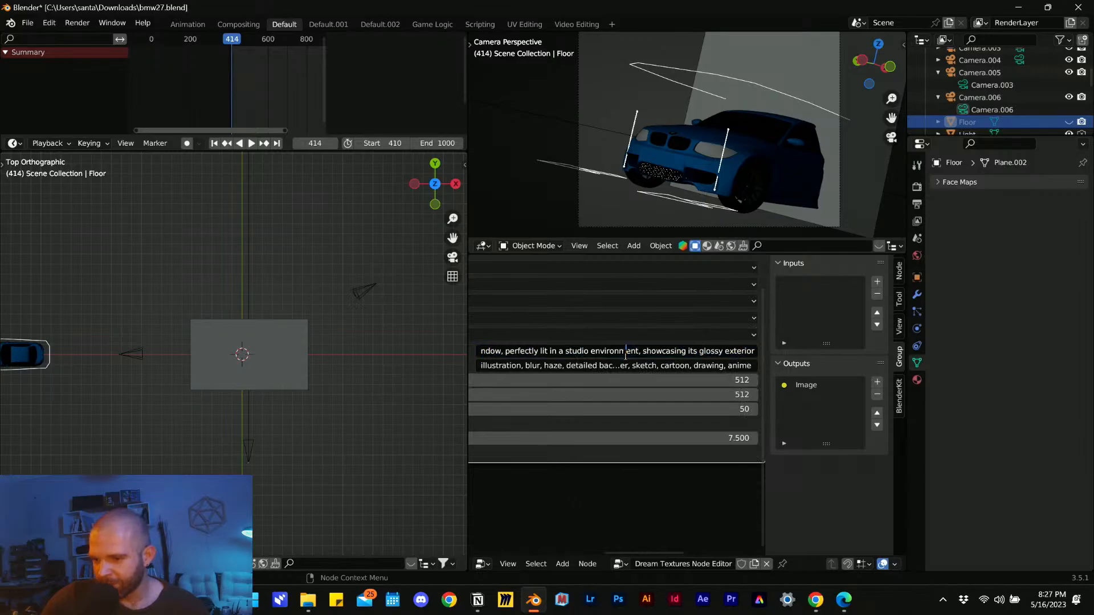
drag(635, 352, 648, 351)
click(581, 352)
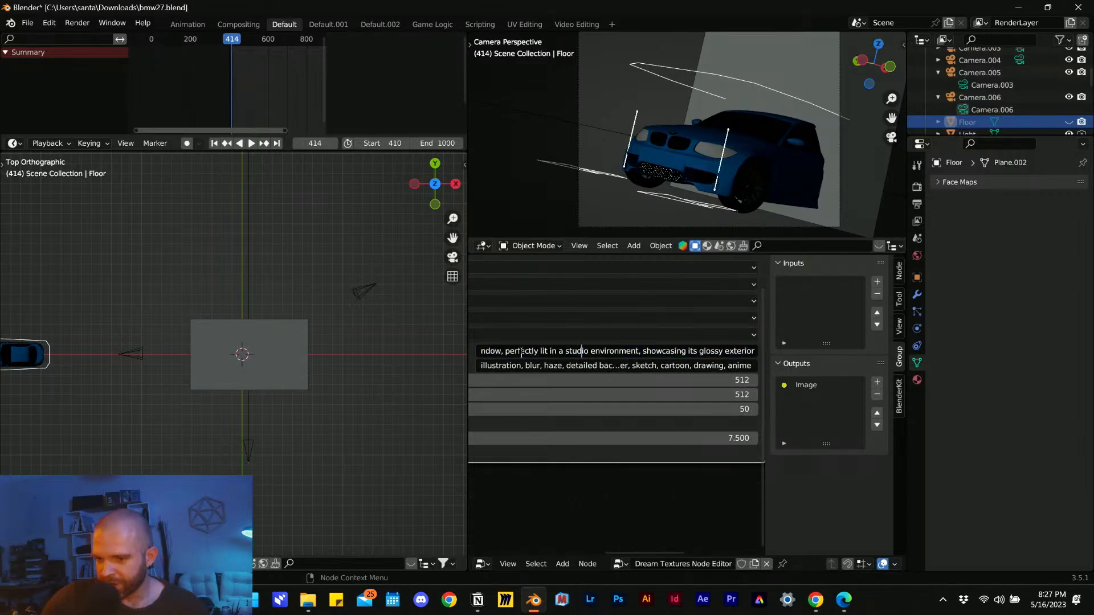
drag(506, 351, 635, 362)
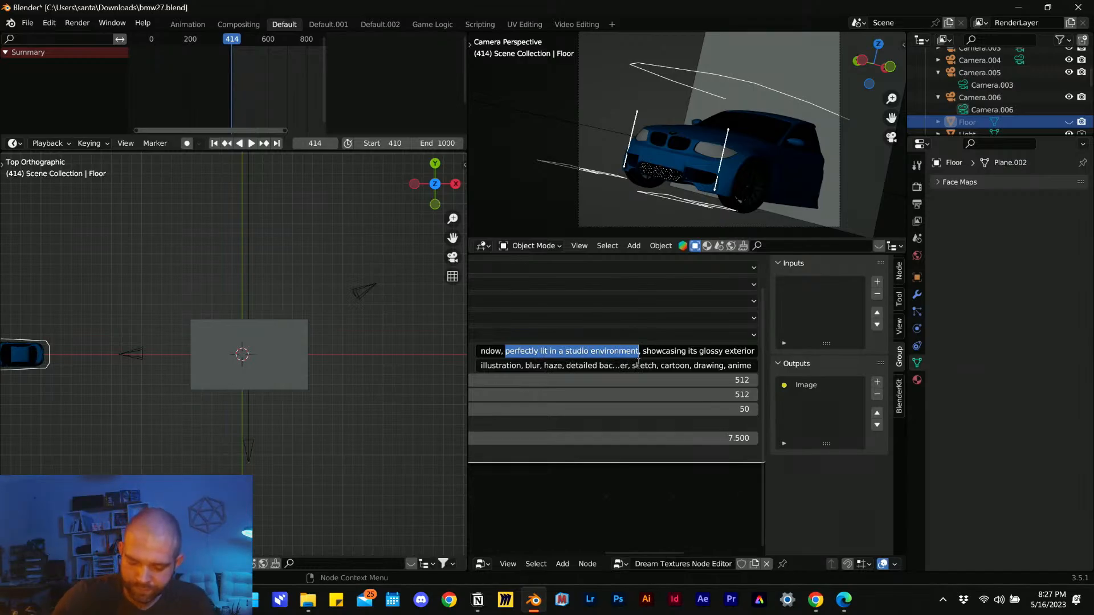
text(sunset lighti)
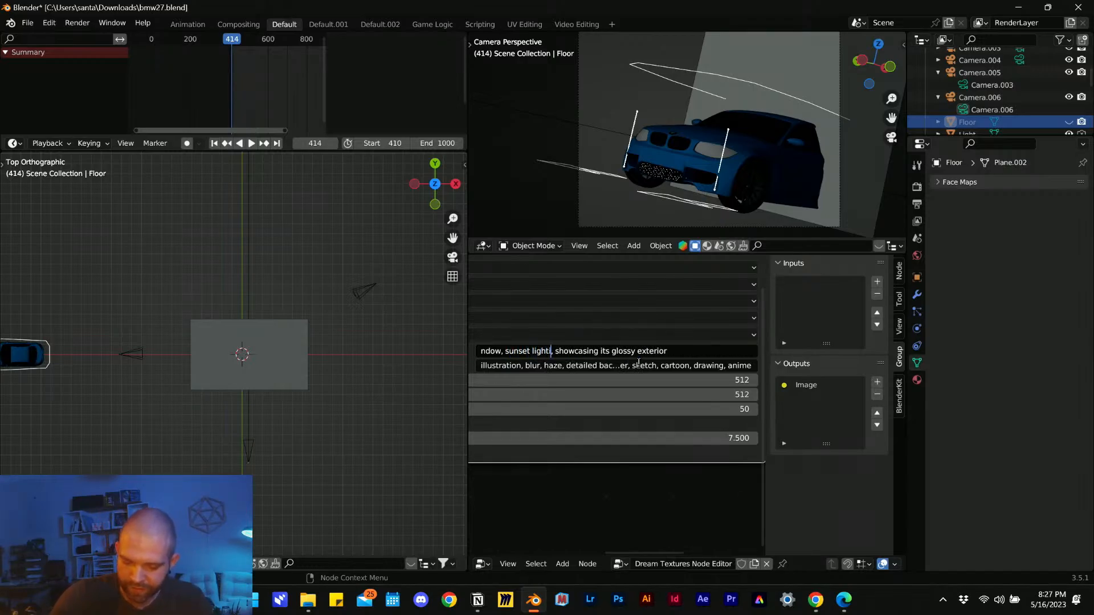
text(ng exterior)
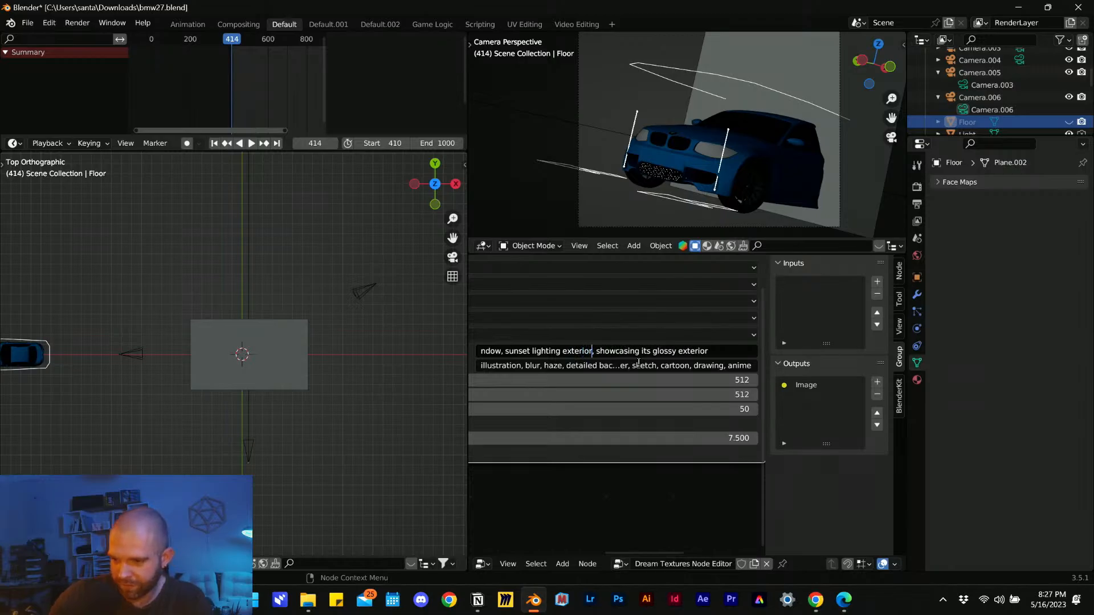
- Insert a comma between "BMW 1M" and "crashing out of building window" in the prompt and apply the edited text
drag(561, 351, 583, 359)
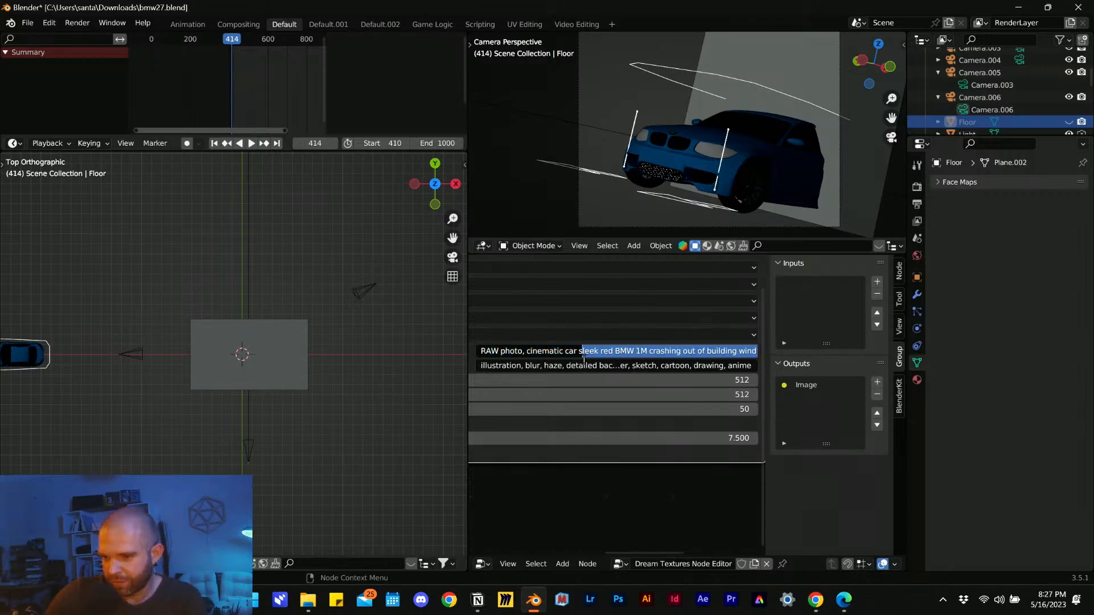
drag(666, 351, 537, 353)
click(666, 351)
click(528, 351)
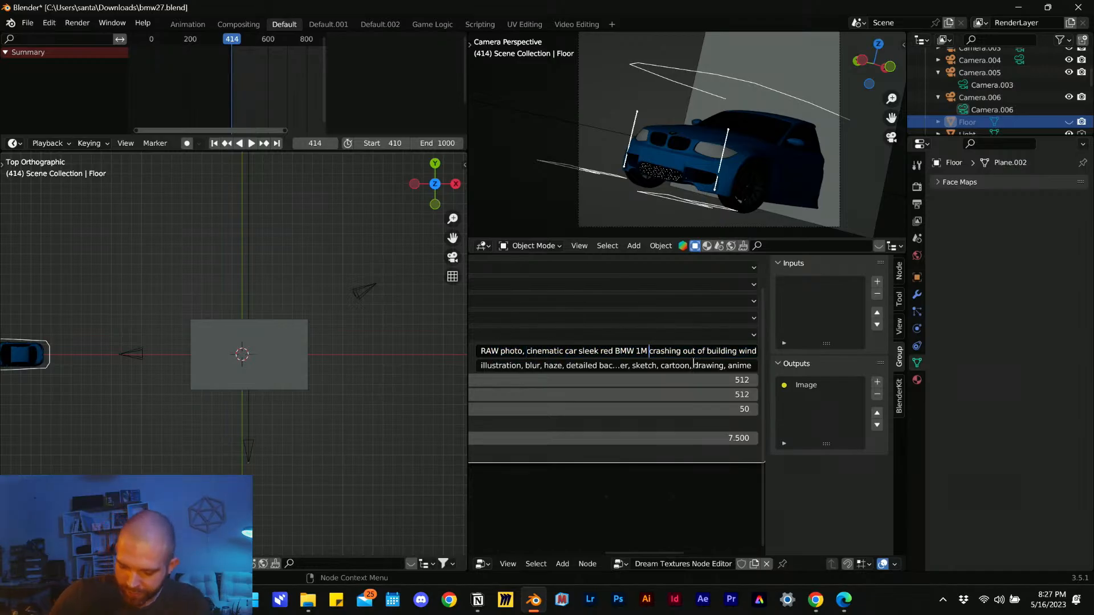
text(,)
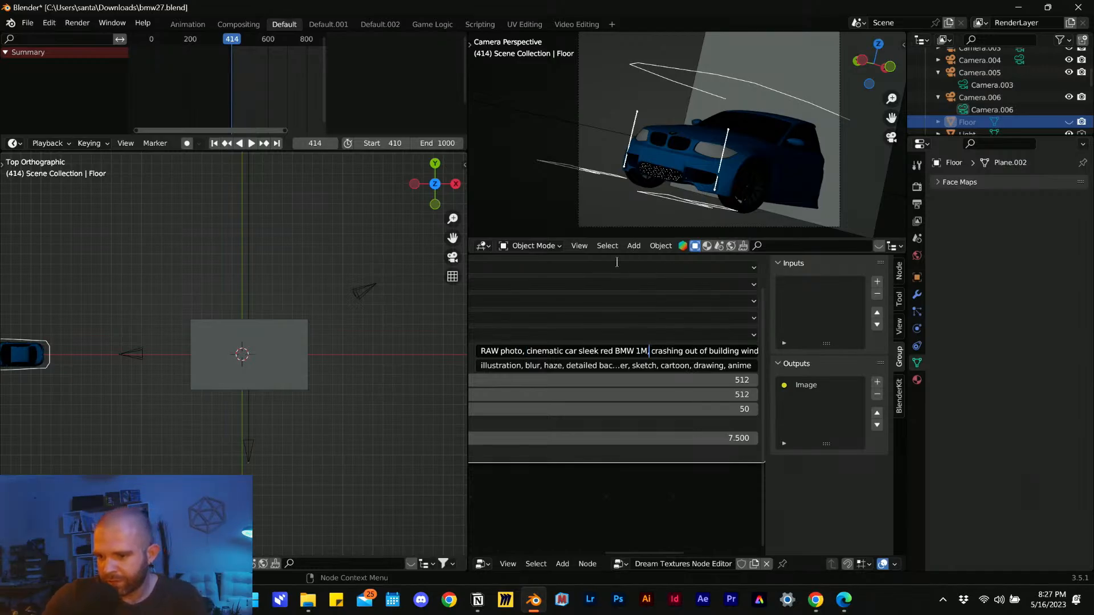
key(Return)
- Append ", static, floor," after "anime" at the end of the negative prompt and apply it
click(559, 368)
drag(581, 367, 820, 364)
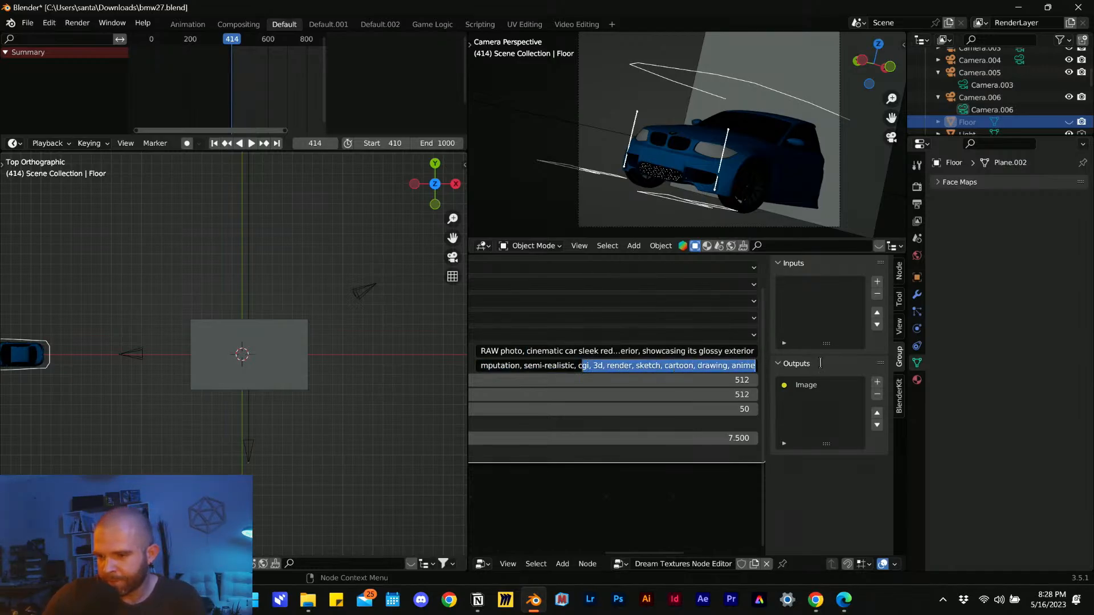
click(749, 368)
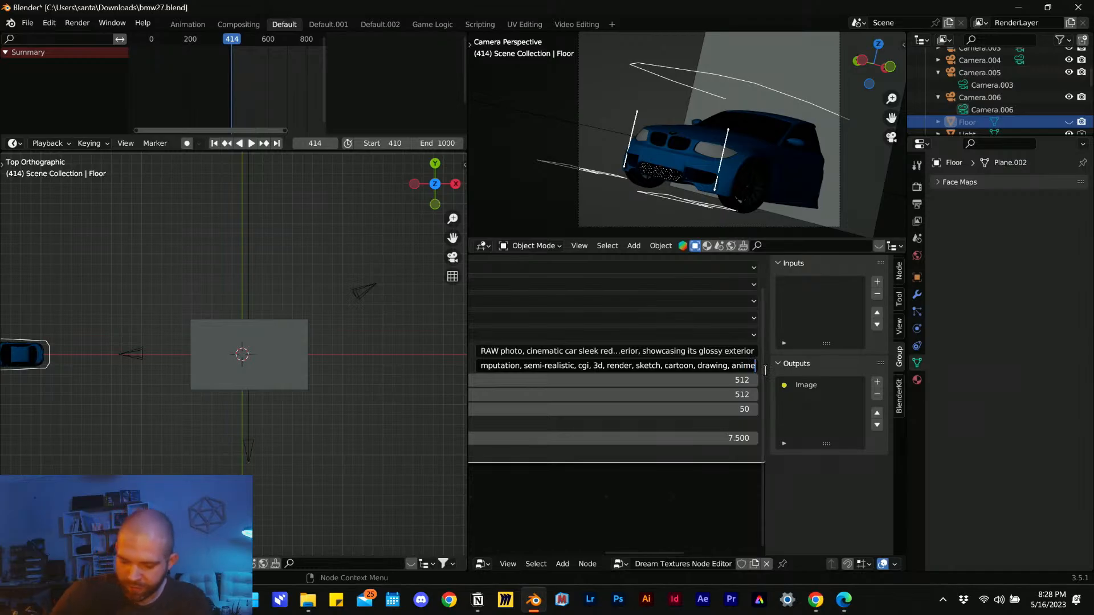
text(, static, fl)
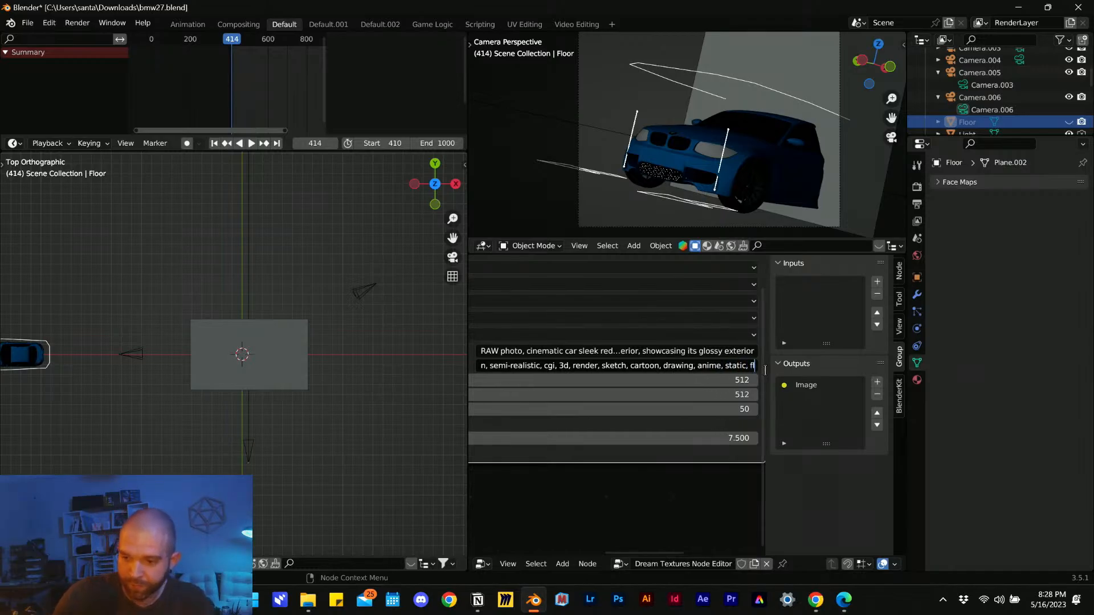
text(oor,)
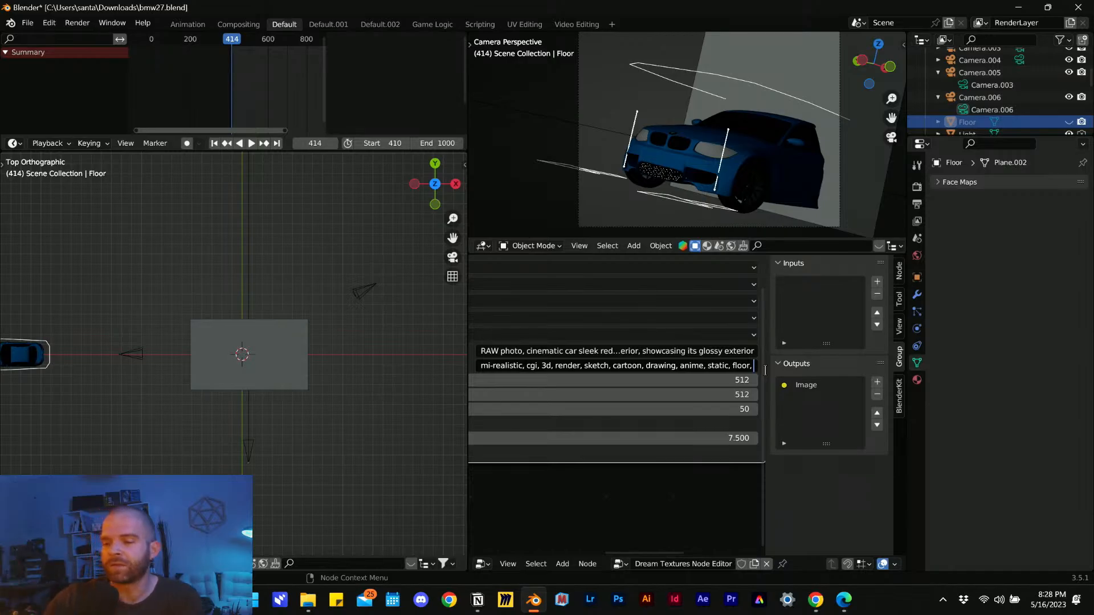
key(Return)
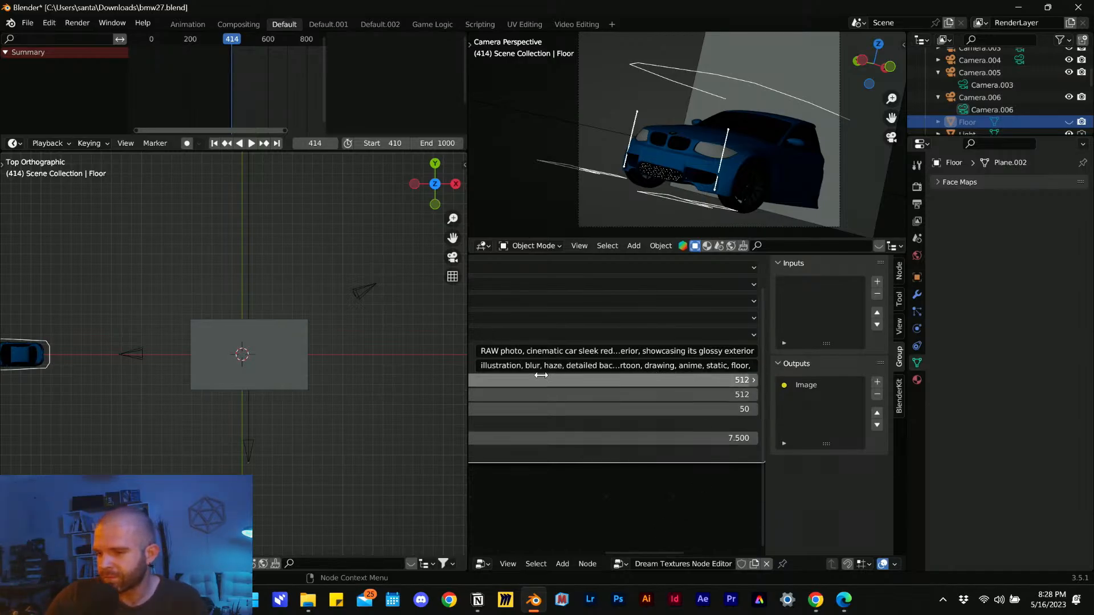
- Insert "glass shards flying," between "crashing out of building window," and "sunset lighting exterior" in the prompt
click(604, 351)
click(604, 351)
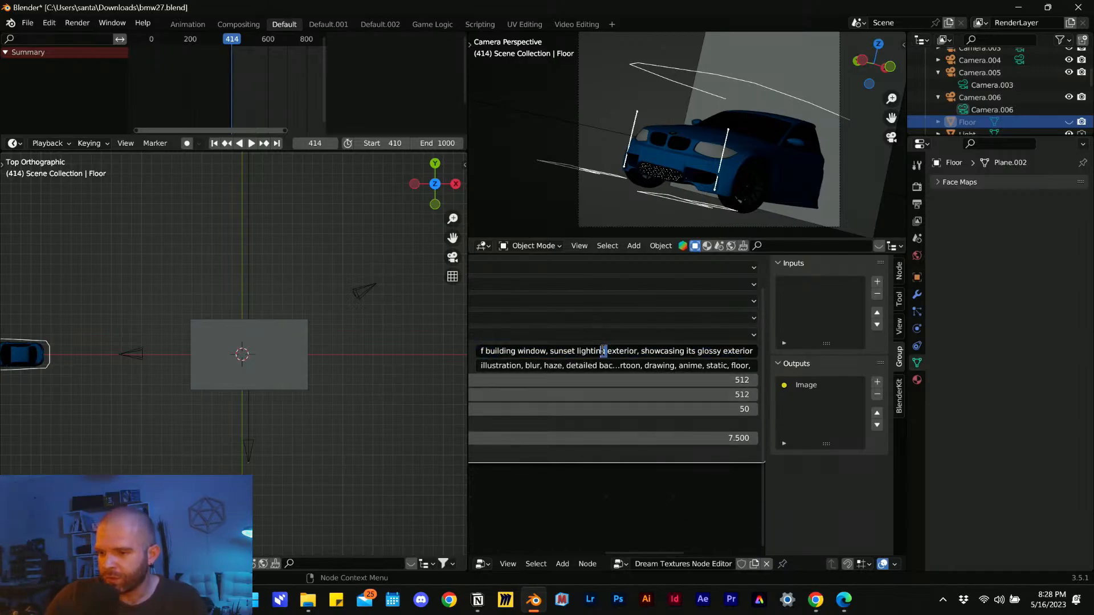
drag(603, 351, 693, 352)
click(681, 351)
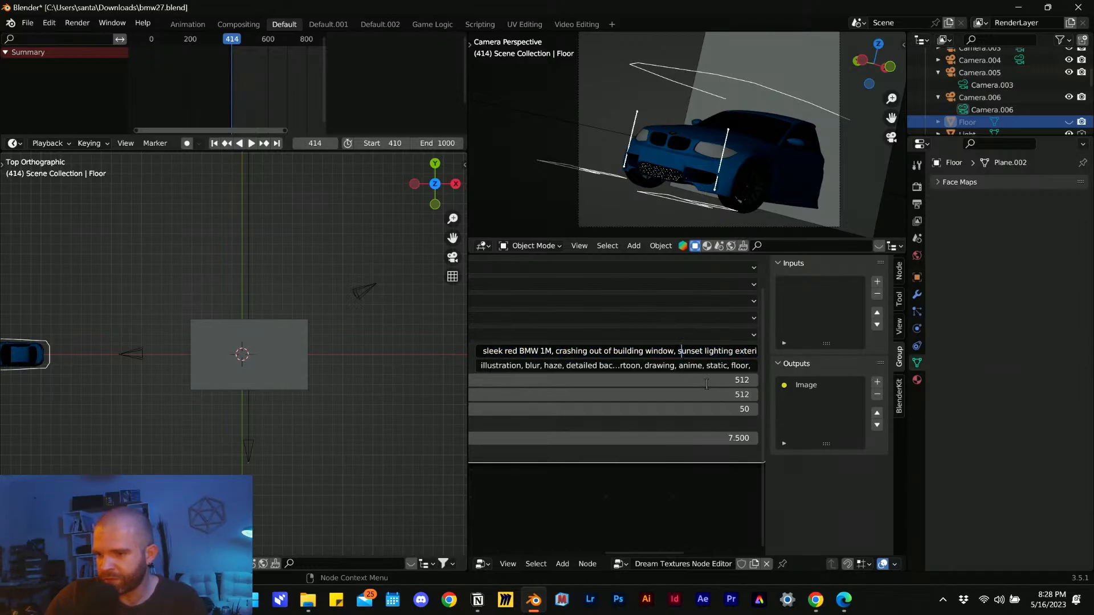
text(g)
text(s shards )
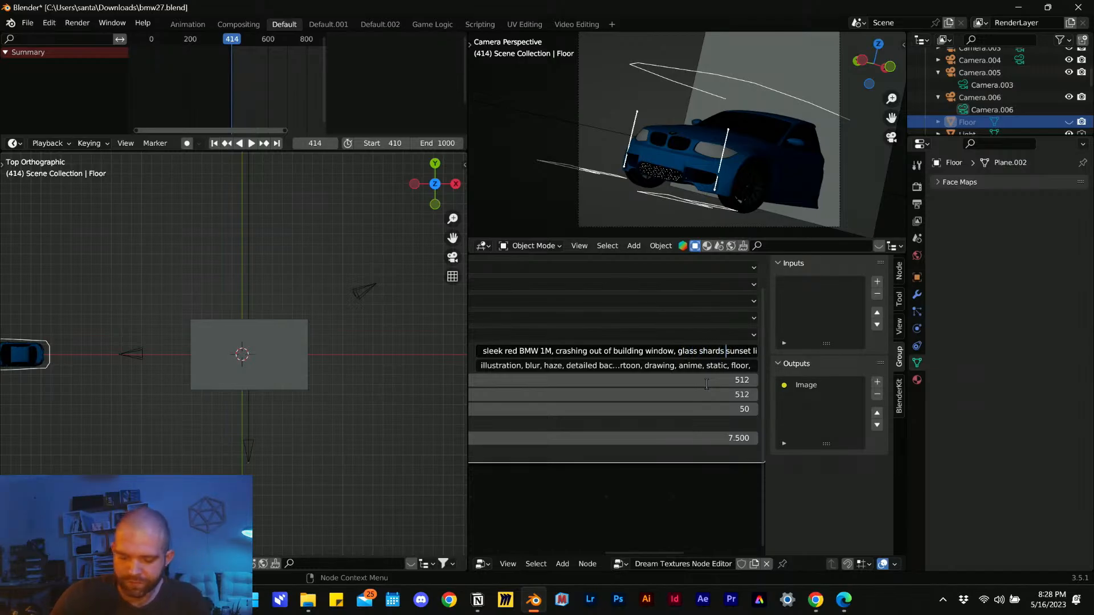
text(everyw)
key(BackSpace)
key(BackSpace)
key(BackSpace)
key(BackSpace)
key(BackSpace)
key(BackSpace)
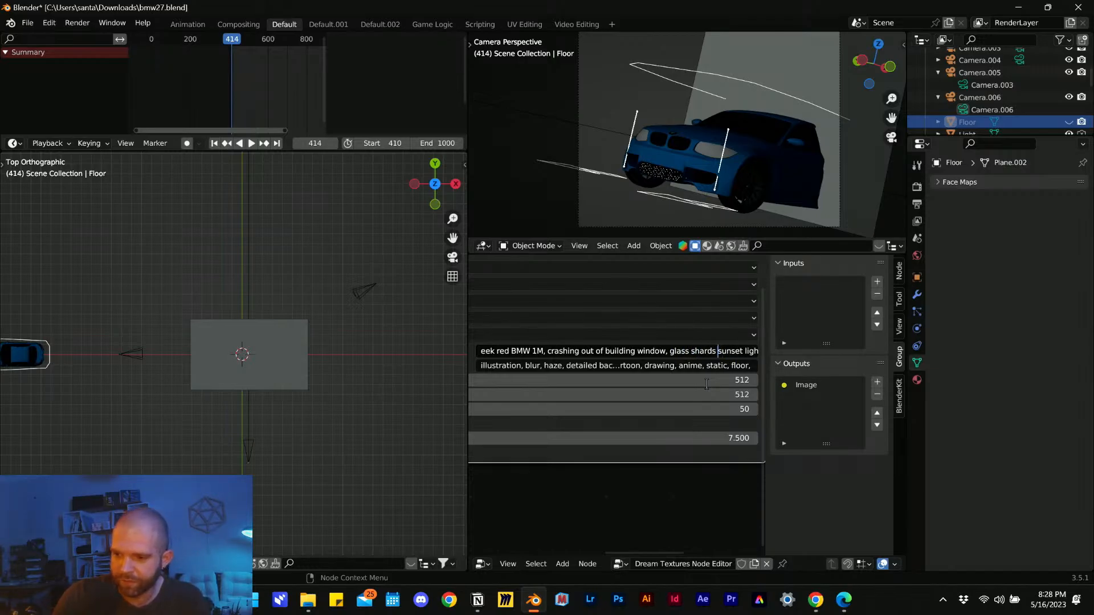
text(fly)
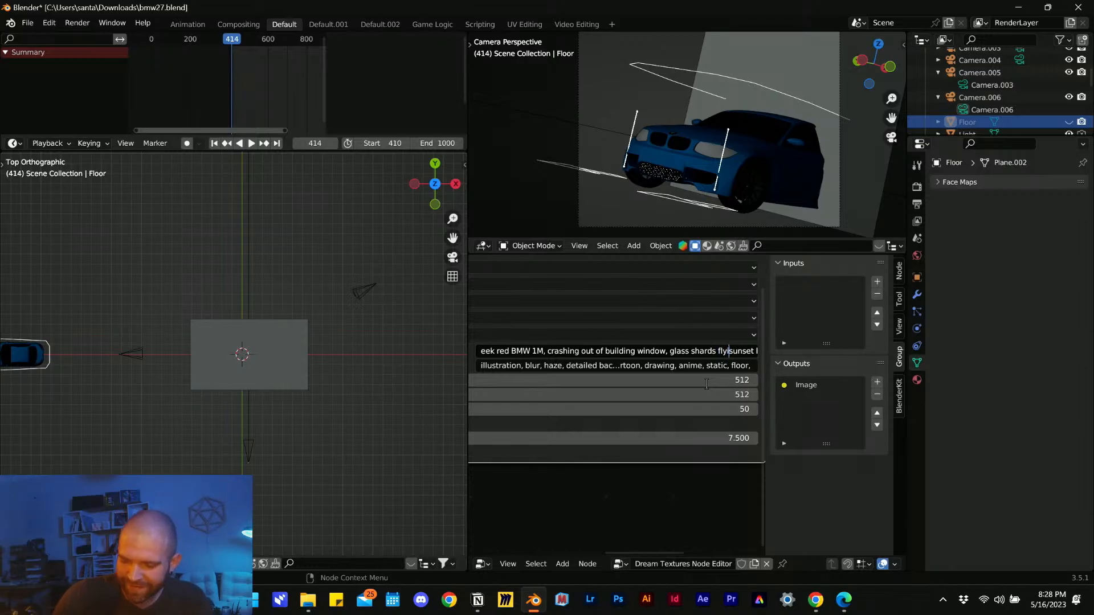
text(ing,)
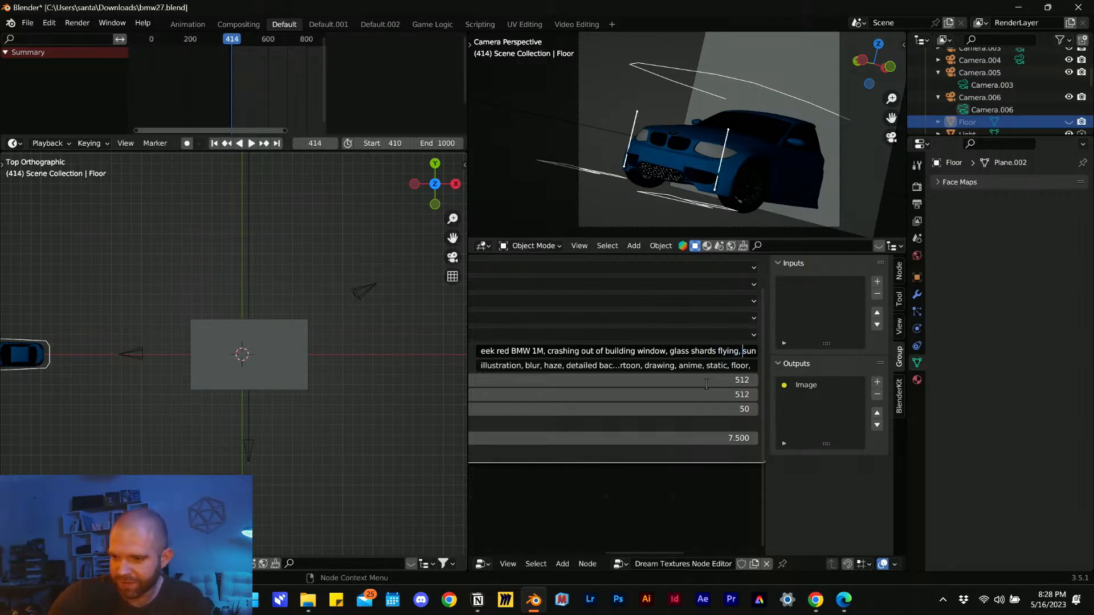
- Apply the edited prompt, render the current frame as a still image, inspect the picture and close the render window
click(77, 23)
click(77, 23)
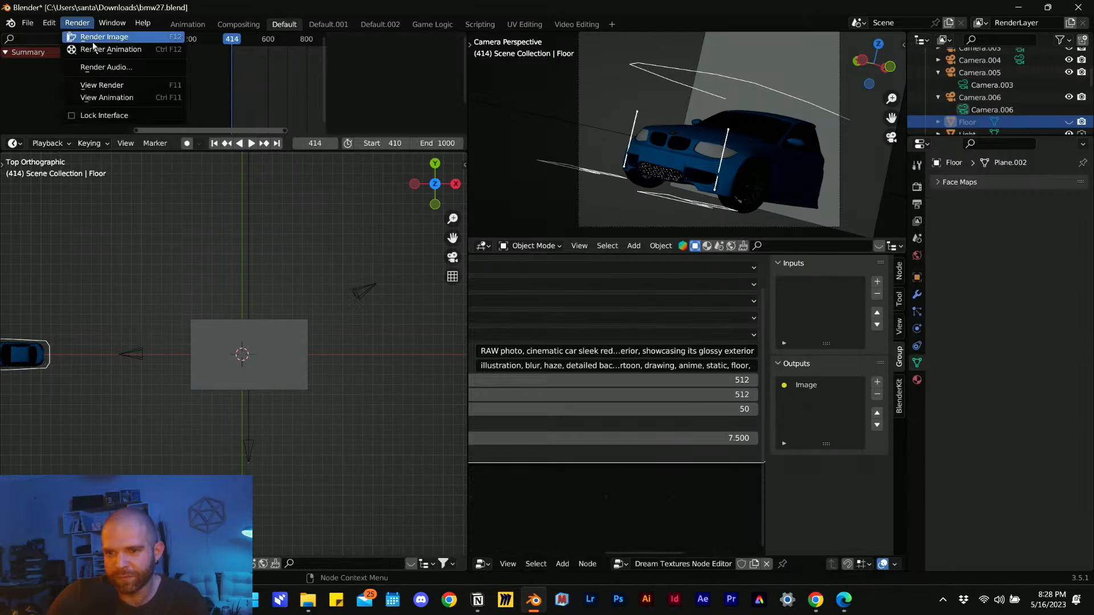
click(98, 35)
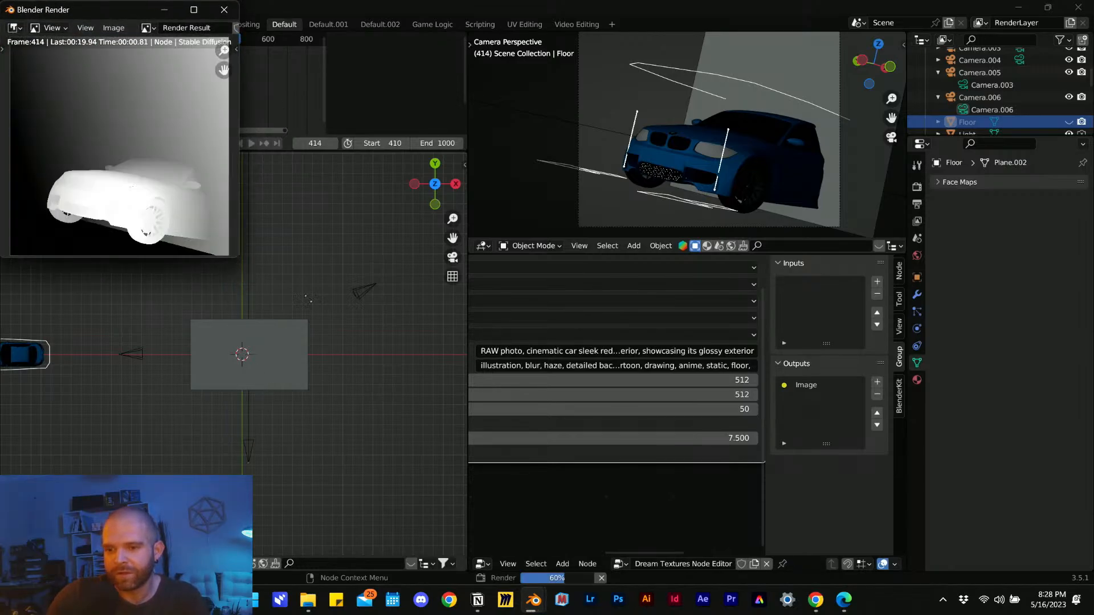
scroll(355, 342, down, 1)
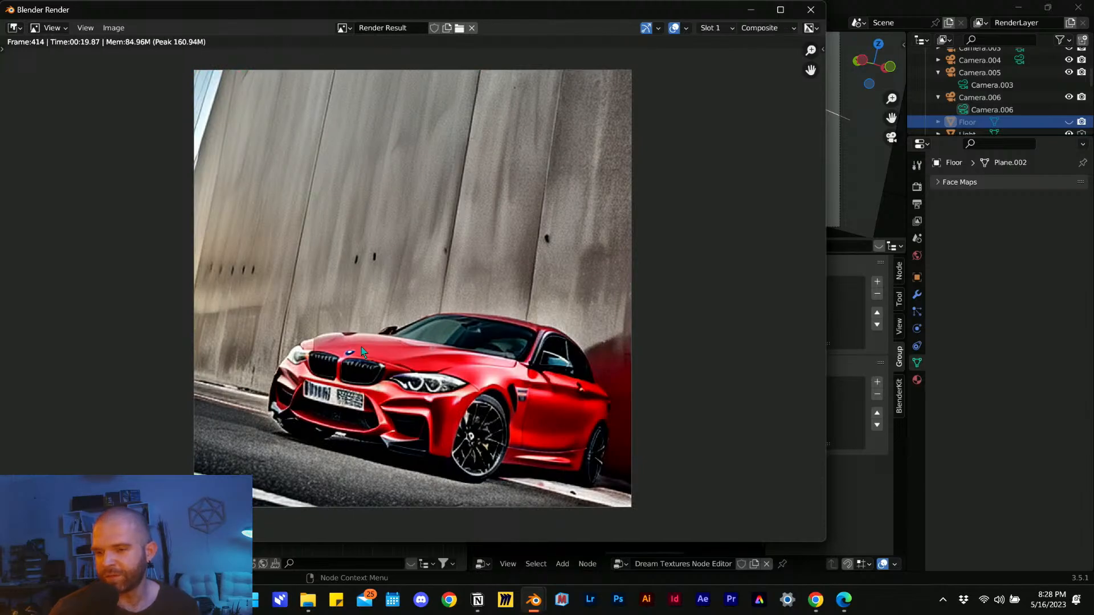
click(810, 10)
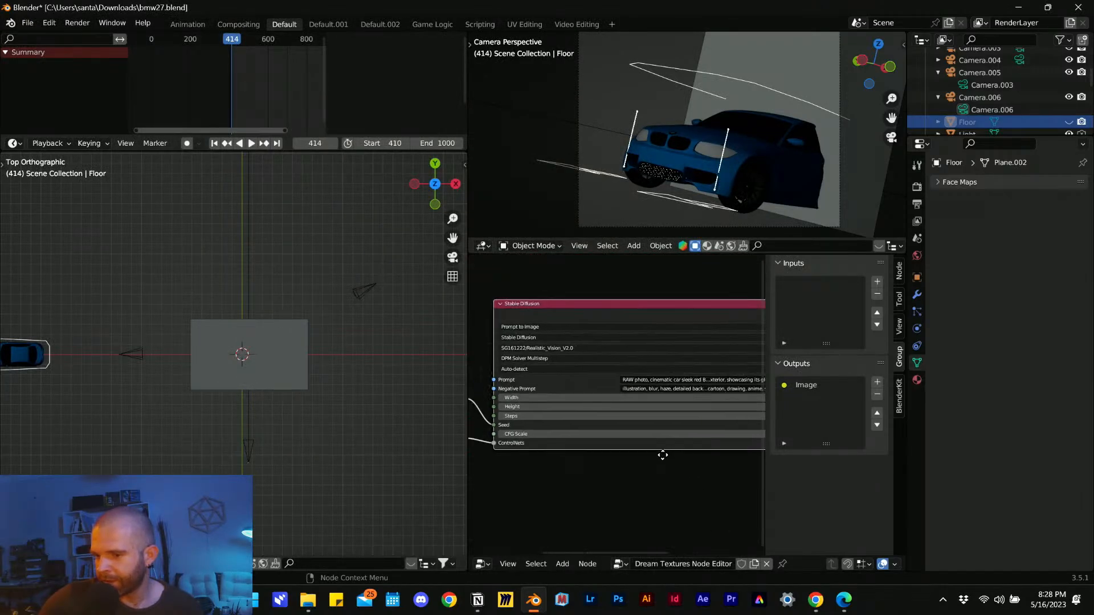
- Set the CFG Scale of the Stable Diffusion node to 3
click(688, 425)
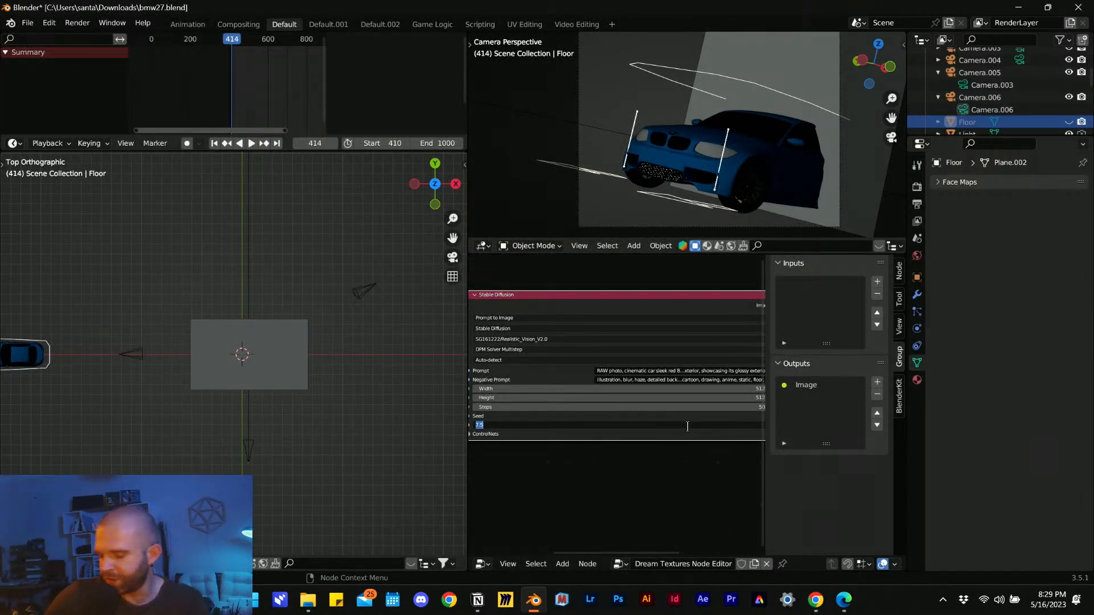
text(3)
key(Return)
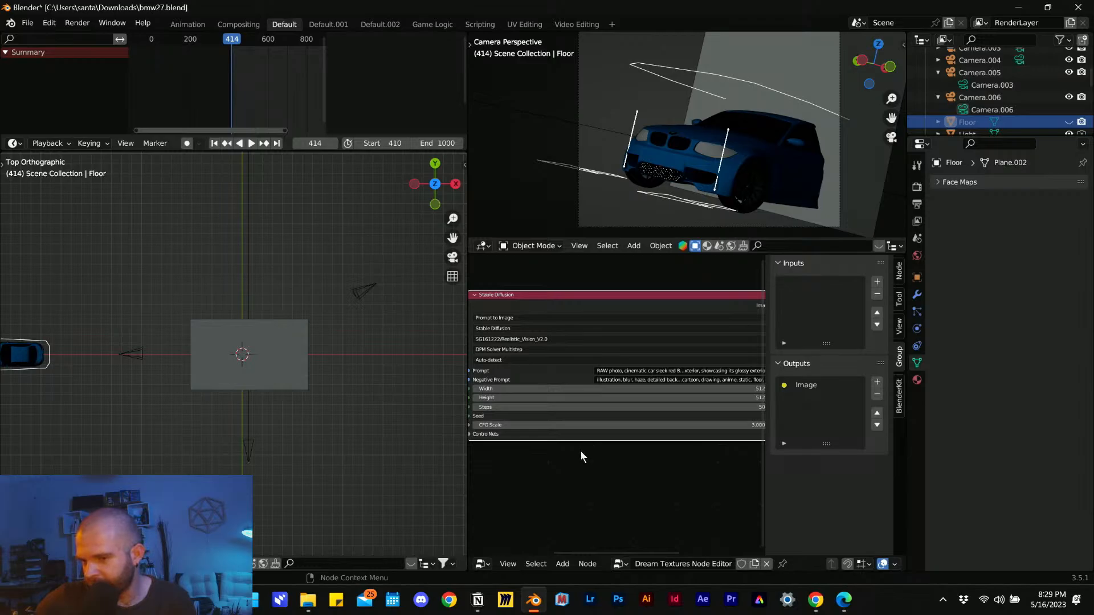
- Toggle the Floor object's viewport visibility to check it, leave it hidden, and disable it in renders
middle_drag(628, 209, 630, 203)
scroll(625, 204, down, 2)
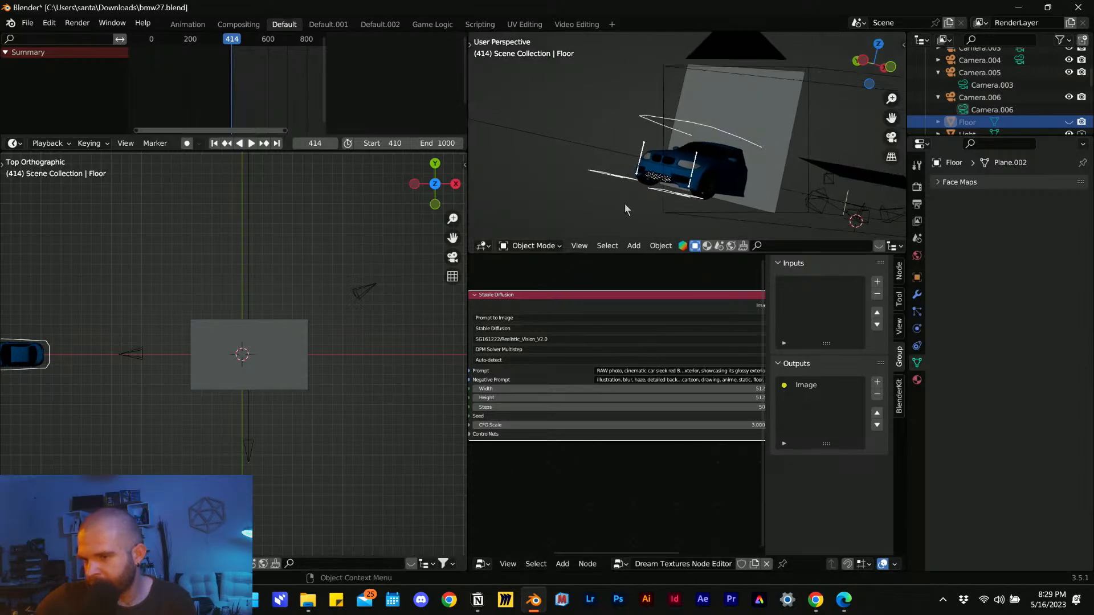
scroll(981, 107, down, 3)
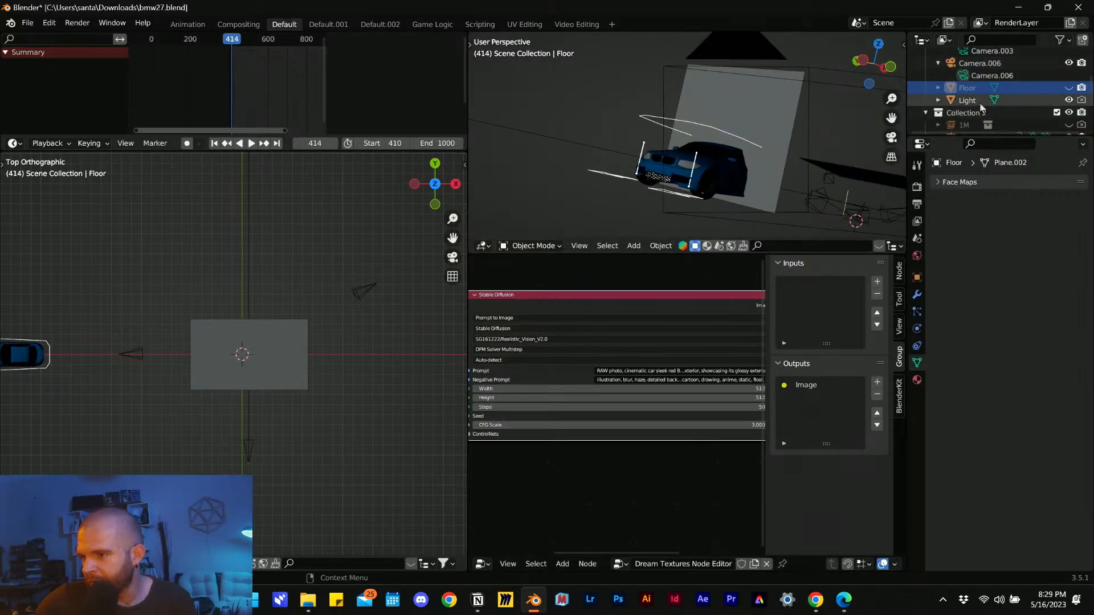
scroll(981, 107, down, 2)
scroll(1008, 94, up, 1)
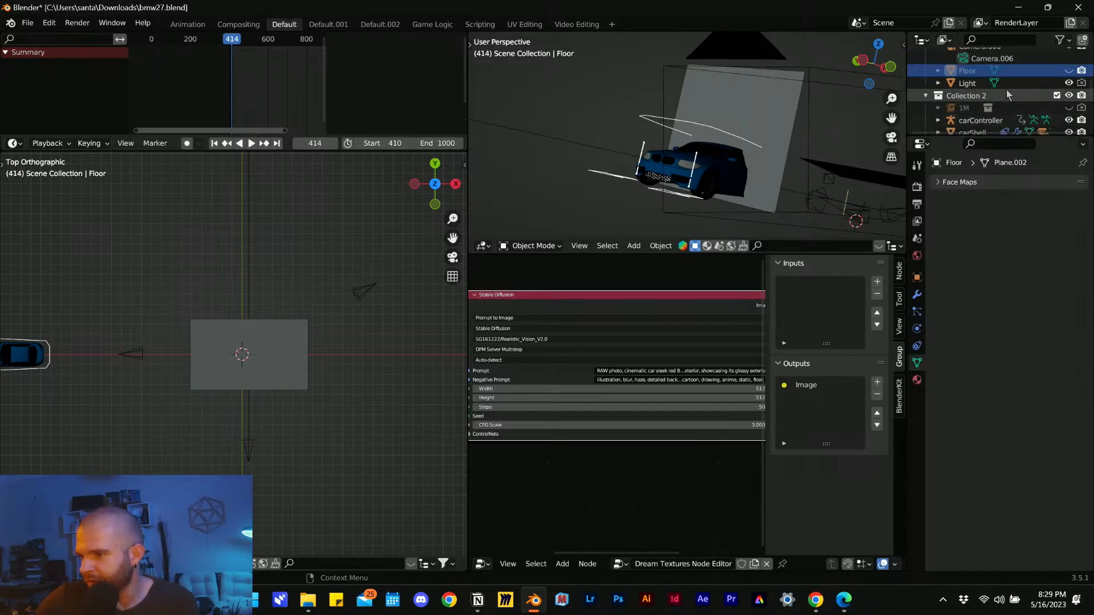
click(1069, 70)
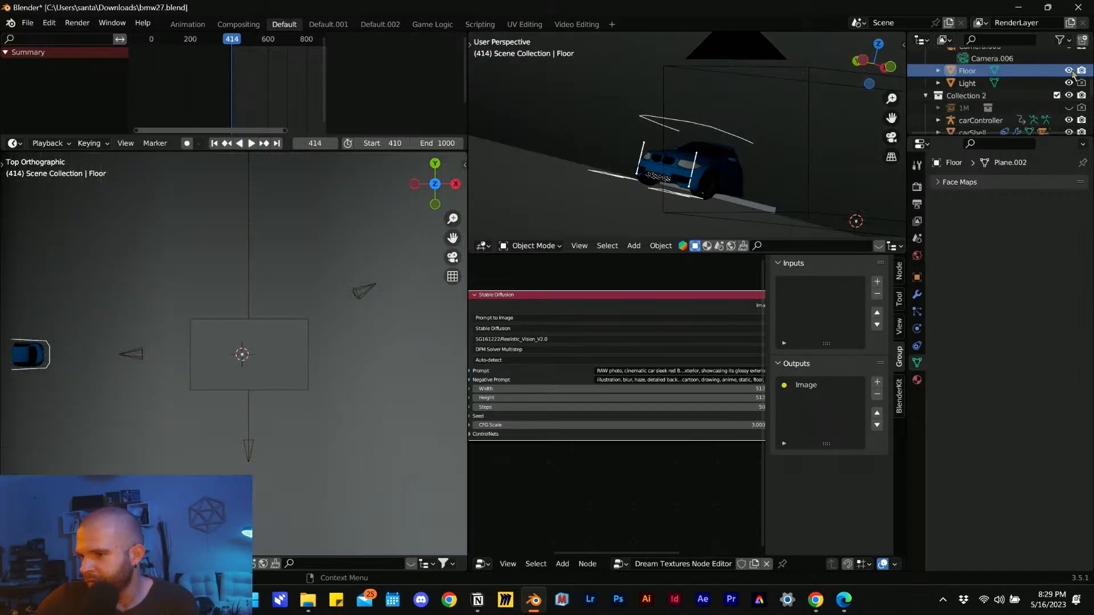
click(1070, 70)
click(1082, 71)
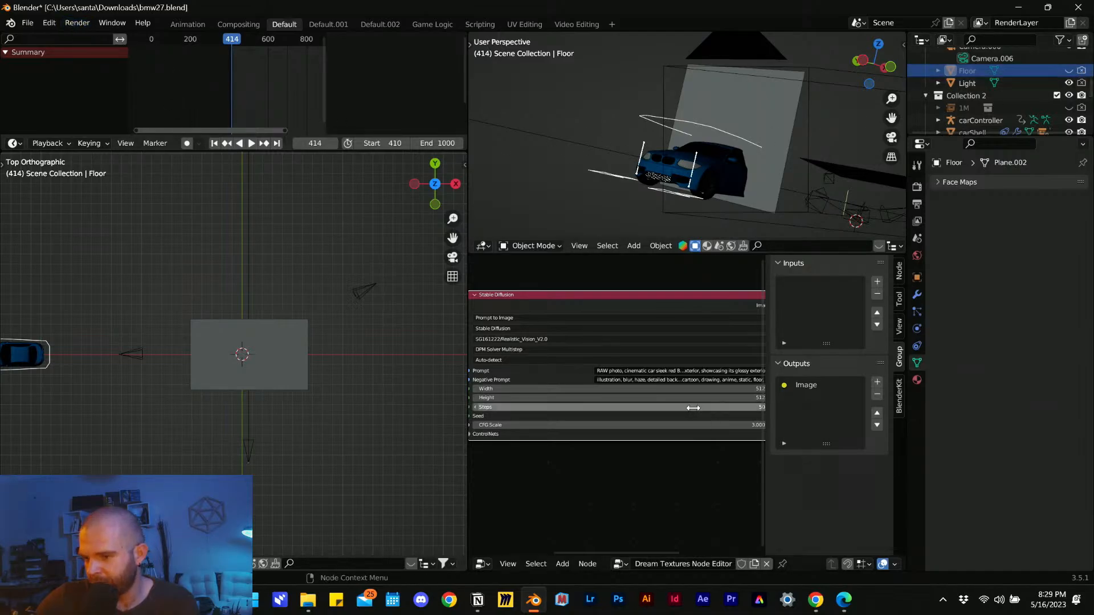
- Change the Stable Diffusion node's scheduler to KDPM2 Discrete
middle_drag(630, 412, 659, 398)
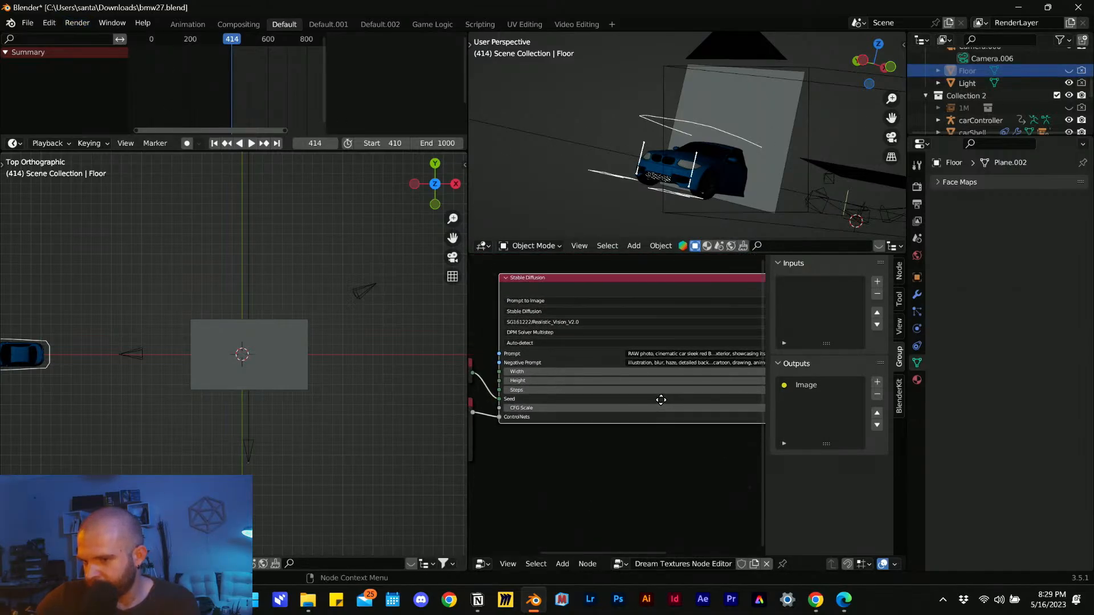
scroll(530, 334, up, 5)
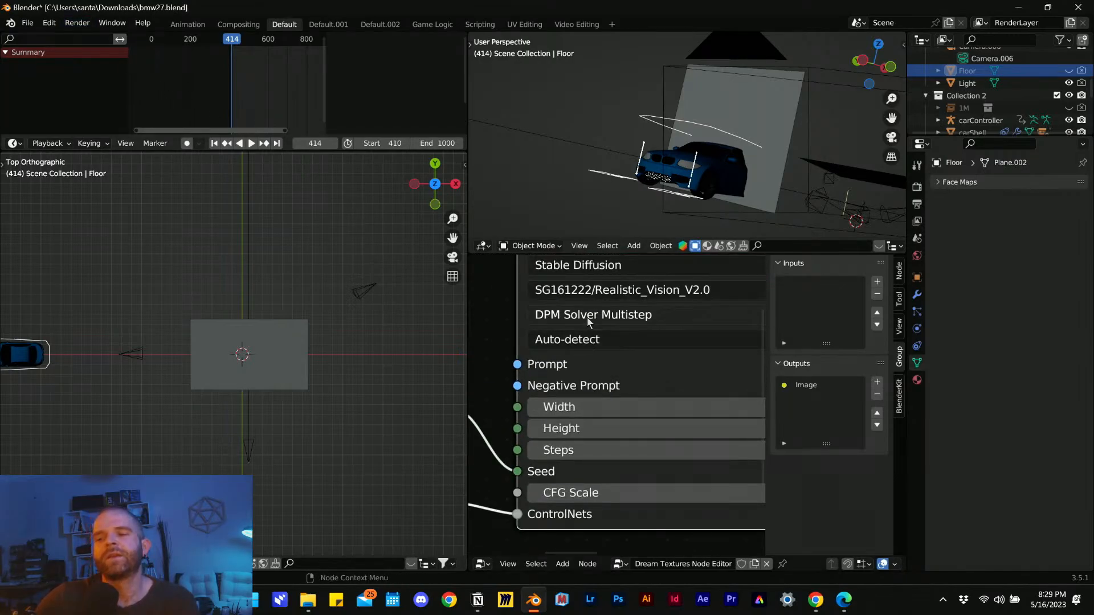
scroll(592, 322, down, 1)
click(573, 368)
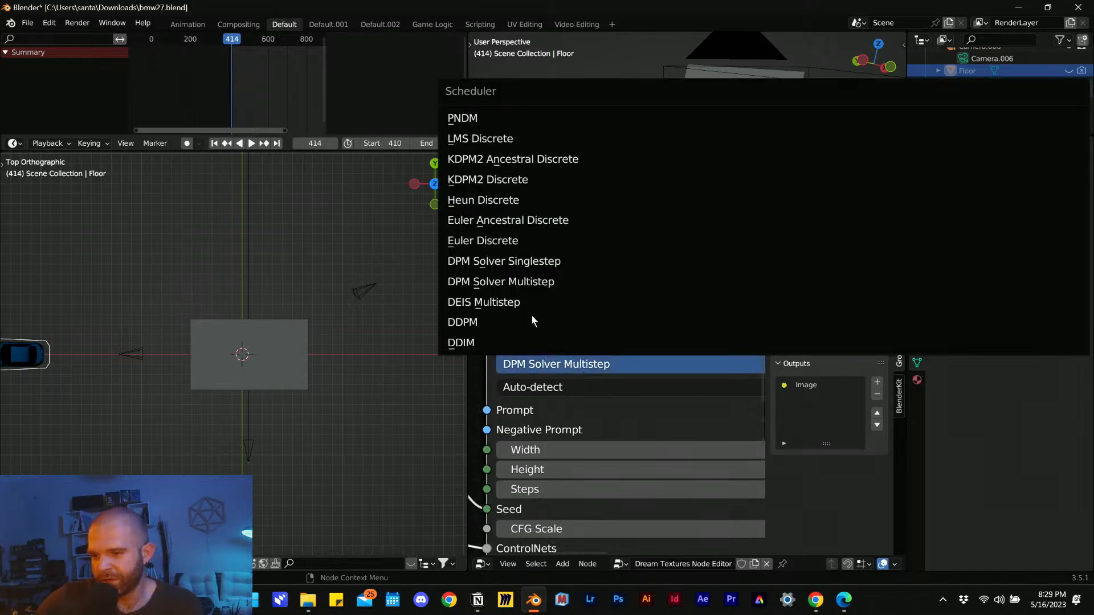
click(512, 181)
- Render the current frame as a still image and enlarge the render window to inspect the picture
click(78, 23)
click(97, 37)
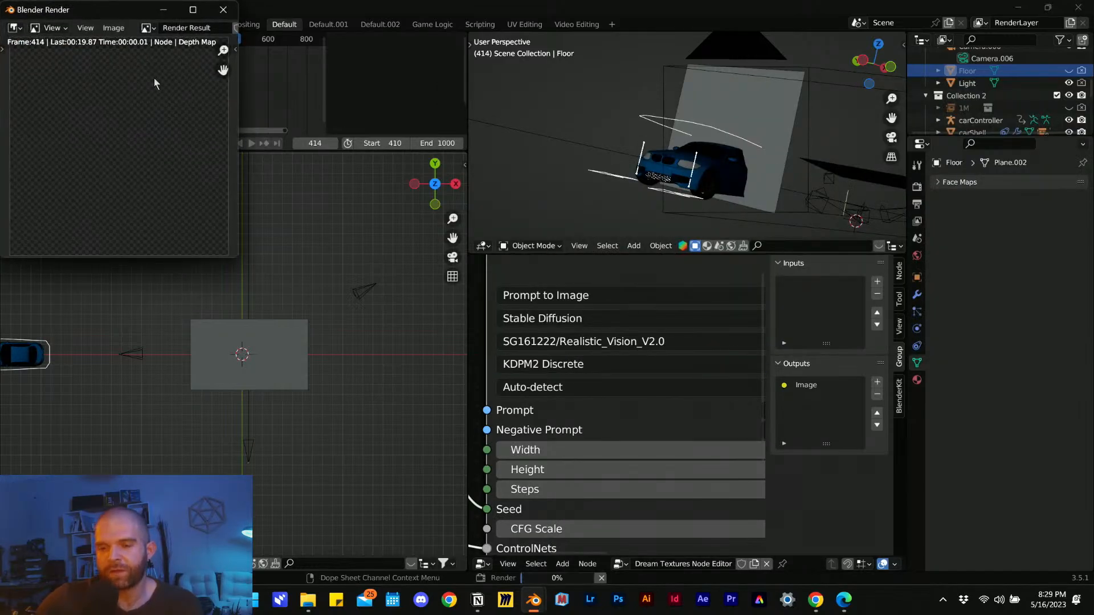
drag(239, 256, 518, 544)
scroll(277, 363, up, 1)
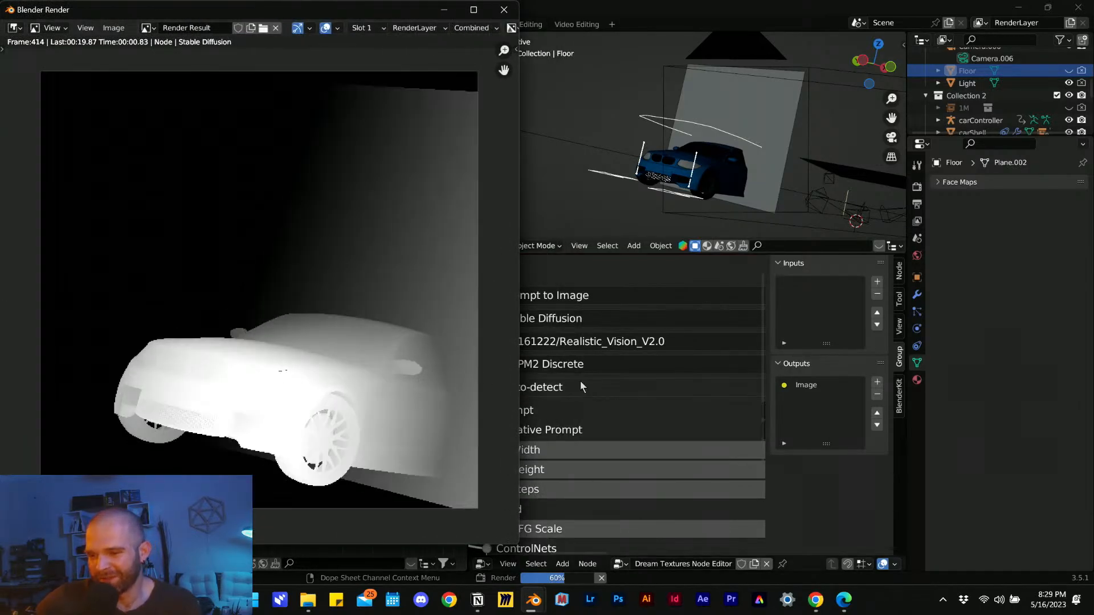
drag(516, 364, 472, 386)
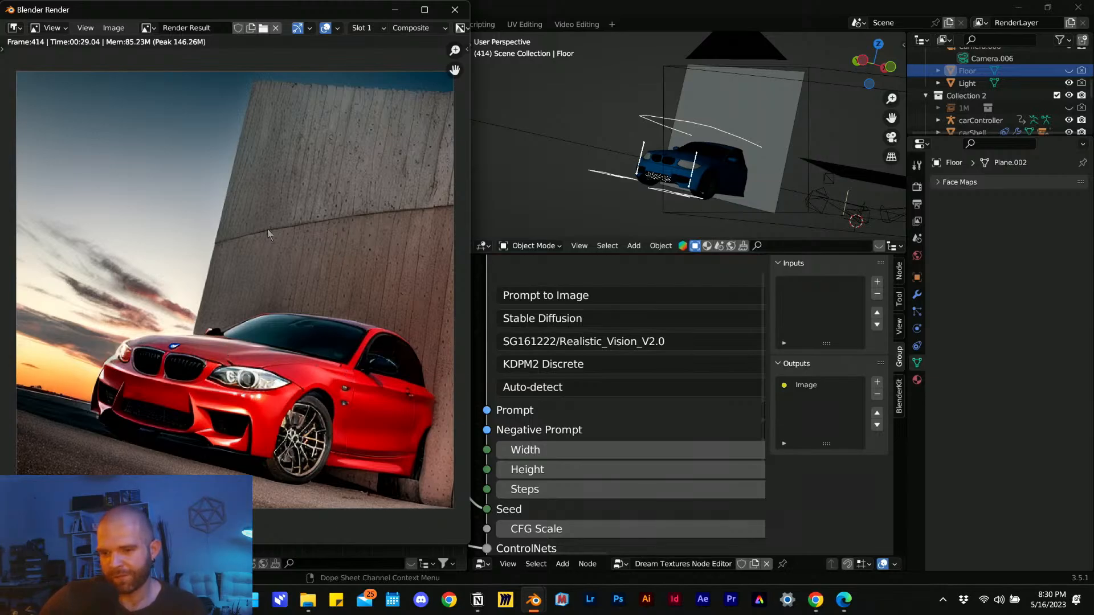
- Select the upright Plane behind the car and hide it in the viewport
click(762, 135)
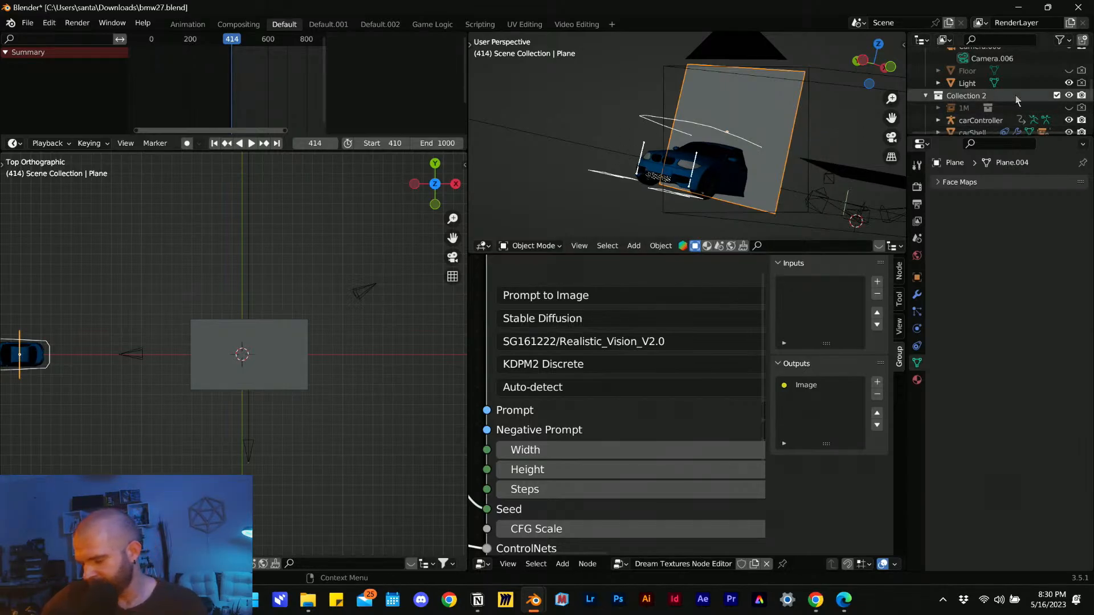
scroll(1017, 100, down, 8)
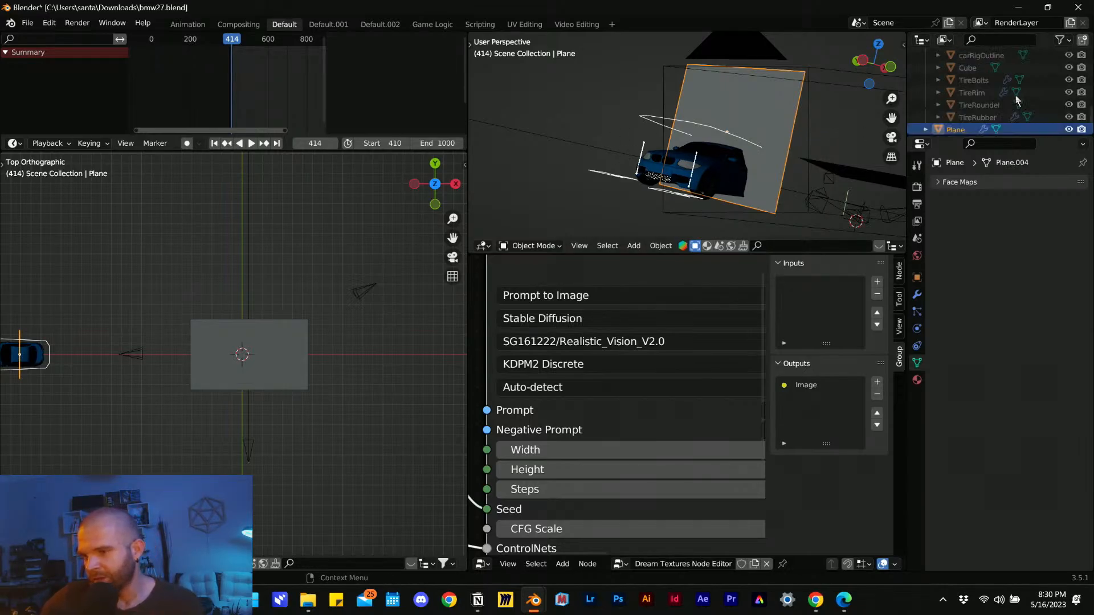
click(1069, 122)
click(78, 23)
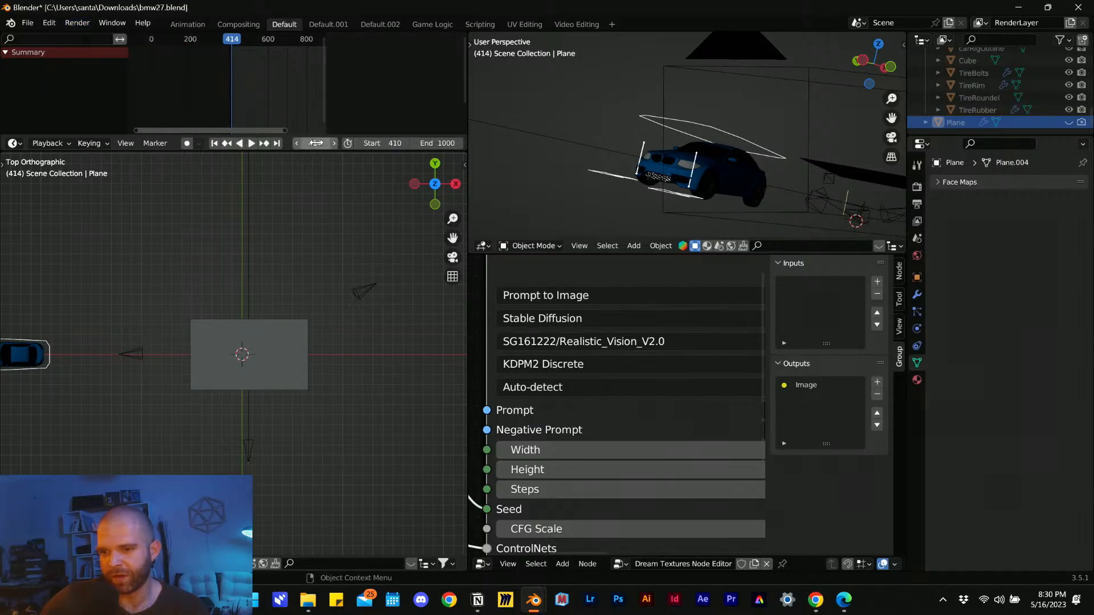
- Play and scrub the car's jump to judge its frame range, set the scene's end frame to 440, and replay it
key(space)
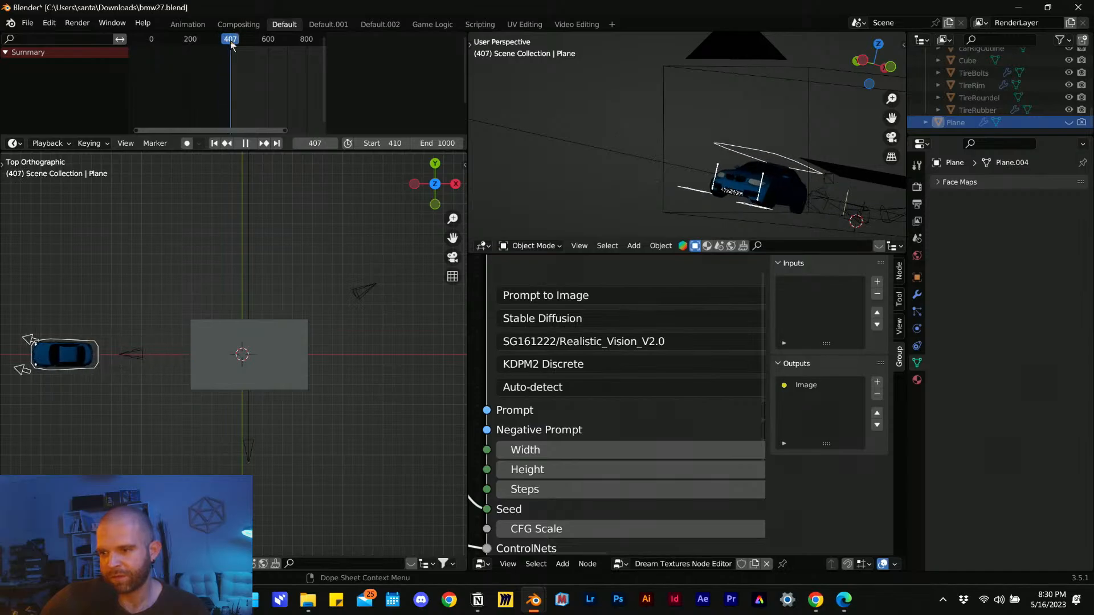
drag(236, 42, 228, 45)
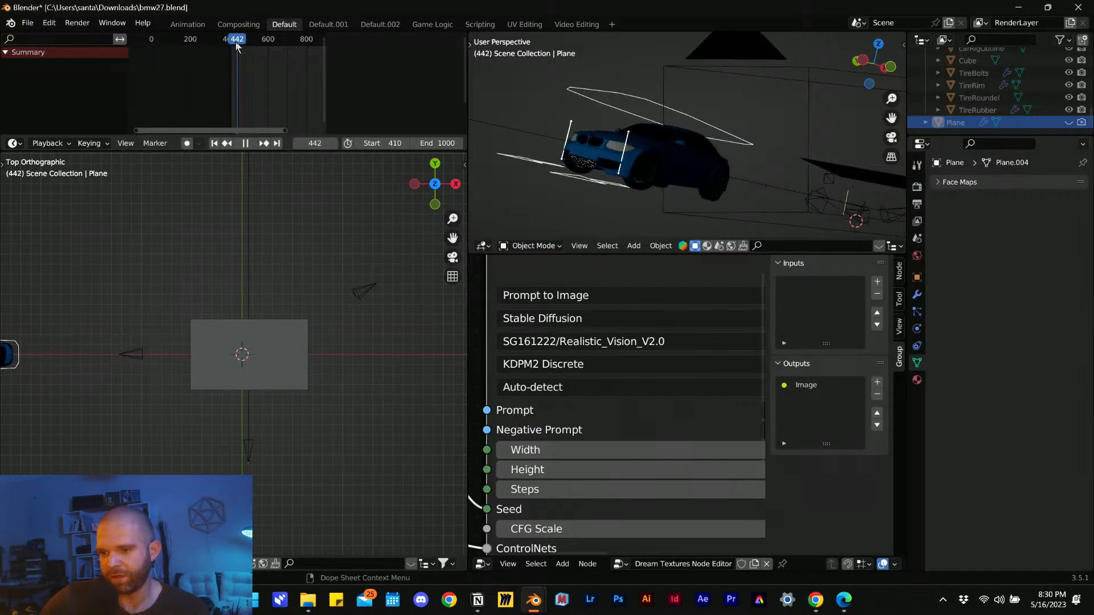
drag(236, 44, 230, 61)
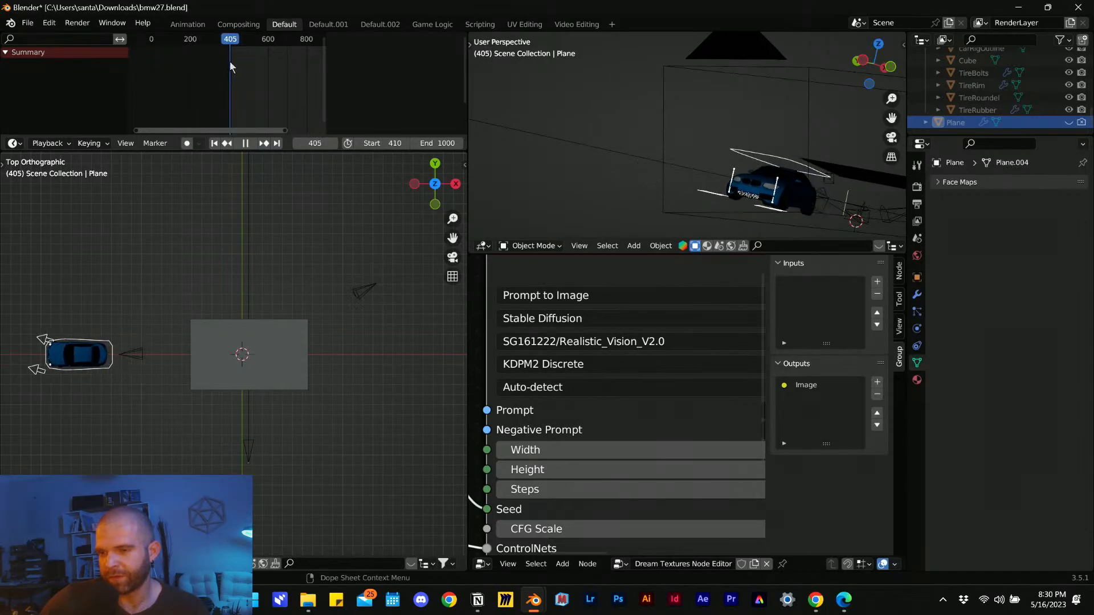
key(space)
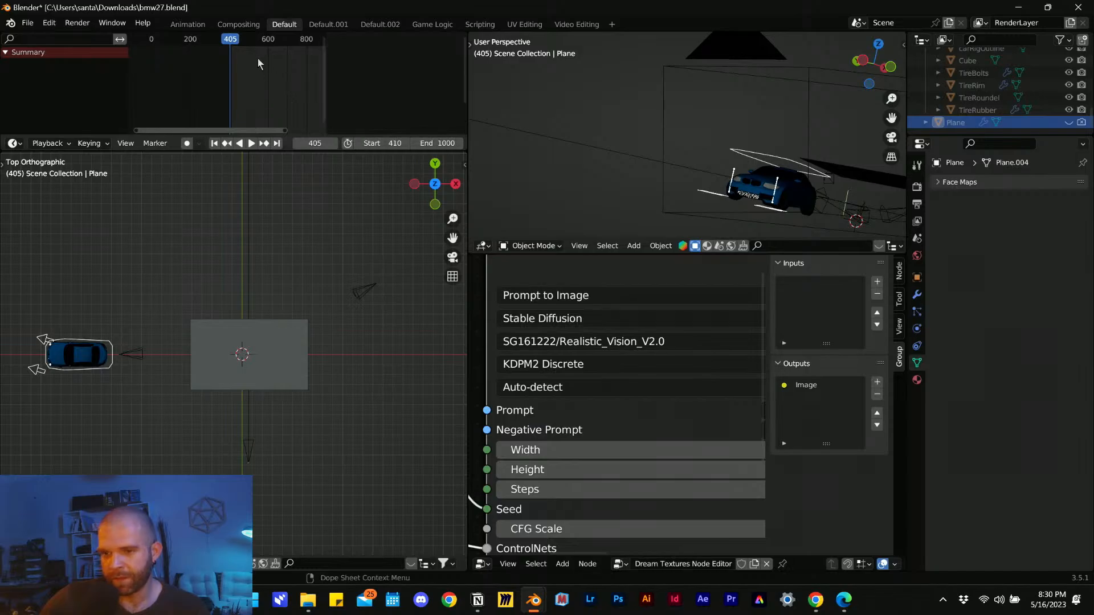
click(436, 143)
text(44)
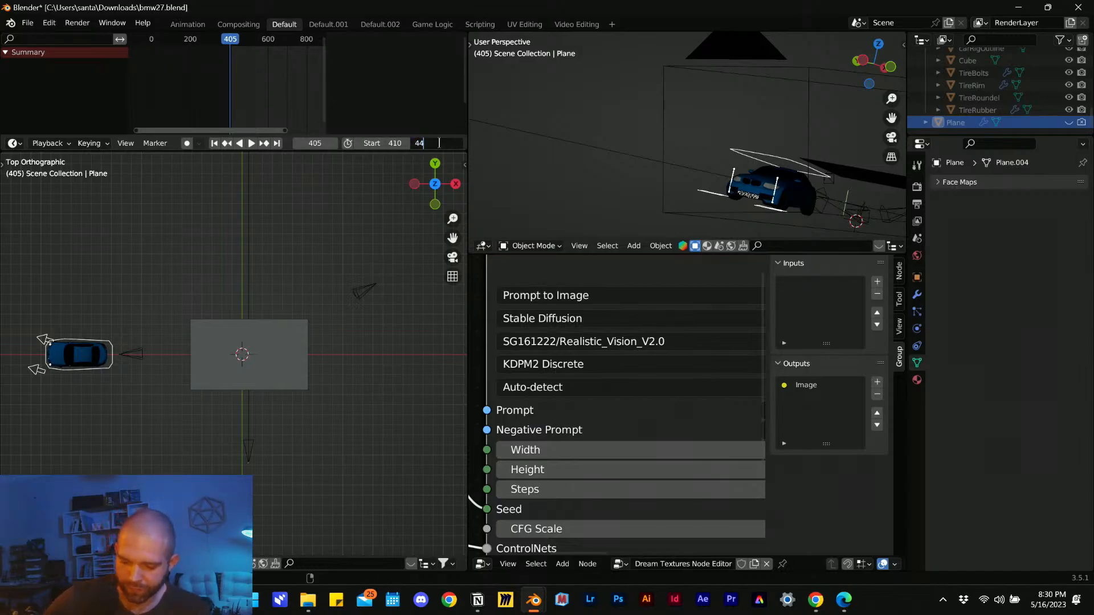
text(0)
key(Return)
key(space)
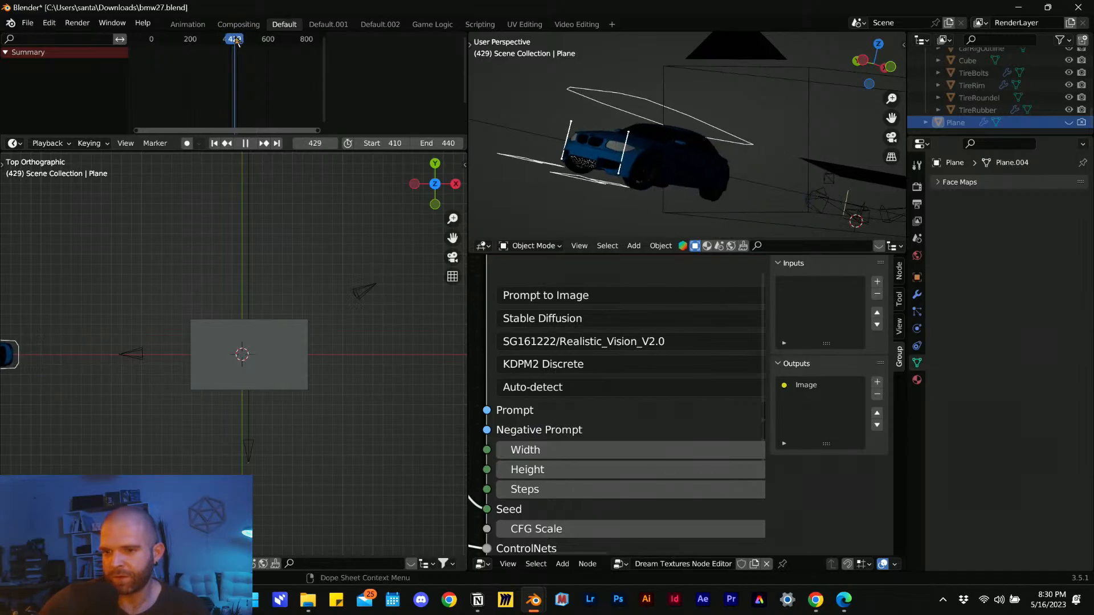
- Start rendering the animation and examine the scene's output path and file format settings
click(71, 23)
click(91, 48)
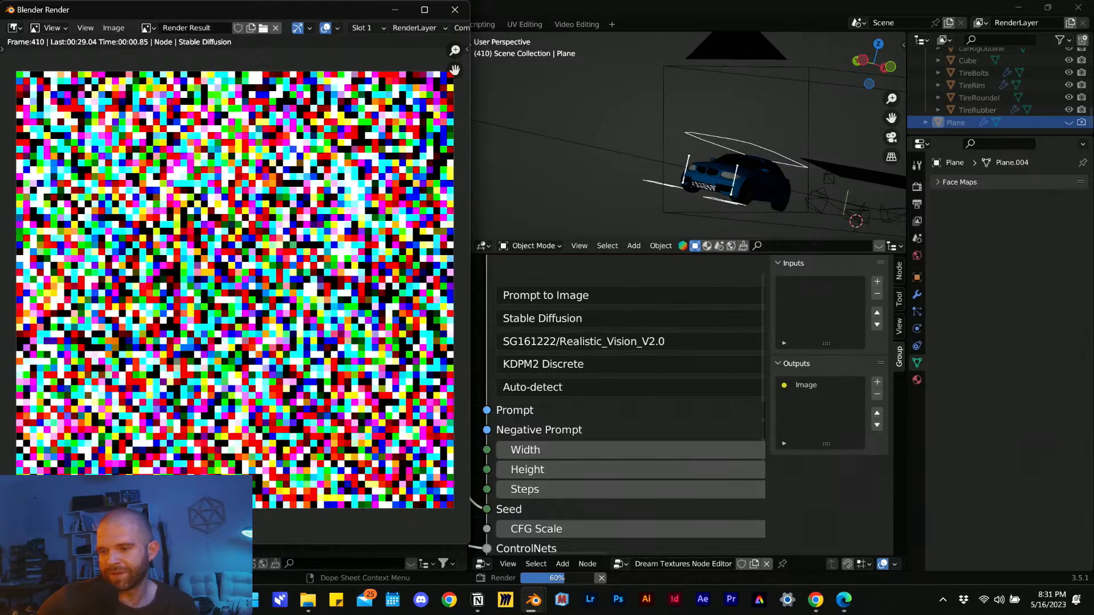
click(917, 186)
scroll(961, 409, down, 10)
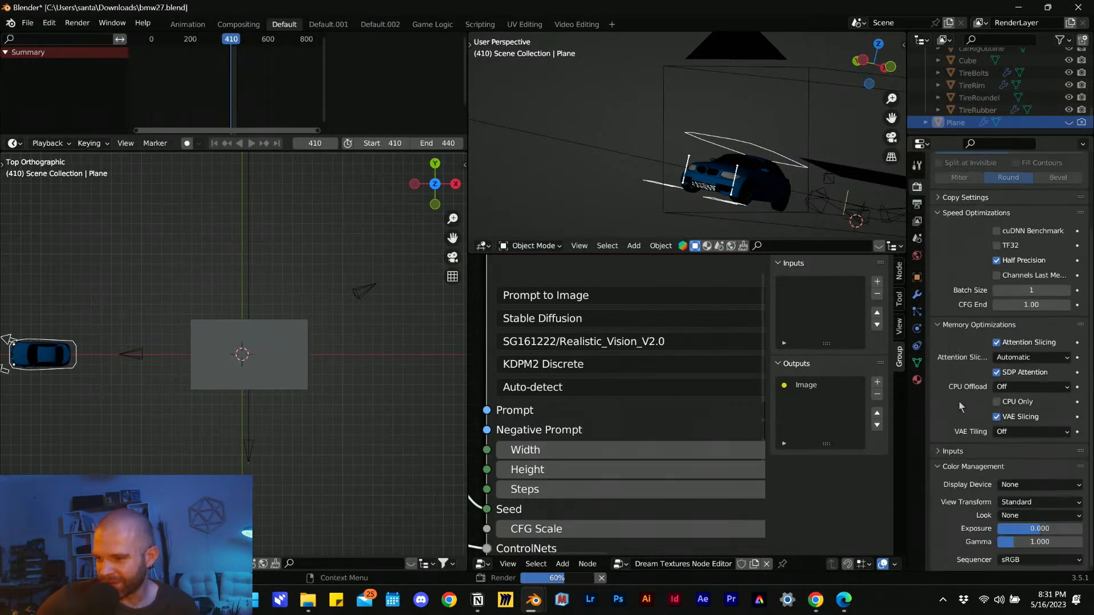
click(917, 203)
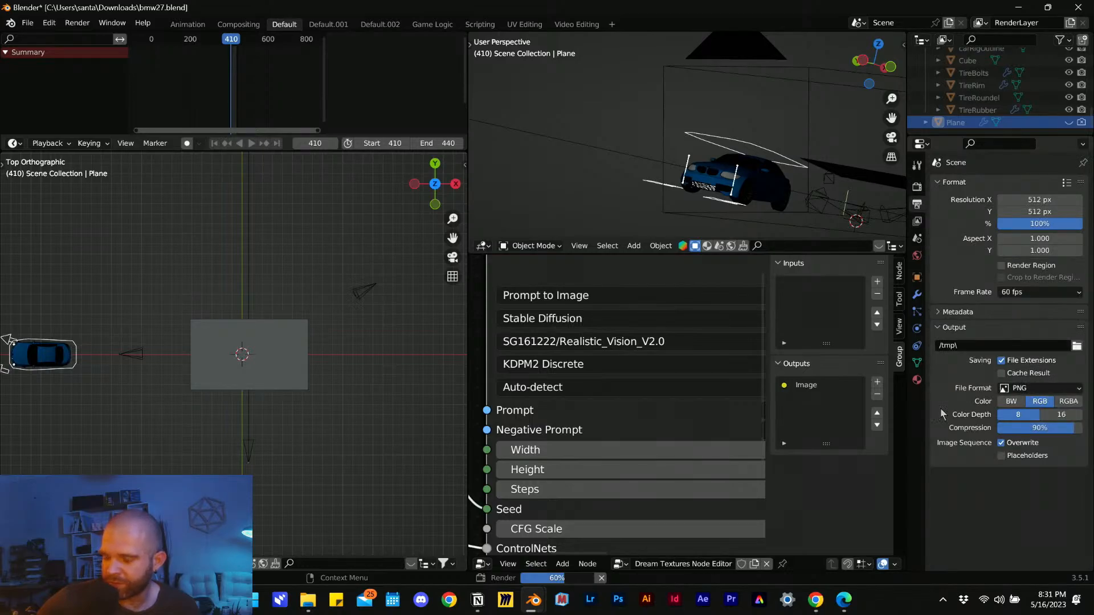
- Bring the render window back to the front and watch the animation frames being generated
mouse_move(534, 599)
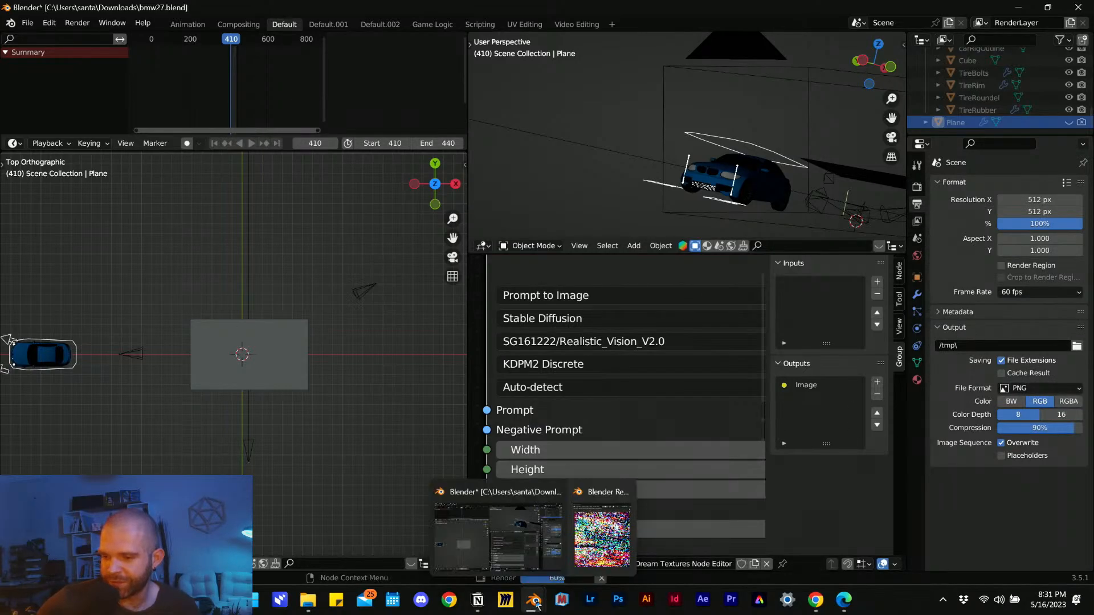
click(621, 535)
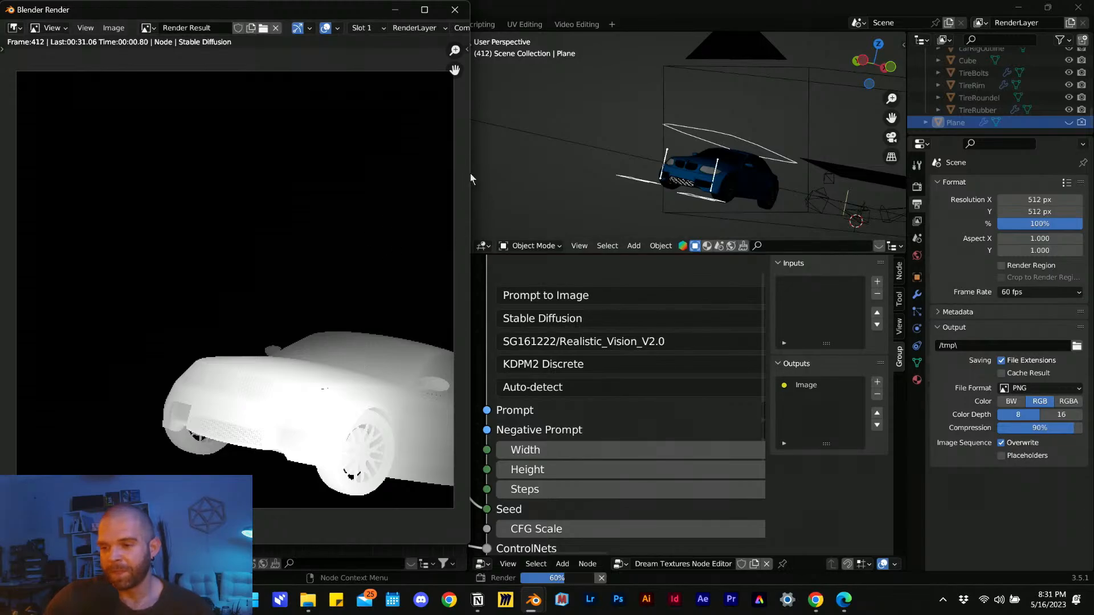
drag(471, 180, 468, 306)
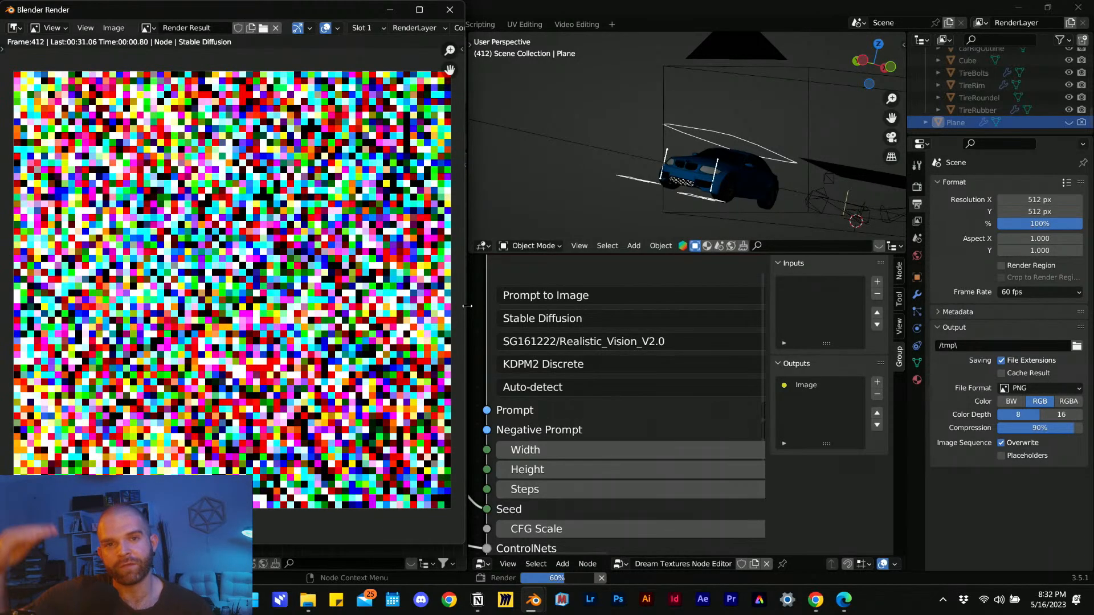
drag(466, 312, 439, 306)
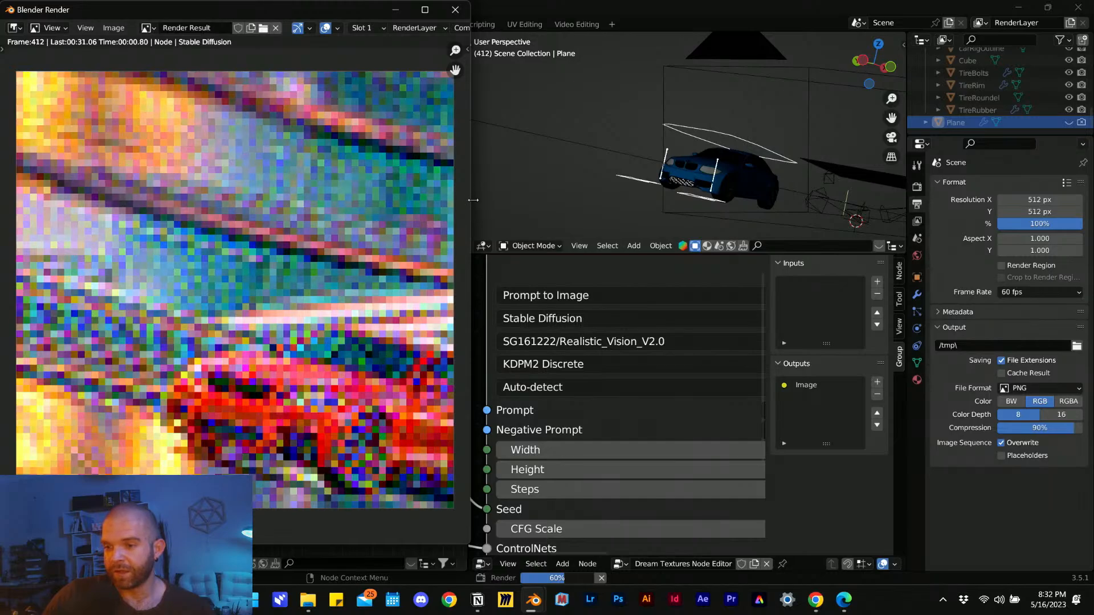
drag(471, 203, 441, 224)
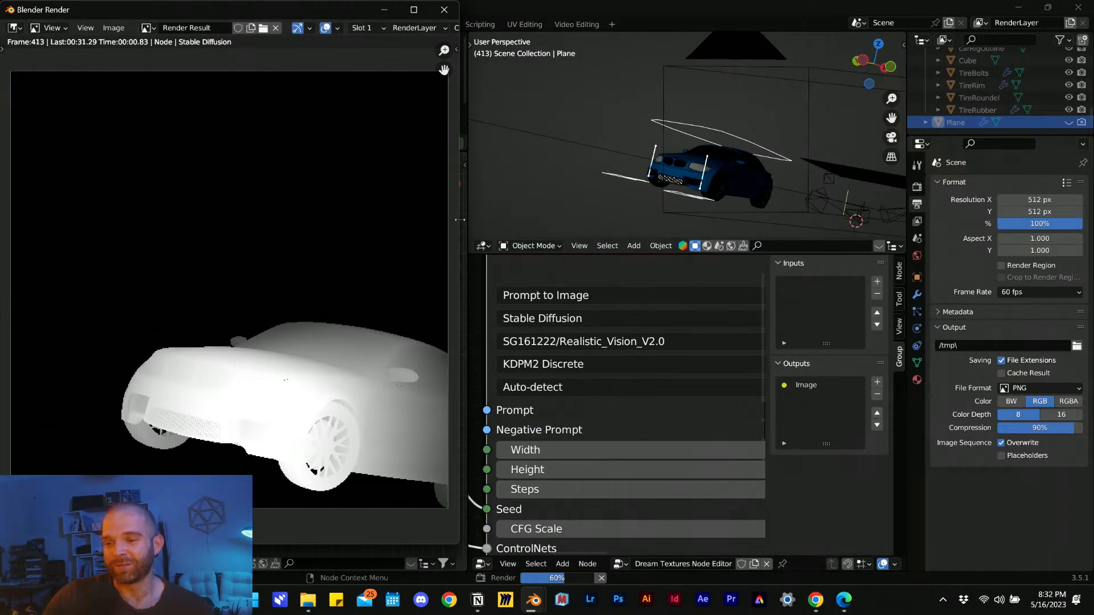
drag(459, 220, 462, 288)
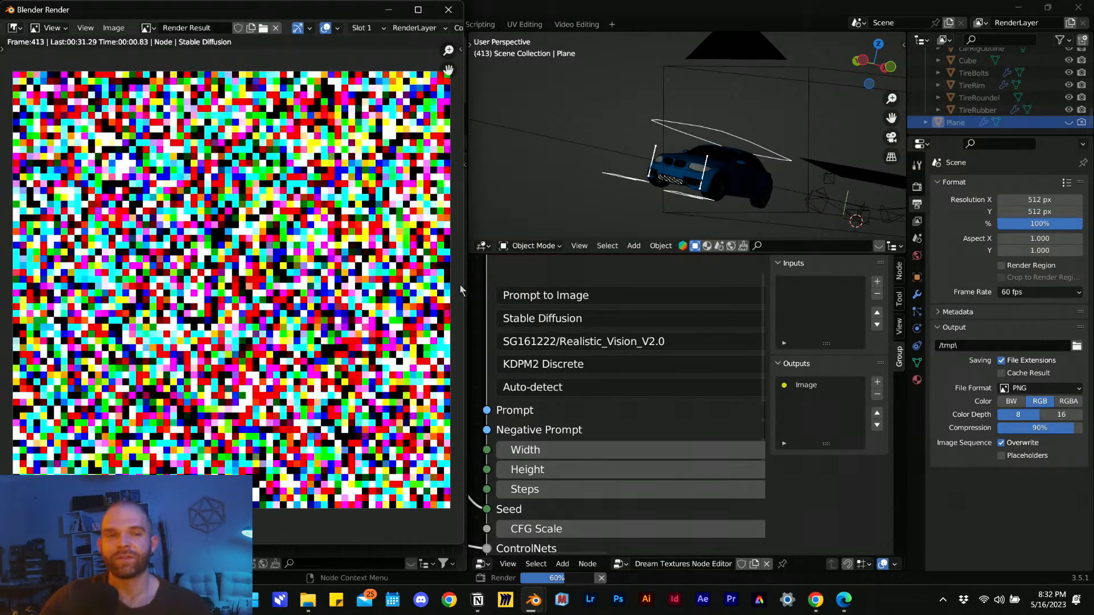